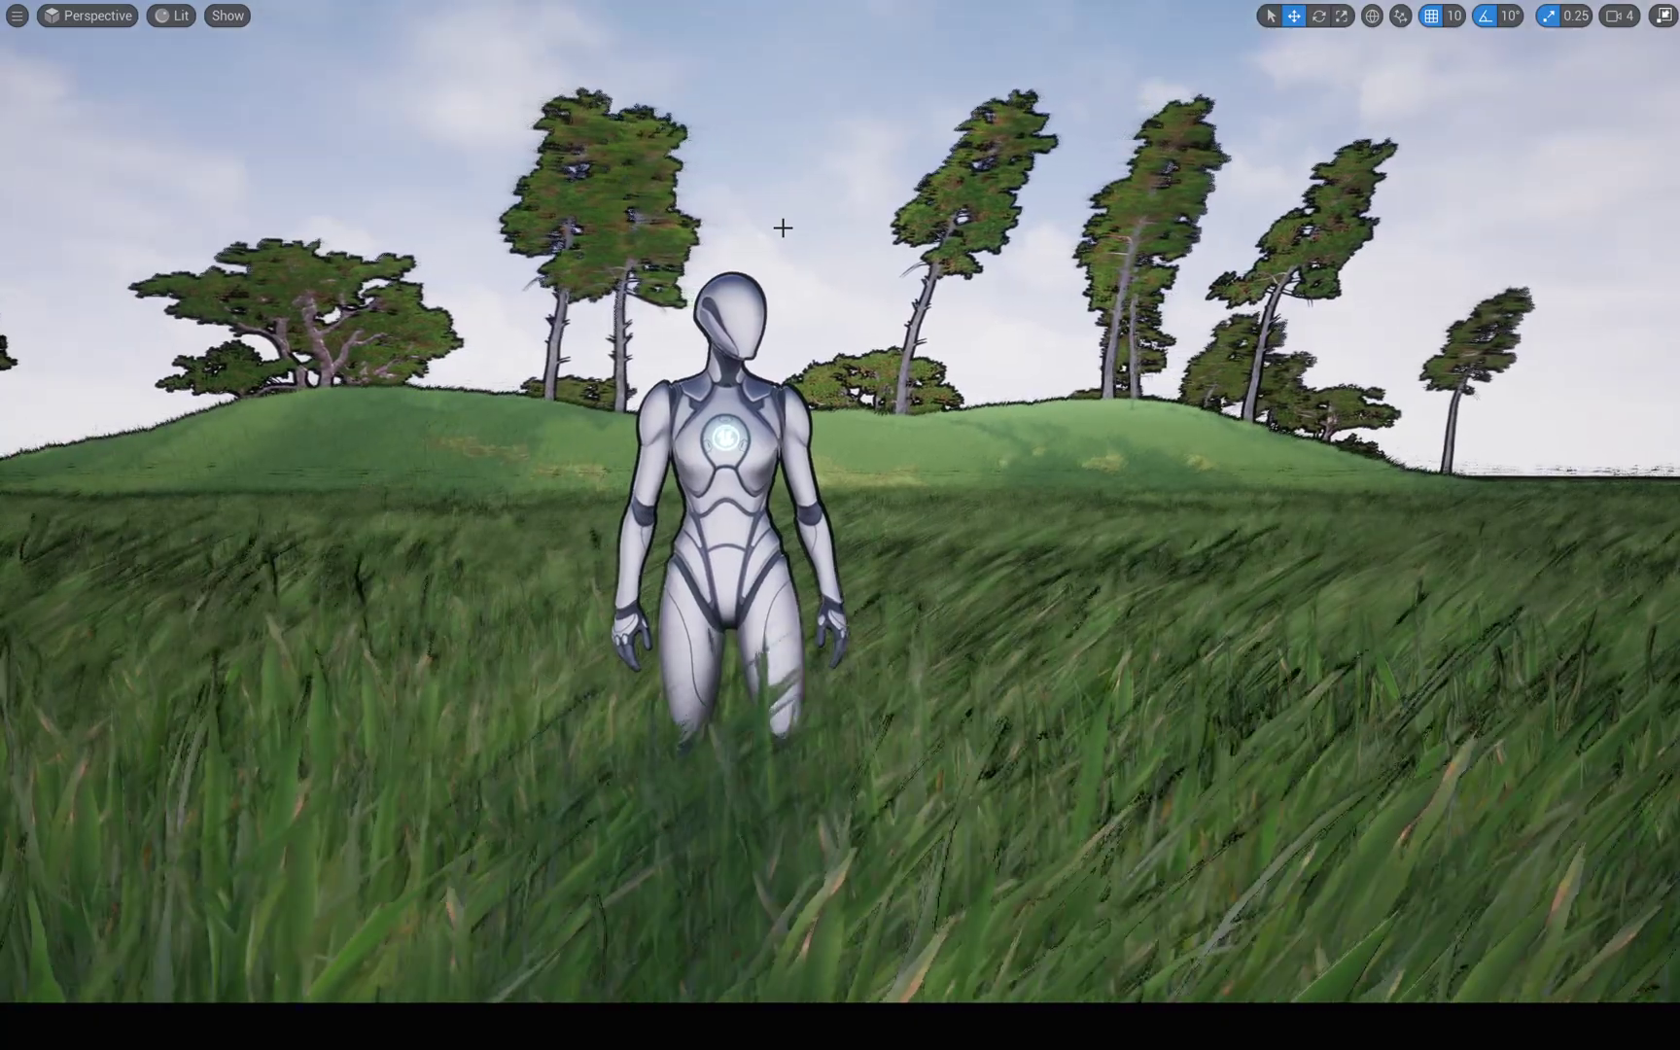
Step: Play the level and run the character around the grass field to examine the black outlines on the character, grass and trees
{"action": "key", "text": "alt+p"}
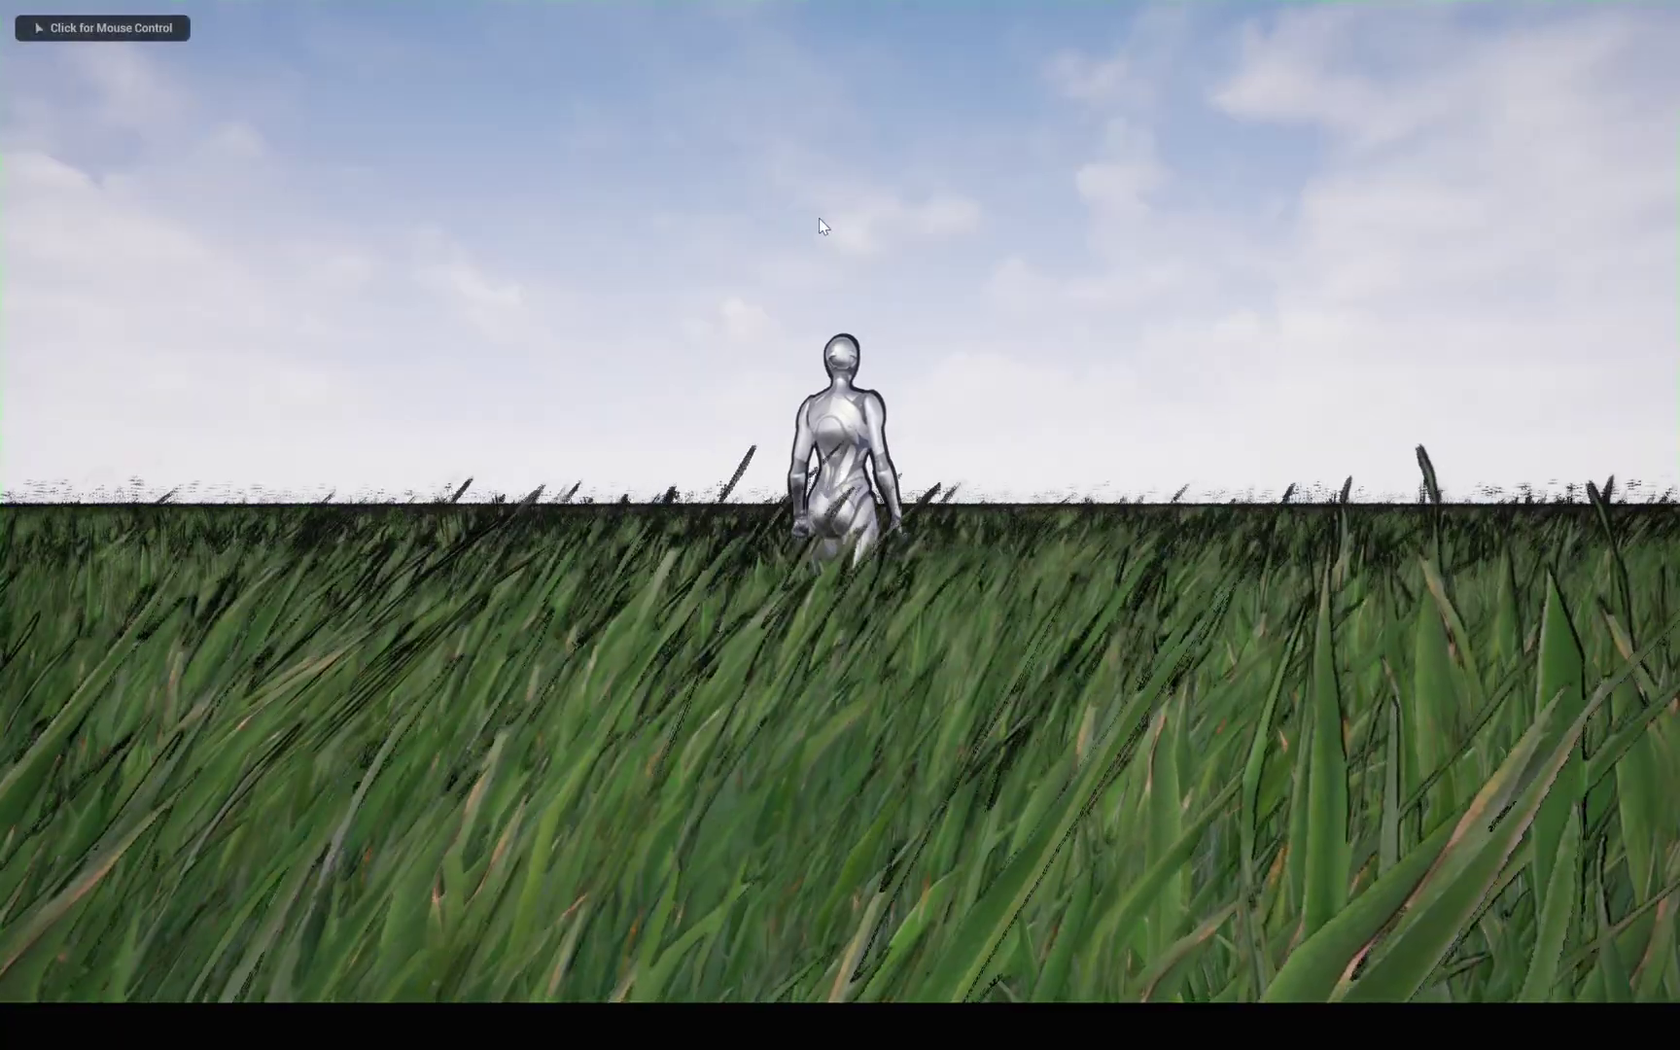
{"action": "left_click", "coordinate": [819, 218]}
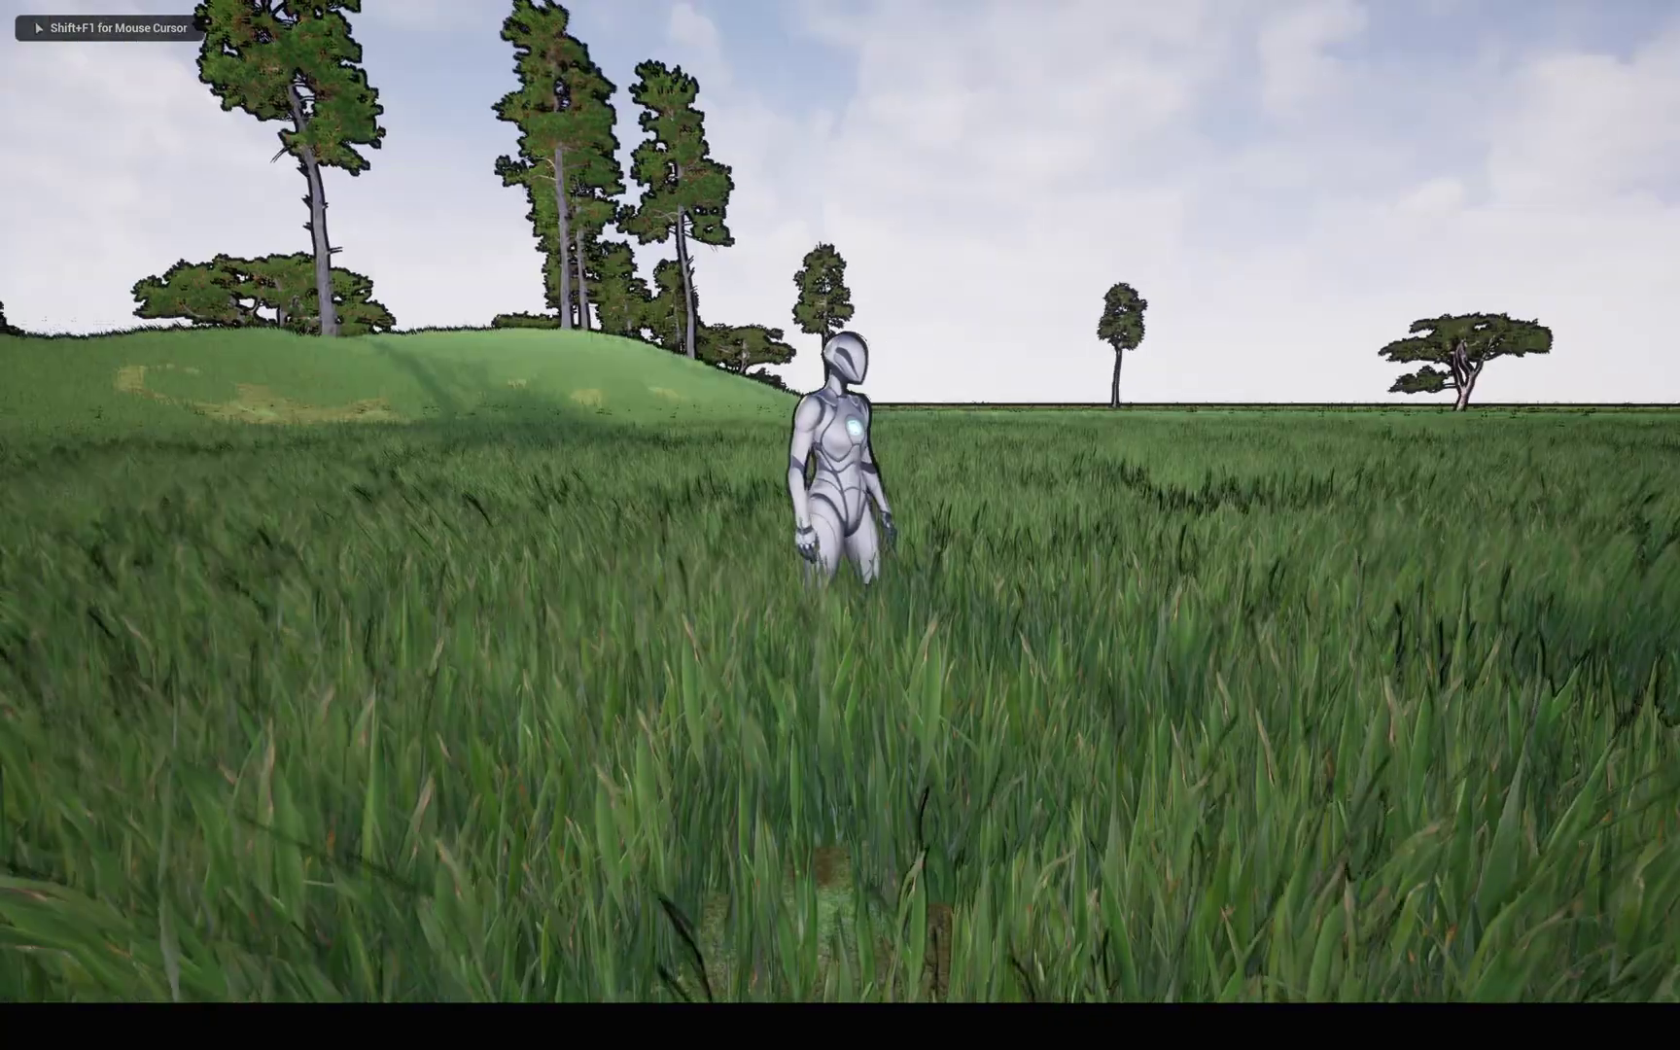
{"action": "key", "text": "d"}
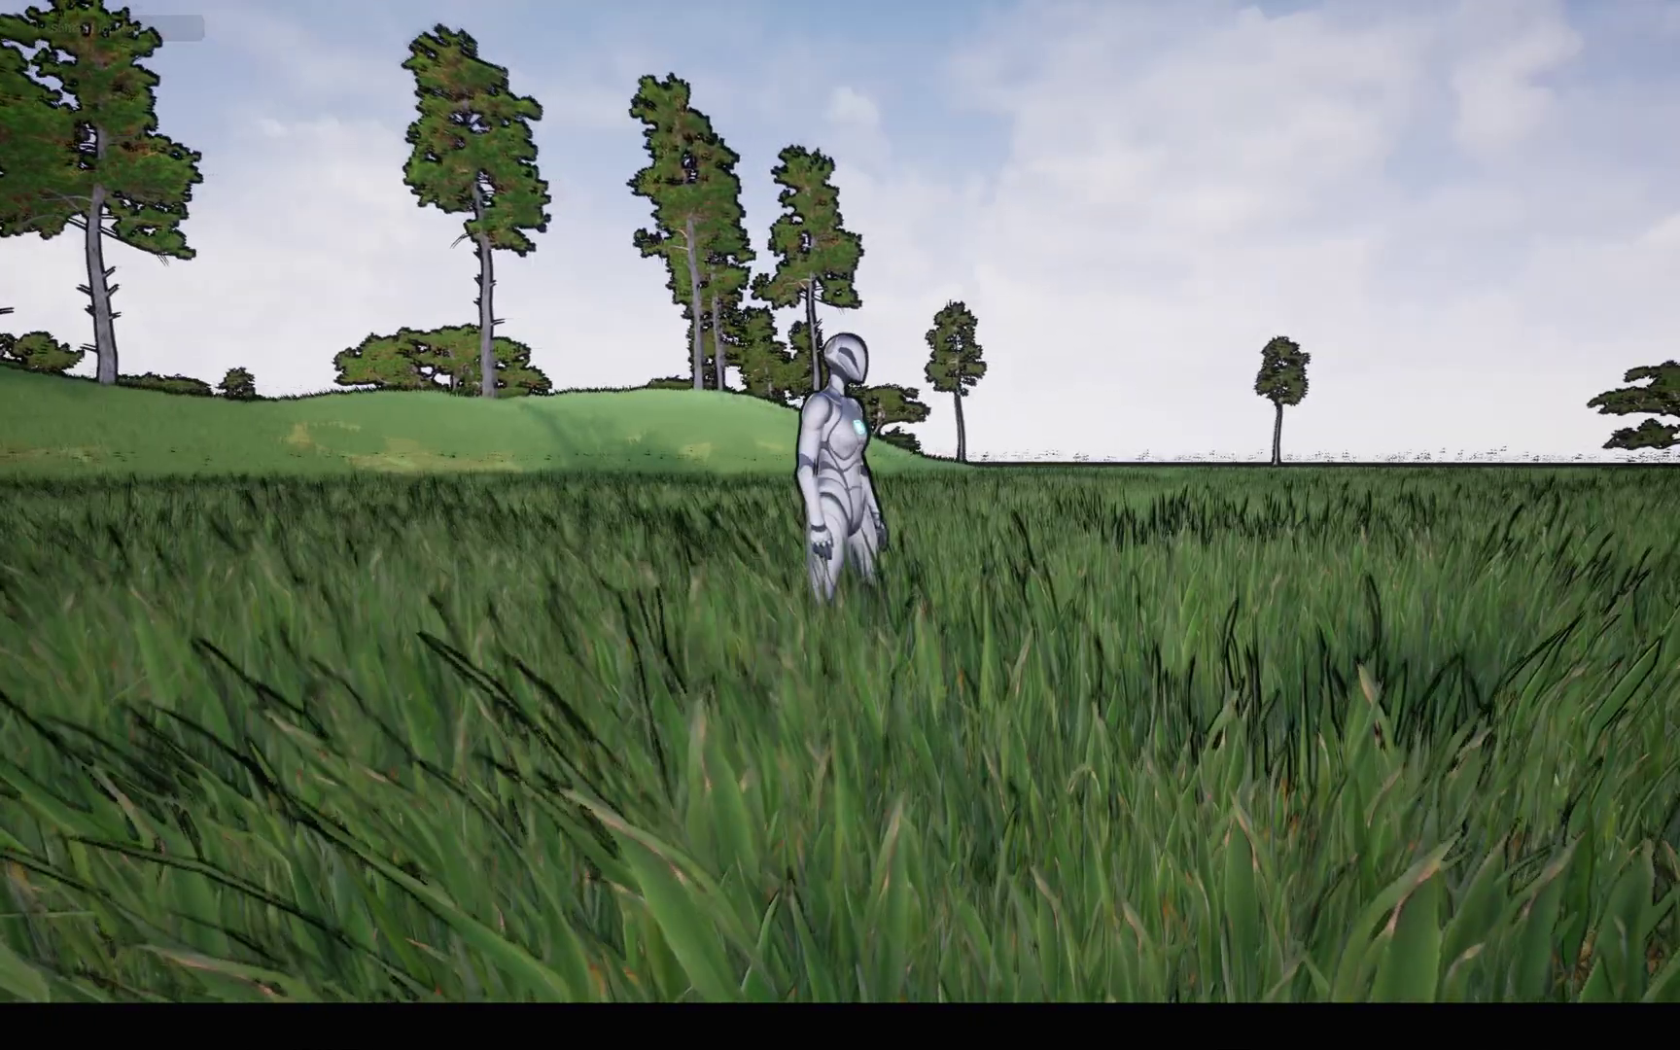
{"action": "key", "text": "w"}
{"action": "key", "text": "d"}
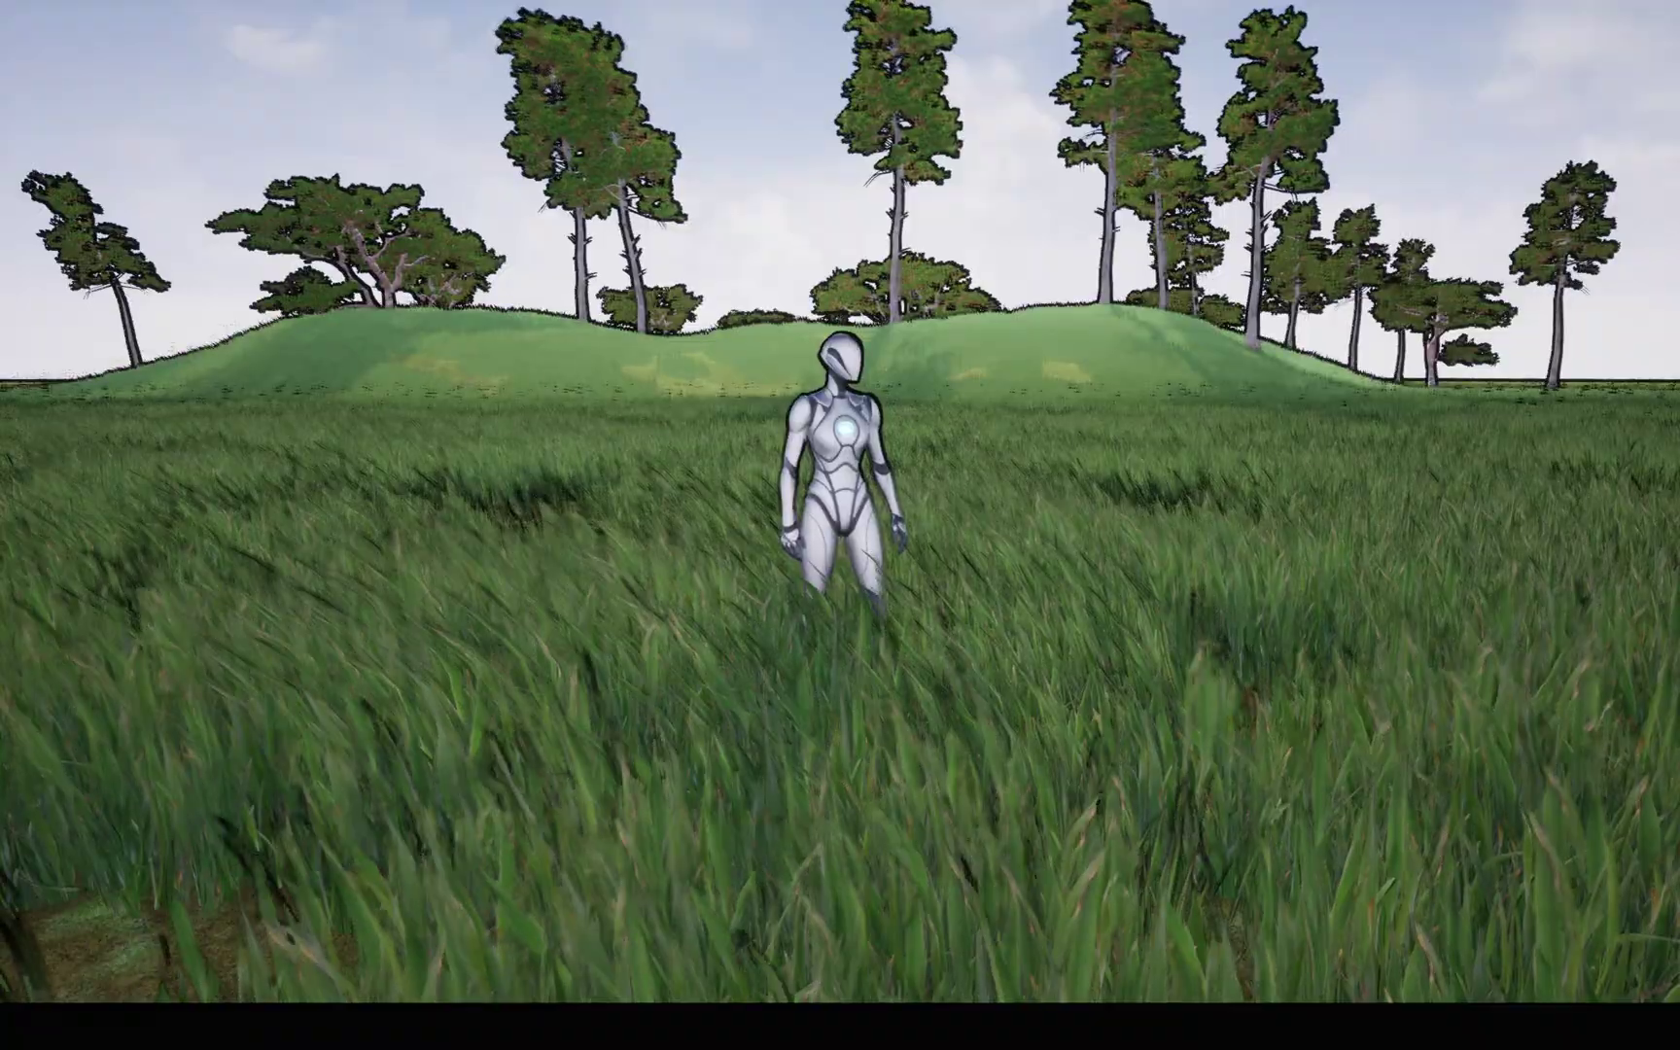
{"action": "key", "text": "w"}
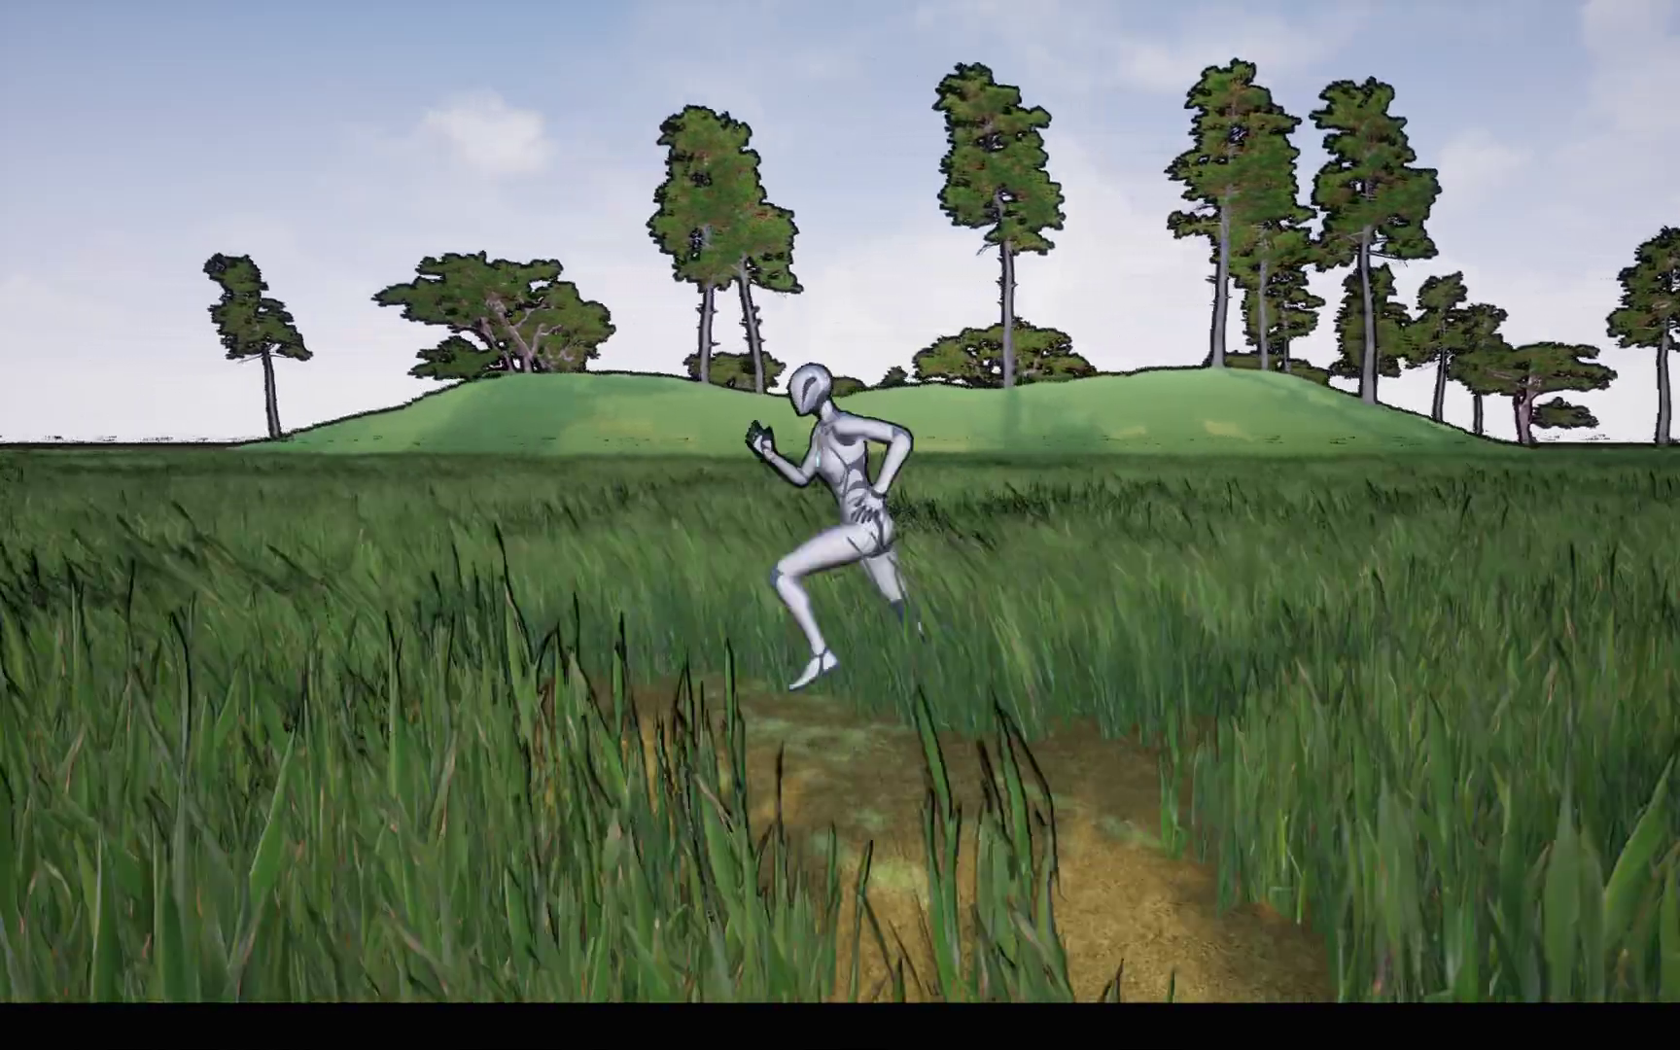
{"action": "key", "text": "s"}
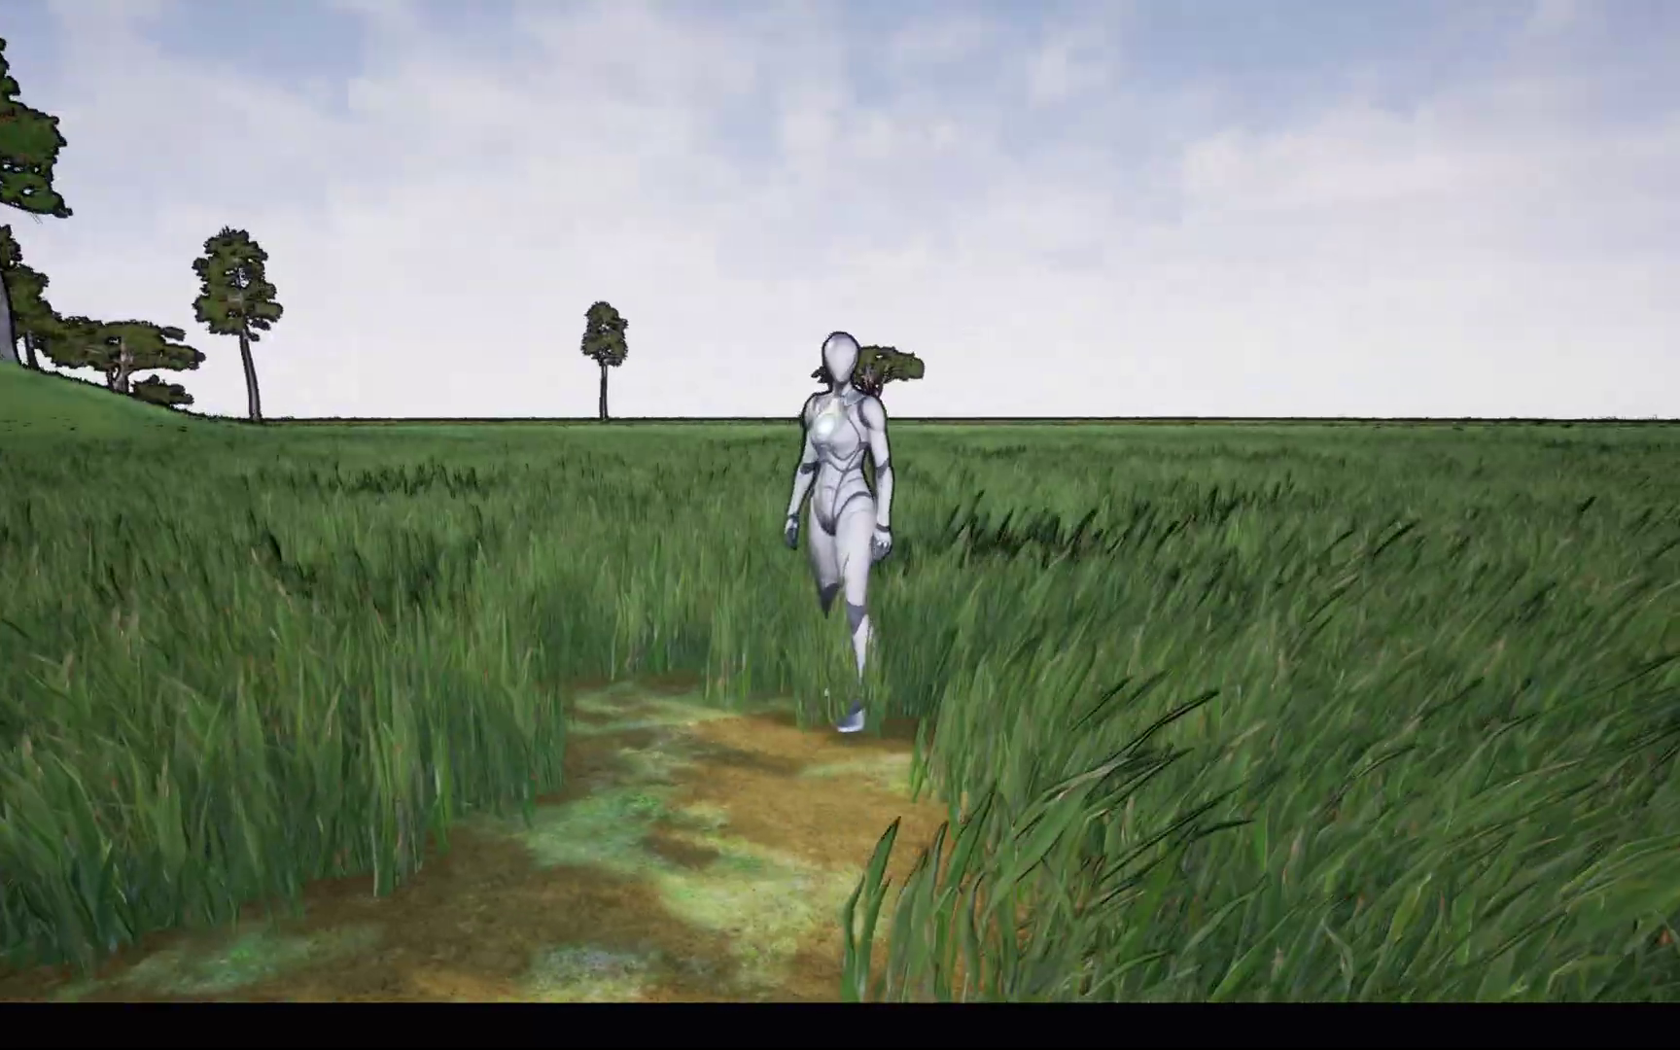
{"action": "key", "text": "a"}
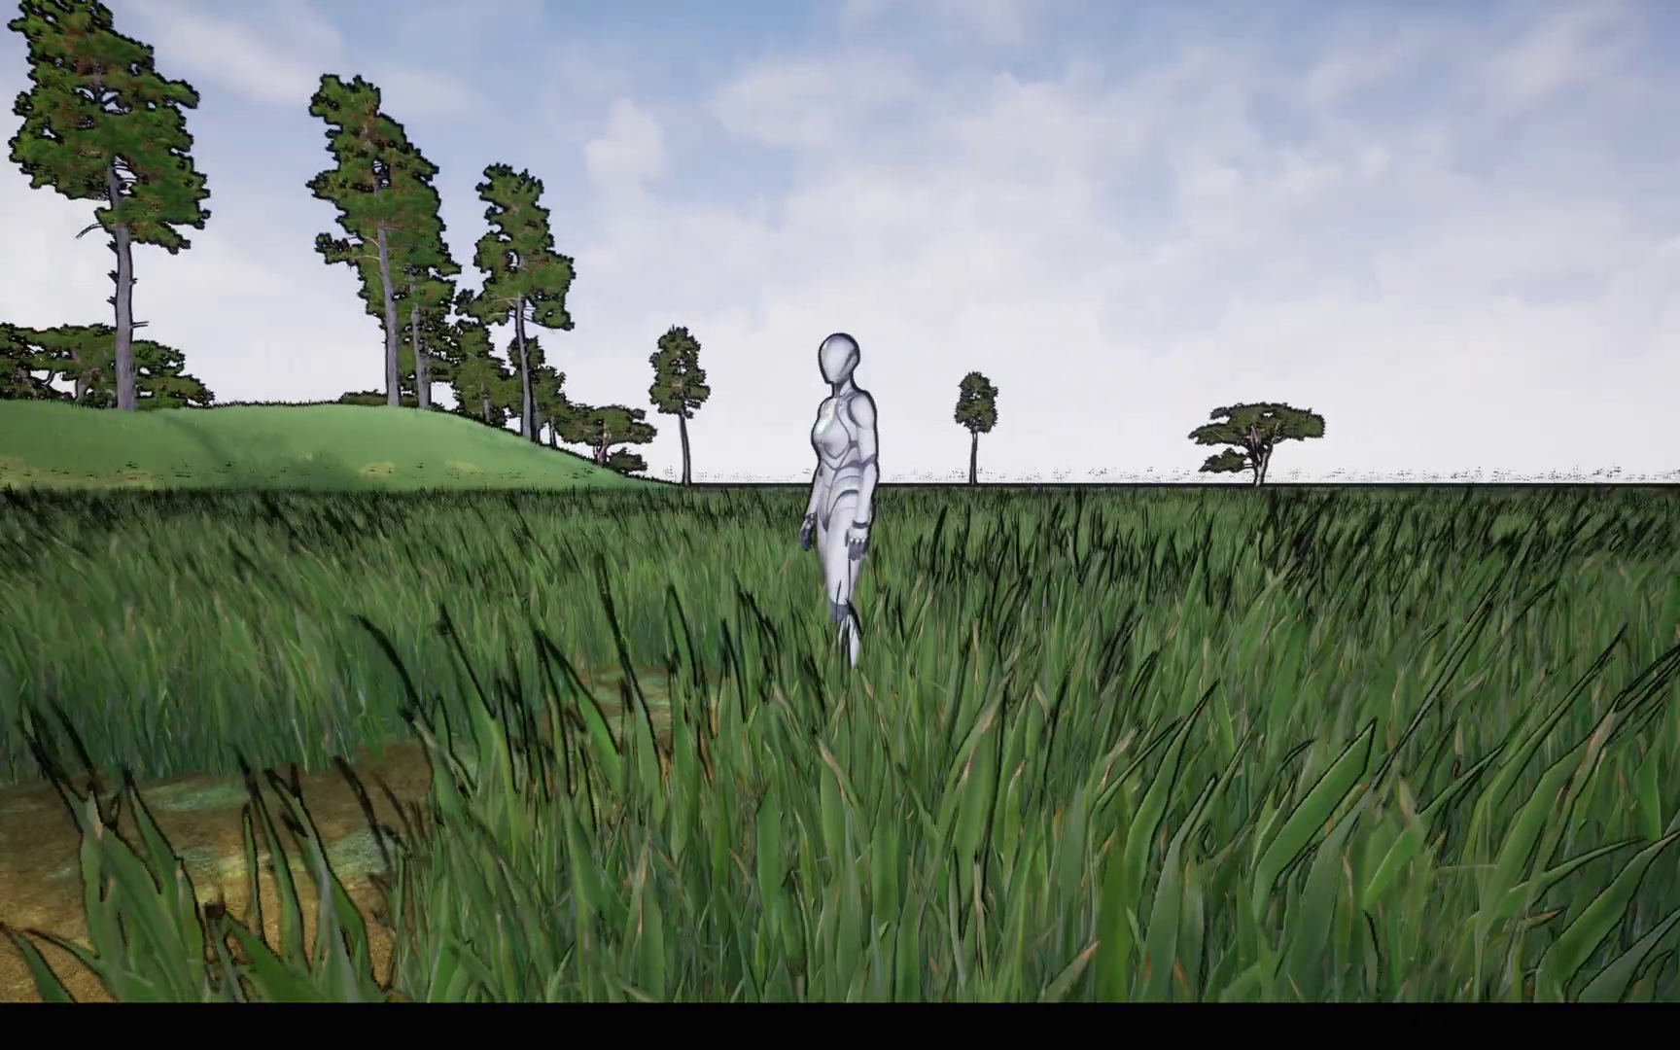
{"action": "key", "text": "w"}
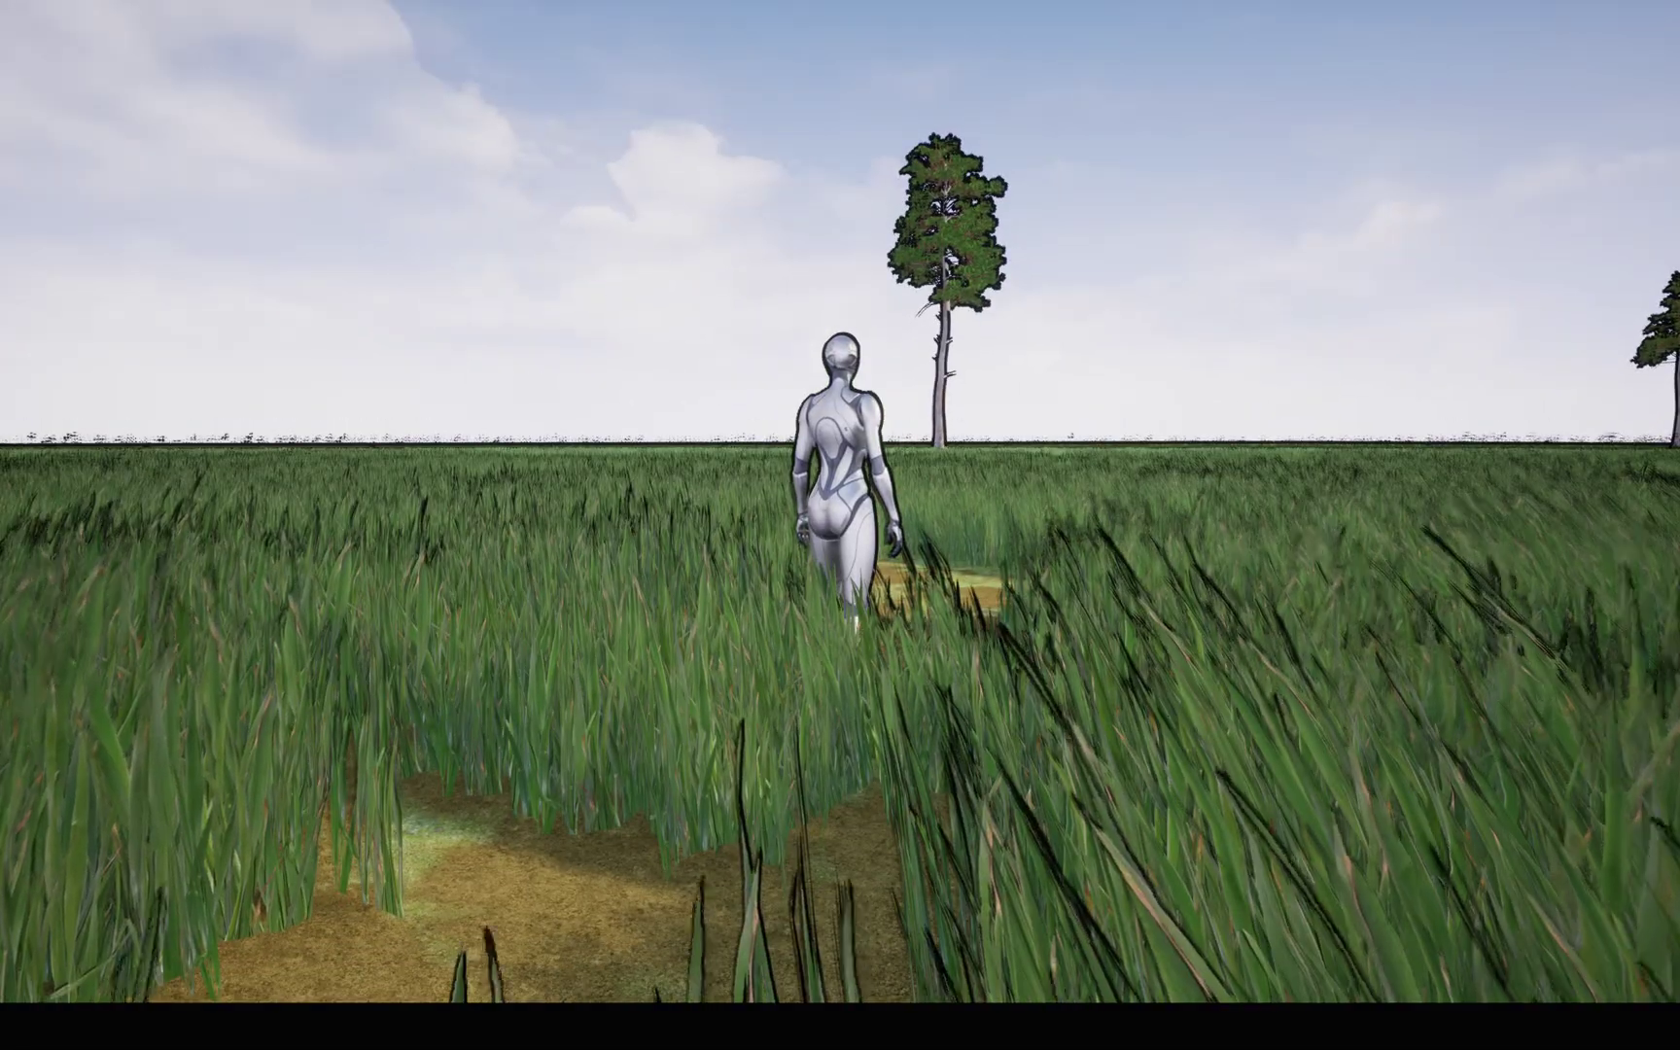
{"action": "key", "text": "a"}
{"action": "key", "text": "s"}
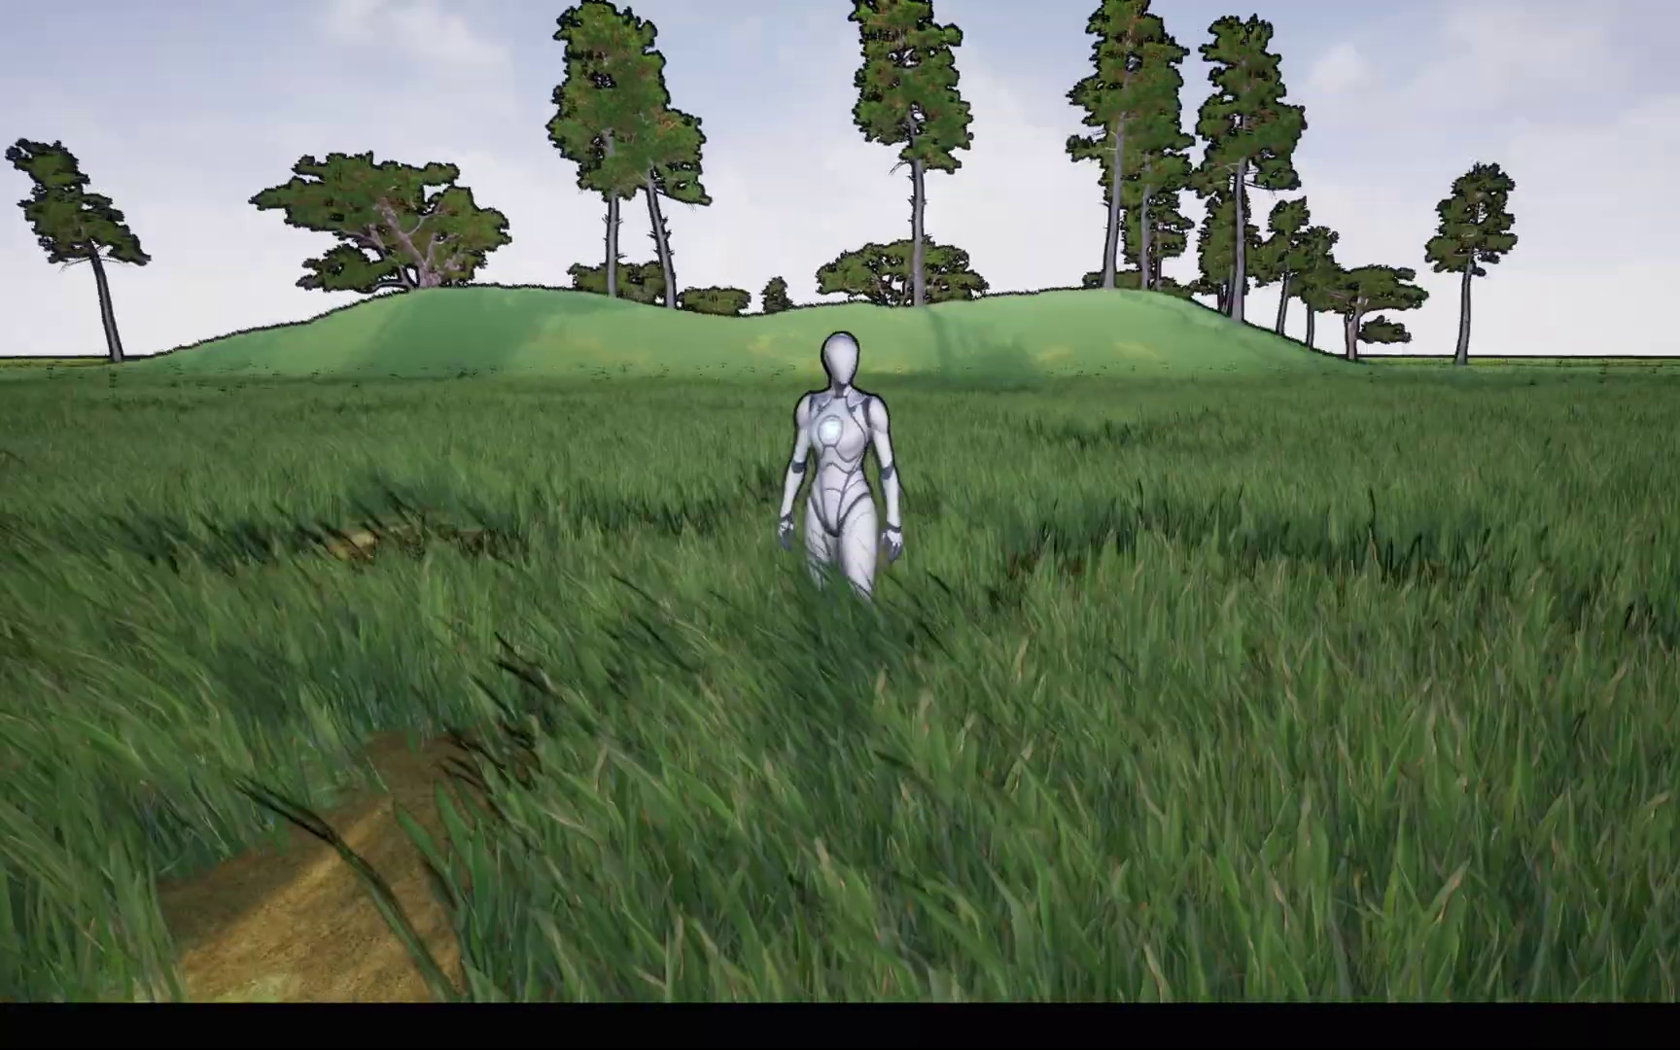
{"action": "key", "text": "d"}
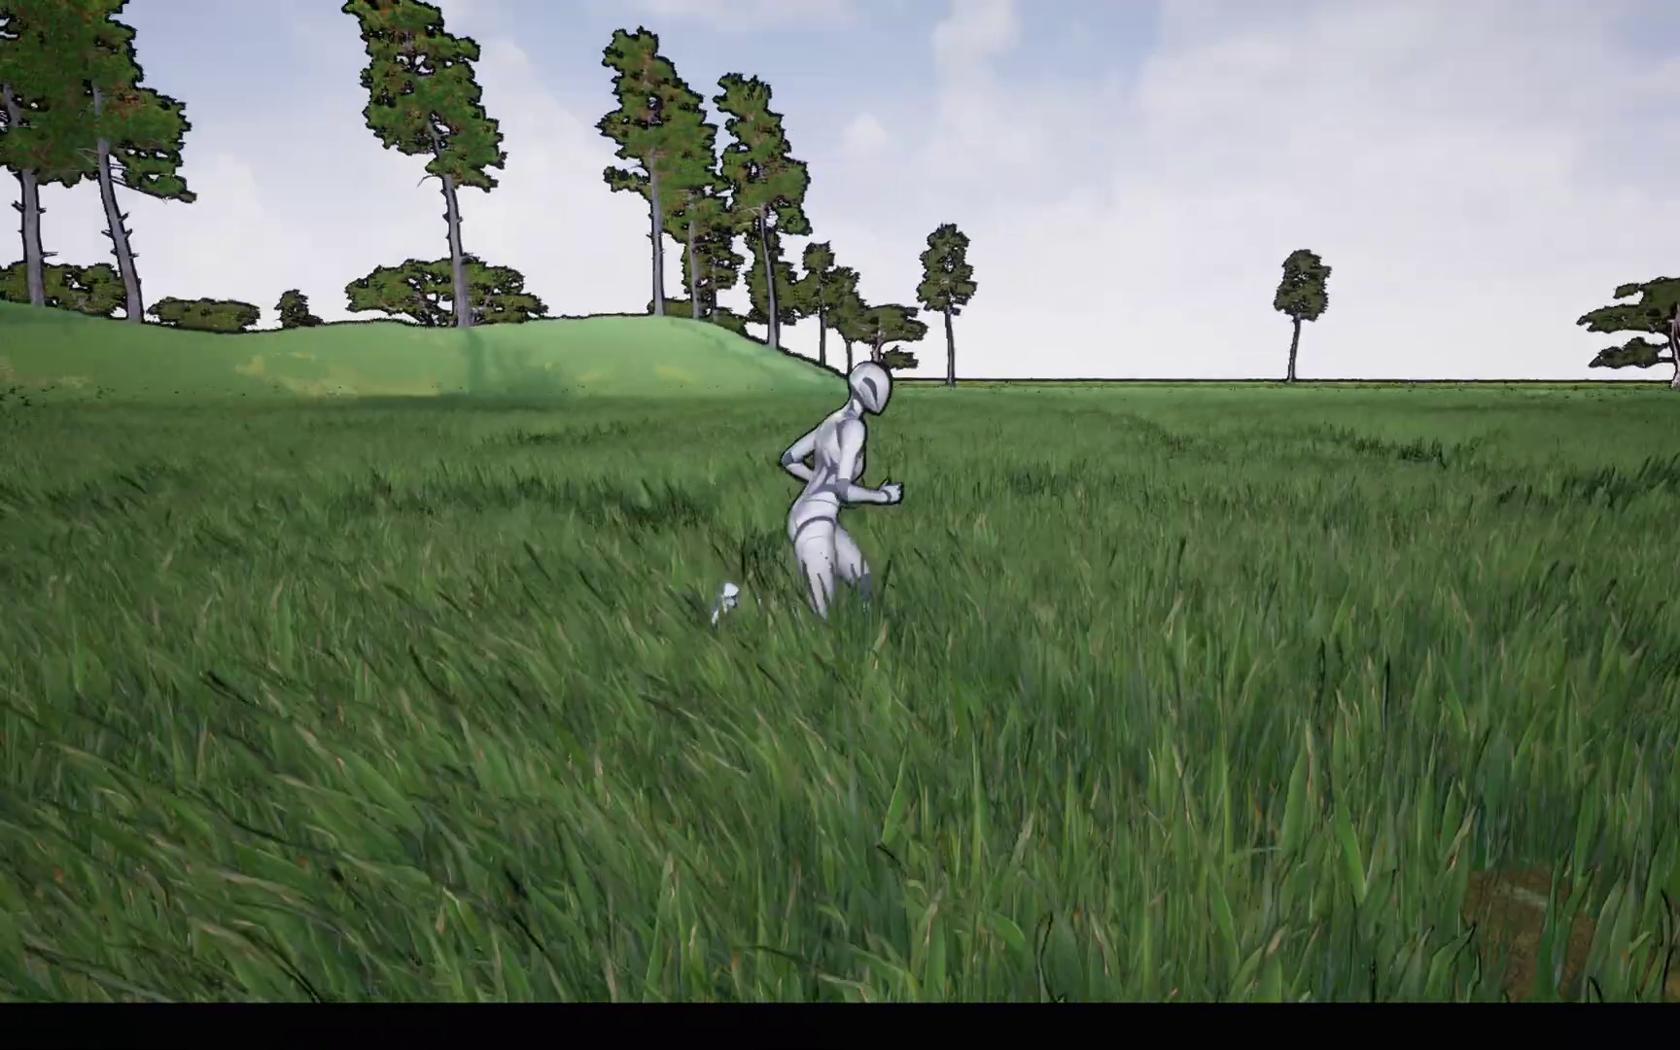
{"action": "key", "text": "w"}
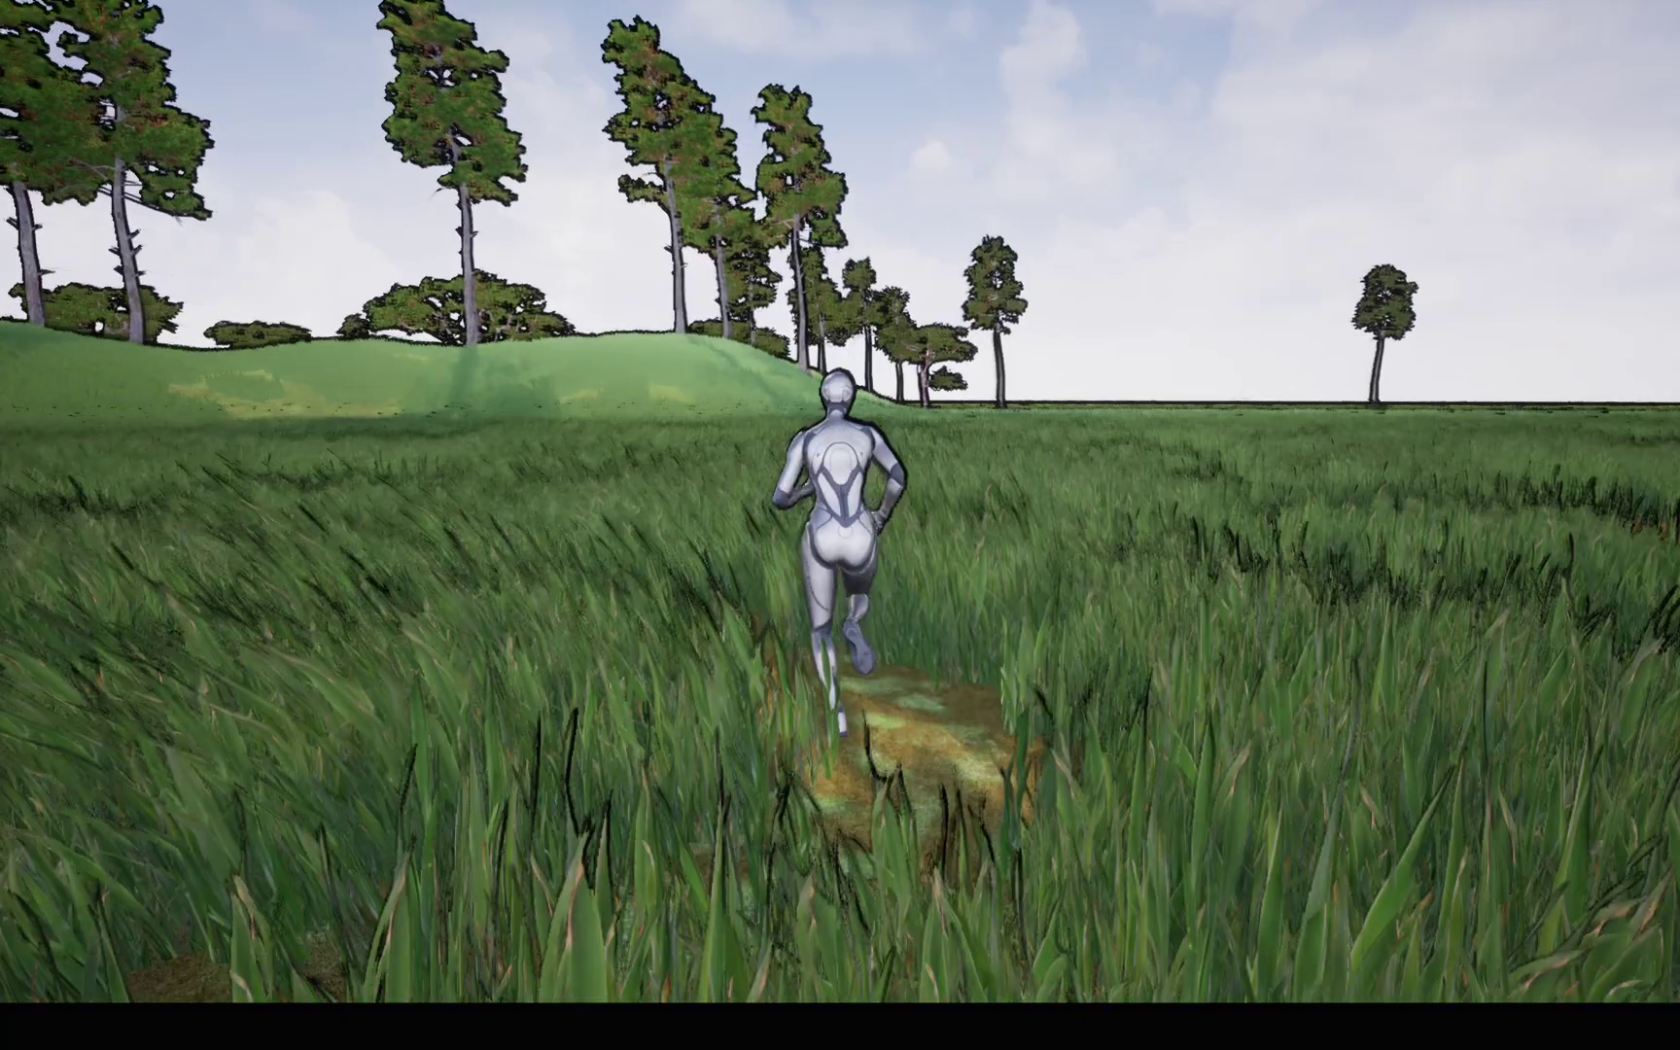
{"action": "key", "text": "d"}
{"action": "key", "text": "w"}
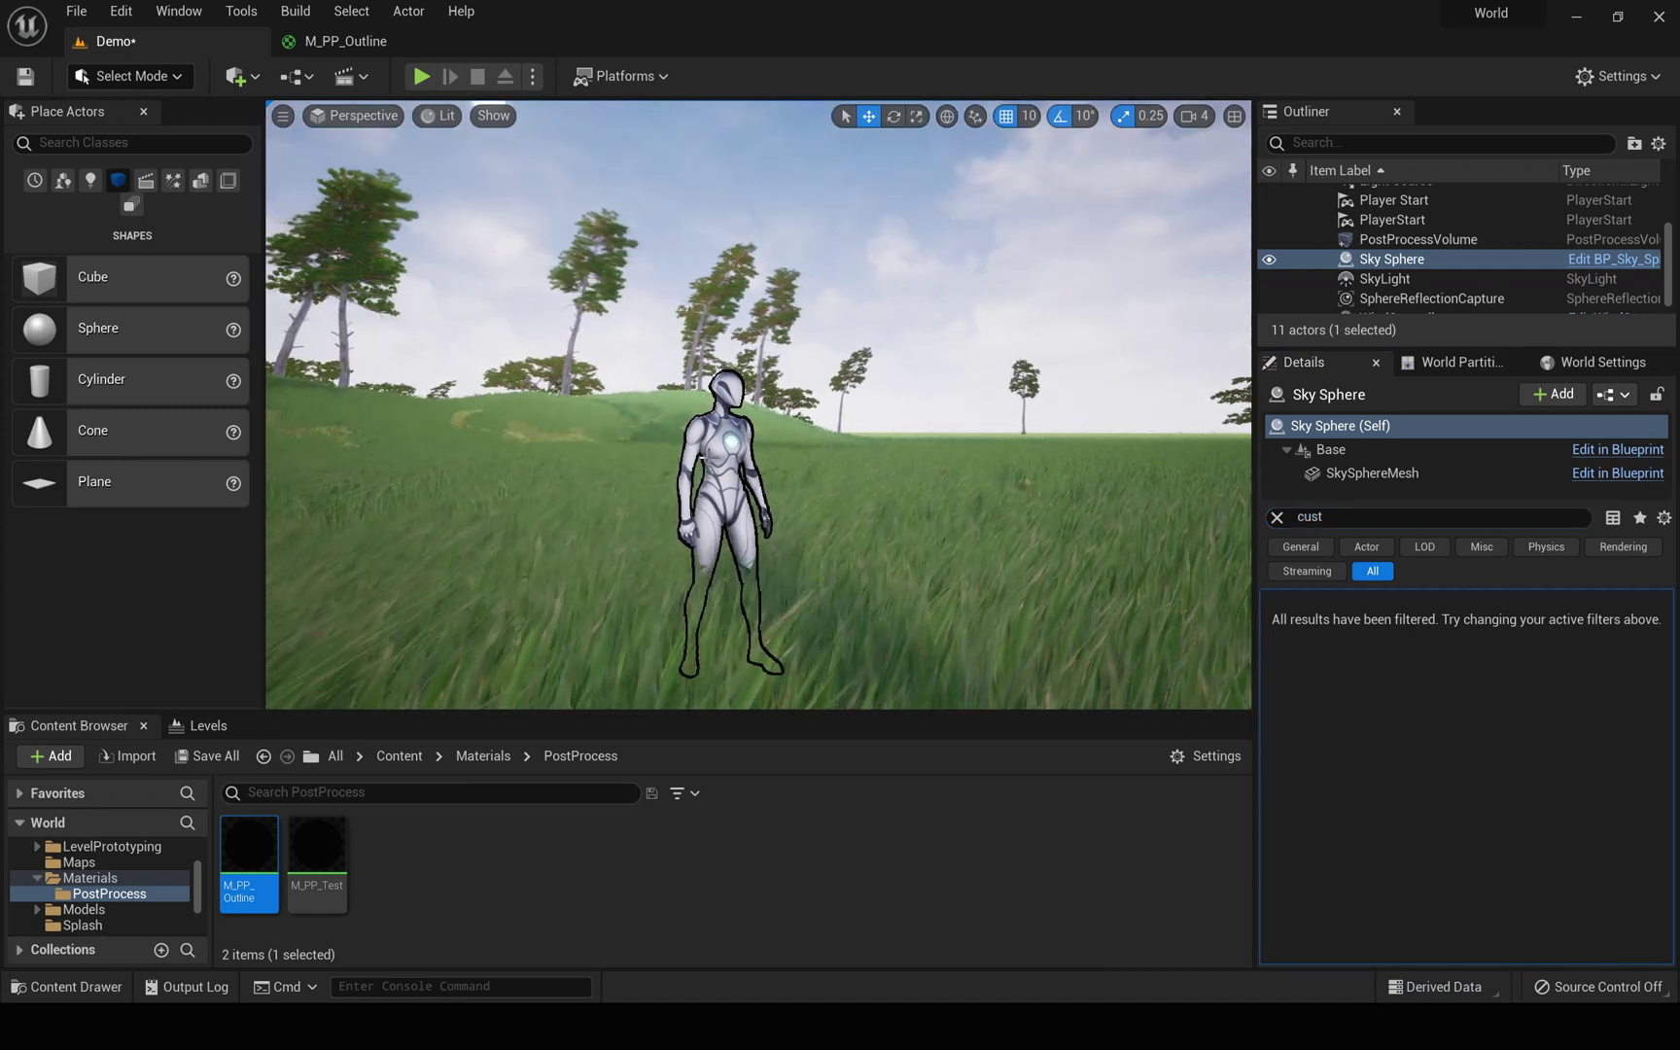
Step: Check the third-person character's Render CustomDepth Pass setting, then deselect it and inspect its outline through the grass
{"action": "left_click", "coordinate": [724, 467]}
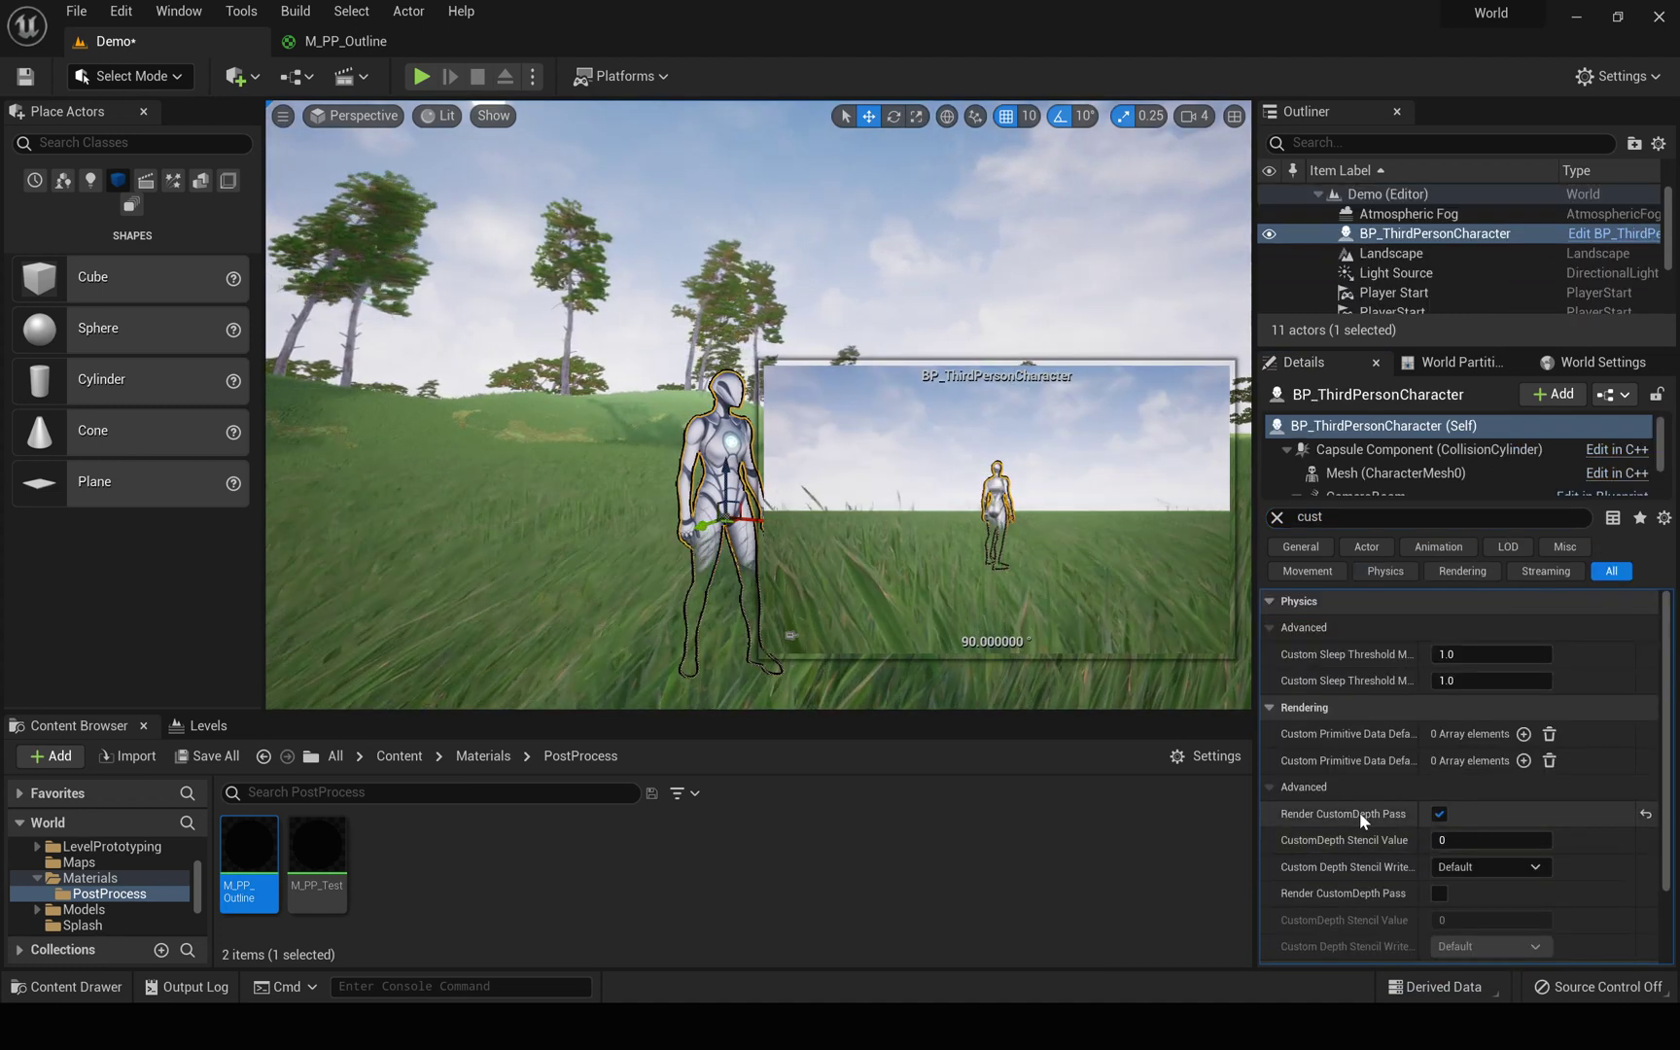
{"action": "left_click", "coordinate": [933, 261]}
{"action": "middle_click_drag", "start_coordinate": [819, 501], "coordinate": [807, 574]}
{"action": "right_click_drag", "start_coordinate": [986, 269], "coordinate": [938, 309]}
{"action": "key", "text": "s"}
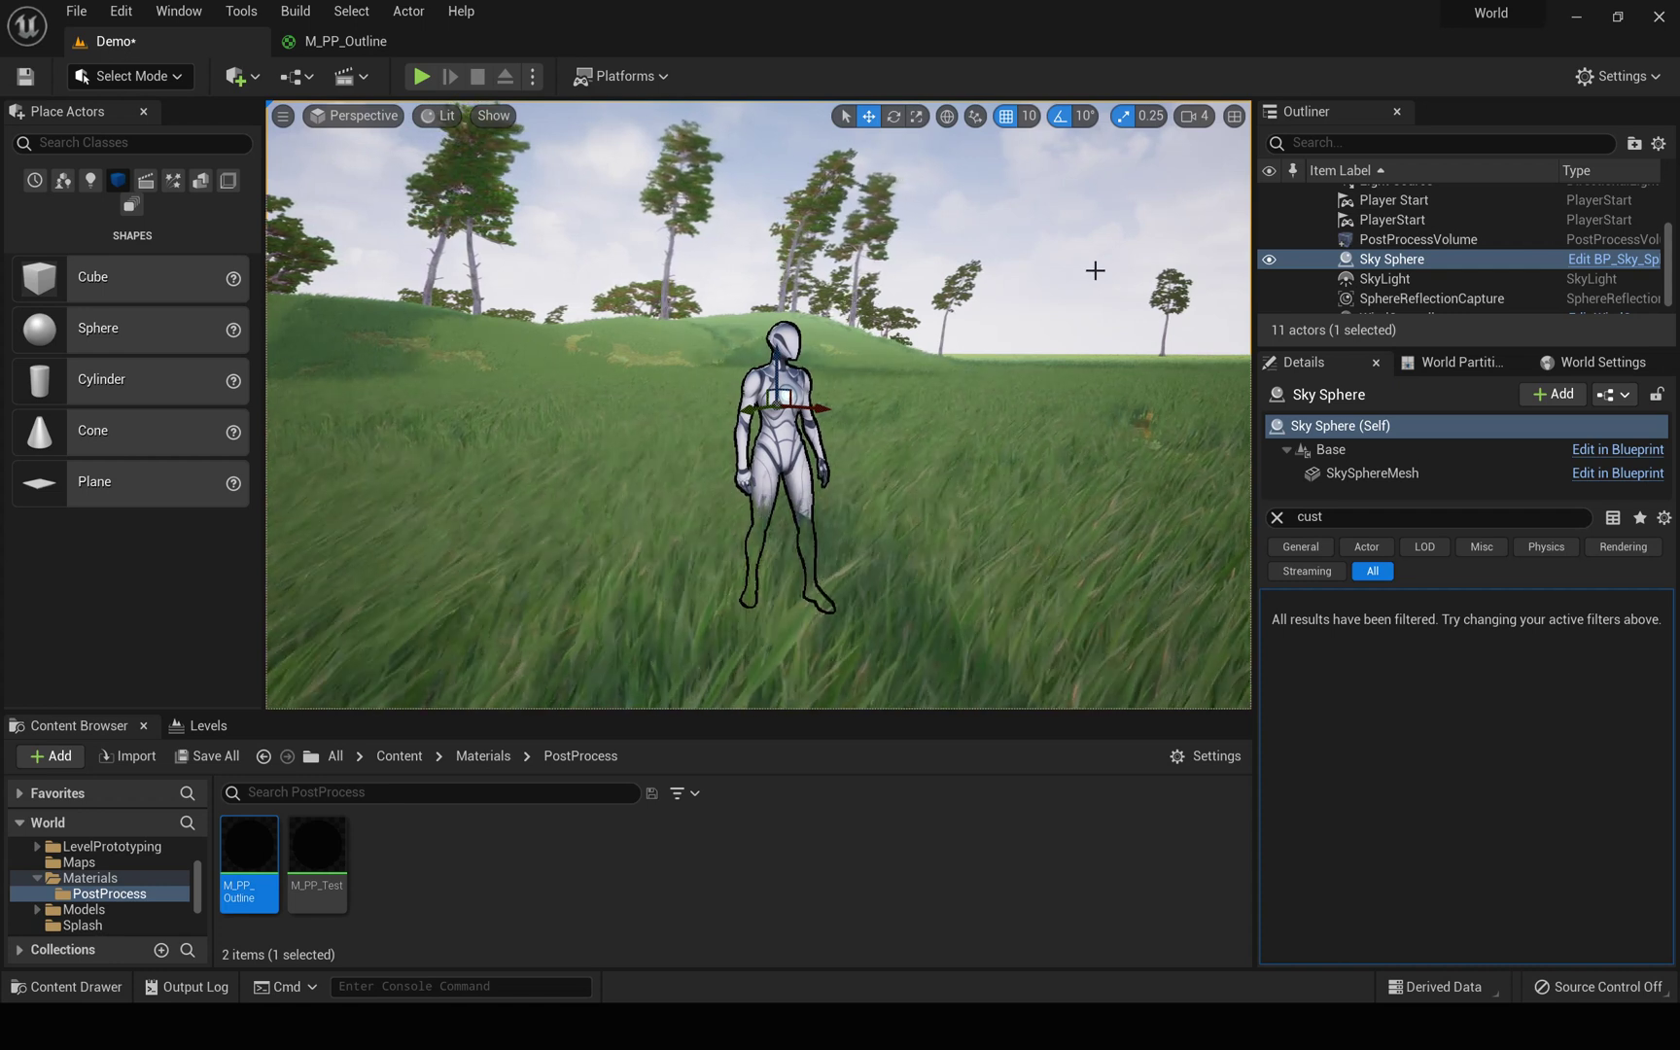
{"action": "key", "text": "g"}
{"action": "key", "text": "g"}
{"action": "key", "text": "a"}
{"action": "right_click_drag", "start_coordinate": [1029, 270], "coordinate": [1073, 289]}
{"action": "key", "text": "d"}
Step: Open the M_PP_Outline material and clear the search filter on its properties
{"action": "double_click", "coordinate": [250, 846]}
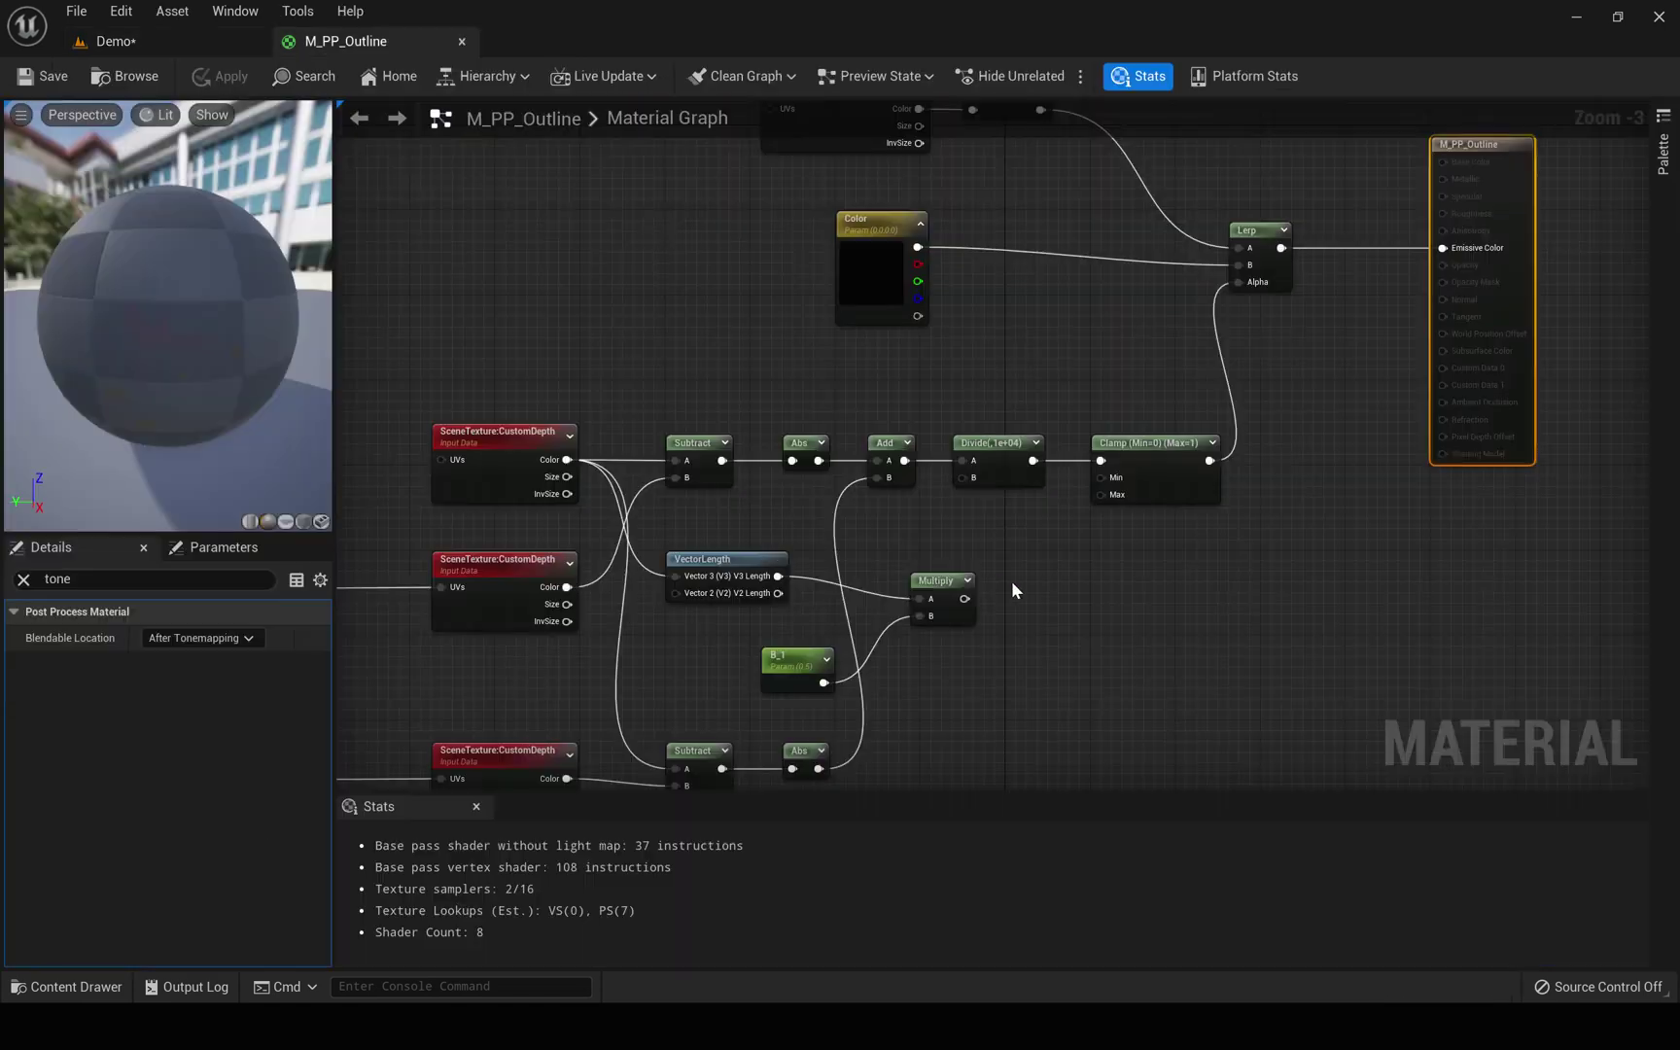
{"action": "right_click_drag", "start_coordinate": [1117, 655], "coordinate": [1245, 609]}
{"action": "left_click", "coordinate": [23, 580]}
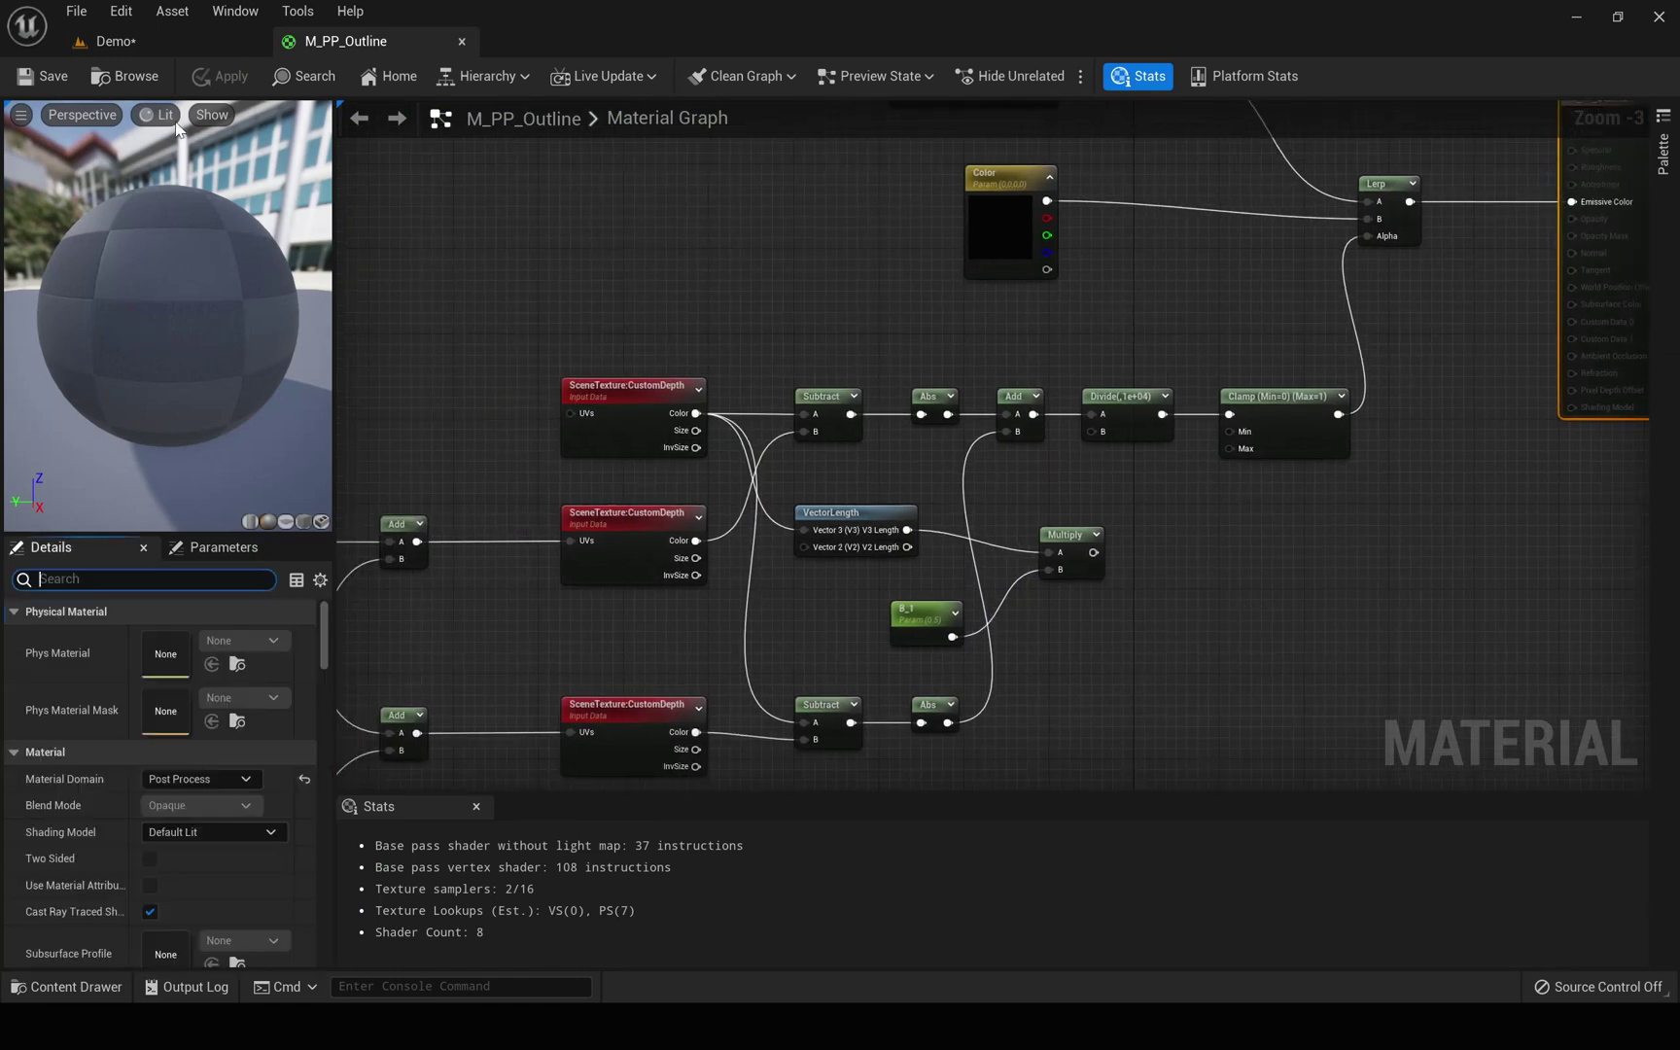
Step: Return to the Demo level and inspect the character's outline from close up and from the side
{"action": "left_click", "coordinate": [115, 41]}
{"action": "mouse_move", "coordinate": [758, 405]}
{"action": "right_mouse_down"}
{"action": "mouse_move", "coordinate": [759, 457]}
{"action": "mouse_move", "coordinate": [764, 398]}
{"action": "right_mouse_up"}
{"action": "key", "text": "w"}
{"action": "key", "text": "s"}
{"action": "mouse_move", "coordinate": [809, 455]}
{"action": "right_mouse_down"}
{"action": "mouse_move", "coordinate": [824, 405]}
{"action": "mouse_move", "coordinate": [808, 455]}
{"action": "right_mouse_up"}
{"action": "key", "text": "w"}
{"action": "key", "text": "e"}
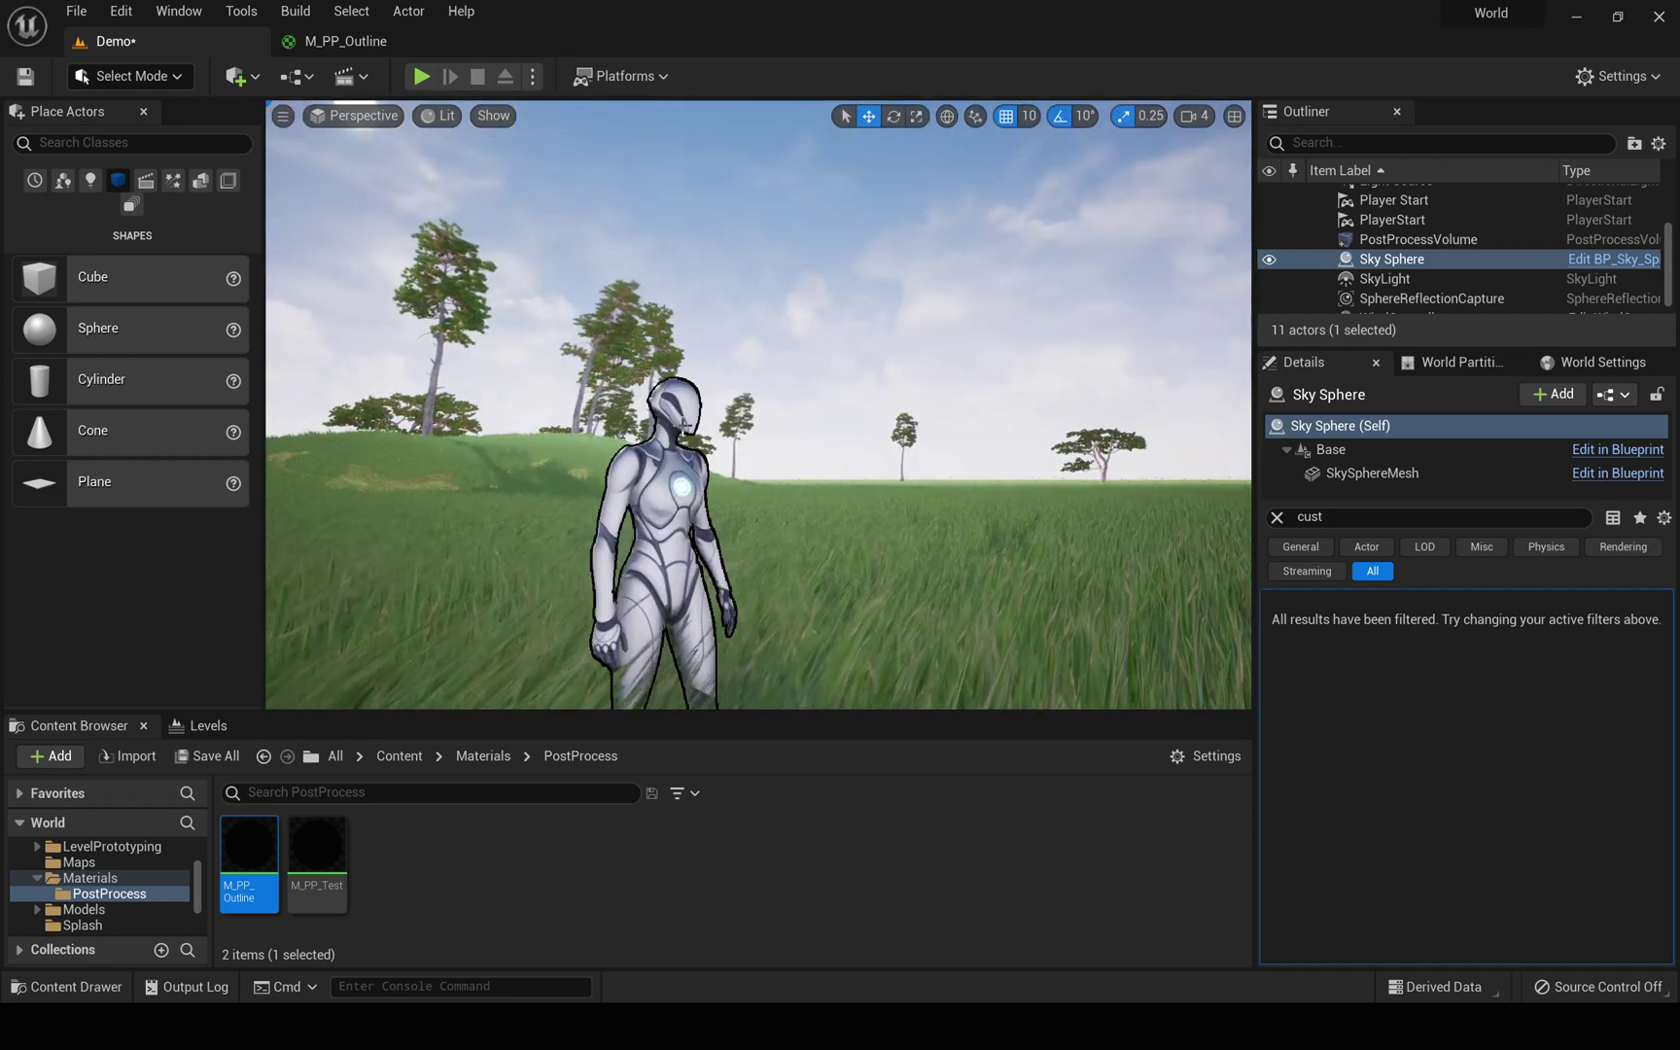
{"action": "right_click_drag", "start_coordinate": [707, 369], "coordinate": [766, 389]}
{"action": "key", "text": "a"}
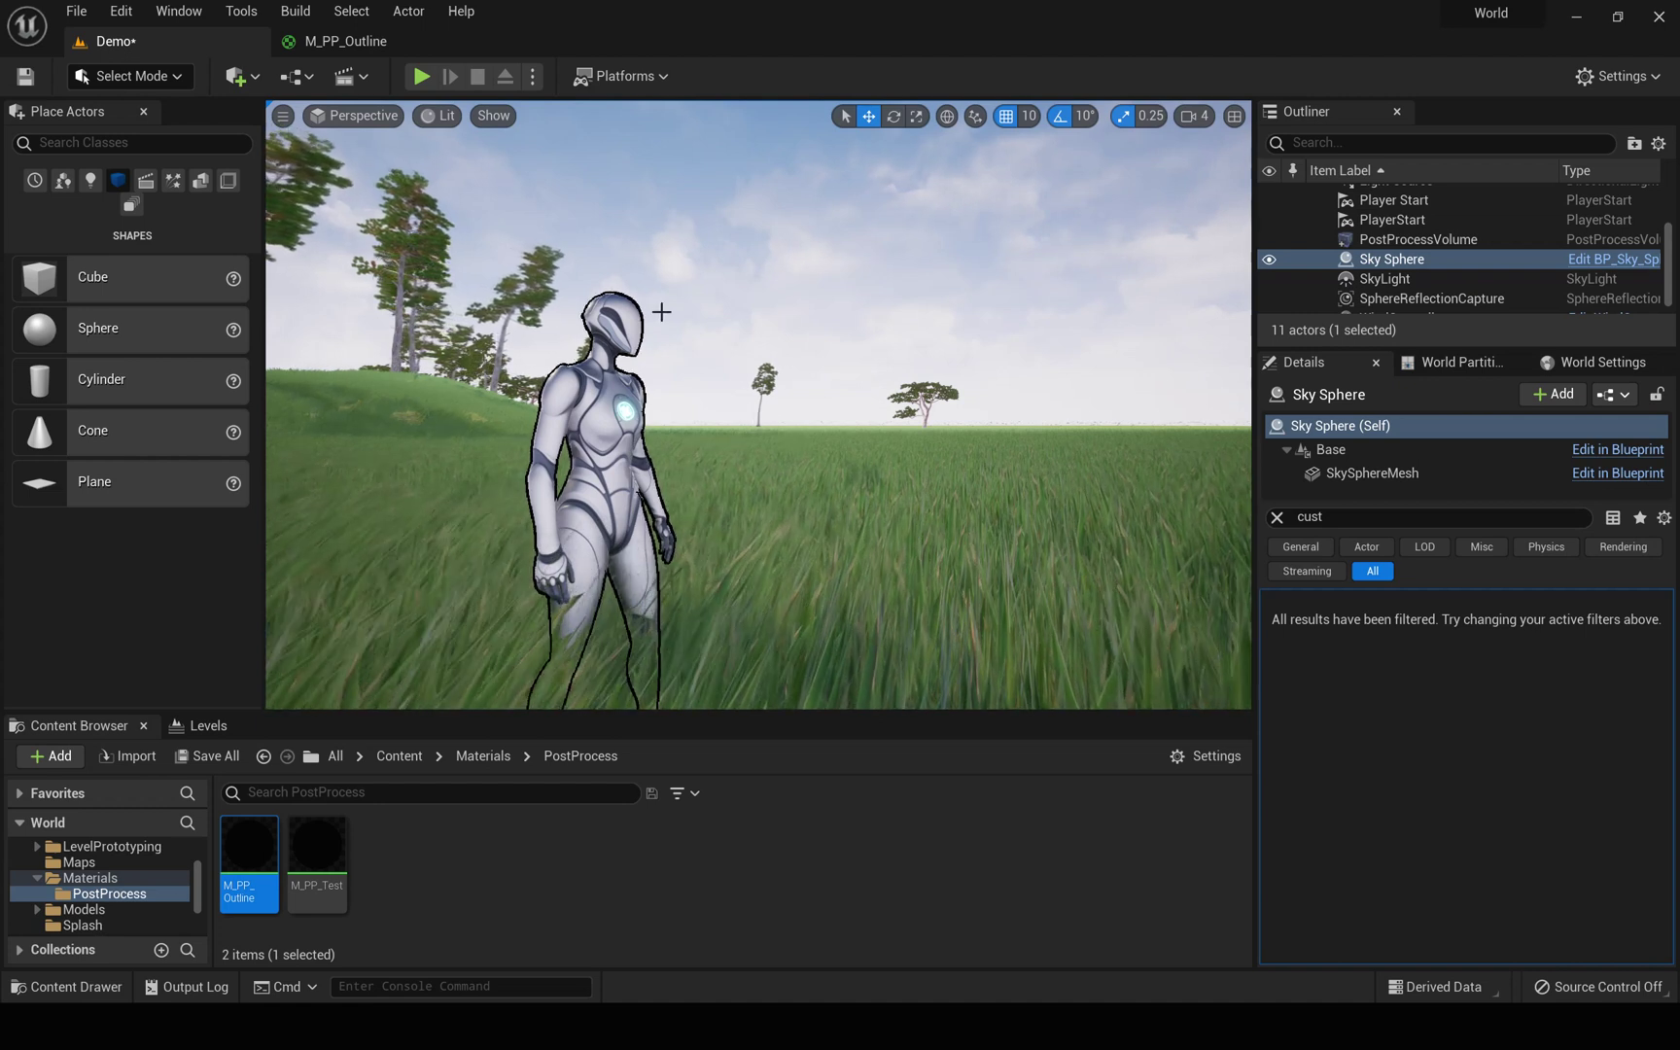
Step: Set the M_PP_Outline material's Blendable Location to Before Tonemapping and apply the change
{"action": "left_click", "coordinate": [342, 43]}
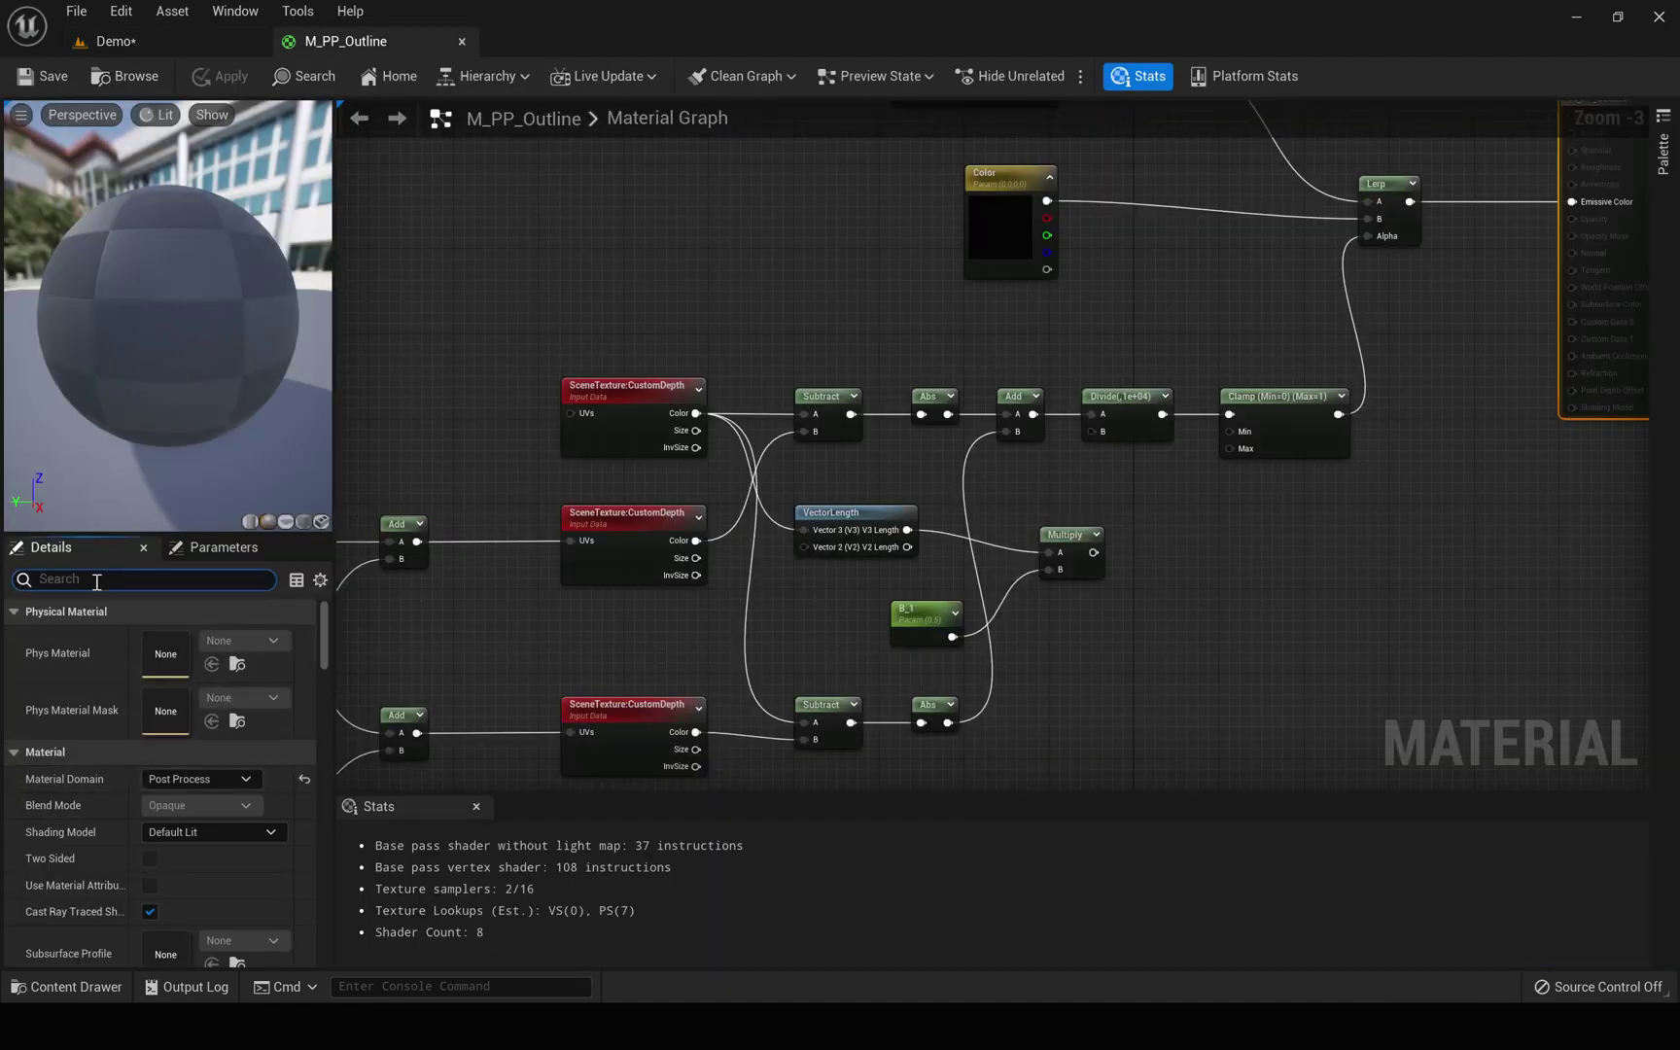
{"action": "scroll", "coordinate": [175, 750], "scroll_direction": "down", "scroll_amount": 3}
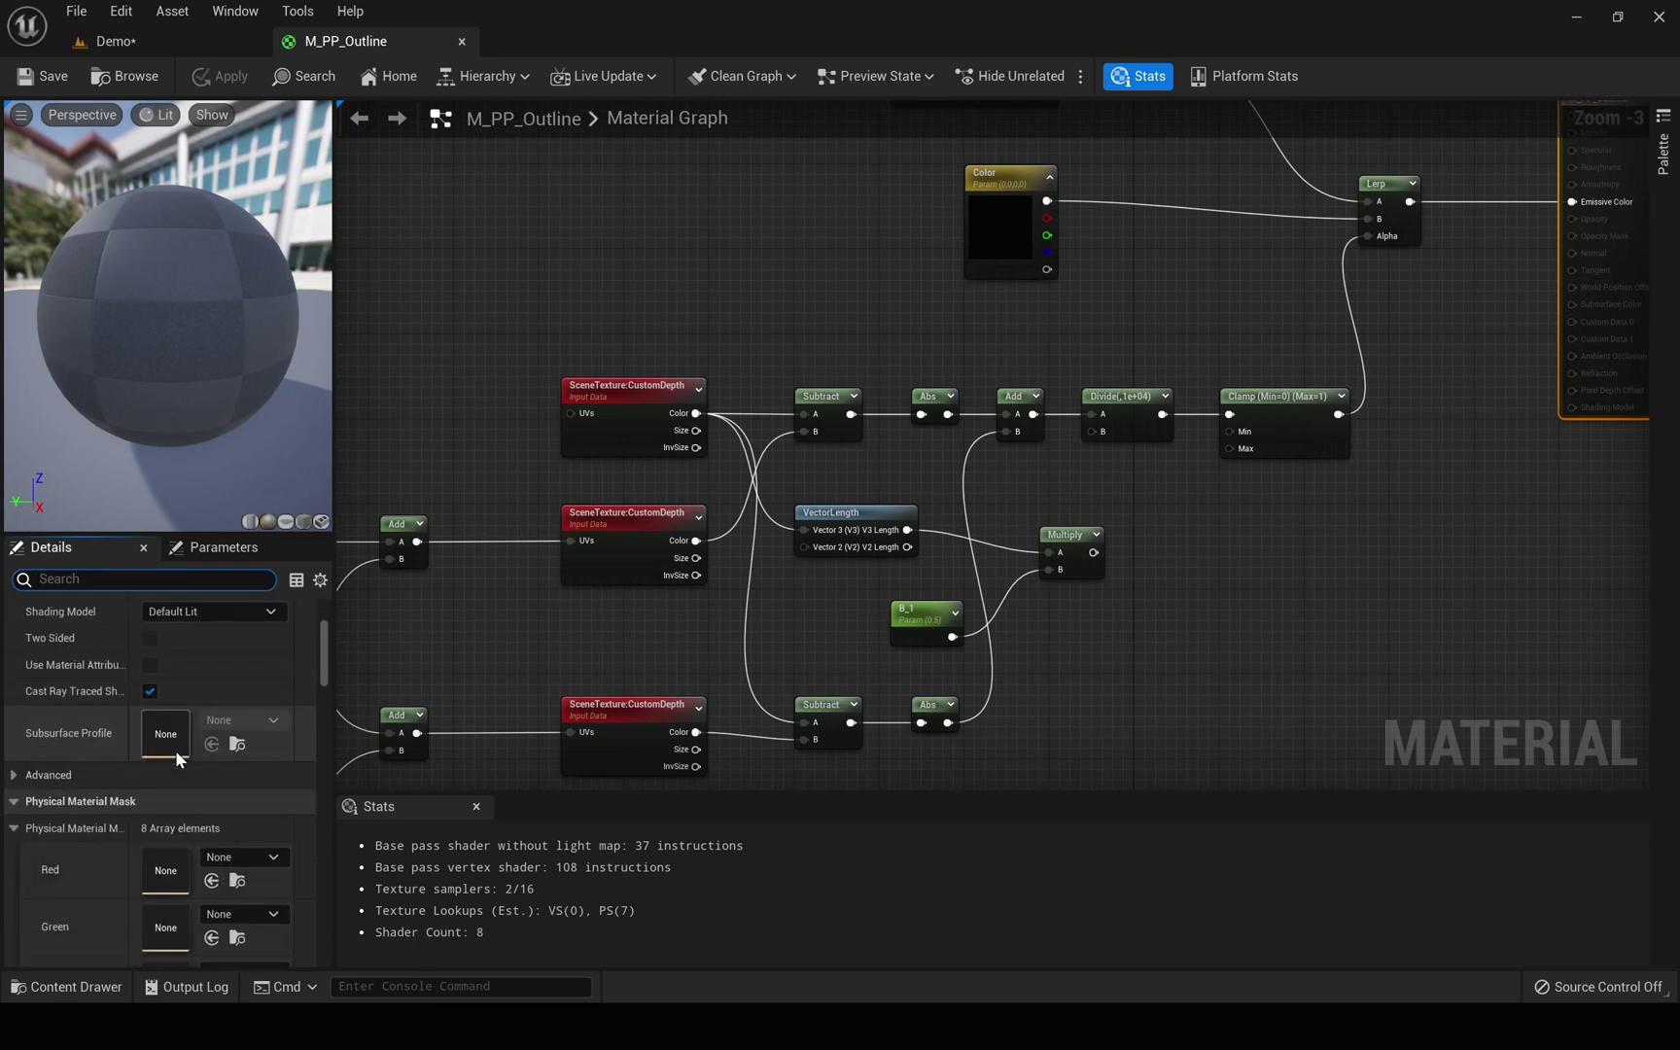
{"action": "scroll", "coordinate": [175, 750], "scroll_direction": "down", "scroll_amount": 5}
{"action": "scroll", "coordinate": [175, 749], "scroll_direction": "up", "scroll_amount": 5}
{"action": "left_click", "coordinate": [14, 828]}
{"action": "scroll", "coordinate": [27, 824], "scroll_direction": "down", "scroll_amount": 3}
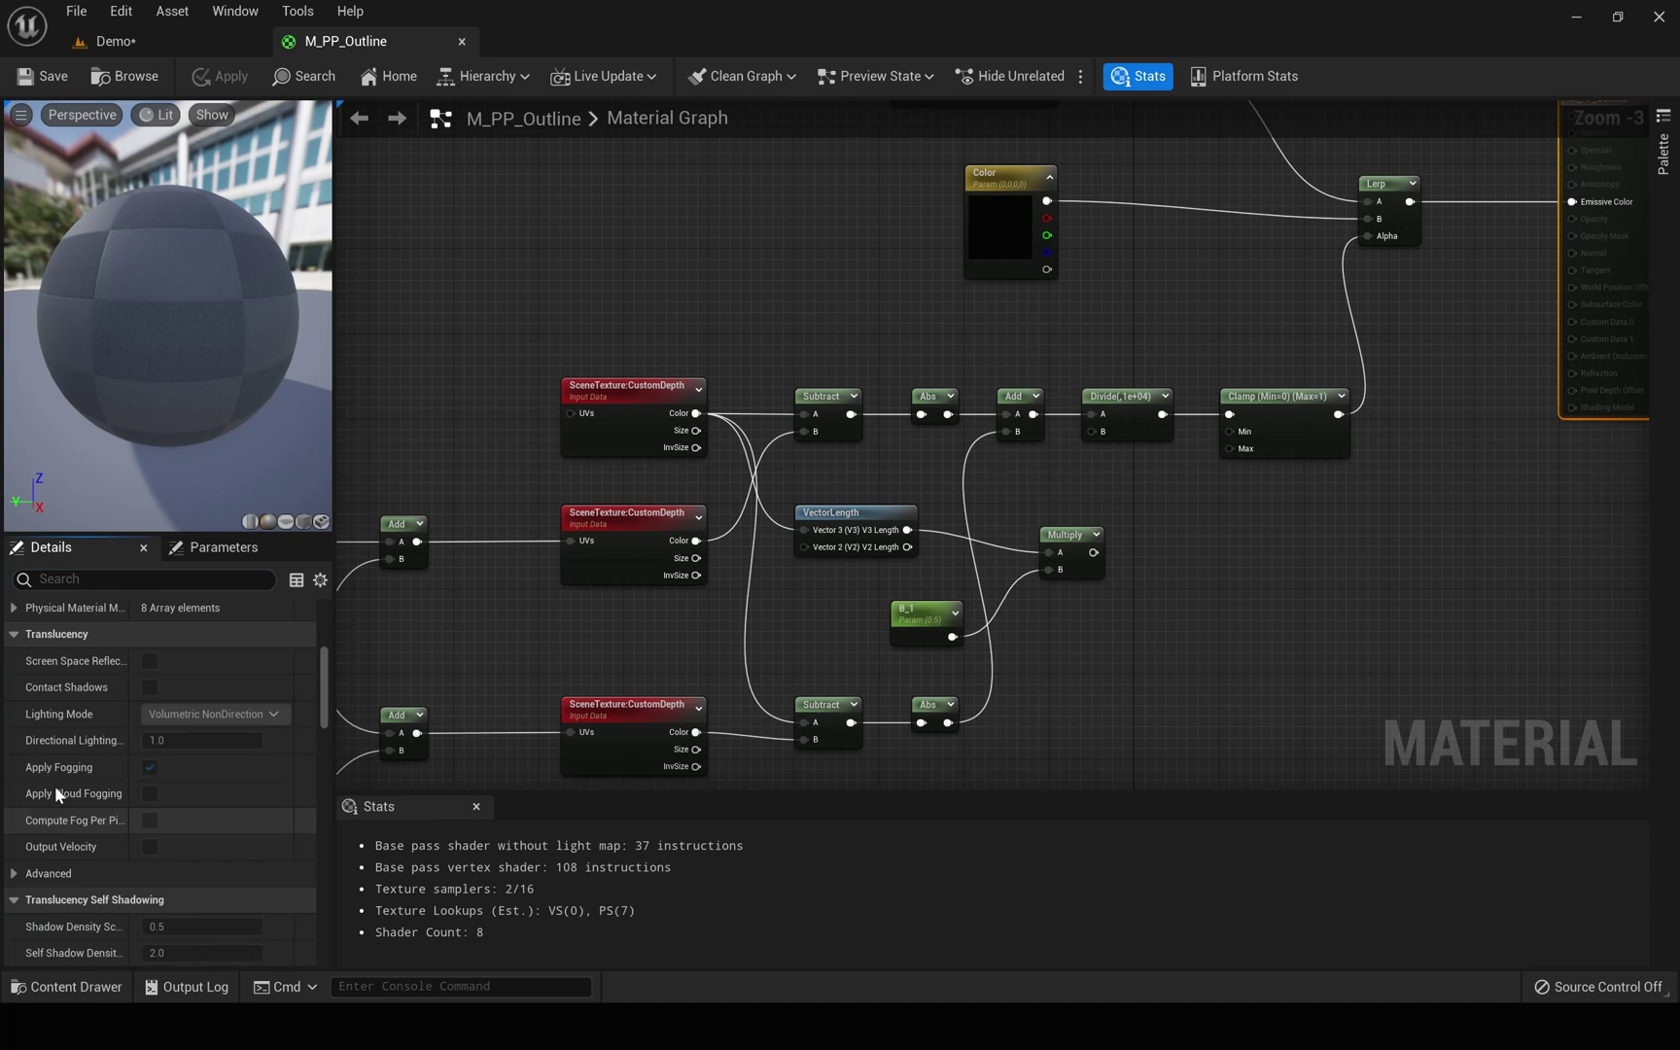
{"action": "scroll", "coordinate": [83, 751], "scroll_direction": "up", "scroll_amount": 3}
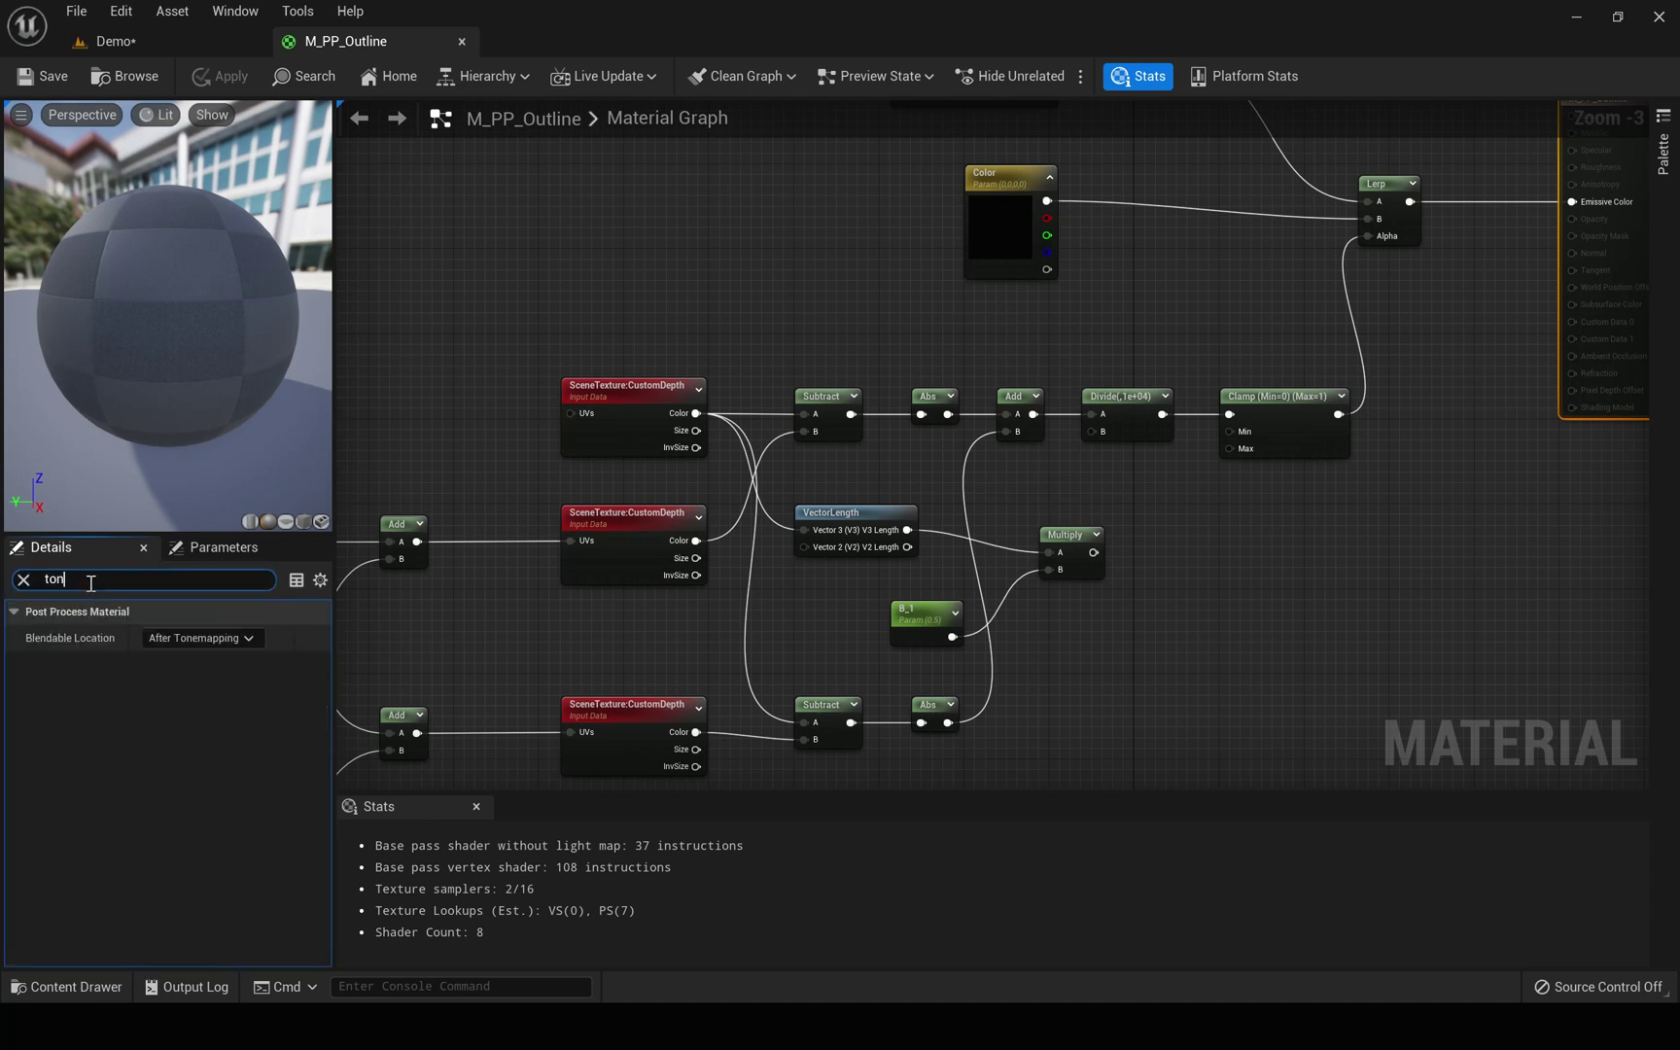
{"action": "left_click", "coordinate": [200, 638]}
{"action": "left_click", "coordinate": [194, 678]}
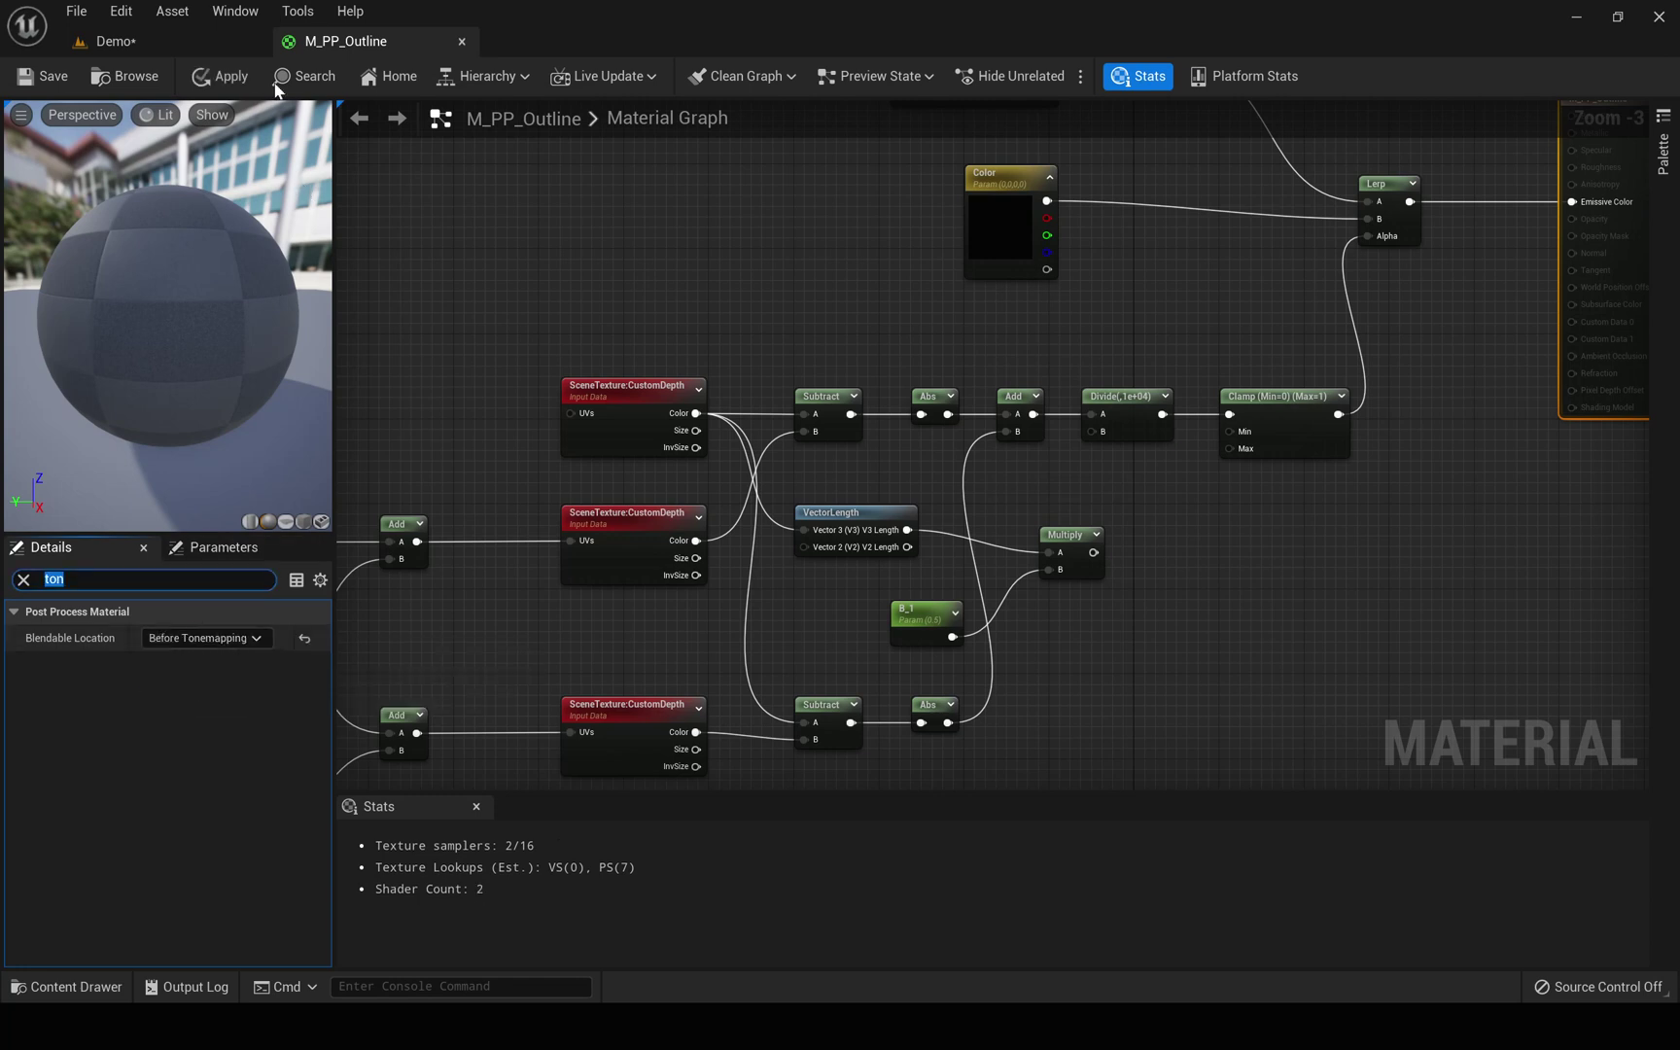
{"action": "left_click", "coordinate": [220, 76]}
Step: Examine the outline's stability around the character in the Demo level from several distances and angles
{"action": "left_click", "coordinate": [151, 43]}
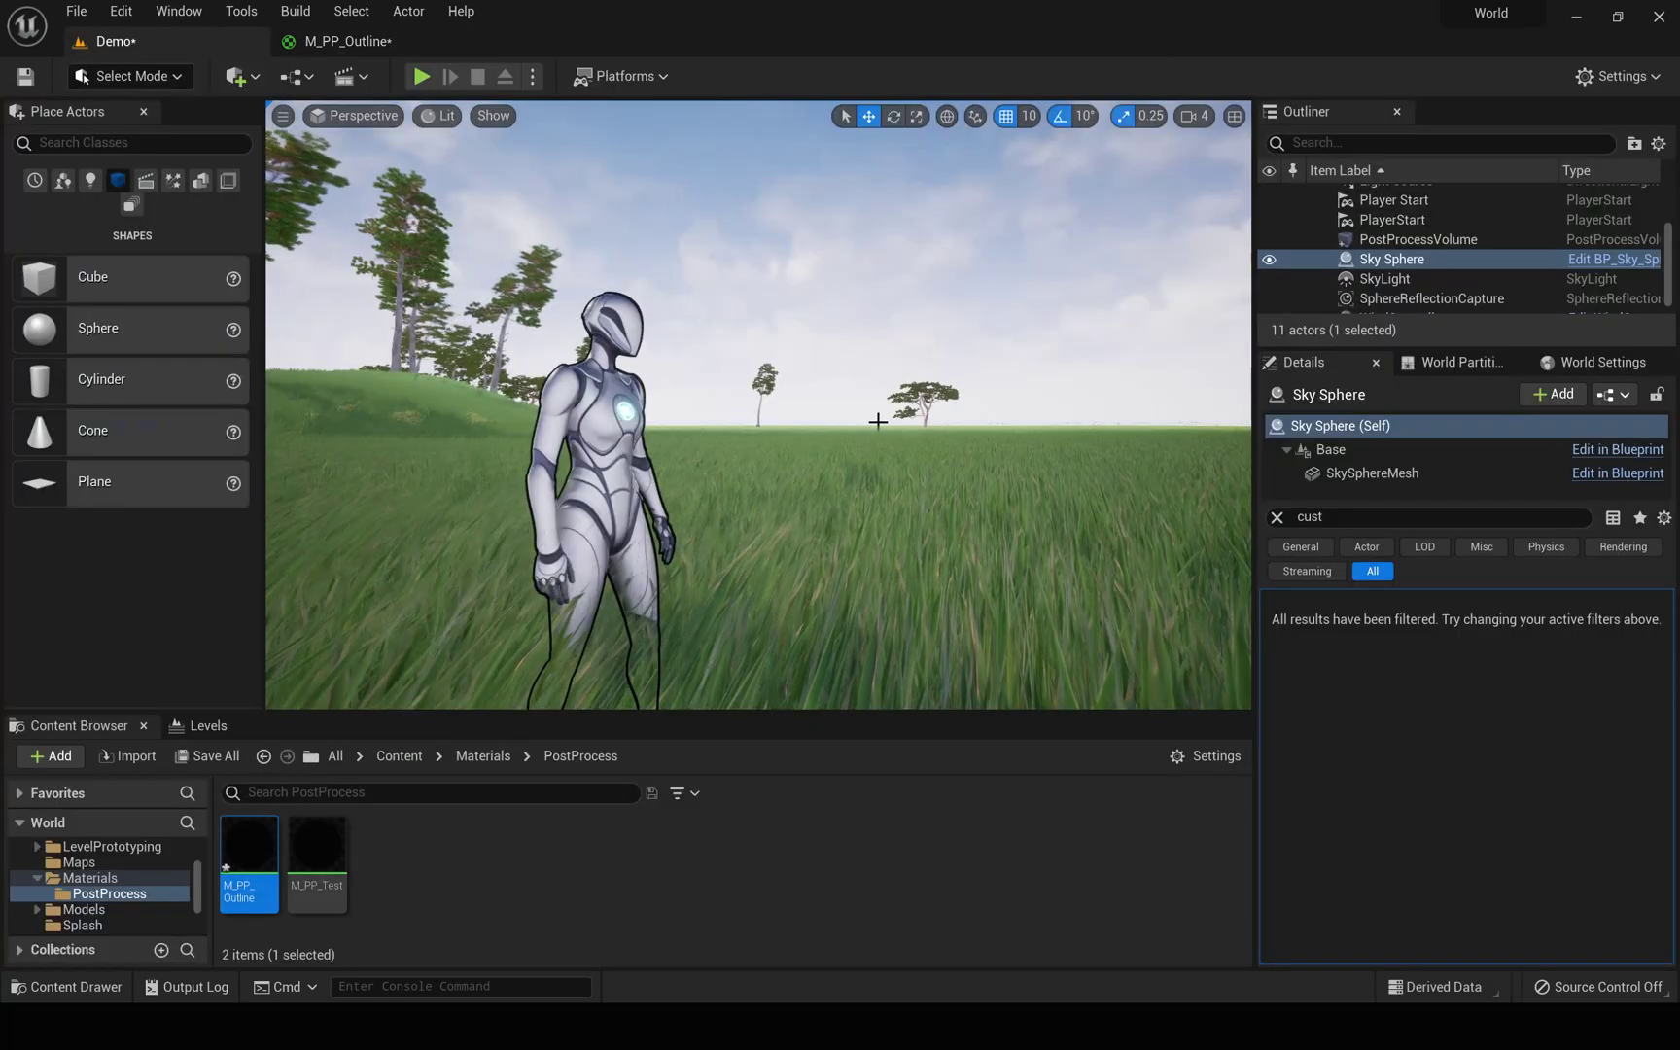
{"action": "mouse_move", "coordinate": [906, 446]}
{"action": "right_mouse_down"}
{"action": "mouse_move", "coordinate": [827, 437]}
{"action": "mouse_move", "coordinate": [906, 445]}
{"action": "right_mouse_up"}
{"action": "mouse_move", "coordinate": [906, 445]}
{"action": "middle_mouse_down"}
{"action": "mouse_move", "coordinate": [827, 435]}
{"action": "mouse_move", "coordinate": [883, 434]}
{"action": "middle_mouse_up"}
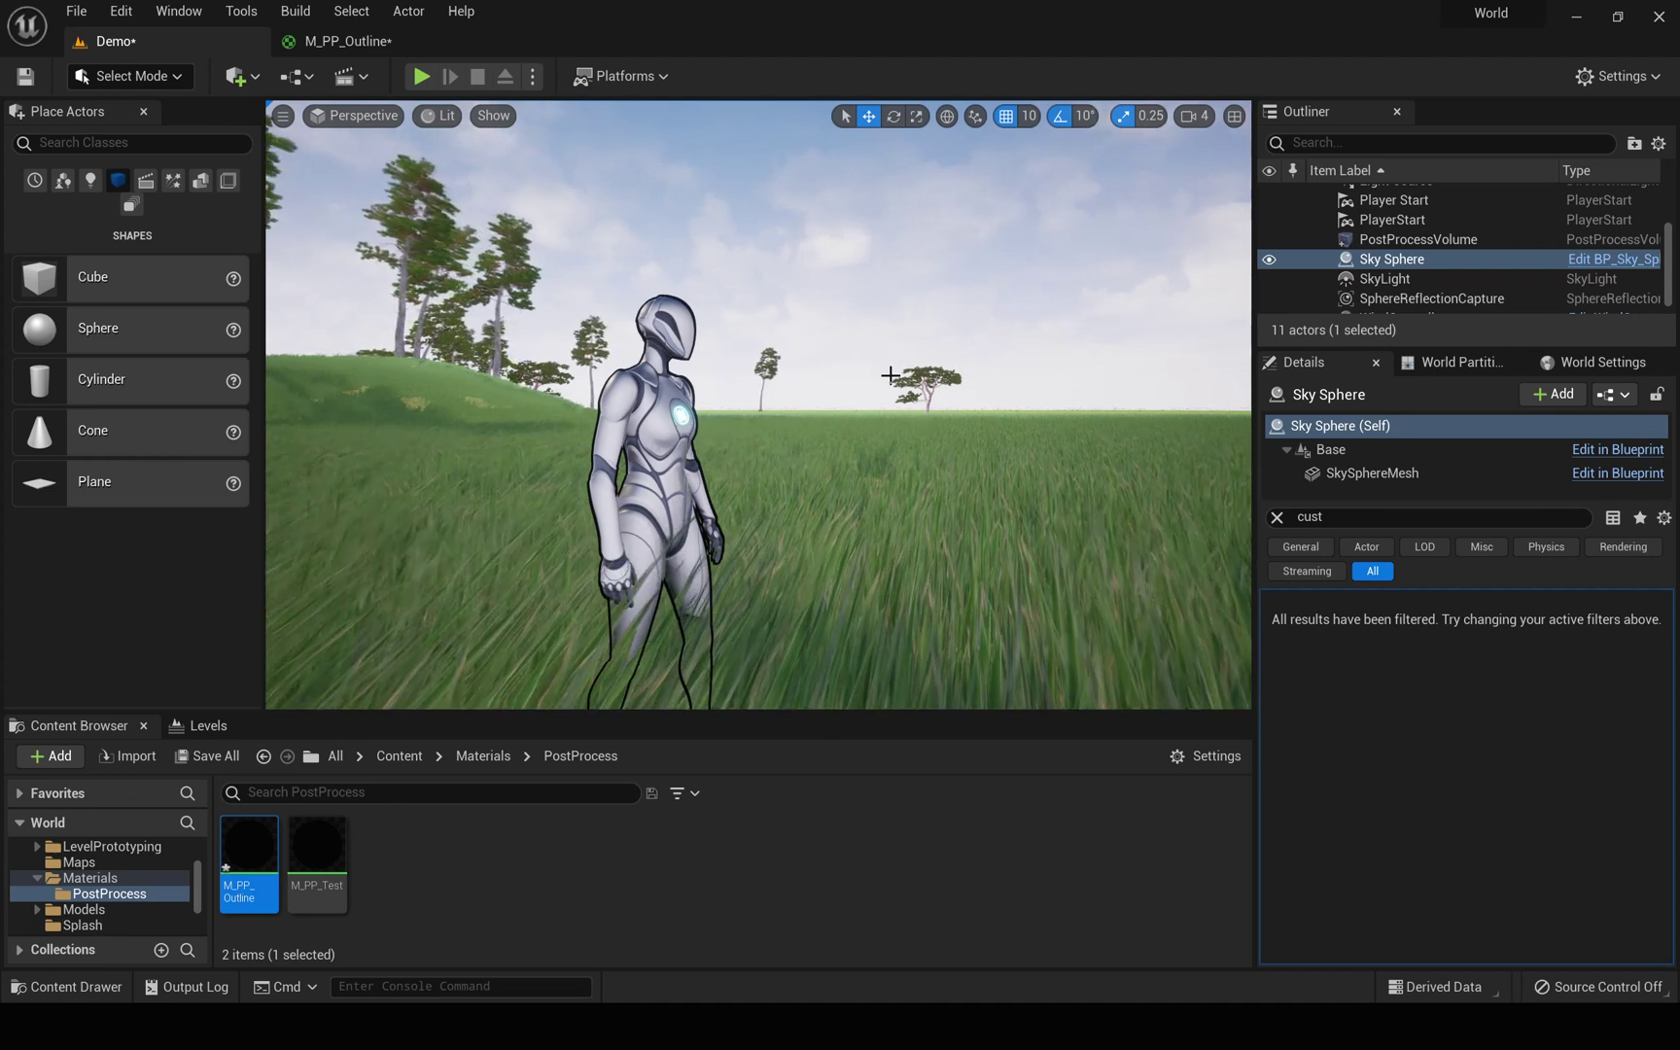
{"action": "right_click_drag", "start_coordinate": [892, 386], "coordinate": [677, 387]}
{"action": "key", "text": "s"}
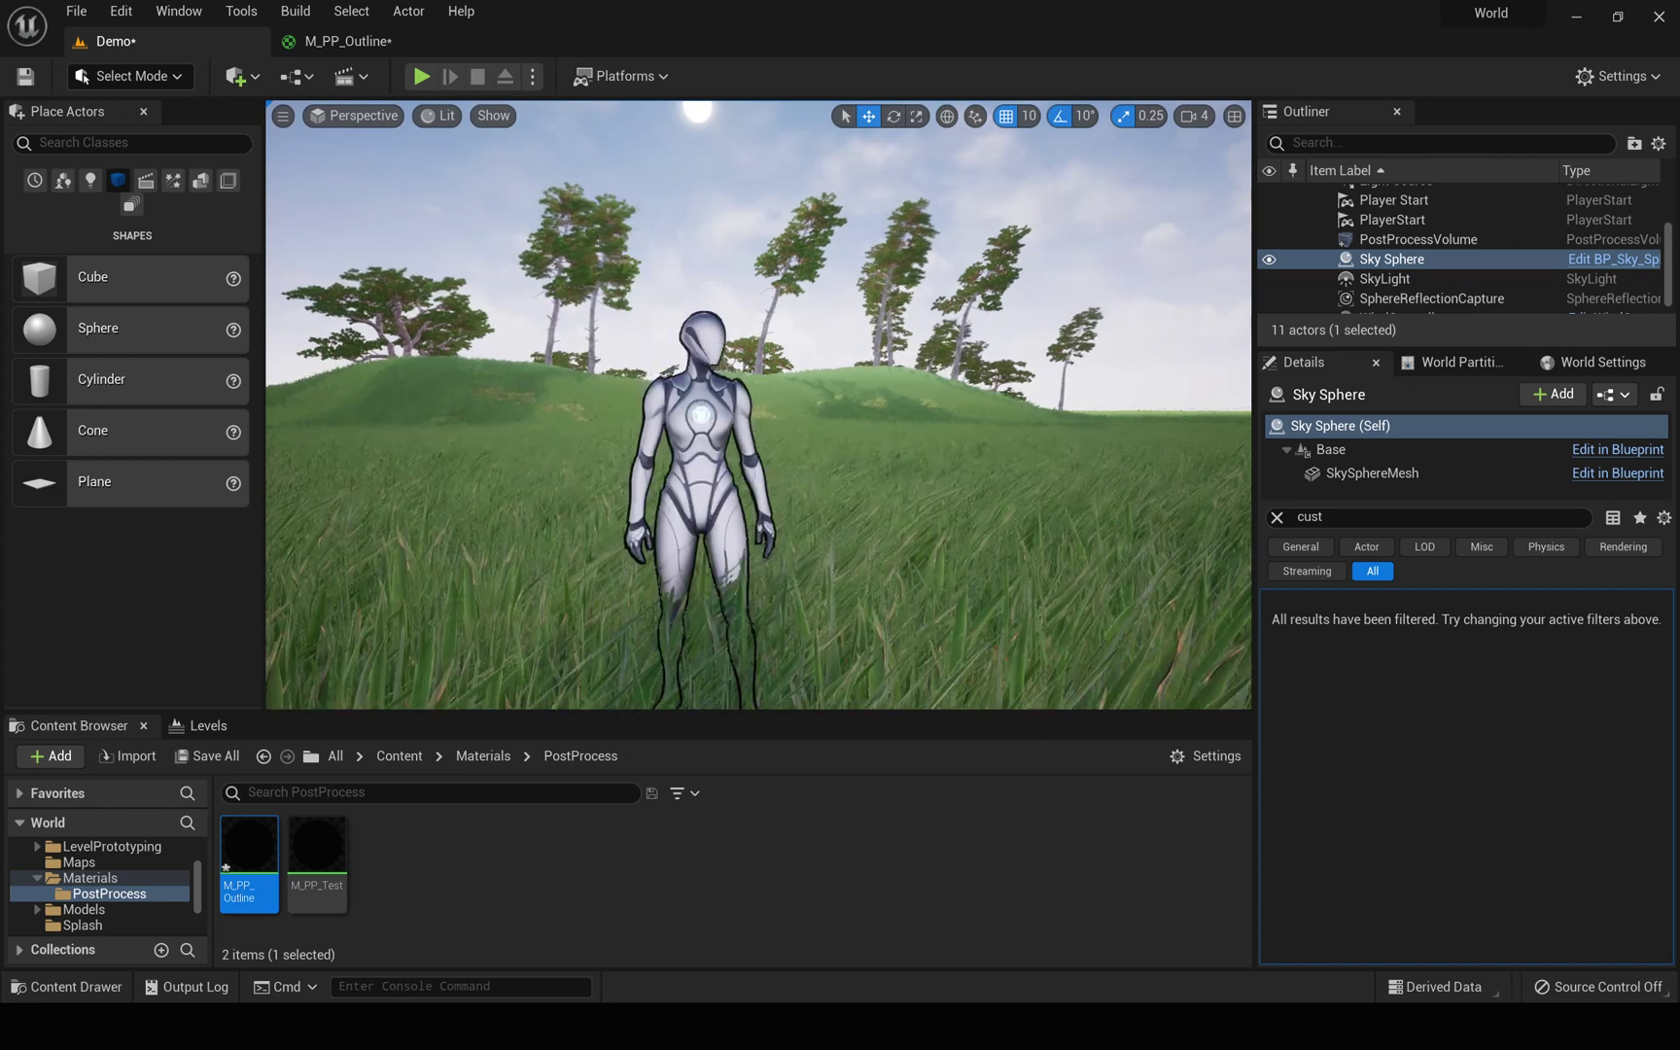
{"action": "key", "text": "w"}
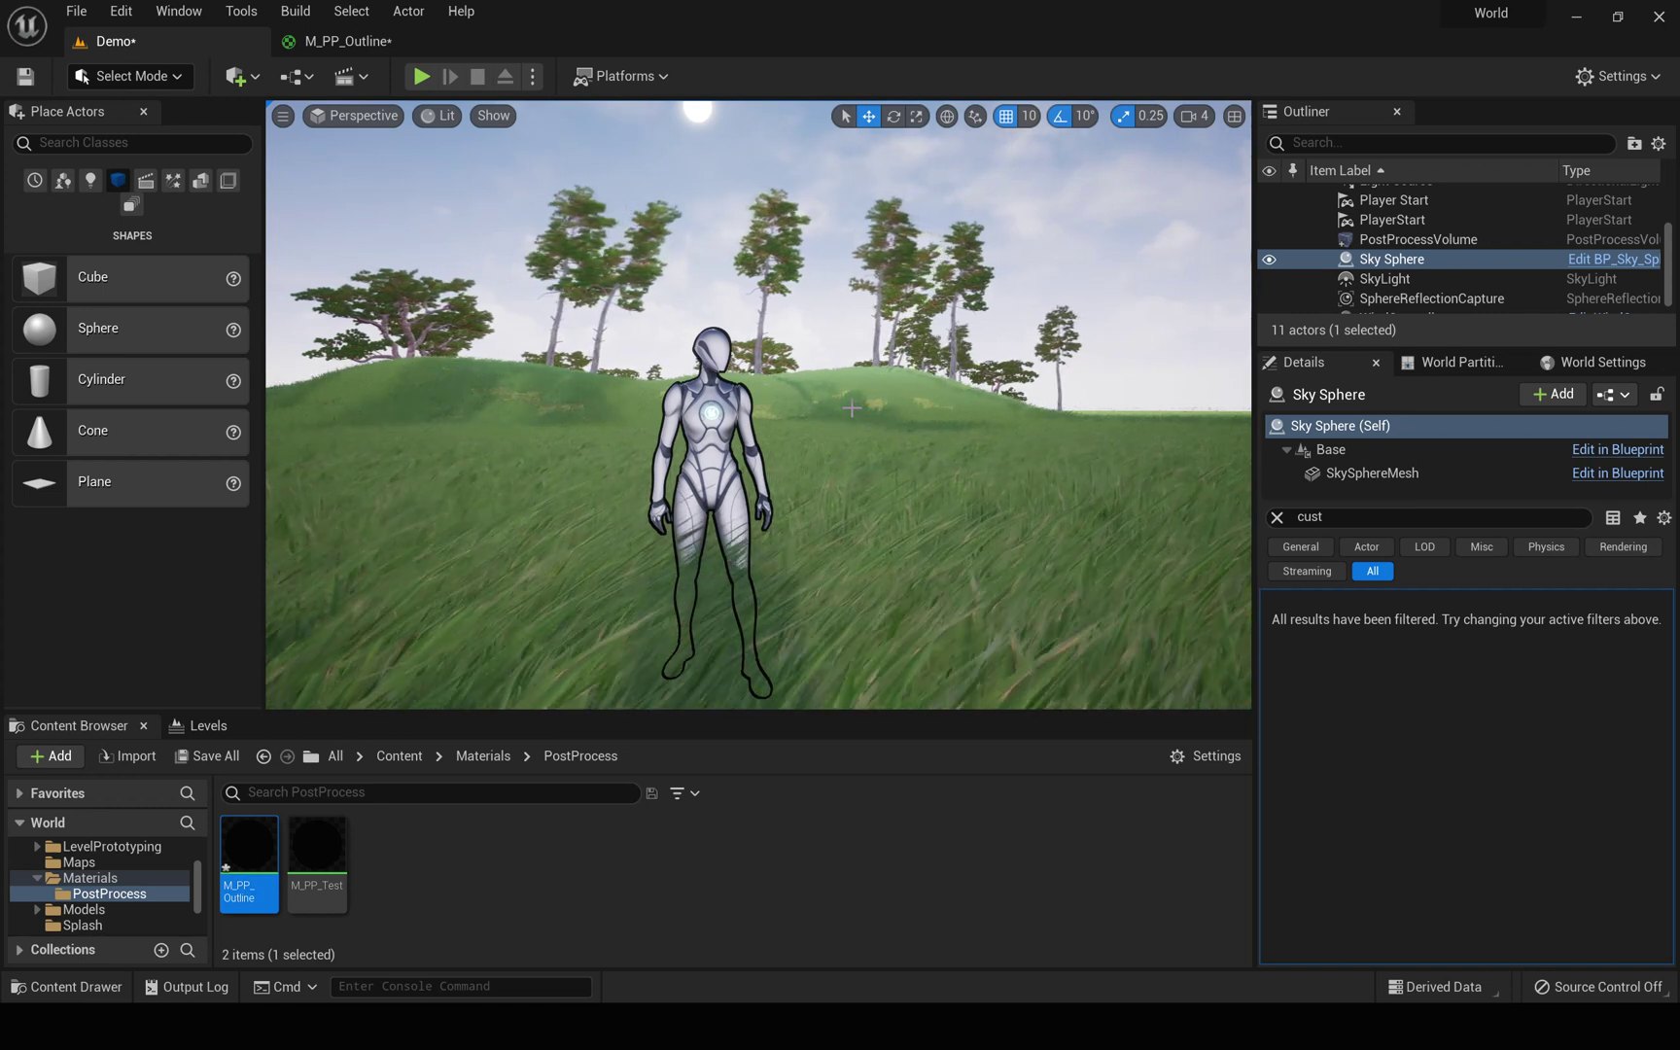
{"action": "key", "text": "a"}
{"action": "right_click_drag", "start_coordinate": [759, 389], "coordinate": [914, 405]}
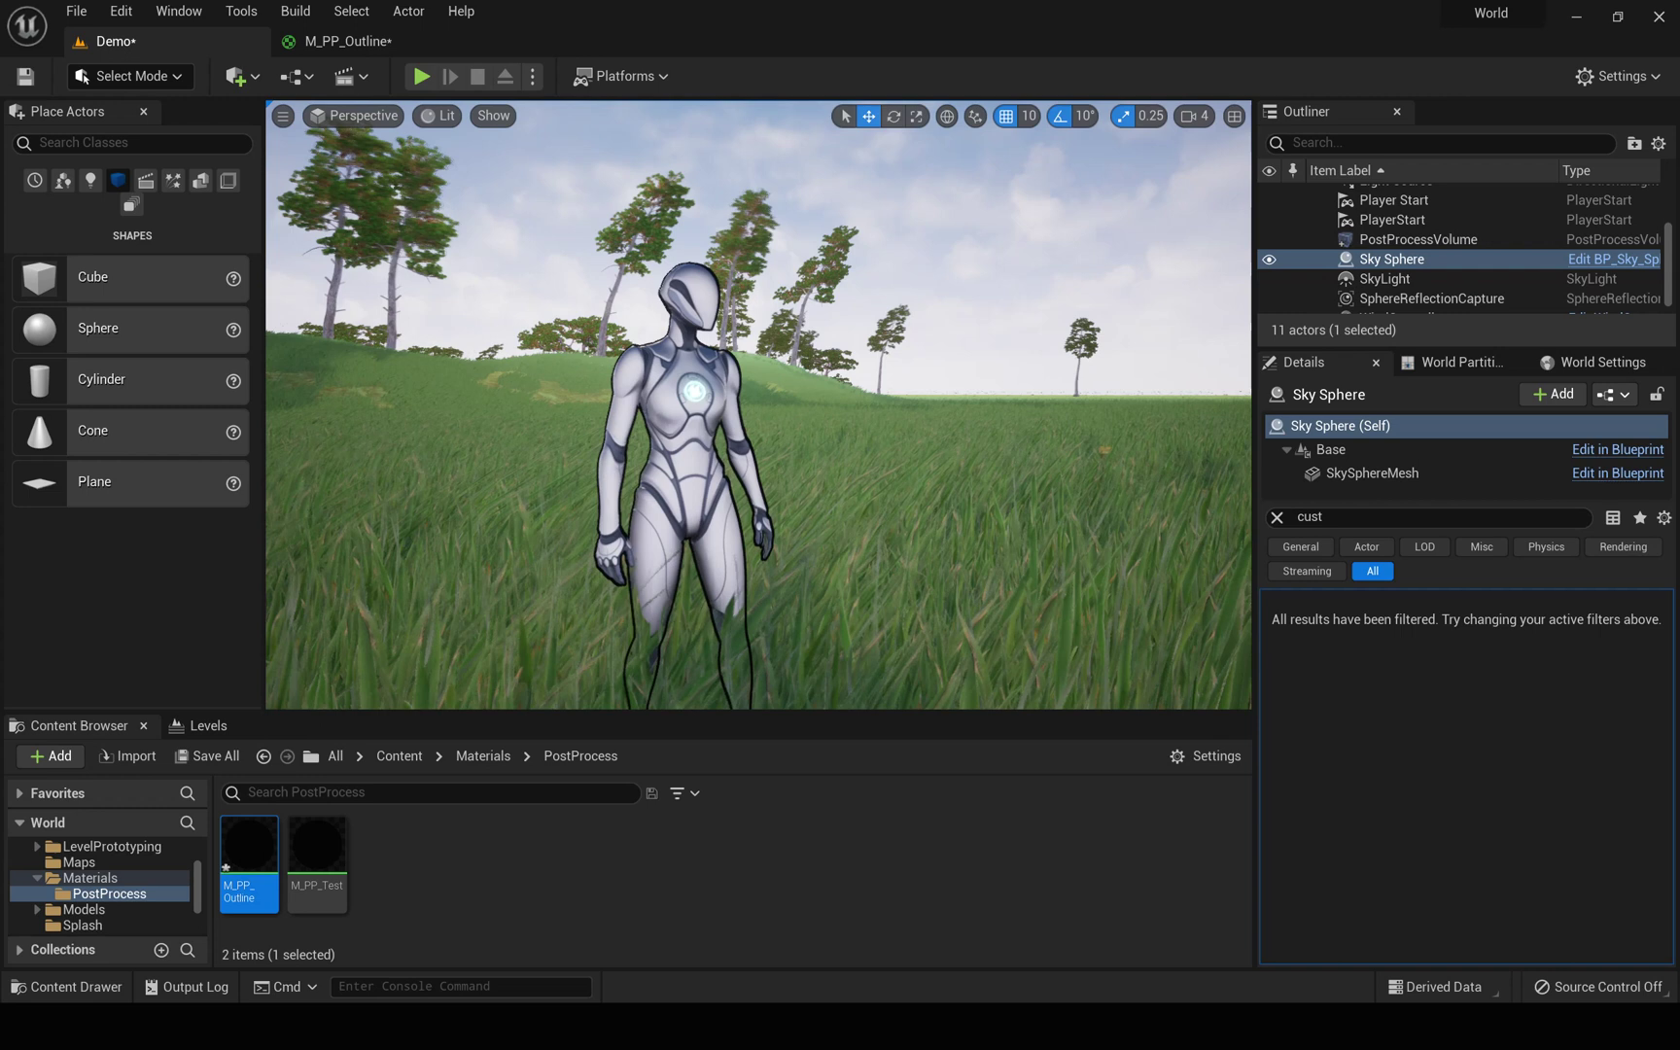
{"action": "middle_click_drag", "start_coordinate": [574, 361], "coordinate": [642, 406]}
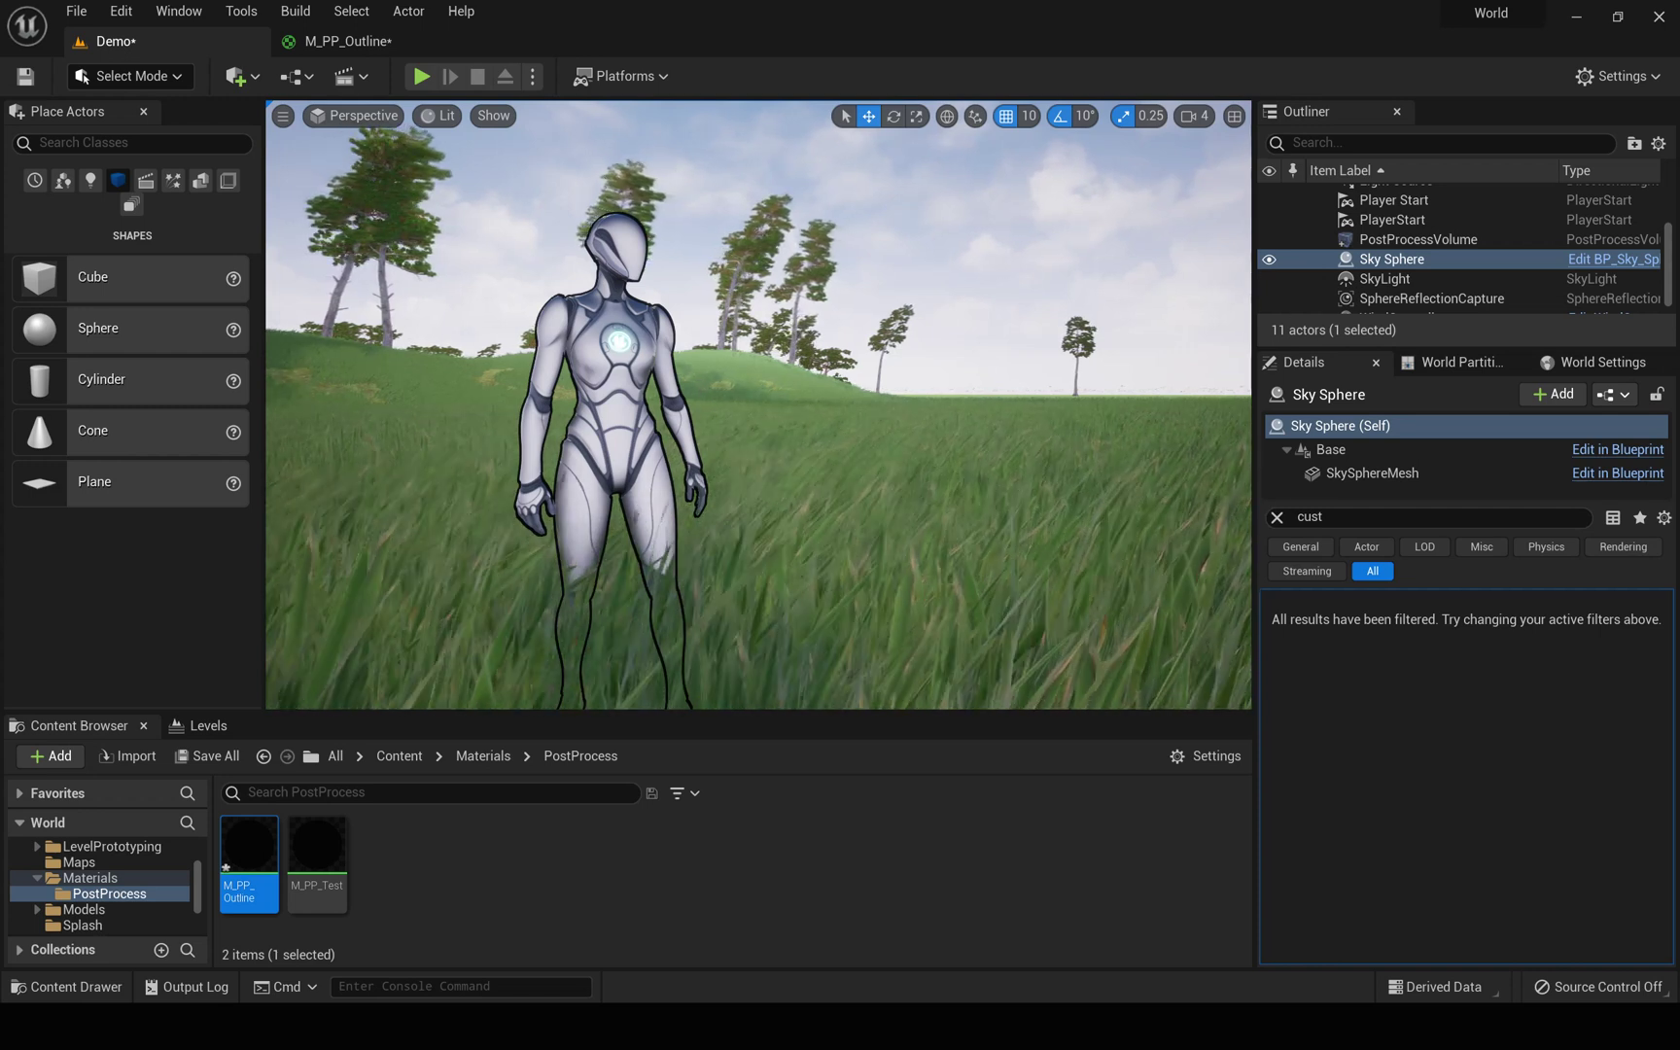
Step: Turn off Render CustomDepth Pass on the third-person character and deselect it
{"action": "left_click", "coordinate": [637, 398]}
{"action": "left_click", "coordinate": [1440, 814]}
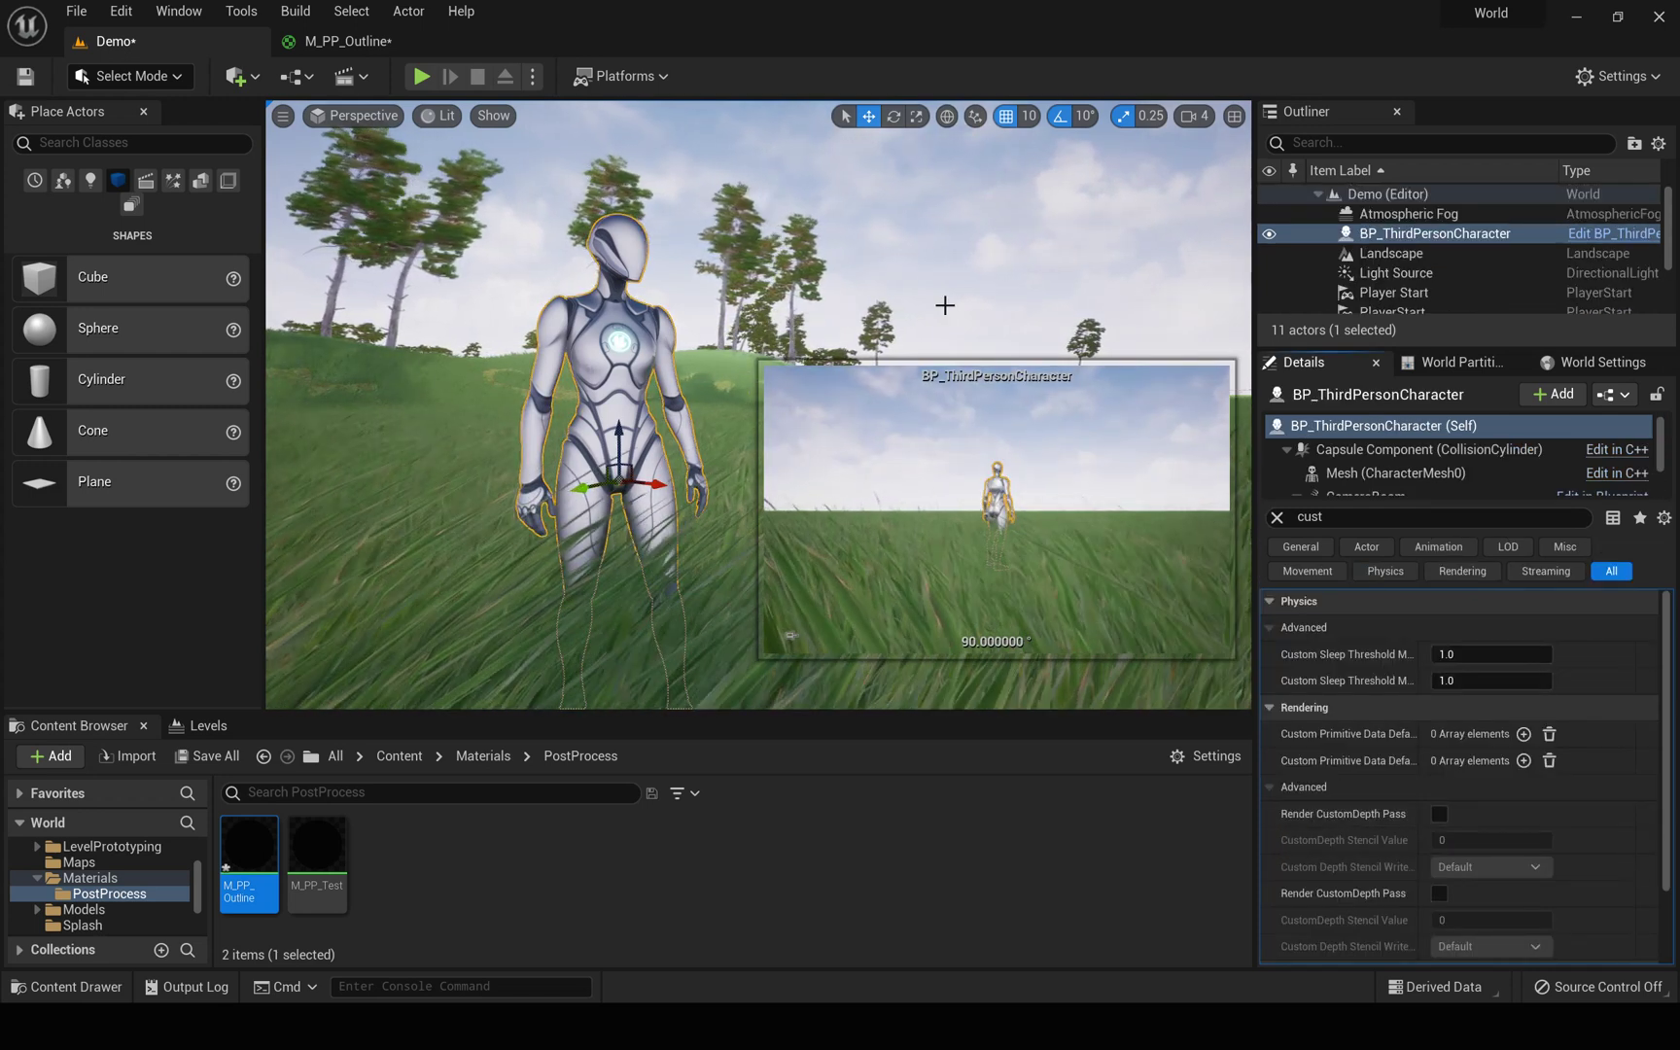
{"action": "left_click", "coordinate": [936, 247]}
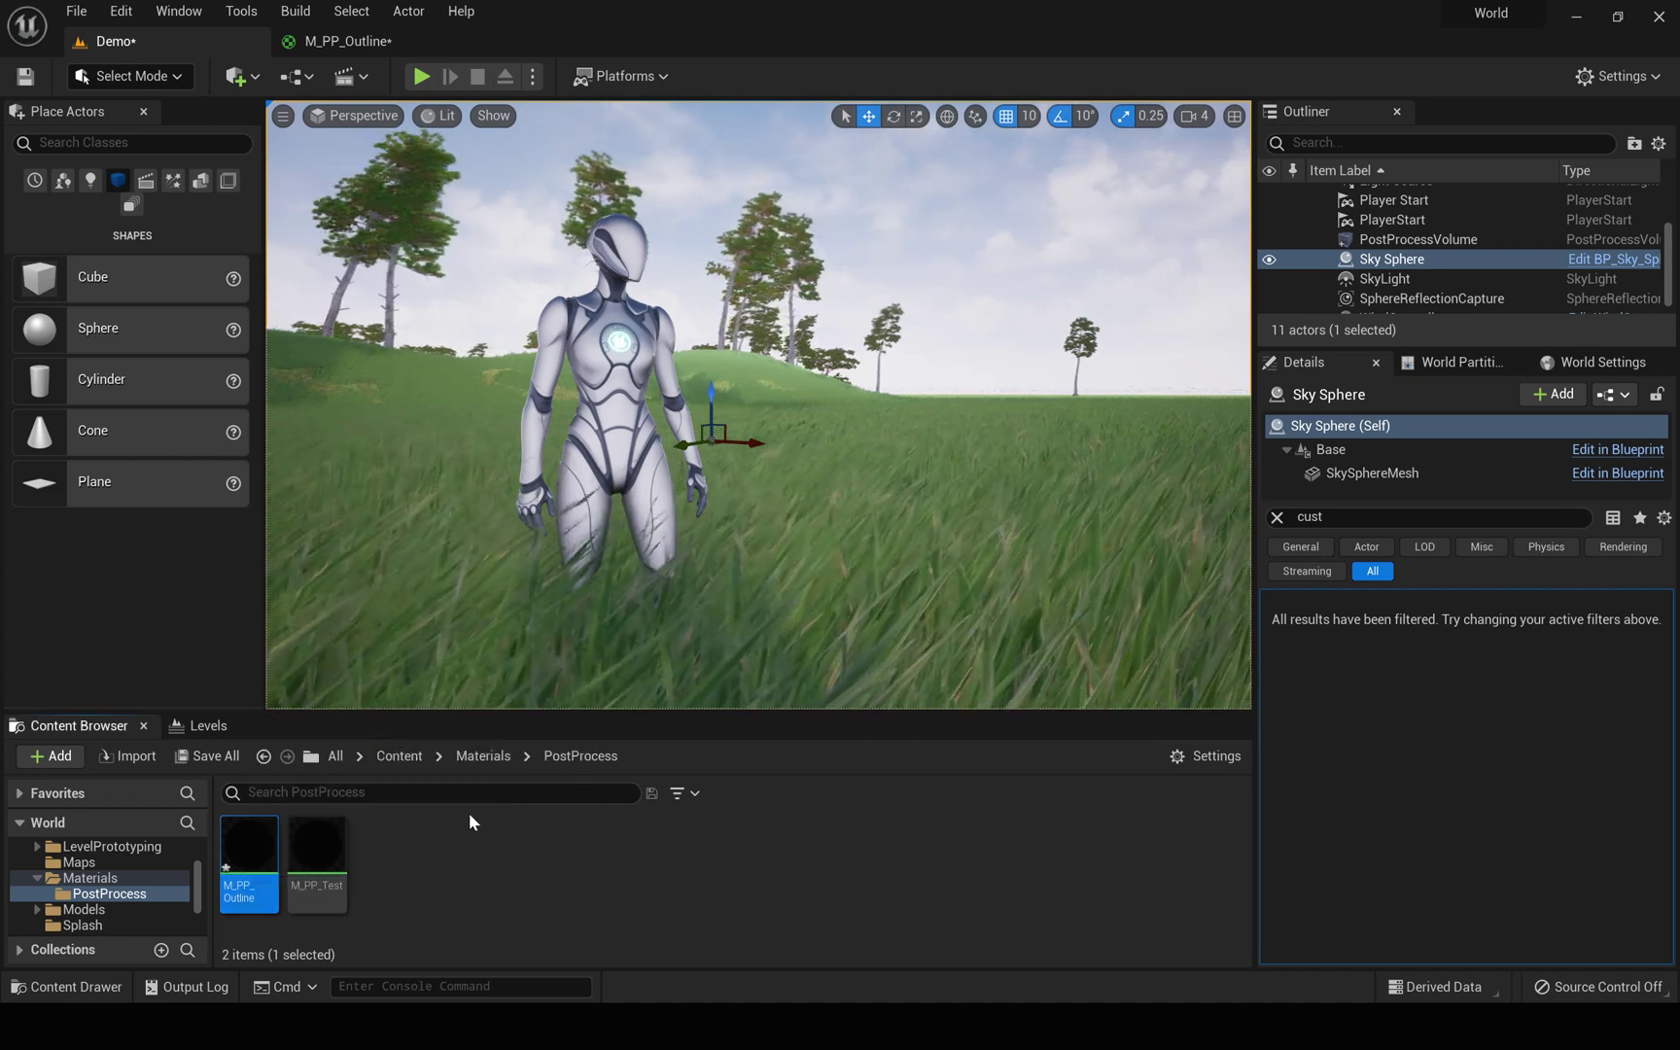
Step: Duplicate the M_PP_Outline material in the PostProcess folder and name the copy M_PP_LineRendering
{"action": "key", "text": "ctrl+d"}
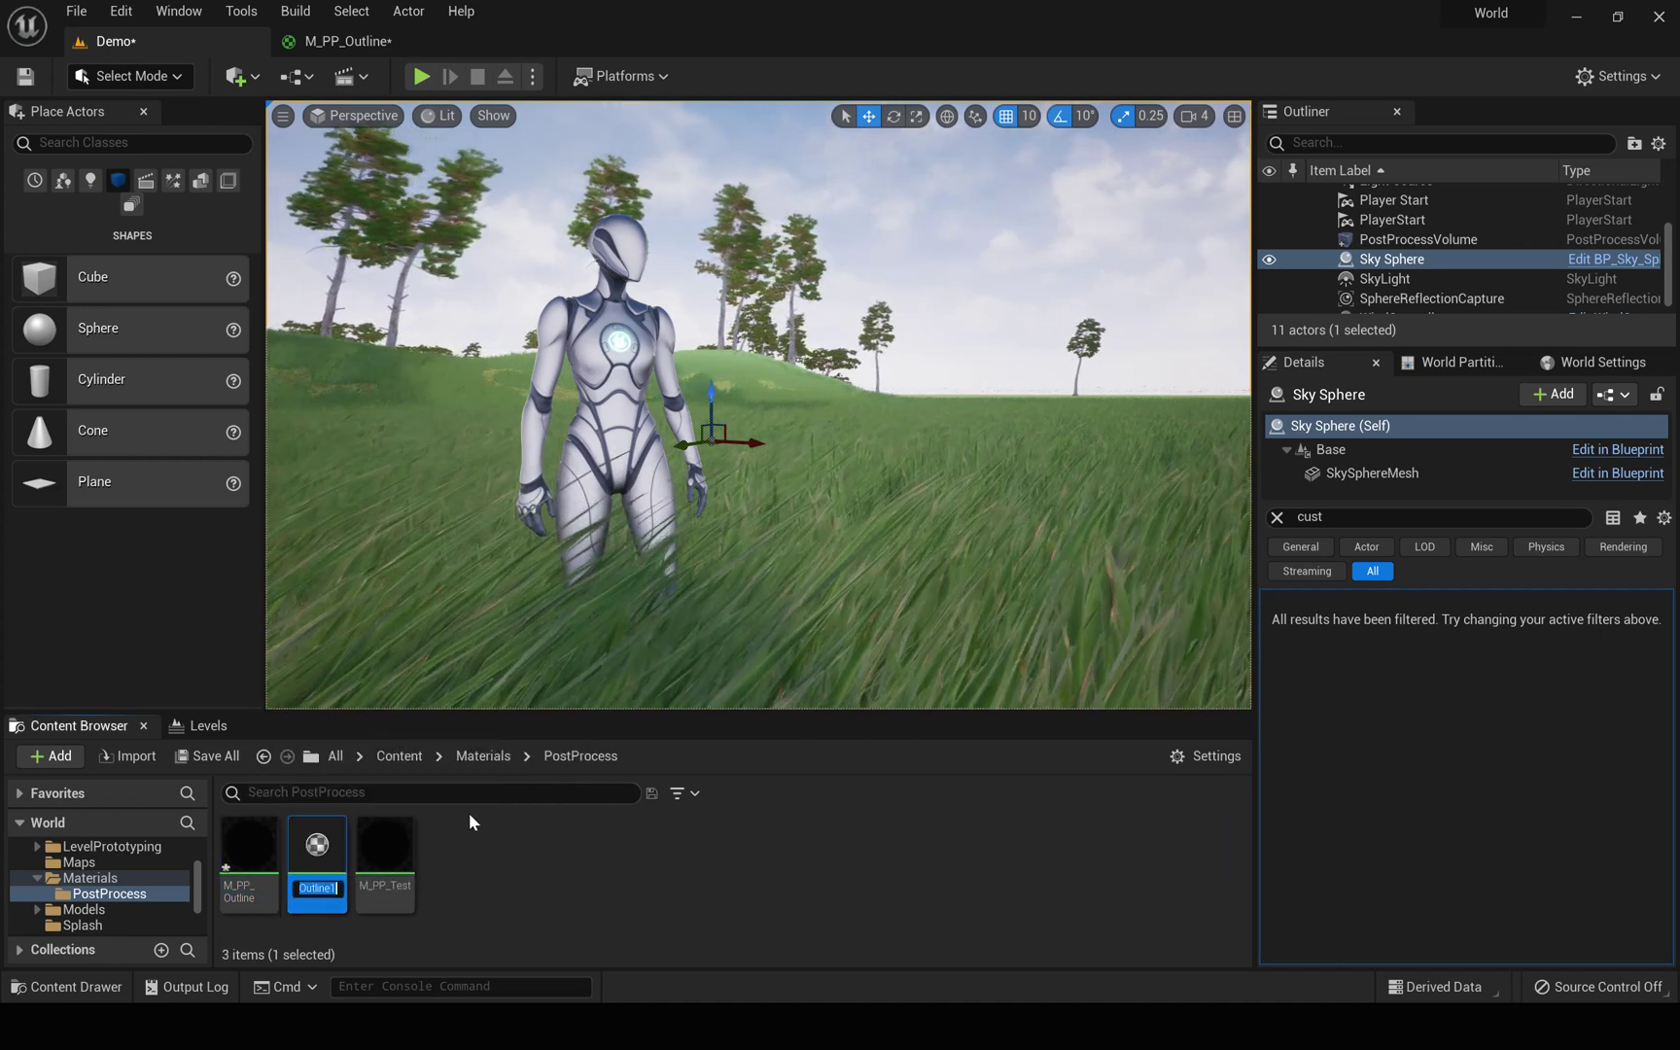
{"action": "key", "text": "Right"}
{"action": "key", "text": "shift+Left"}
{"action": "key", "text": "shift+Left"}
{"action": "key", "text": "shift+Left"}
{"action": "key", "text": "shift+Left"}
{"action": "key", "text": "shift+Left"}
{"action": "key", "text": "shift+Left"}
{"action": "key", "text": "shift+Left"}
{"action": "key", "text": "shift+Left"}
{"action": "key", "text": "shift+Left"}
{"action": "key", "text": "shift+Left"}
{"action": "key", "text": "shift+Left"}
{"action": "key", "text": "shift+Left"}
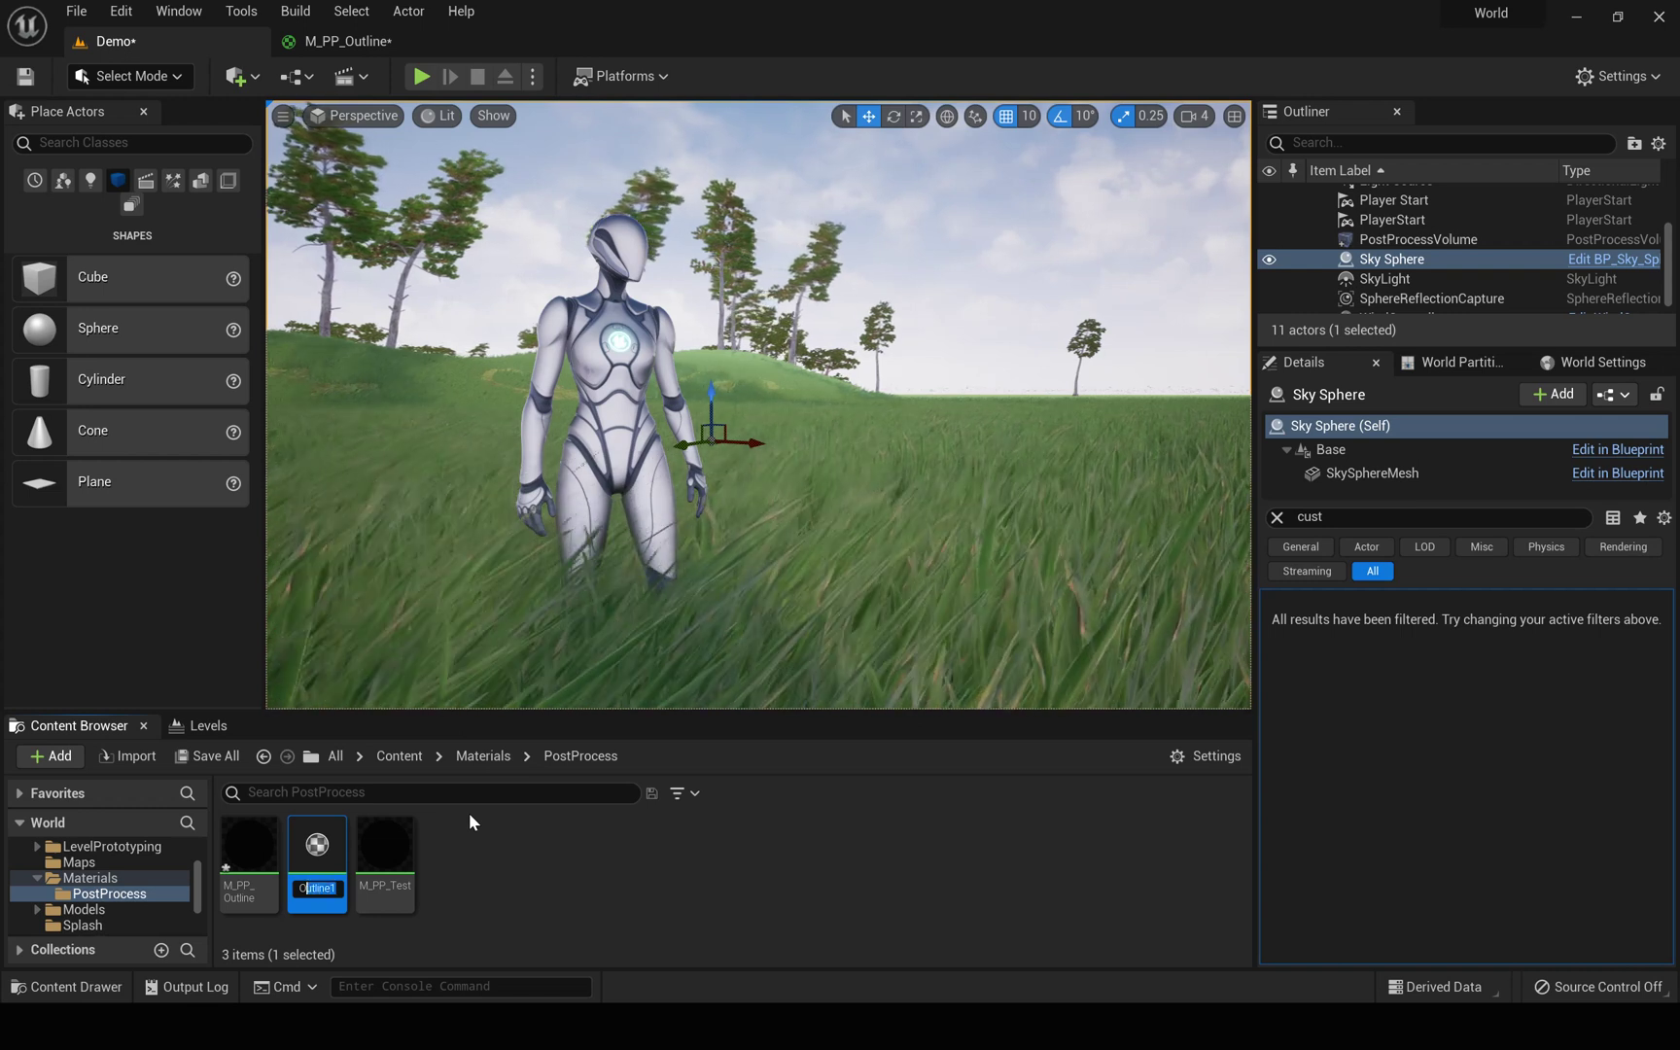
{"action": "key", "text": "shift+Right"}
{"action": "key", "text": "shift+Right"}
{"action": "key", "text": "shift+Right"}
{"action": "key", "text": "shift+Right"}
{"action": "type", "text": "L"}
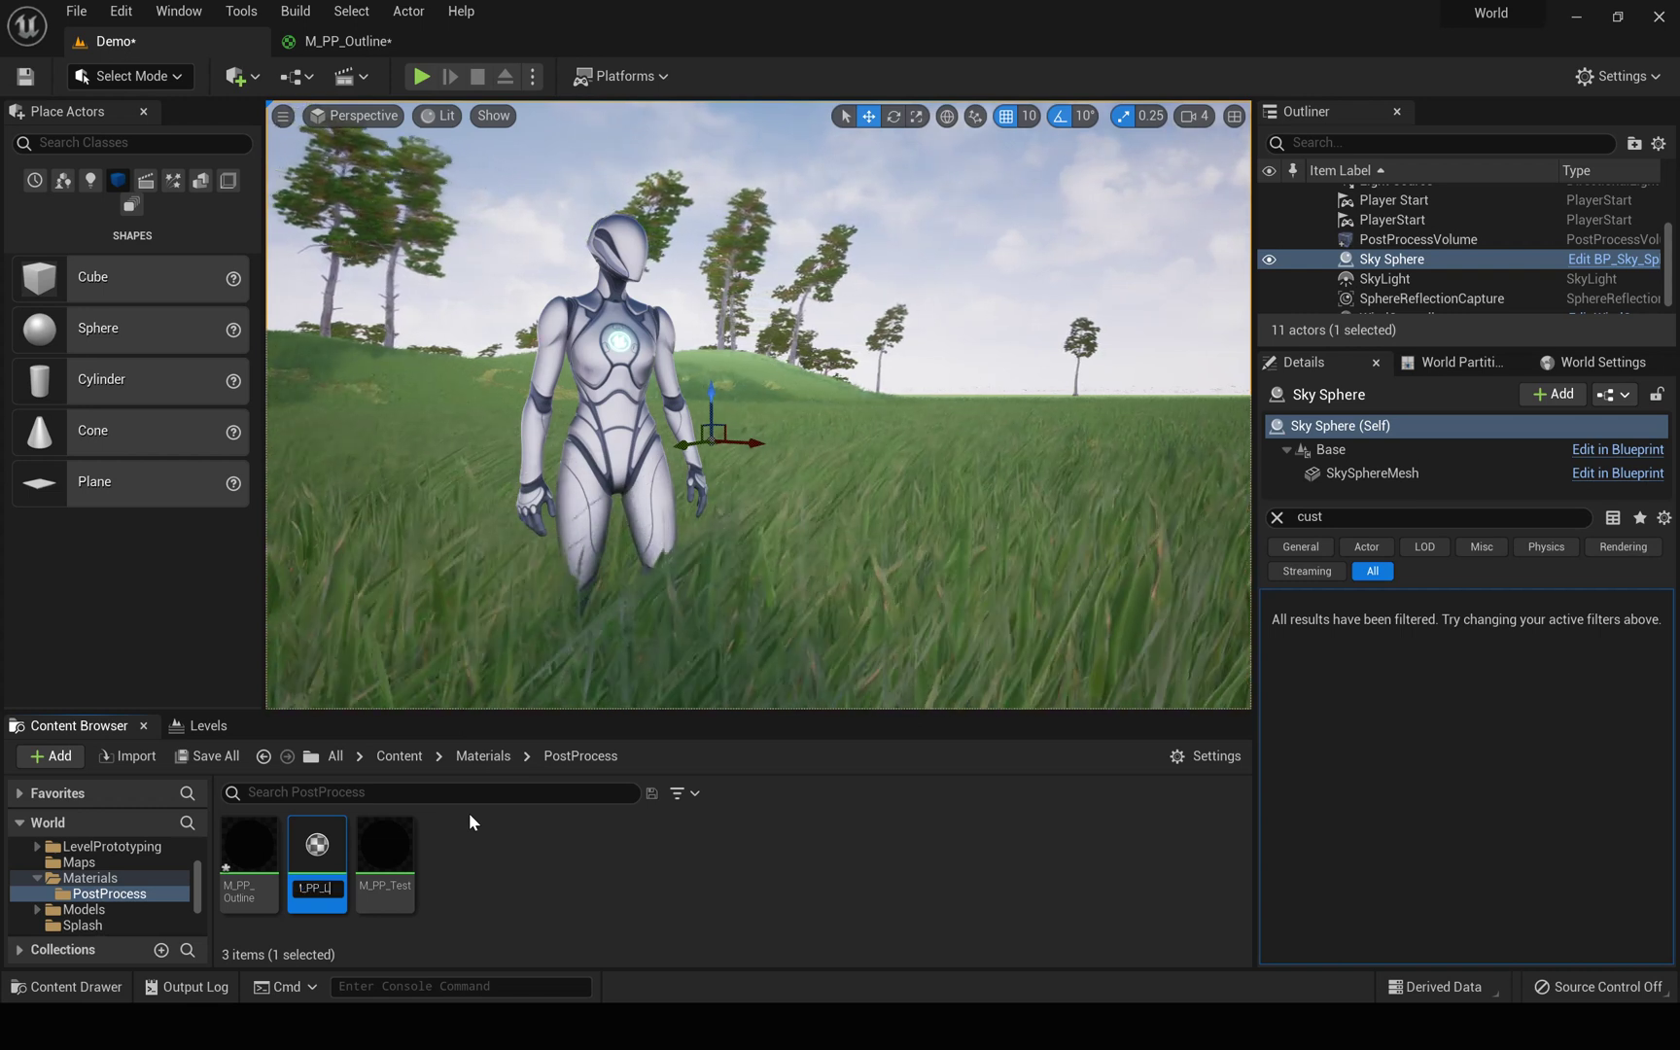
{"action": "type", "text": "ine"}
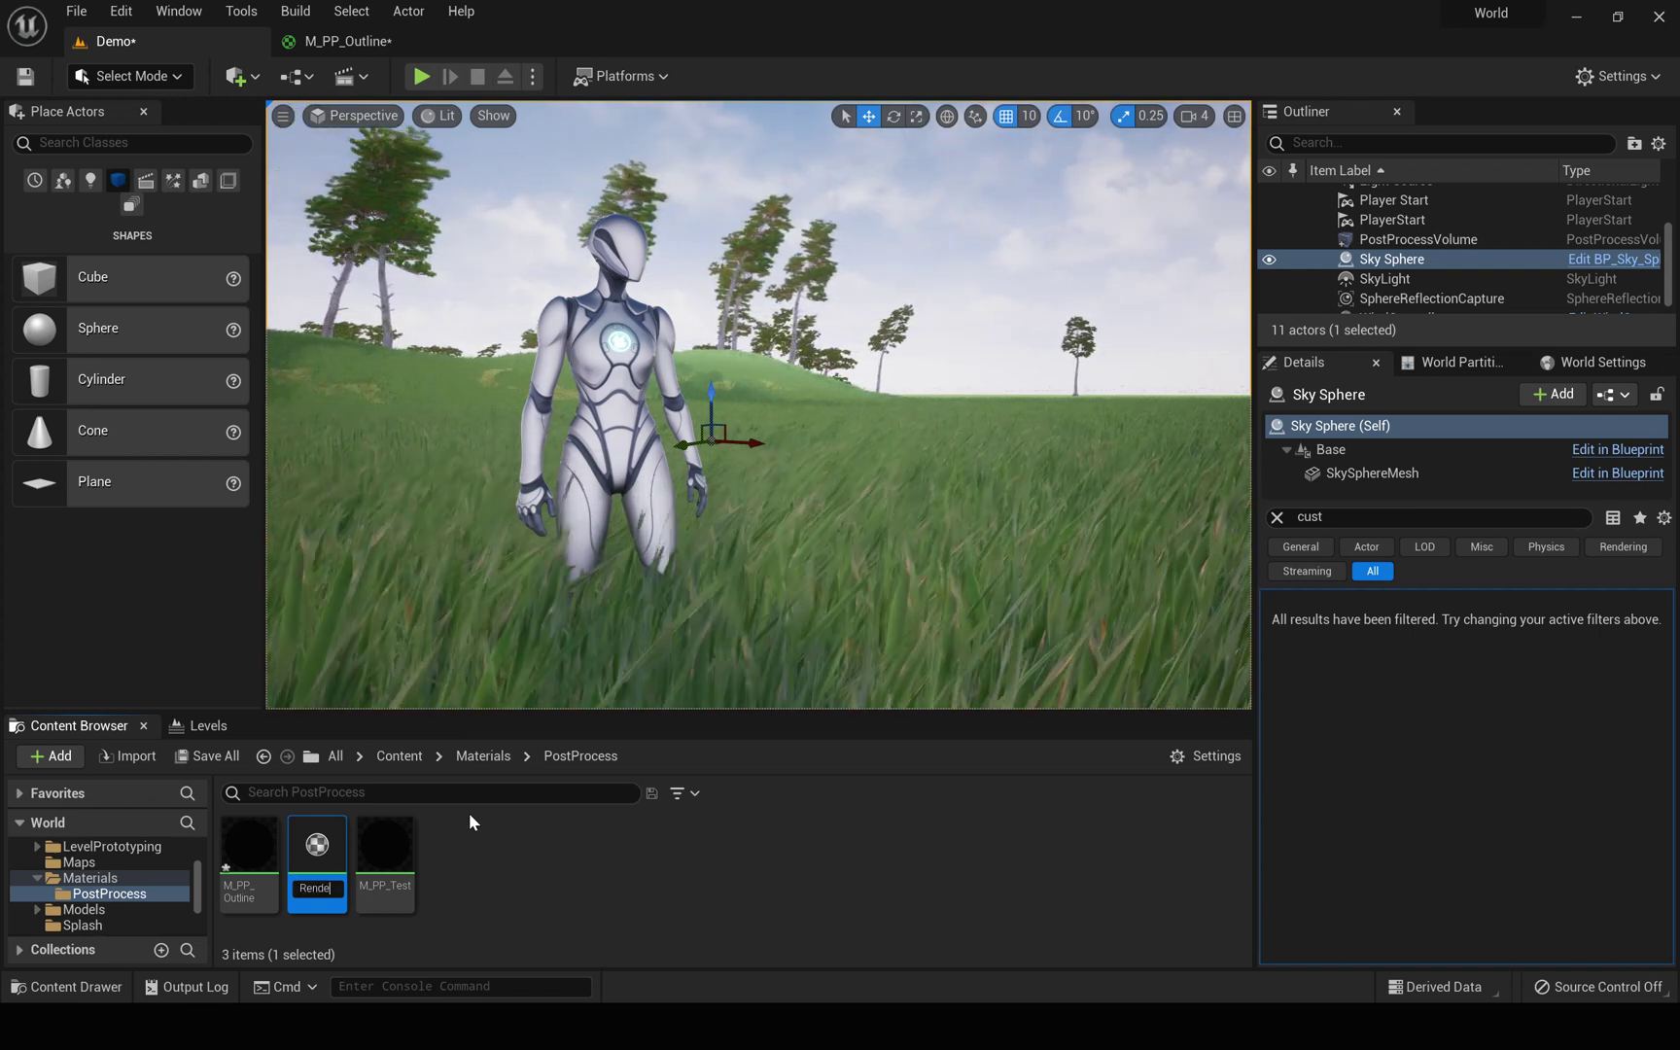
{"action": "type", "text": "Rendering"}
{"action": "key", "text": "Return"}
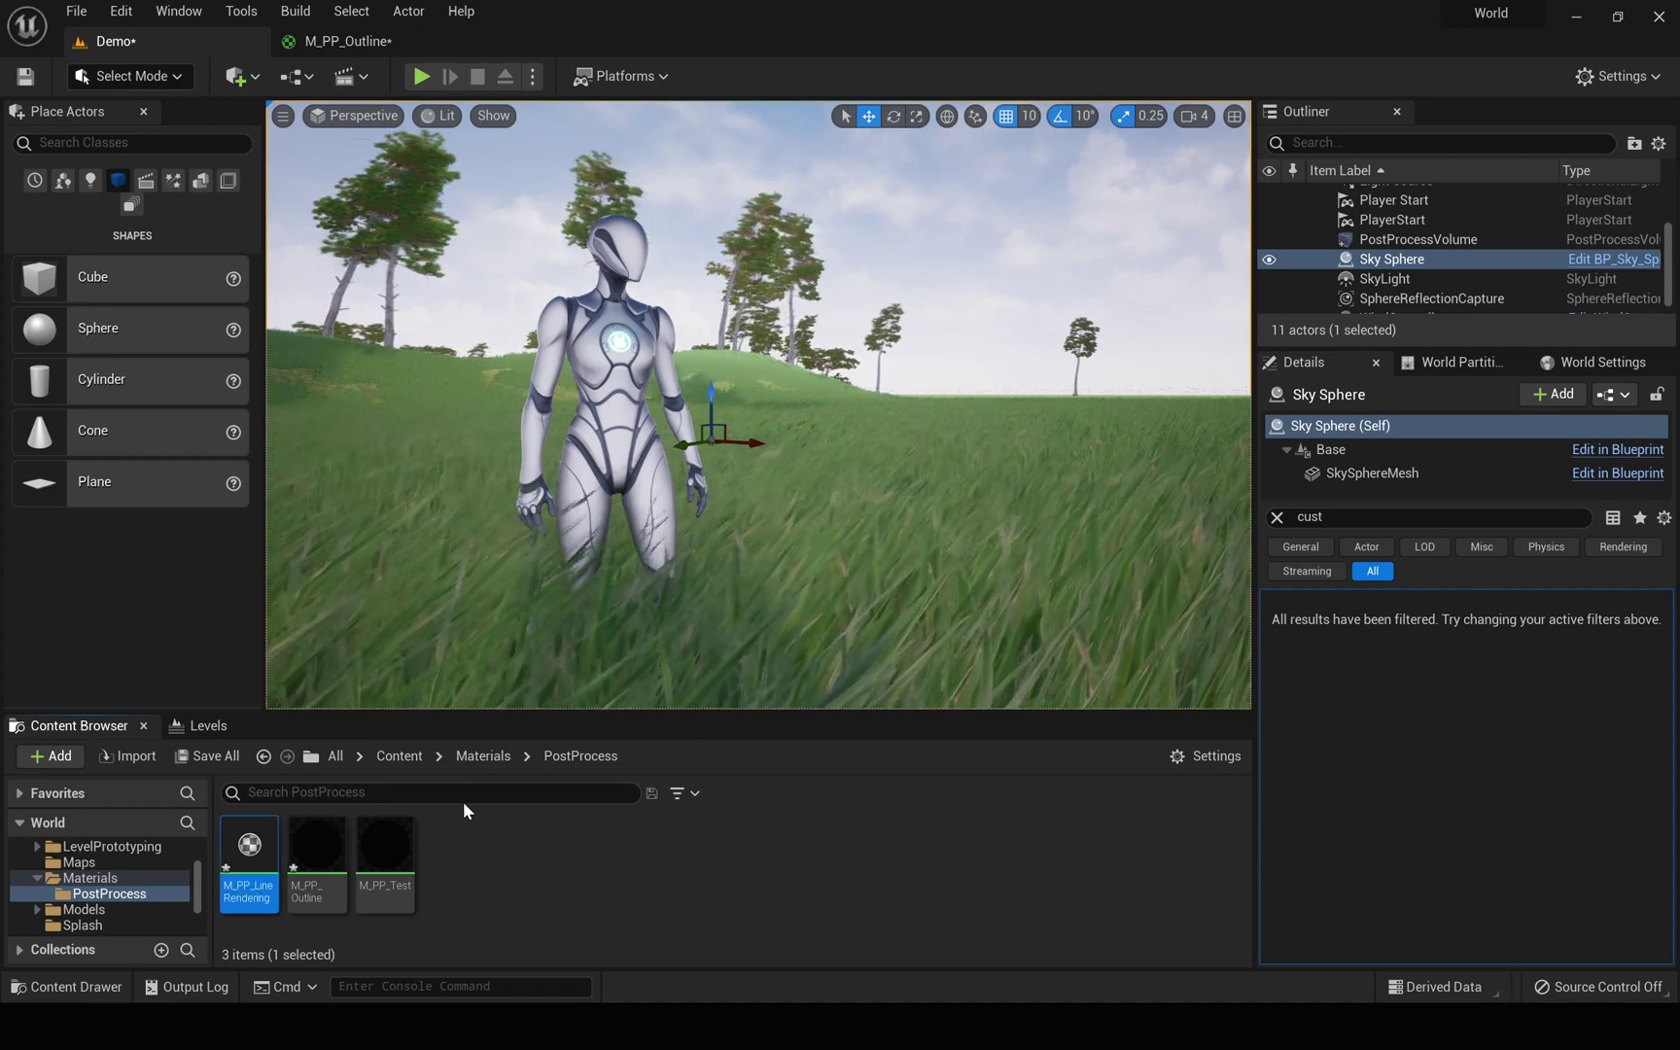
Step: Replace M_PP_Outline with M_PP_LineRendering in the PostProcessVolume's Post Process Materials array
{"action": "left_click", "coordinate": [1277, 517]}
{"action": "left_click", "coordinate": [1381, 239]}
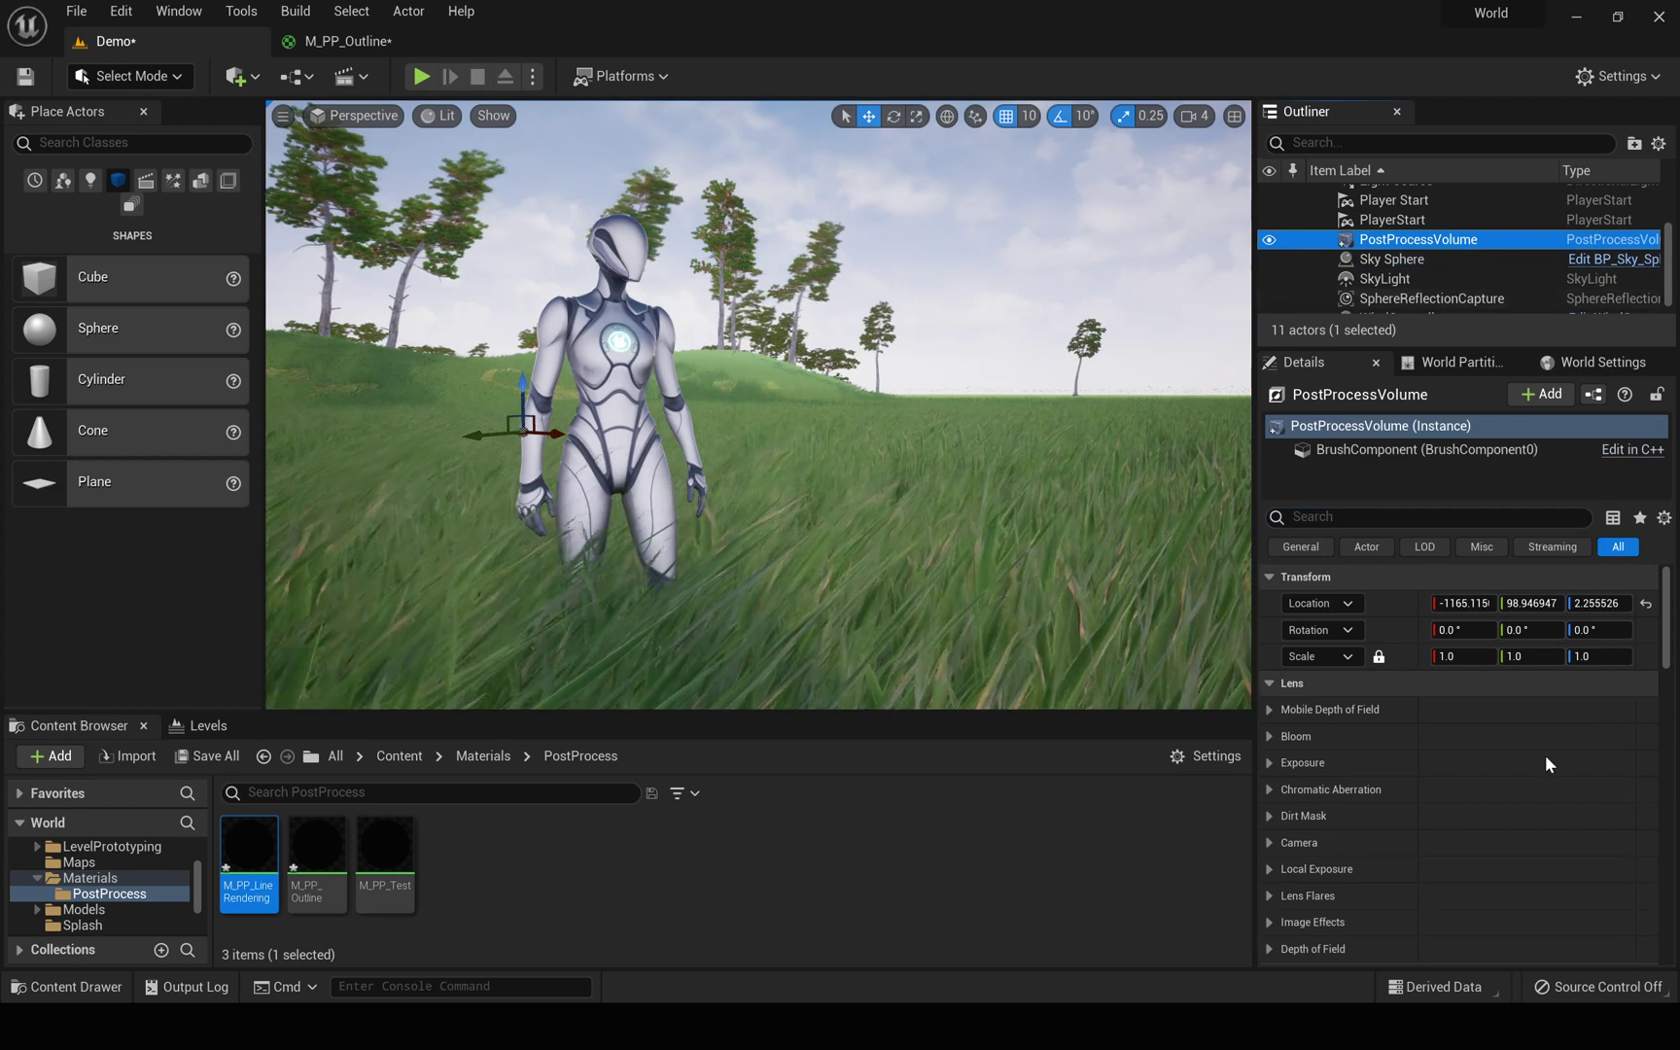
{"action": "scroll", "coordinate": [1351, 828], "scroll_direction": "down", "scroll_amount": 2}
{"action": "scroll", "coordinate": [1351, 828], "scroll_direction": "down", "scroll_amount": 3}
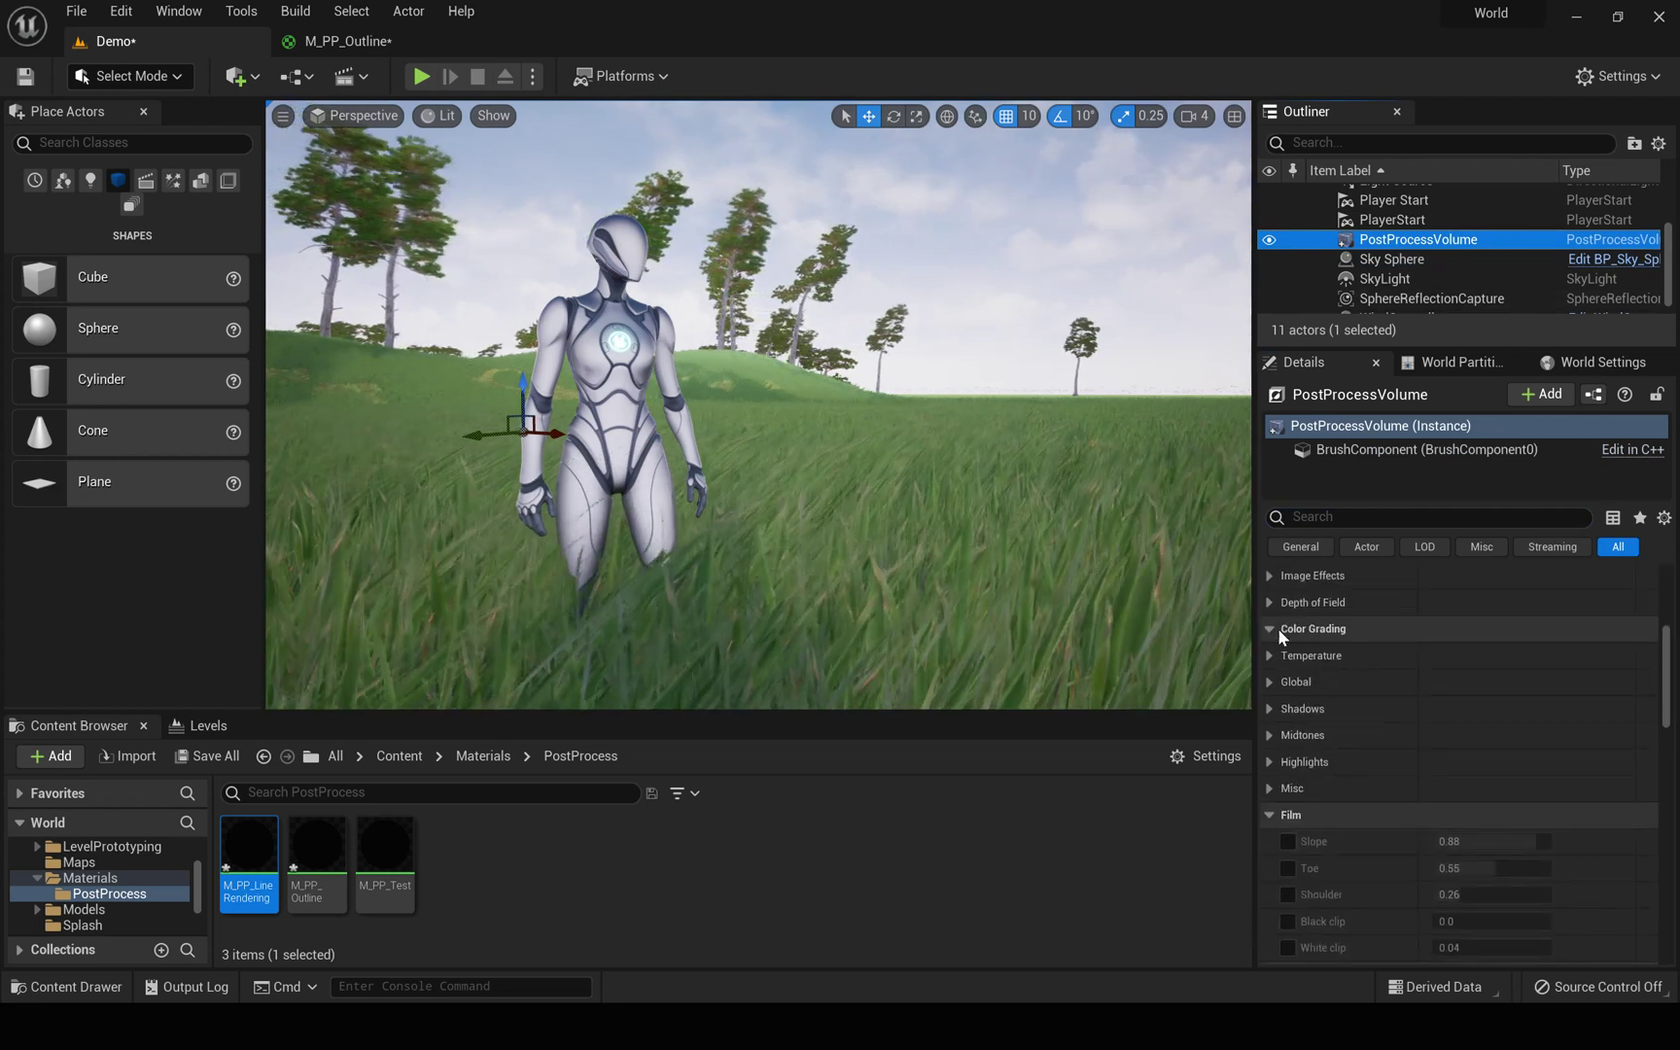
{"action": "scroll", "coordinate": [1306, 671], "scroll_direction": "up", "scroll_amount": 5}
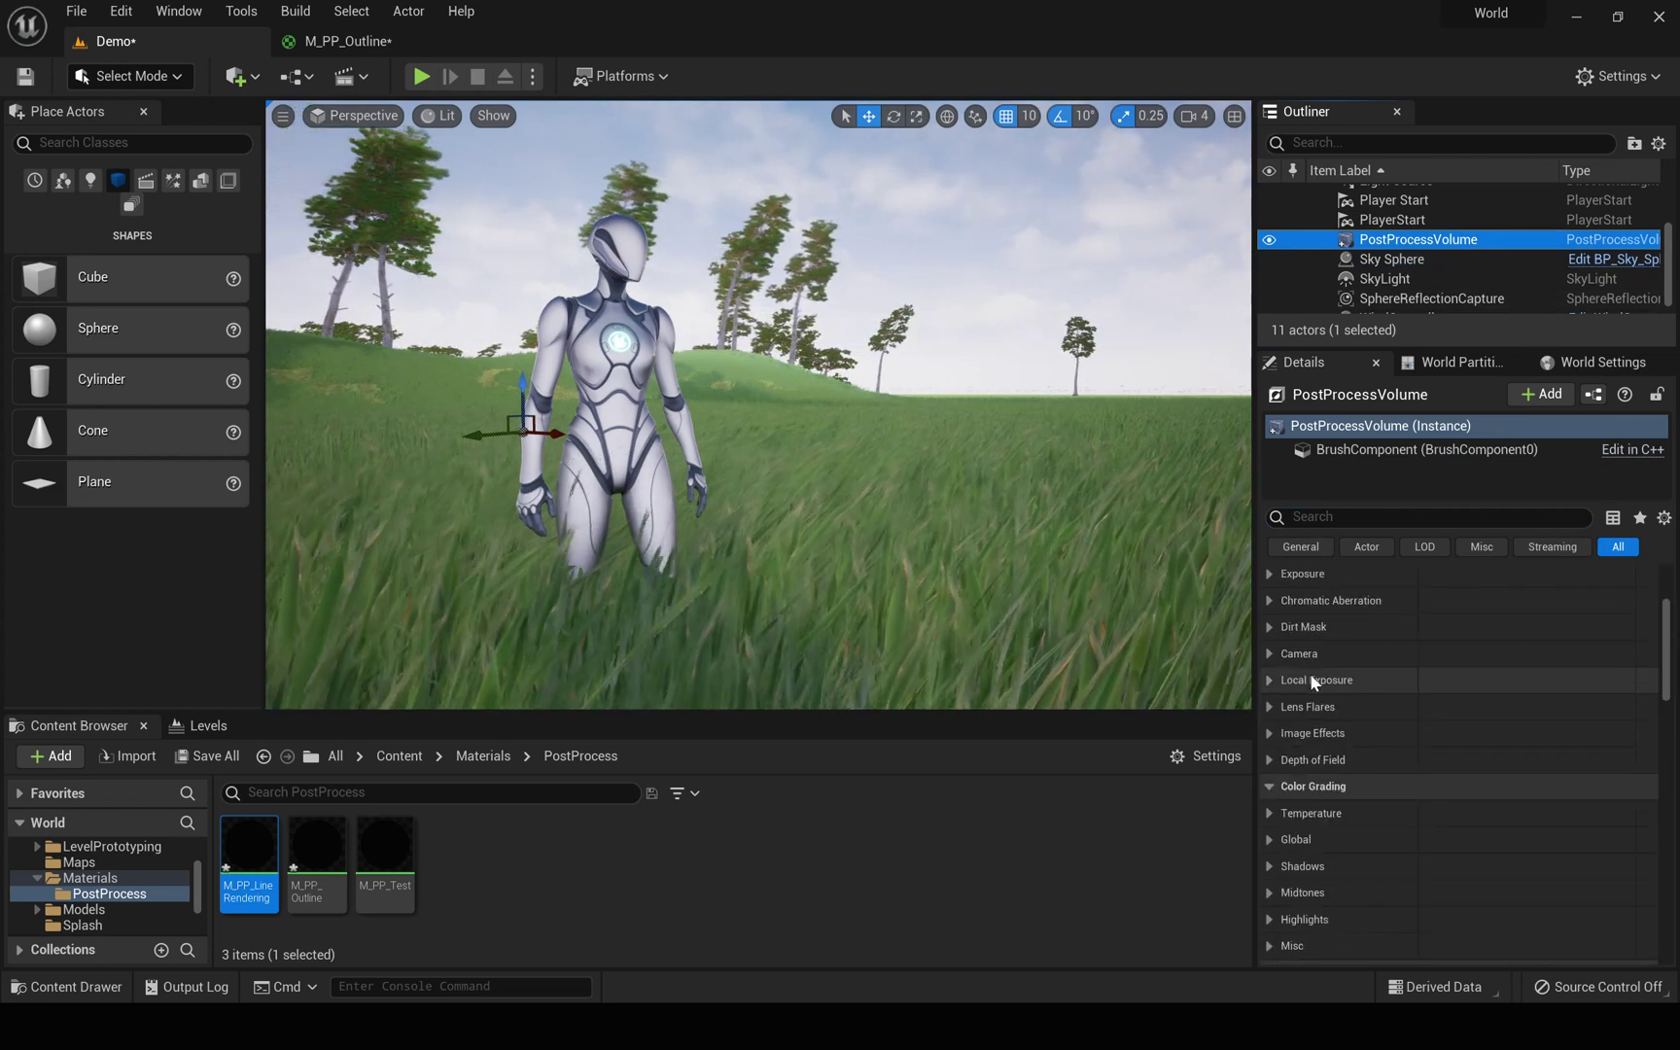
{"action": "scroll", "coordinate": [1309, 674], "scroll_direction": "up", "scroll_amount": 2}
{"action": "scroll", "coordinate": [1310, 674], "scroll_direction": "down", "scroll_amount": 3}
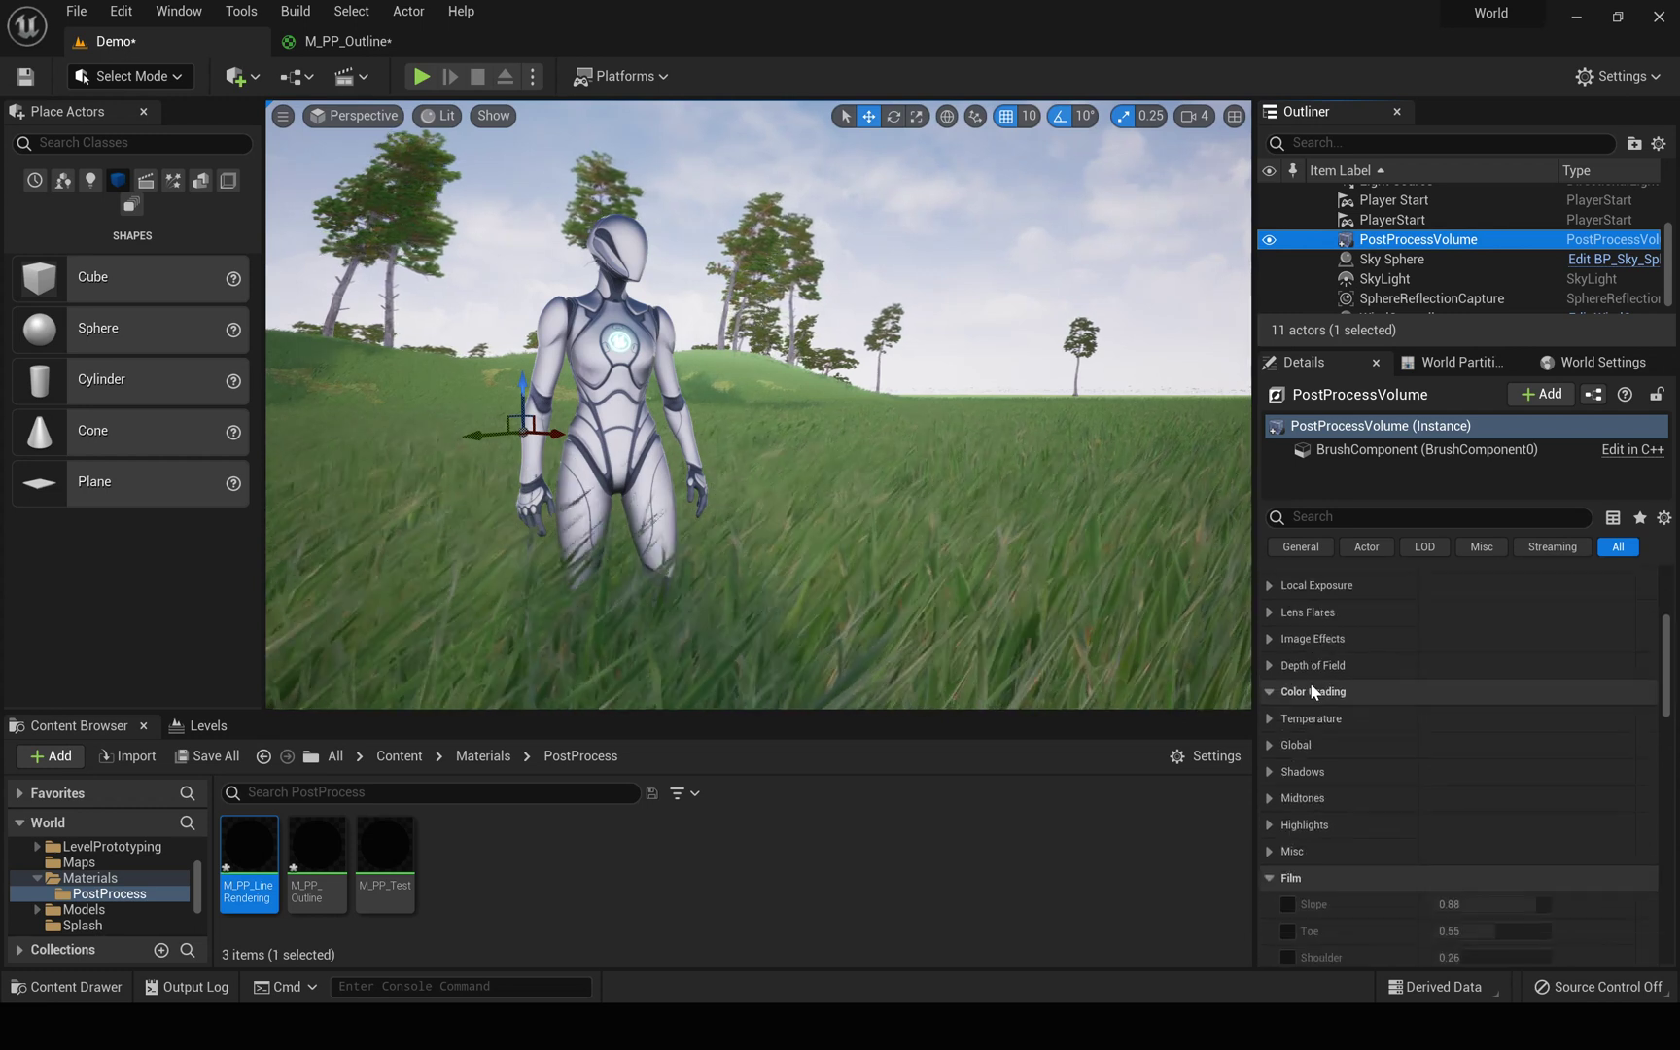
{"action": "scroll", "coordinate": [1312, 690], "scroll_direction": "down", "scroll_amount": 10}
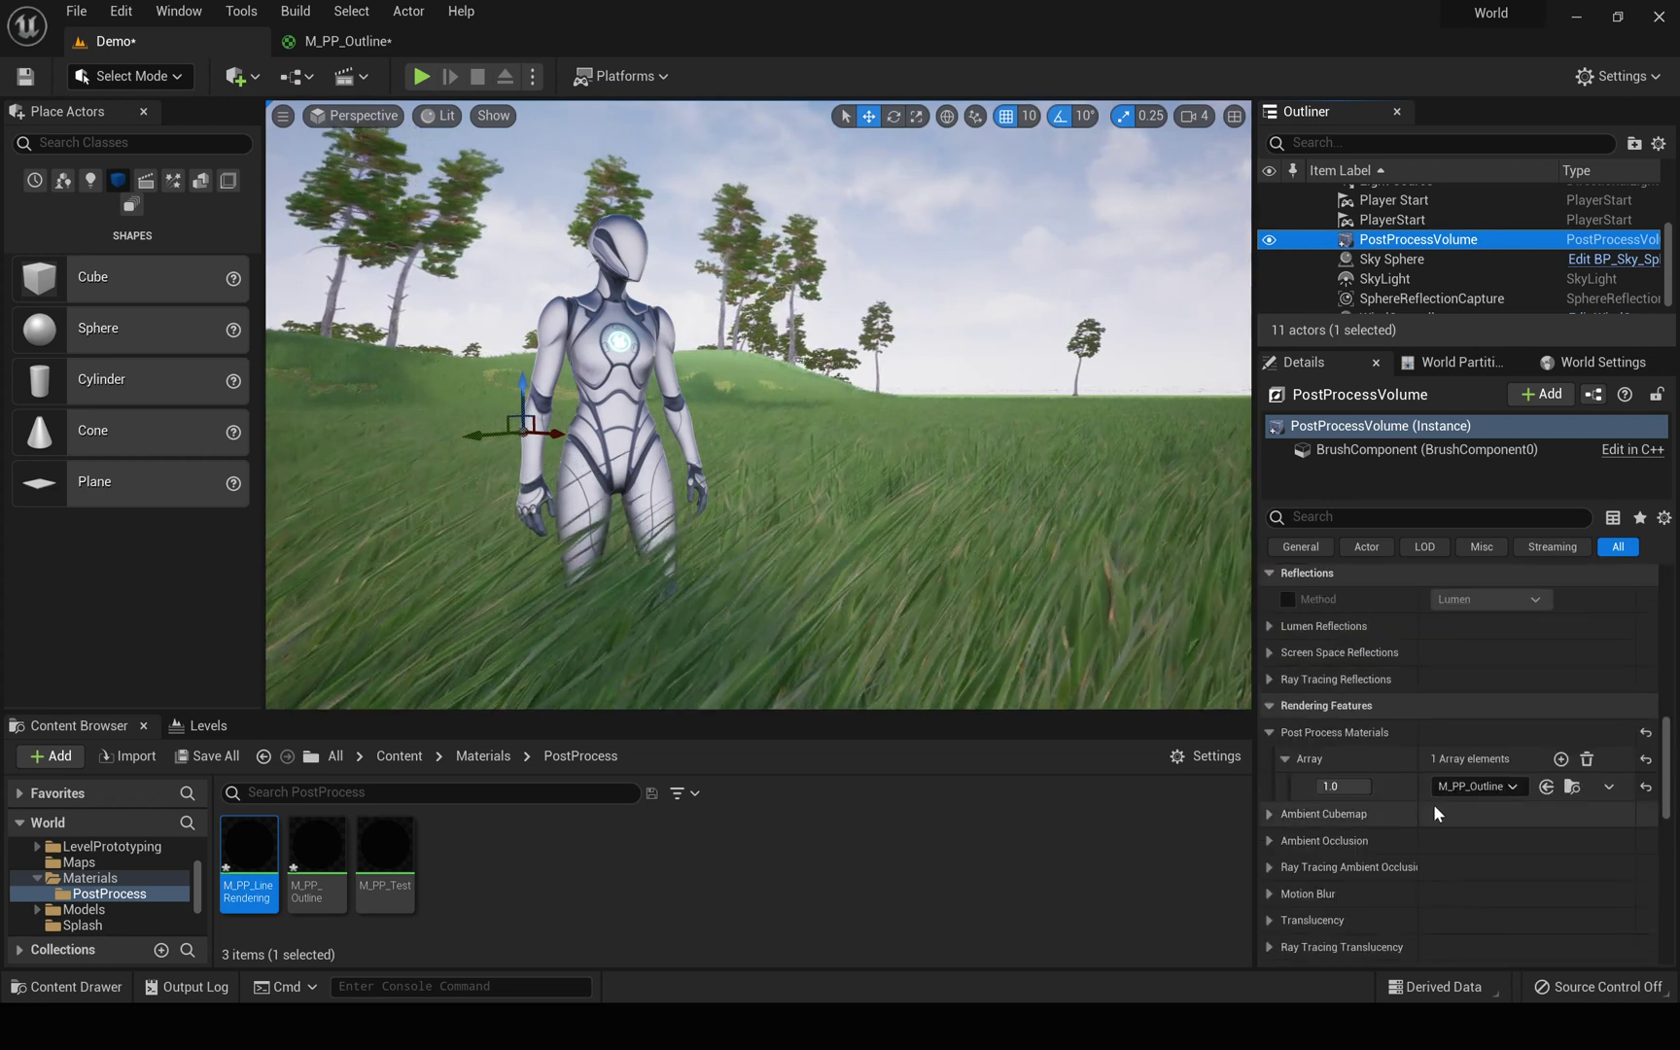
{"action": "double_click", "coordinate": [245, 846]}
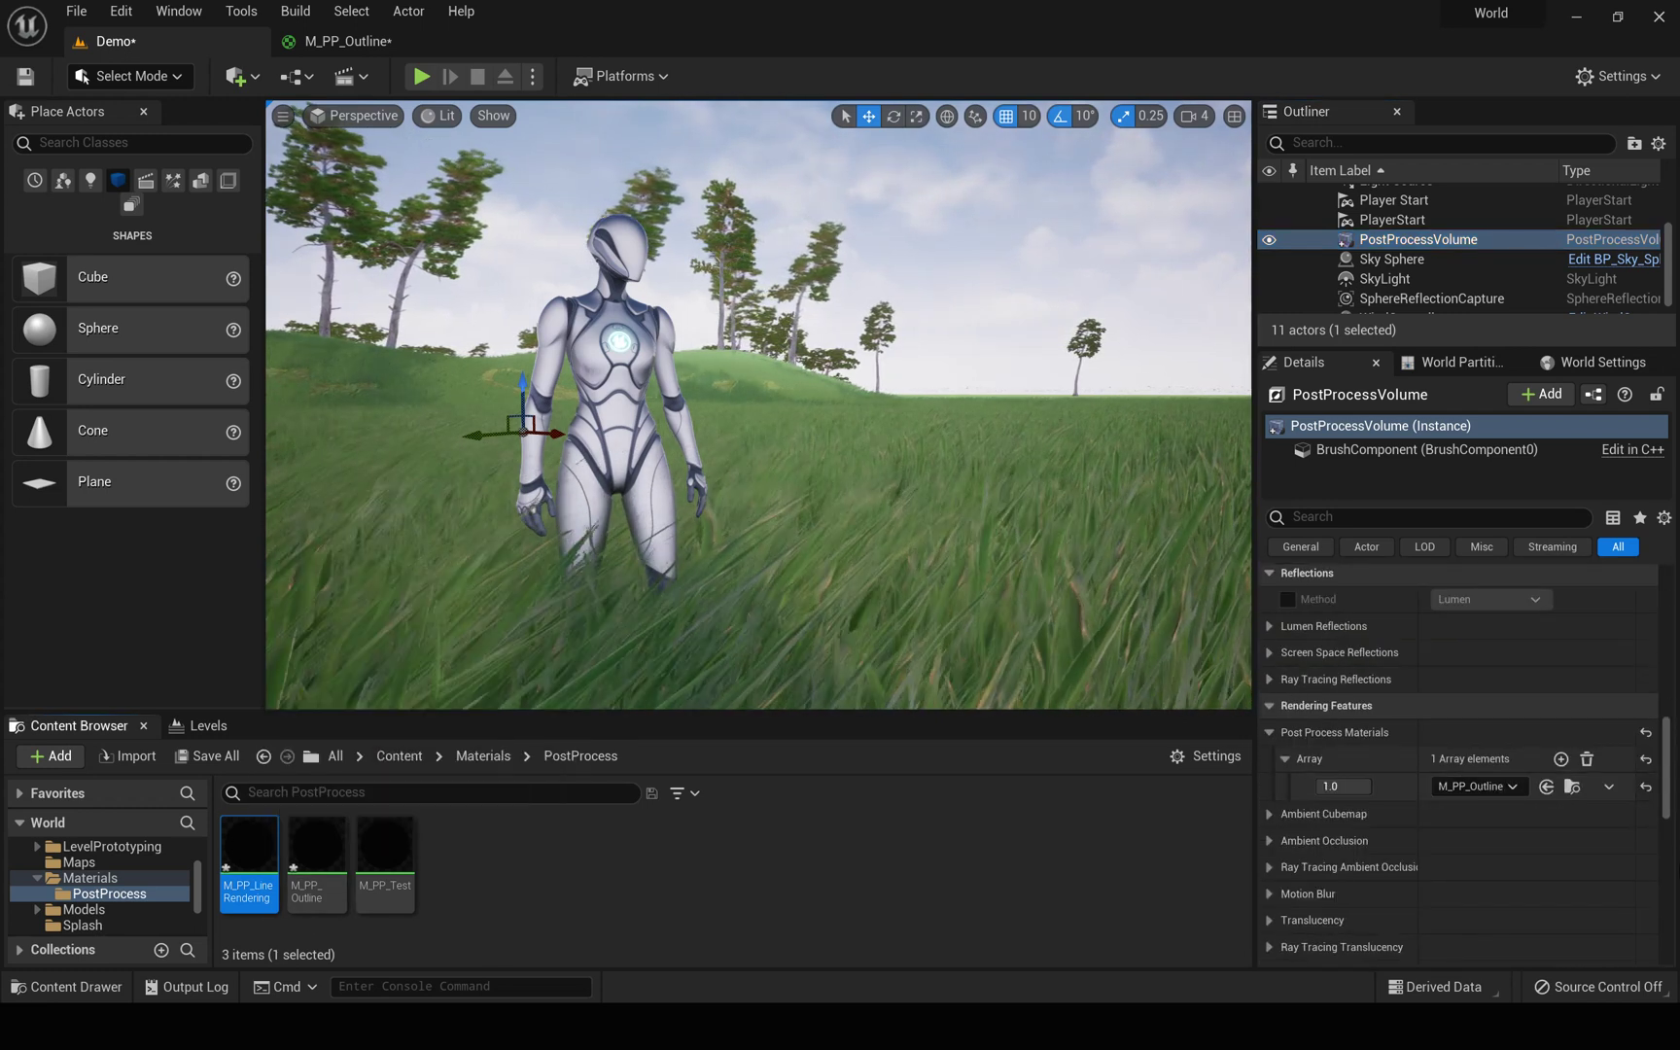
{"action": "left_click", "coordinate": [1548, 787]}
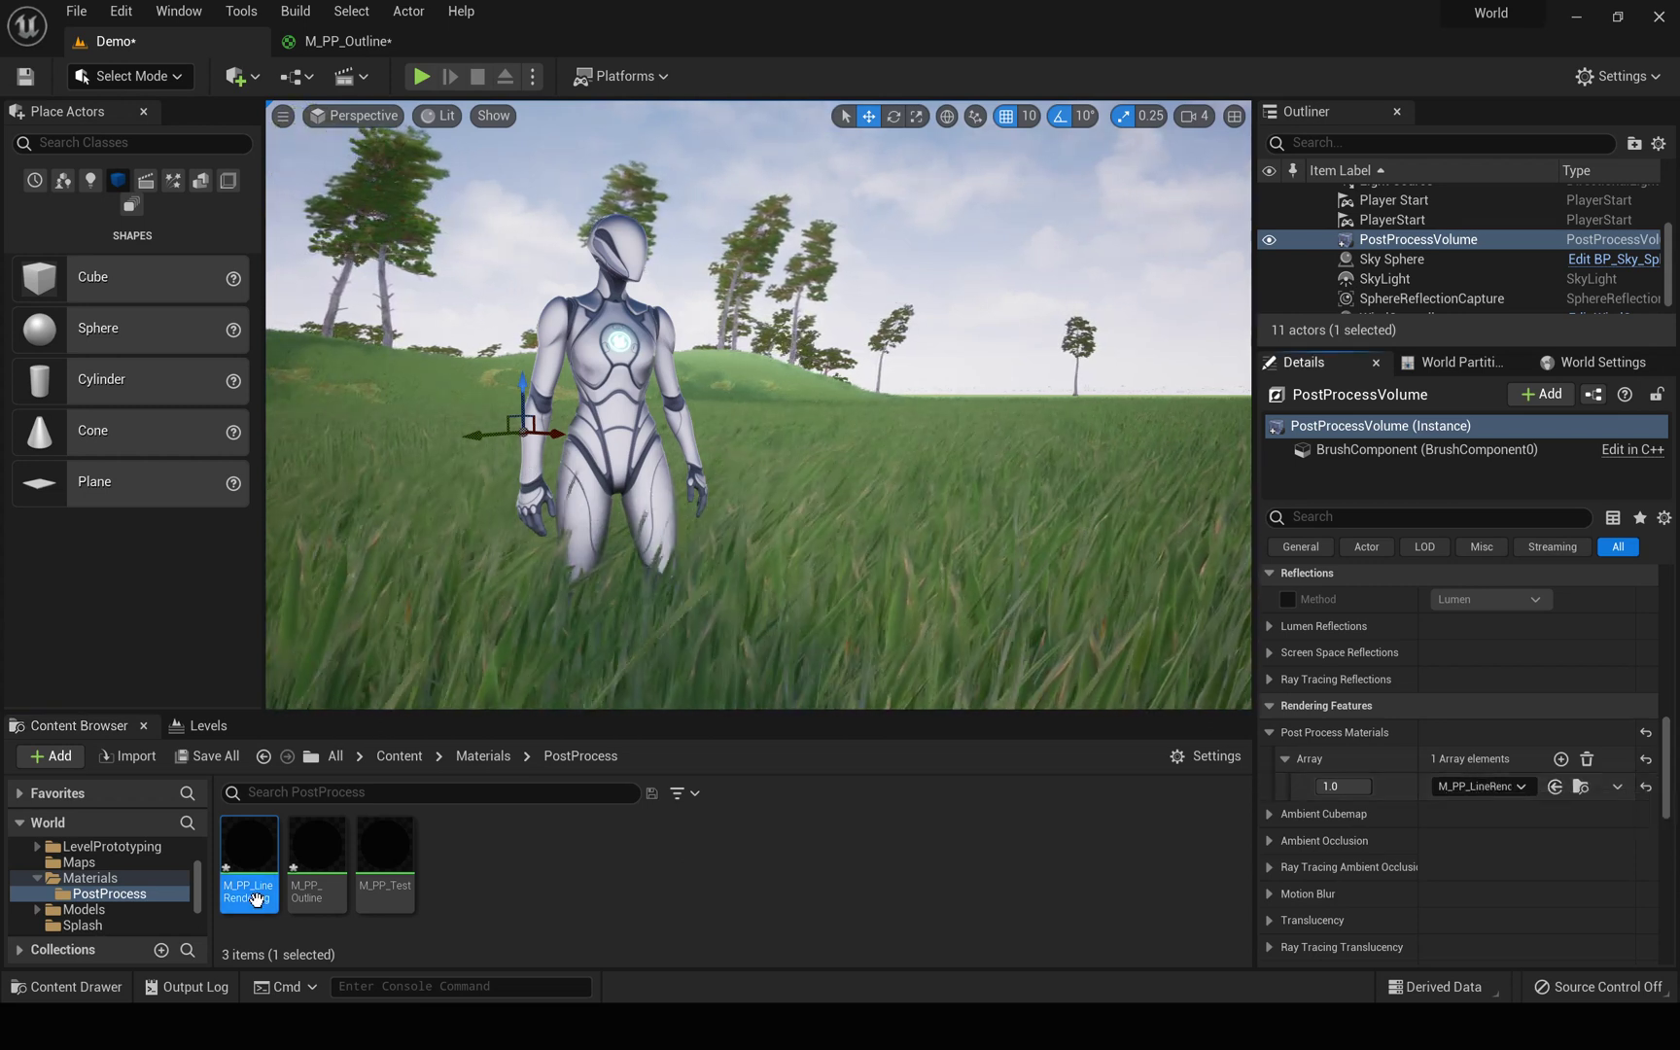
Step: Open the M_PP_LineRendering material in a docked editor tab and bring up its CustomDepth scene texture nodes
{"action": "double_click", "coordinate": [249, 892]}
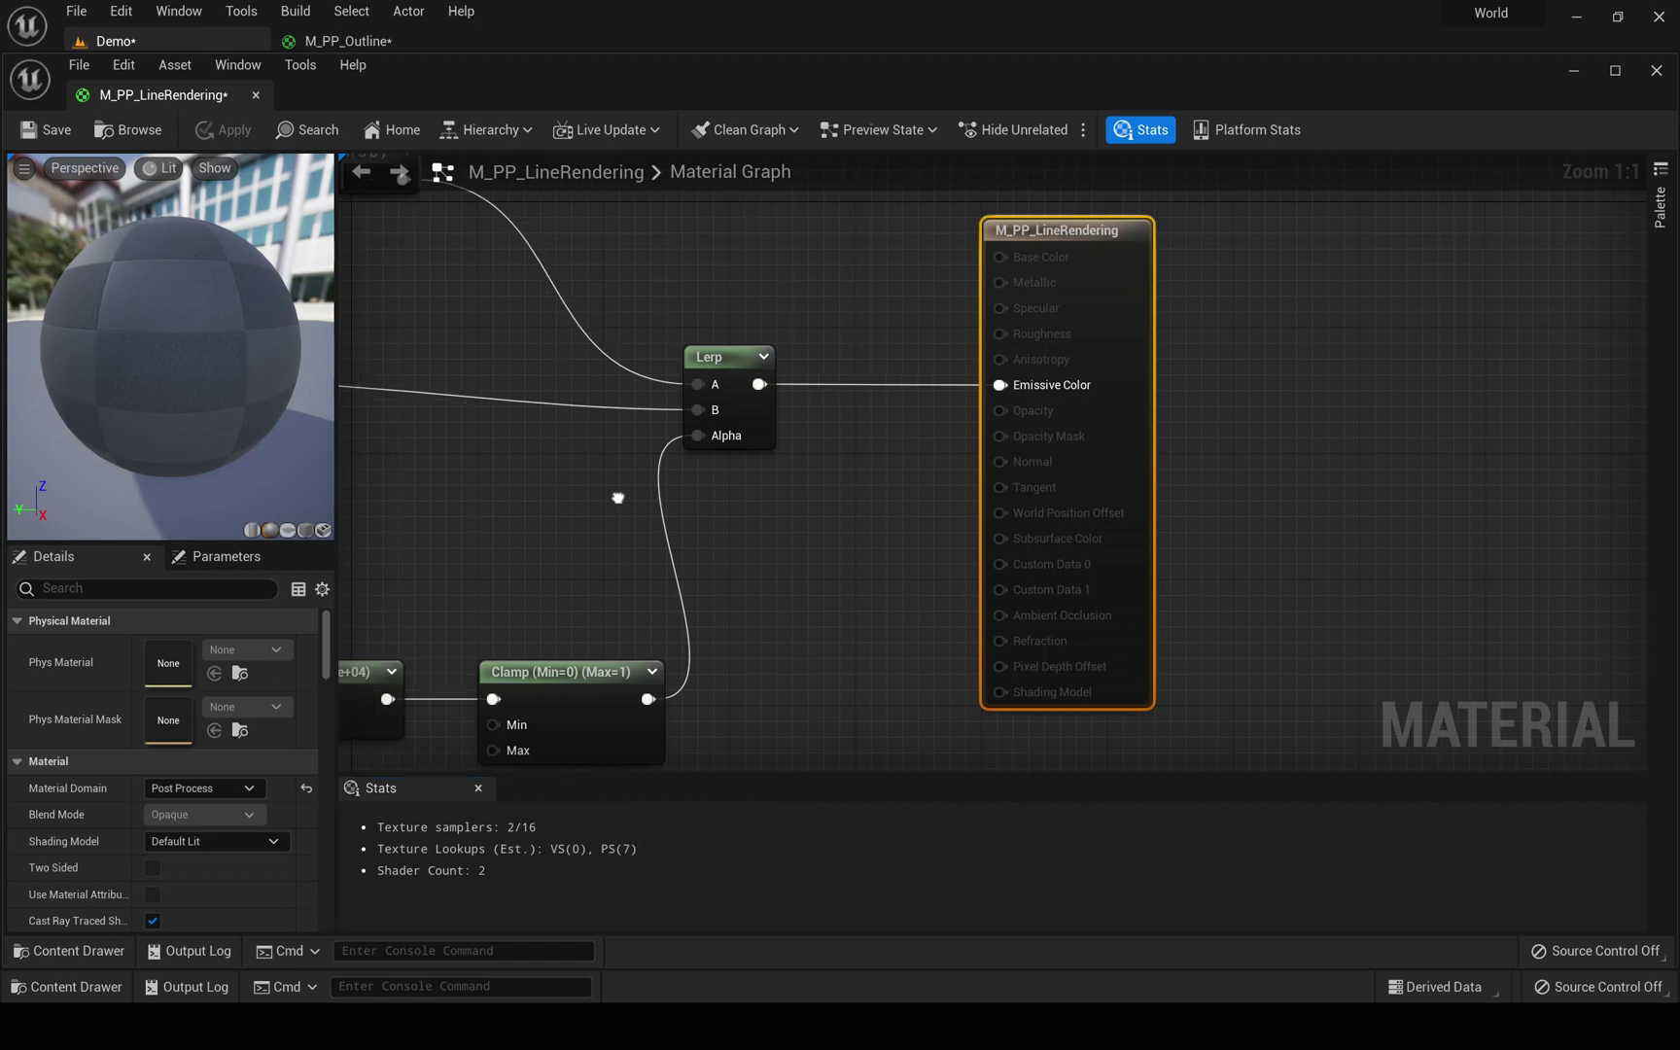
{"action": "scroll", "coordinate": [618, 498], "scroll_direction": "down", "scroll_amount": 6}
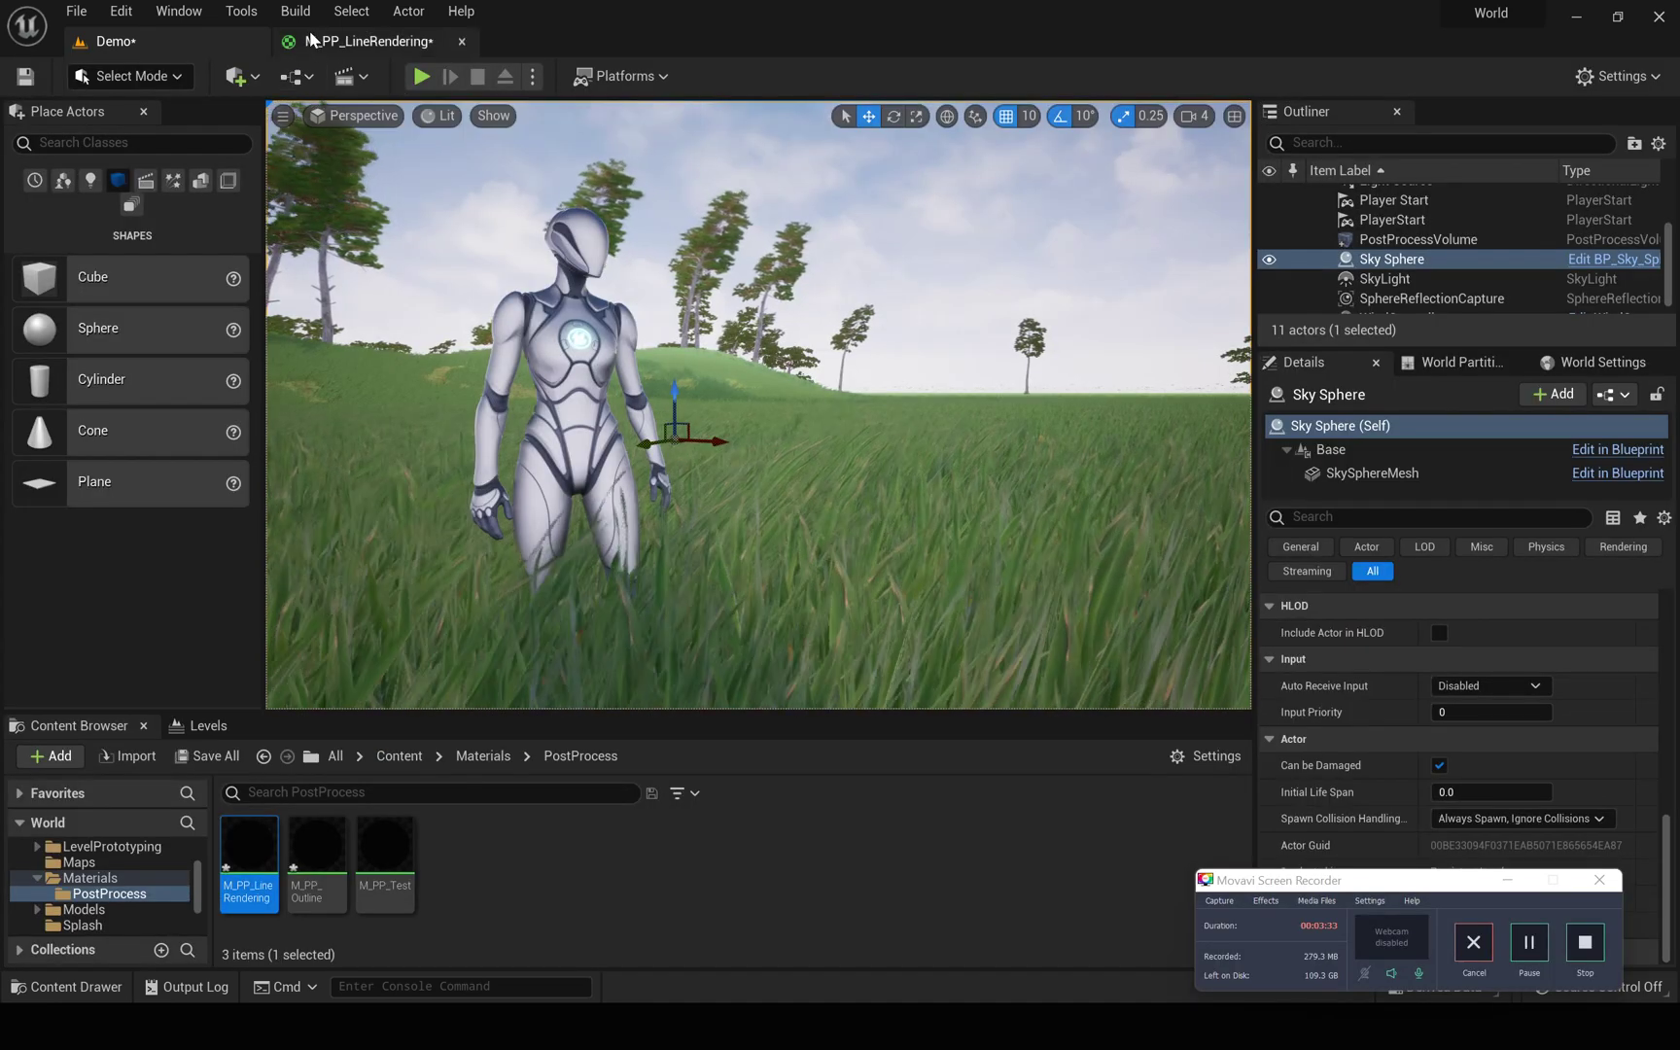
{"action": "left_click", "coordinate": [321, 41]}
{"action": "scroll", "coordinate": [747, 435], "scroll_direction": "up", "scroll_amount": 4}
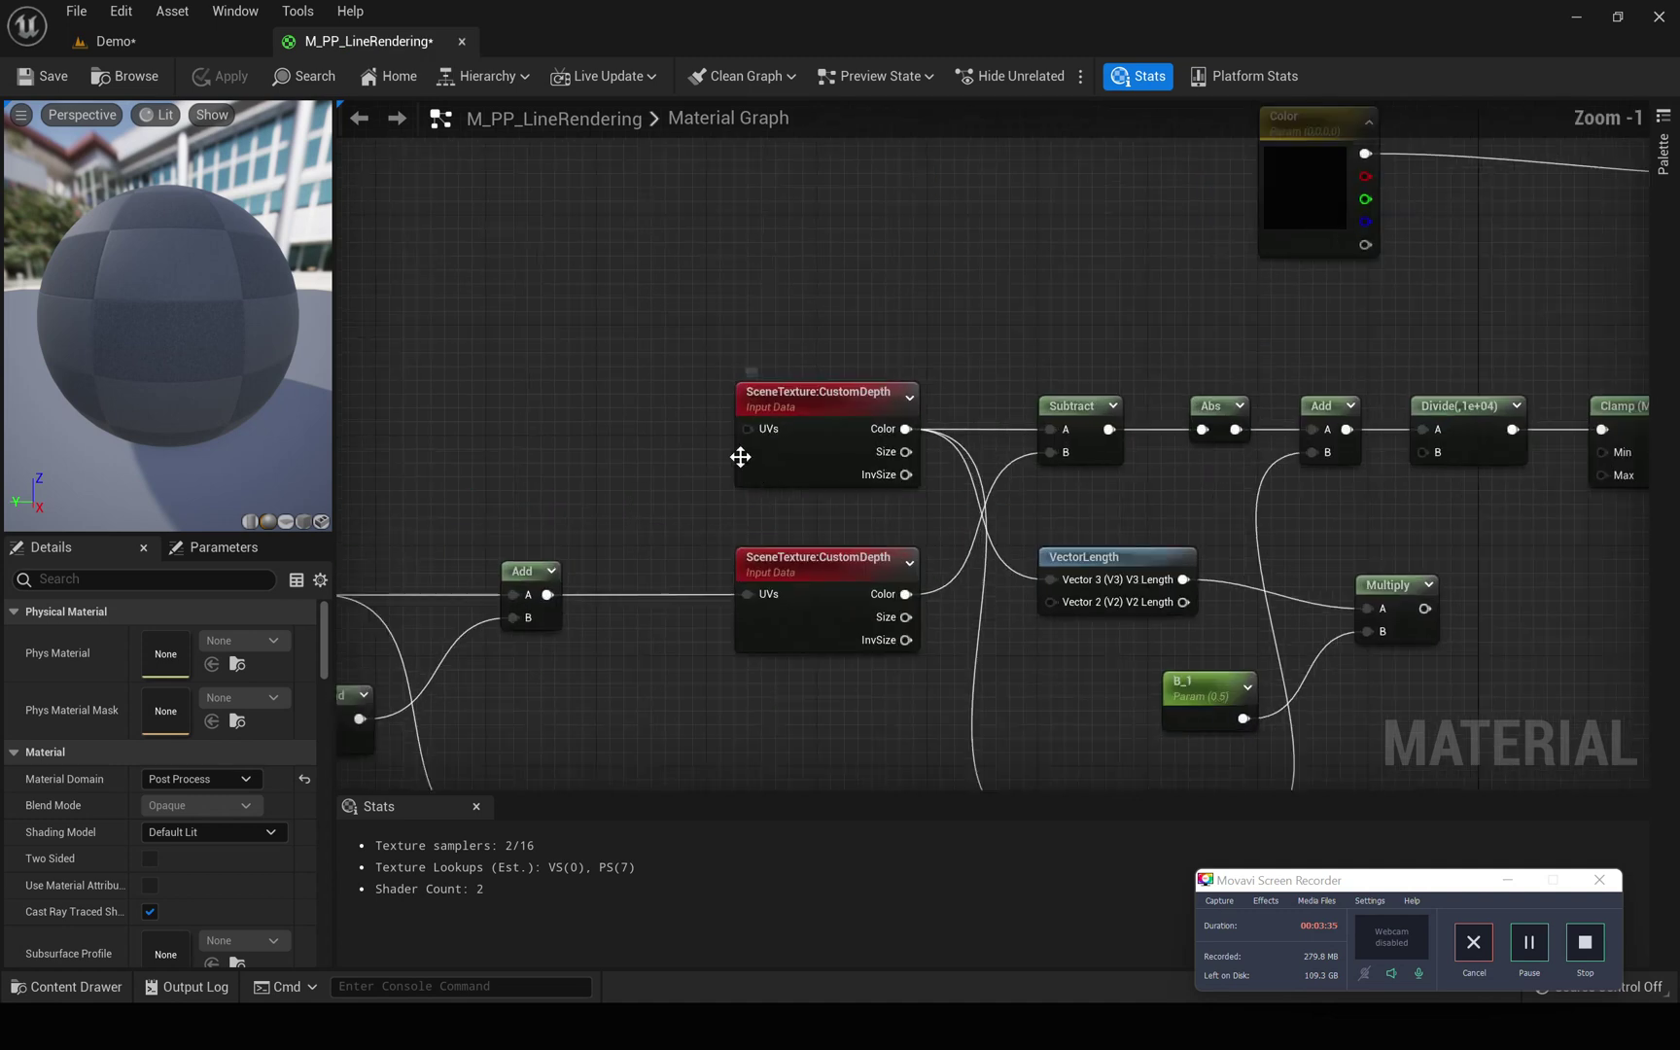
{"action": "scroll", "coordinate": [643, 326], "scroll_direction": "down", "scroll_amount": 3}
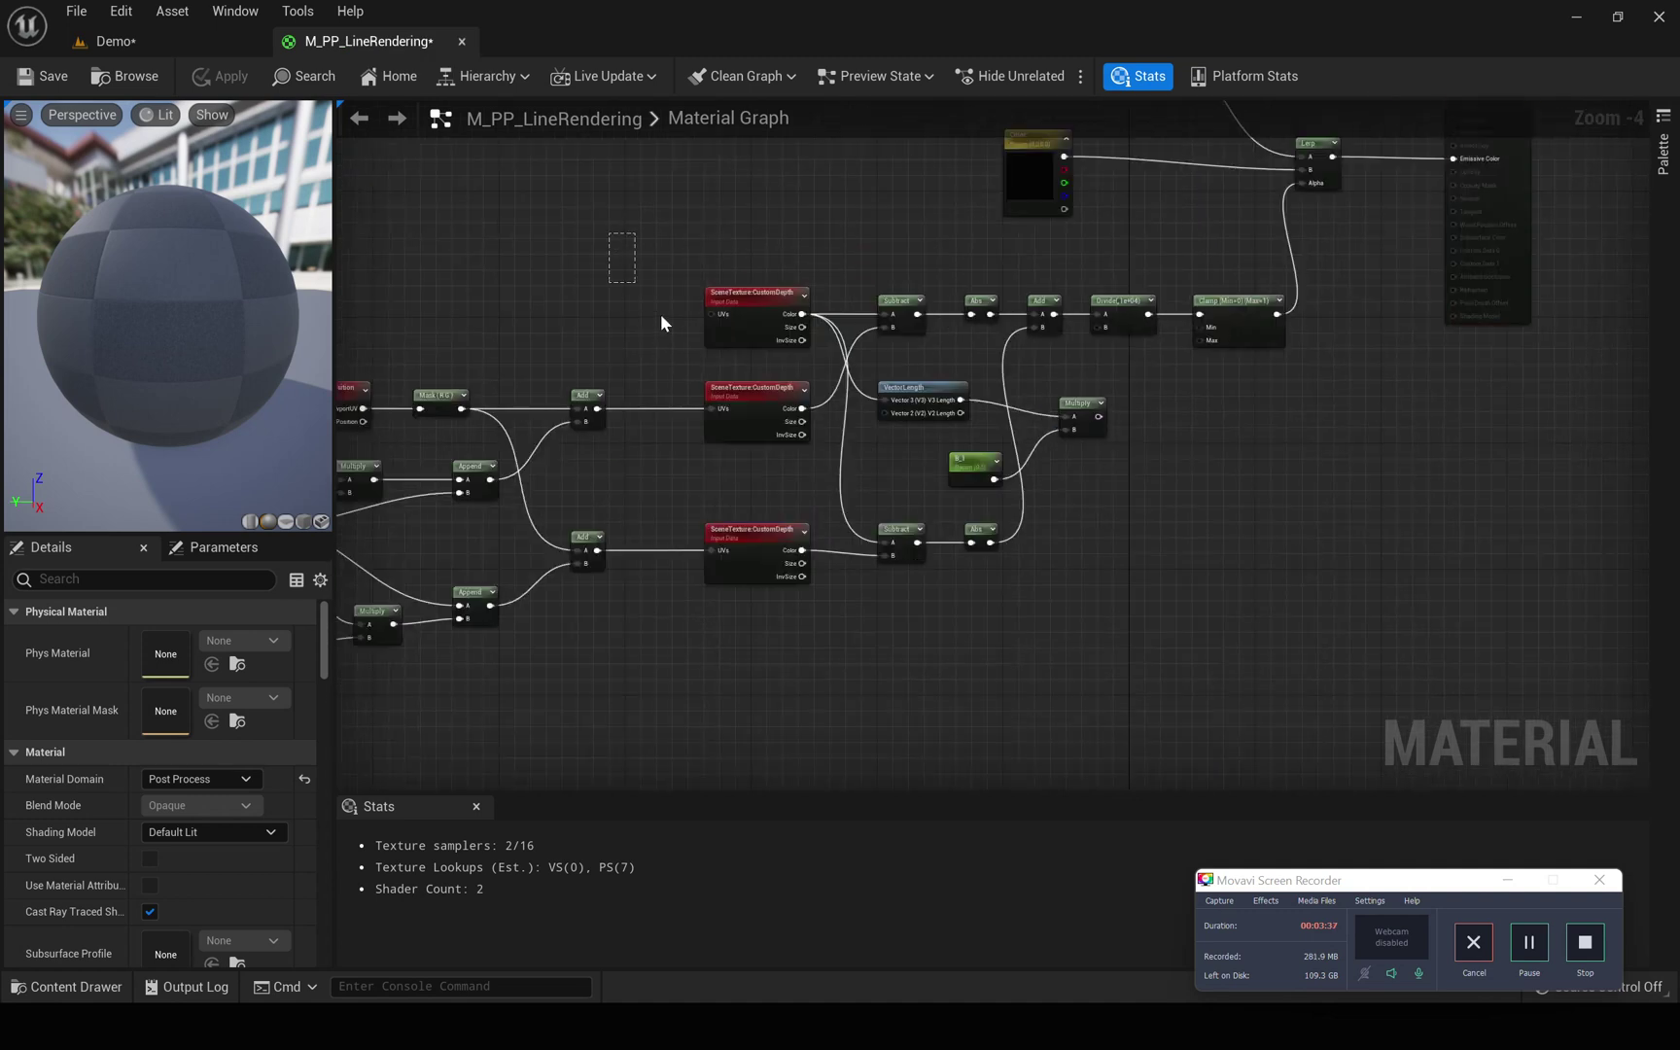
Step: Set the Scene Texture Id of all three CustomDepth nodes to SceneDepth and apply the material change
{"action": "left_click_drag", "start_coordinate": [737, 489], "coordinate": [754, 587]}
{"action": "scroll", "coordinate": [739, 418], "scroll_direction": "up", "scroll_amount": 2}
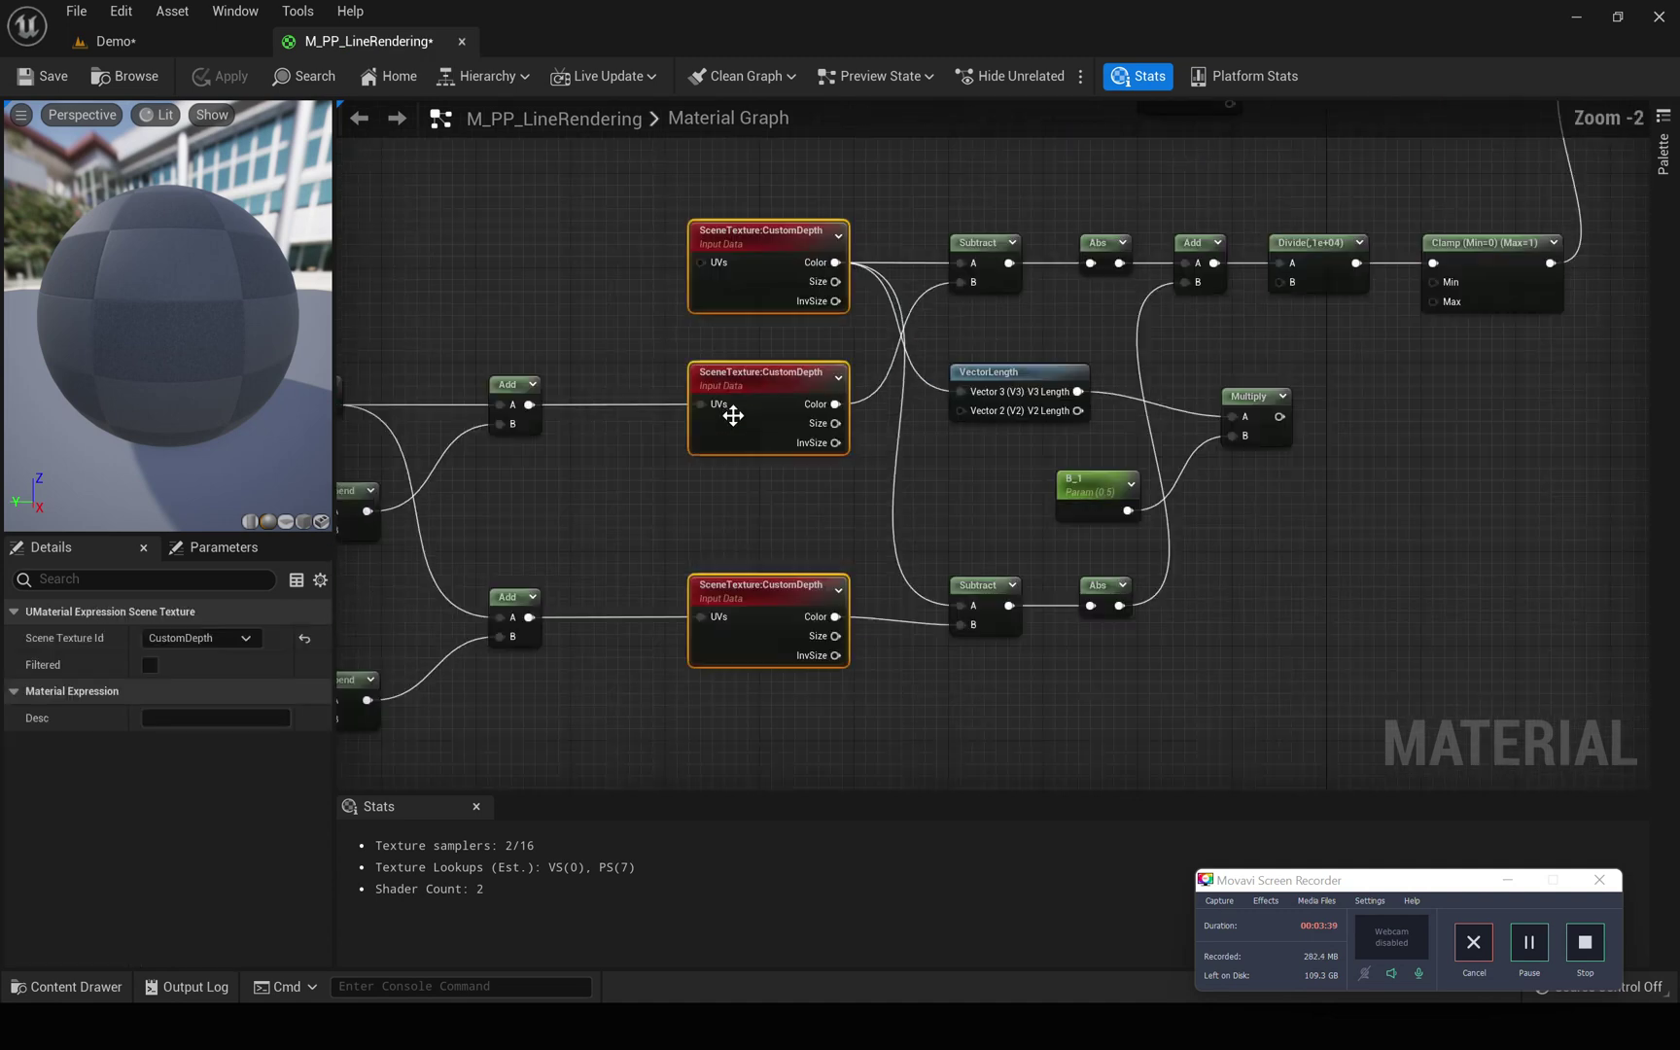
{"action": "scroll", "coordinate": [742, 425], "scroll_direction": "down", "scroll_amount": 2}
{"action": "right_click_drag", "start_coordinate": [735, 461], "coordinate": [853, 454]}
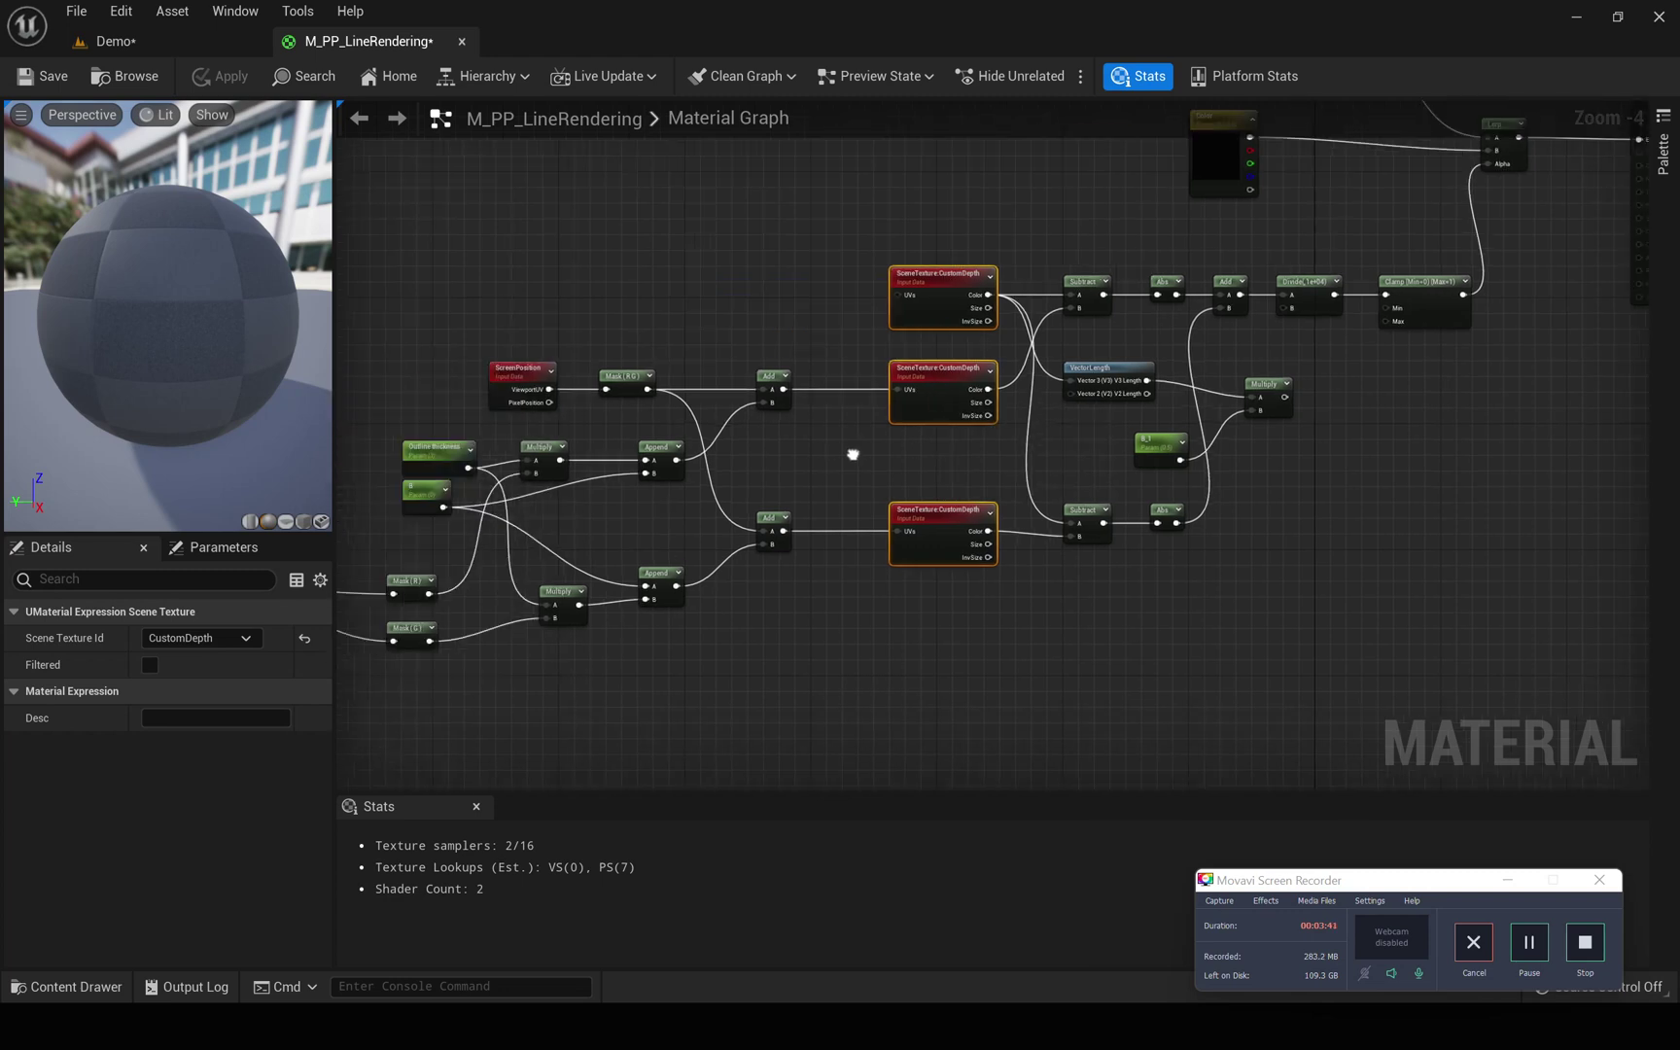
{"action": "left_click", "coordinate": [197, 640]}
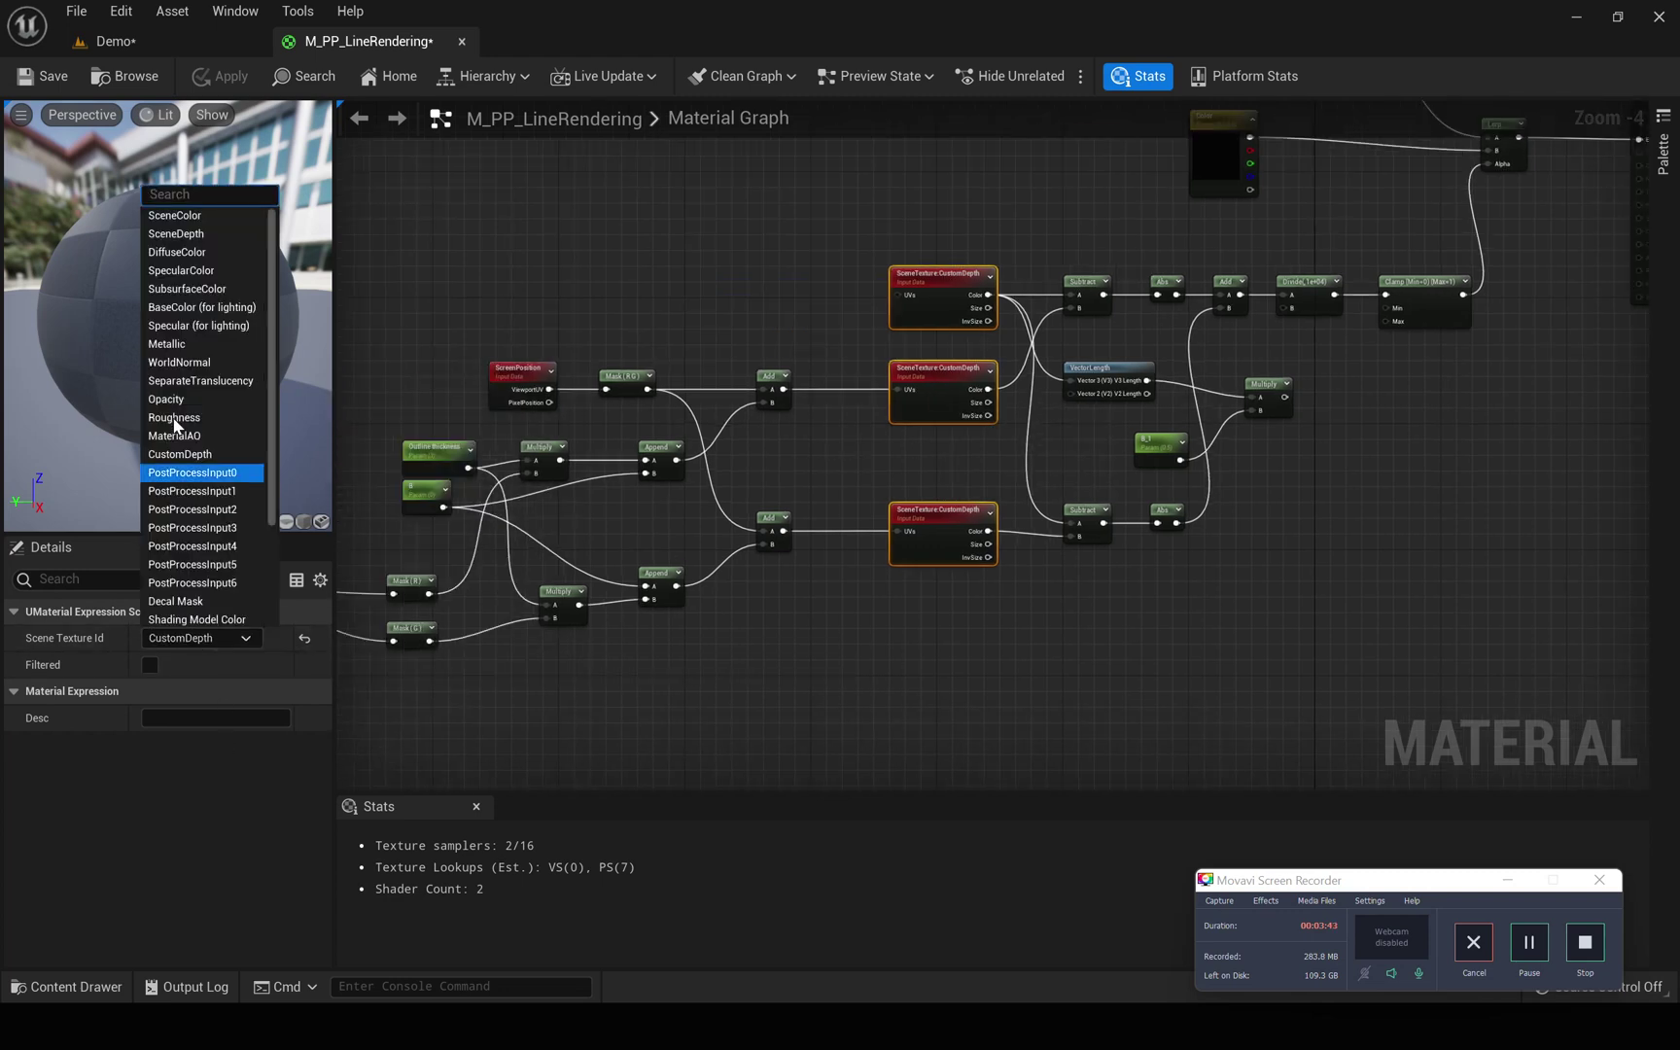
{"action": "left_click", "coordinate": [176, 237]}
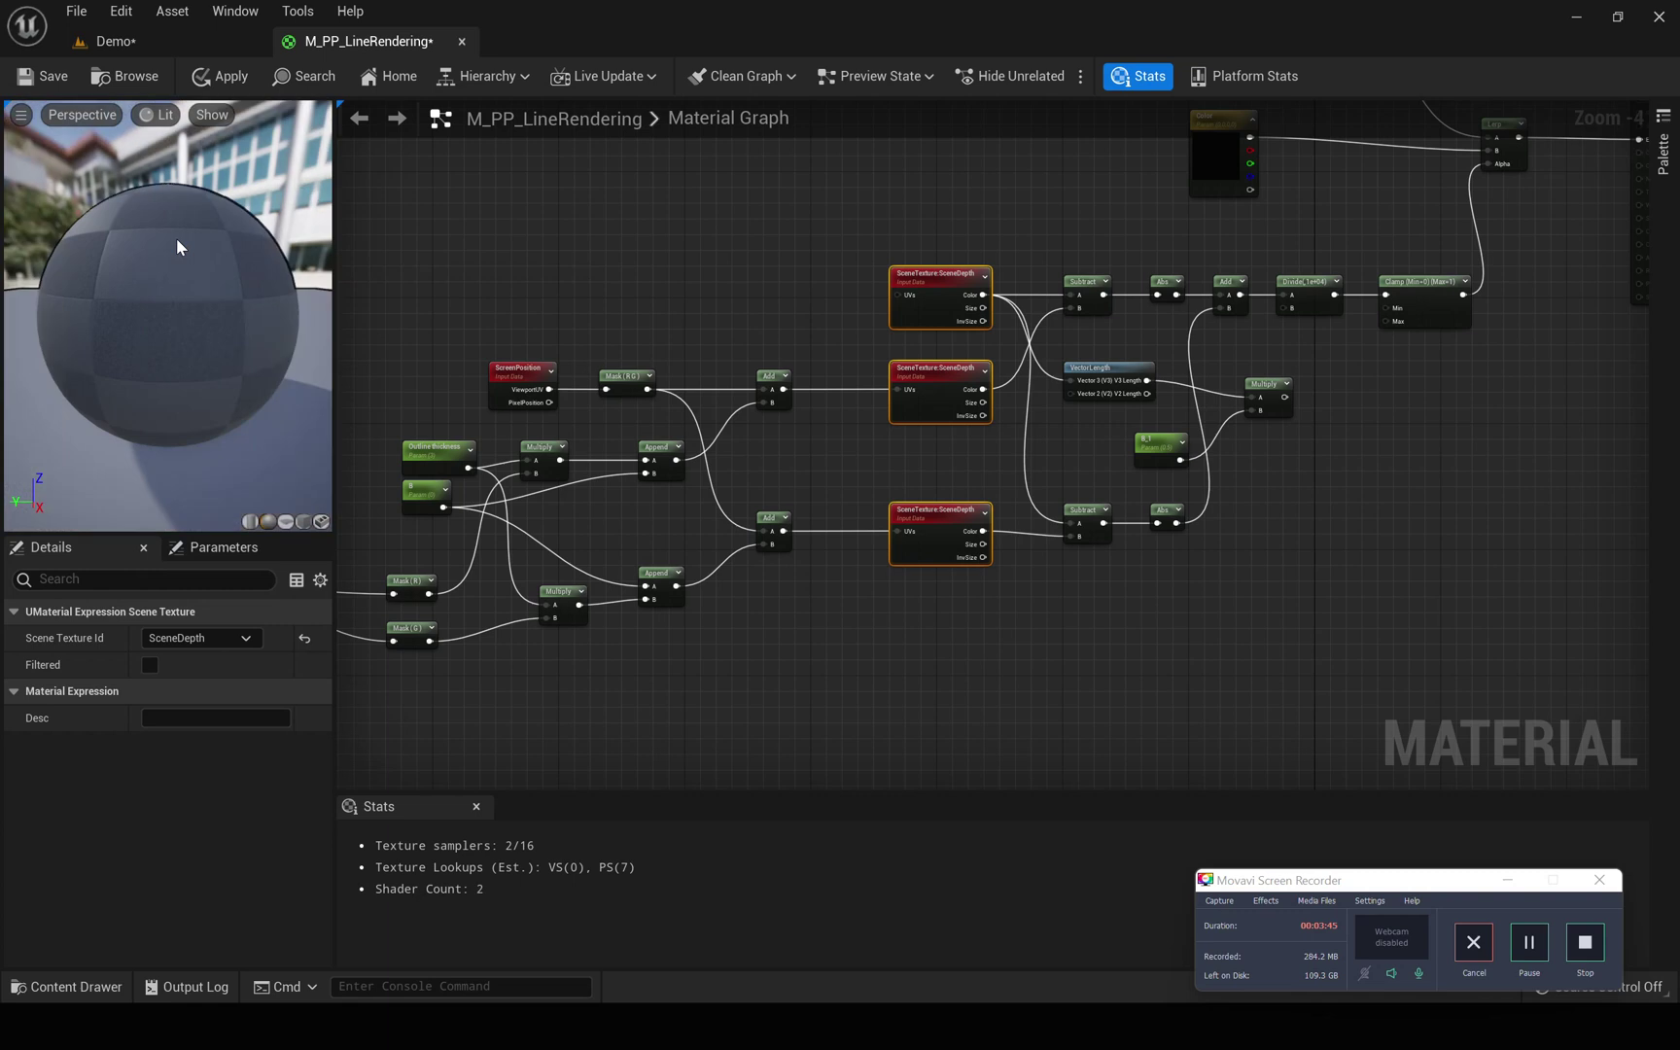
{"action": "left_click_drag", "start_coordinate": [165, 254], "coordinate": [153, 281]}
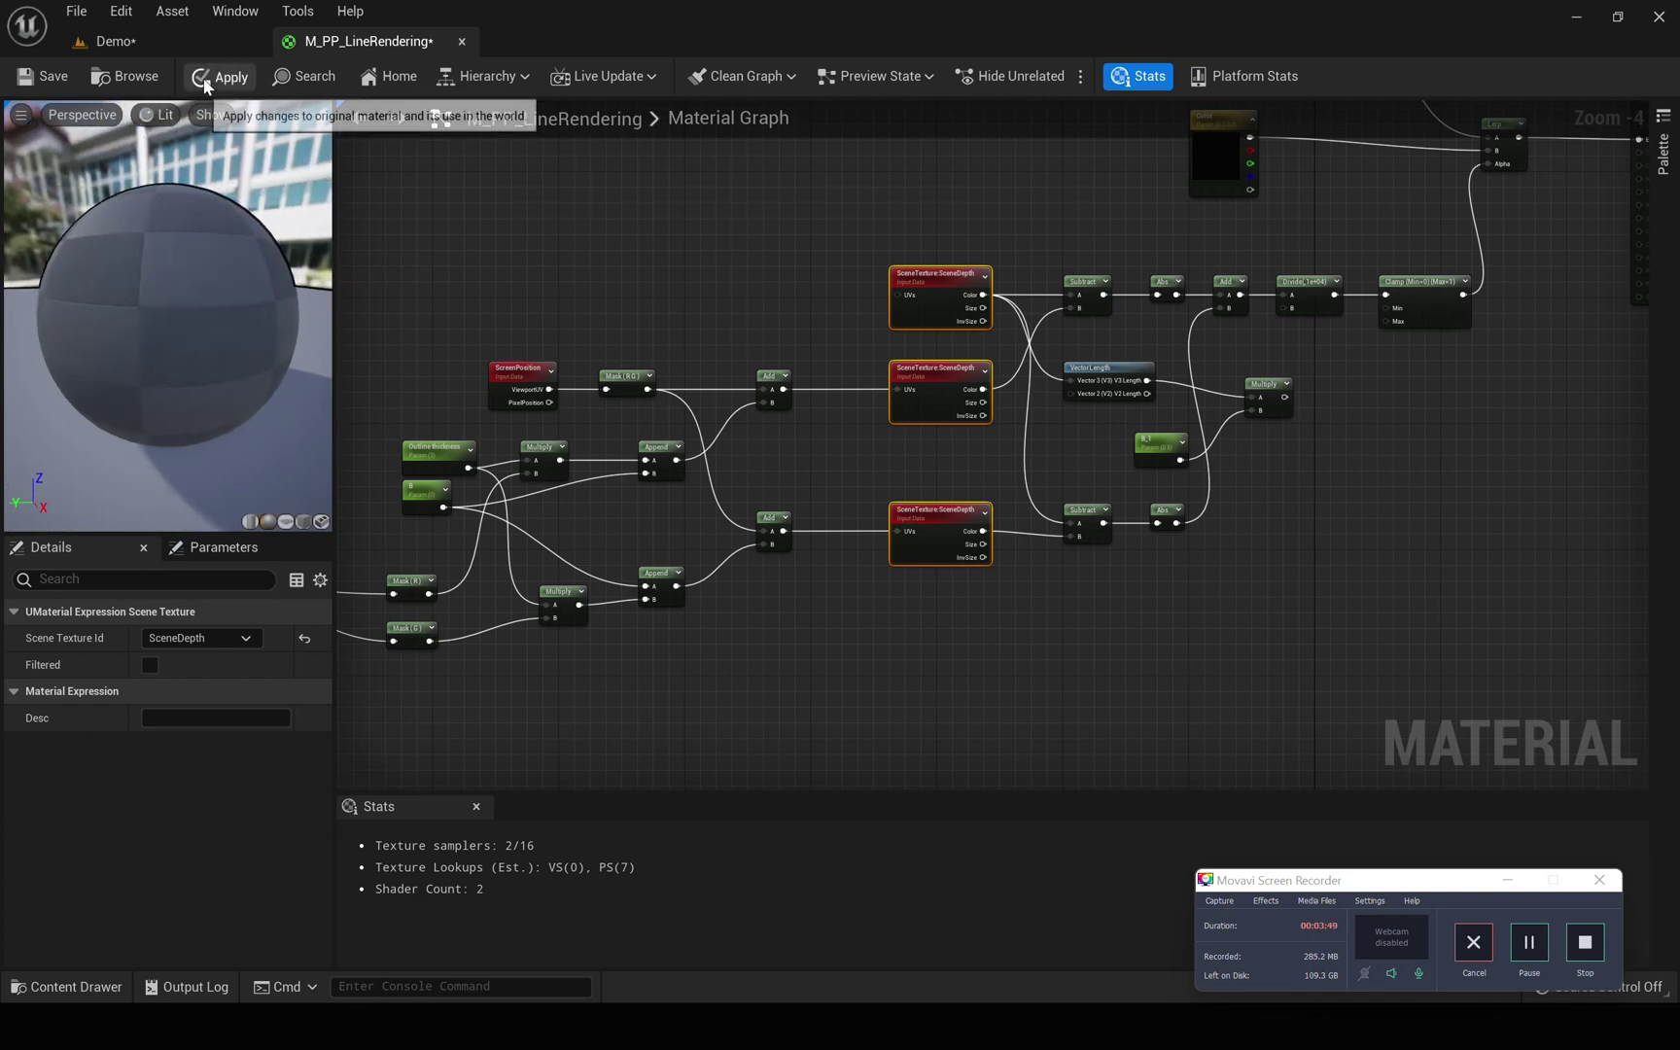
Step: Examine the lines around the character, trees and hills in the Demo level from several distances and angles
{"action": "left_click", "coordinate": [126, 44]}
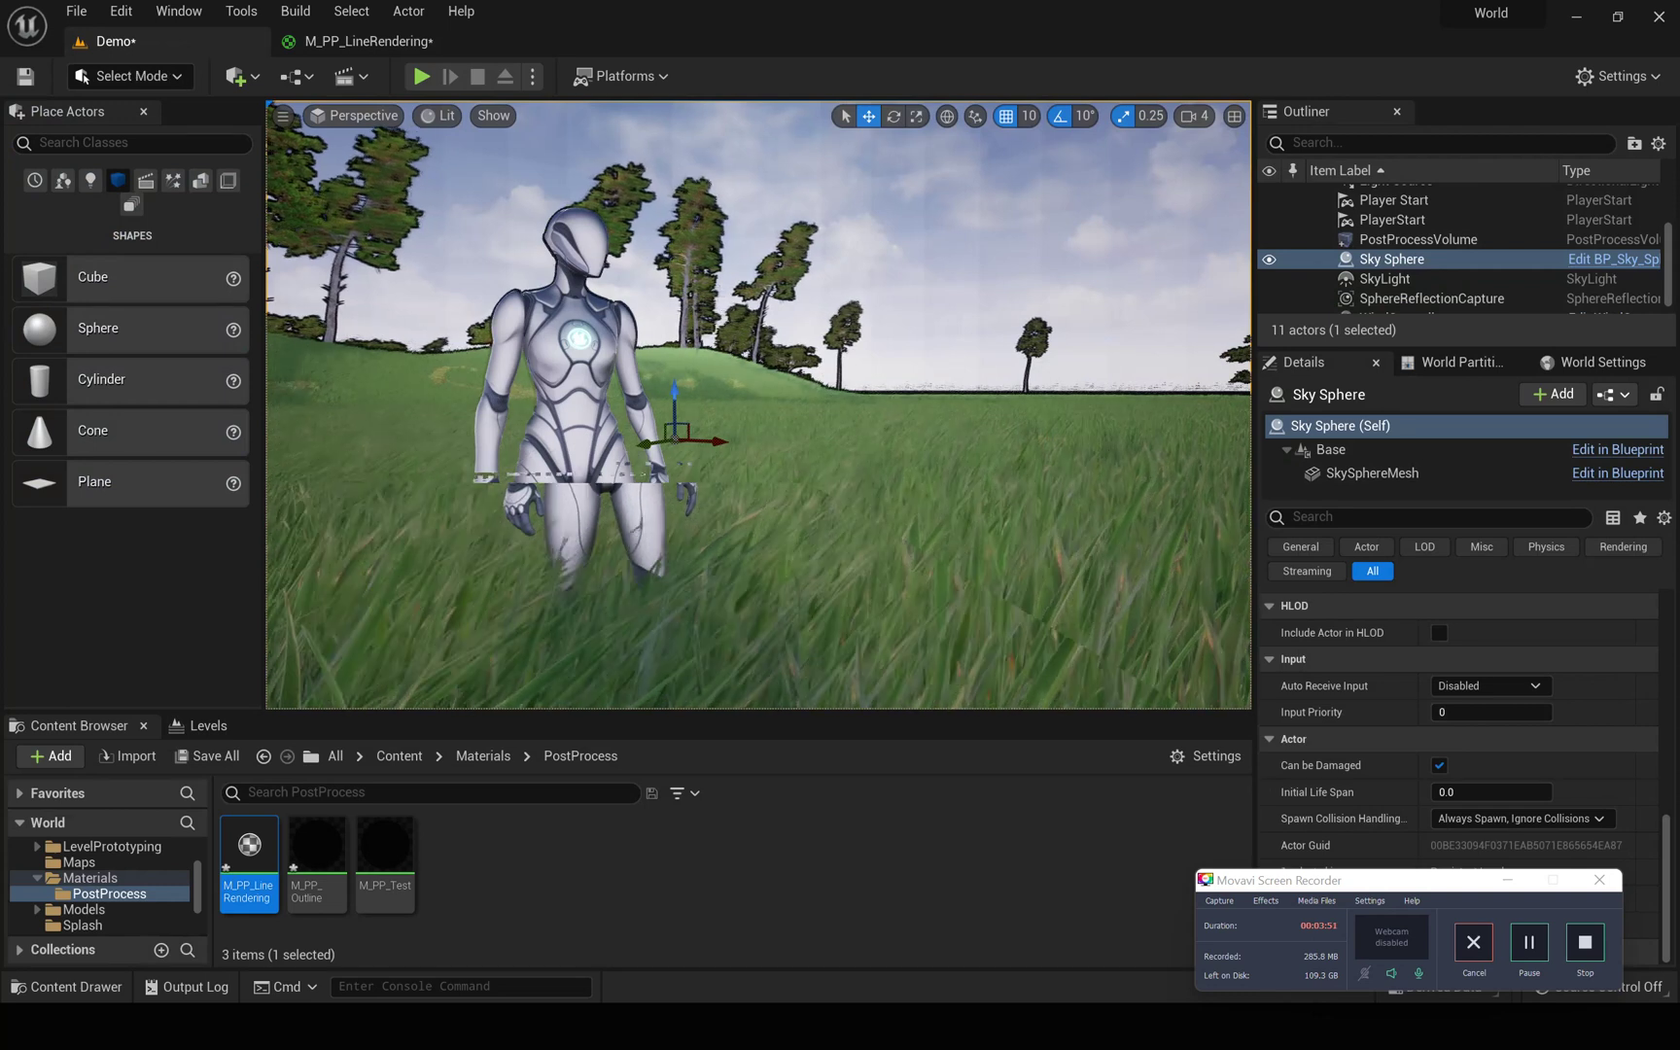
{"action": "left_click_drag", "start_coordinate": [799, 476], "coordinate": [700, 545]}
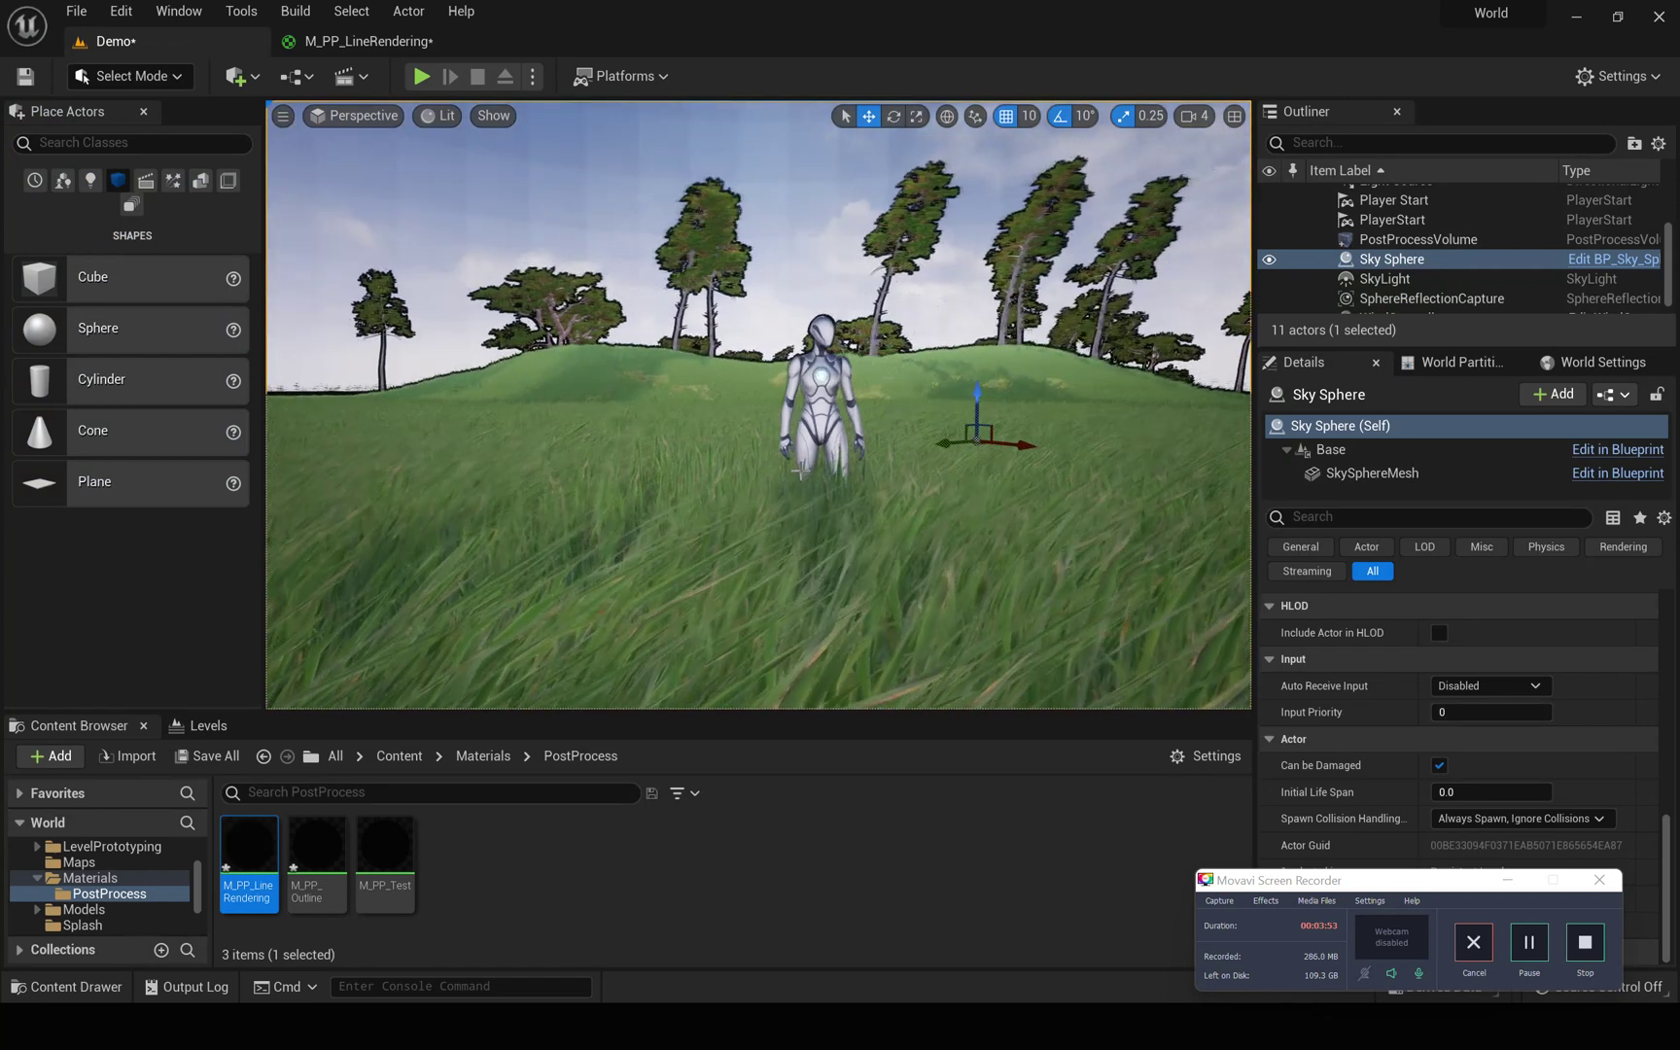
{"action": "scroll", "coordinate": [798, 475], "scroll_direction": "up", "scroll_amount": 4}
{"action": "middle_click_drag", "start_coordinate": [819, 473], "coordinate": [933, 451]}
{"action": "left_click_drag", "start_coordinate": [819, 474], "coordinate": [777, 474]}
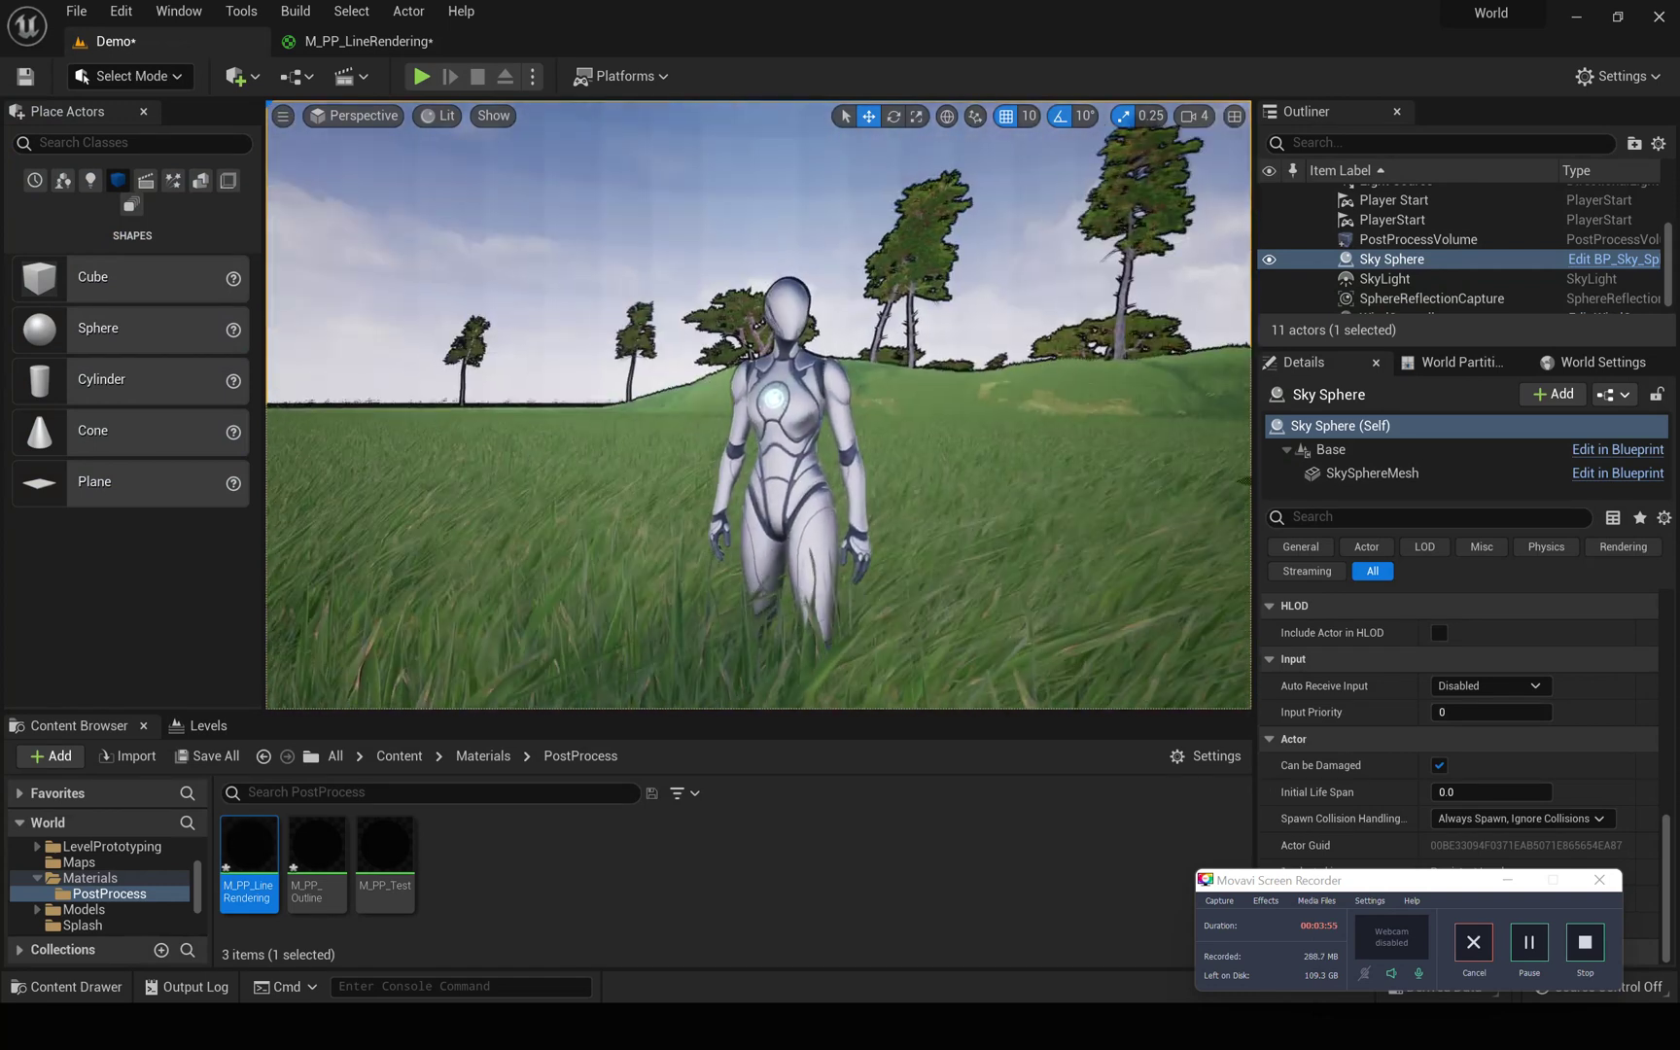
{"action": "right_click_drag", "start_coordinate": [819, 474], "coordinate": [991, 435]}
{"action": "left_click_drag", "start_coordinate": [875, 477], "coordinate": [807, 472]}
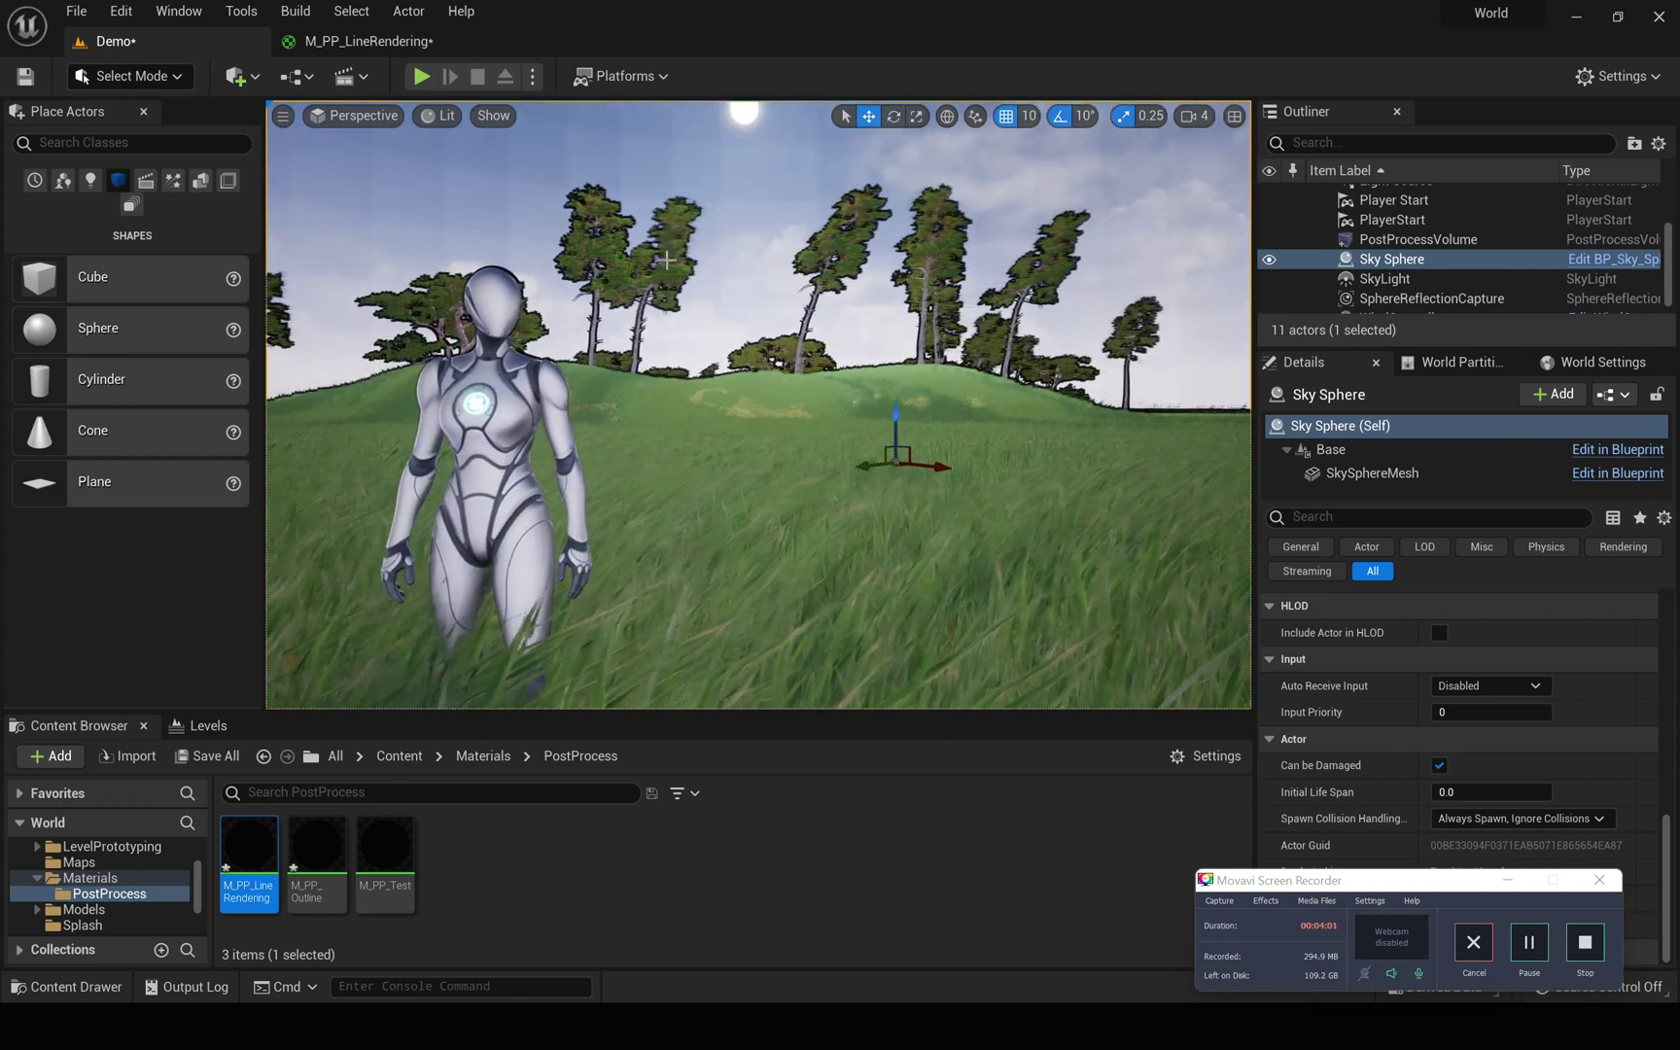
{"action": "right_click_drag", "start_coordinate": [807, 471], "coordinate": [820, 507]}
{"action": "key", "text": "s"}
{"action": "right_click_drag", "start_coordinate": [671, 387], "coordinate": [591, 390]}
{"action": "key", "text": "a"}
{"action": "key", "text": "w"}
{"action": "key", "text": "g"}
{"action": "key", "text": "g"}
{"action": "key", "text": "w"}
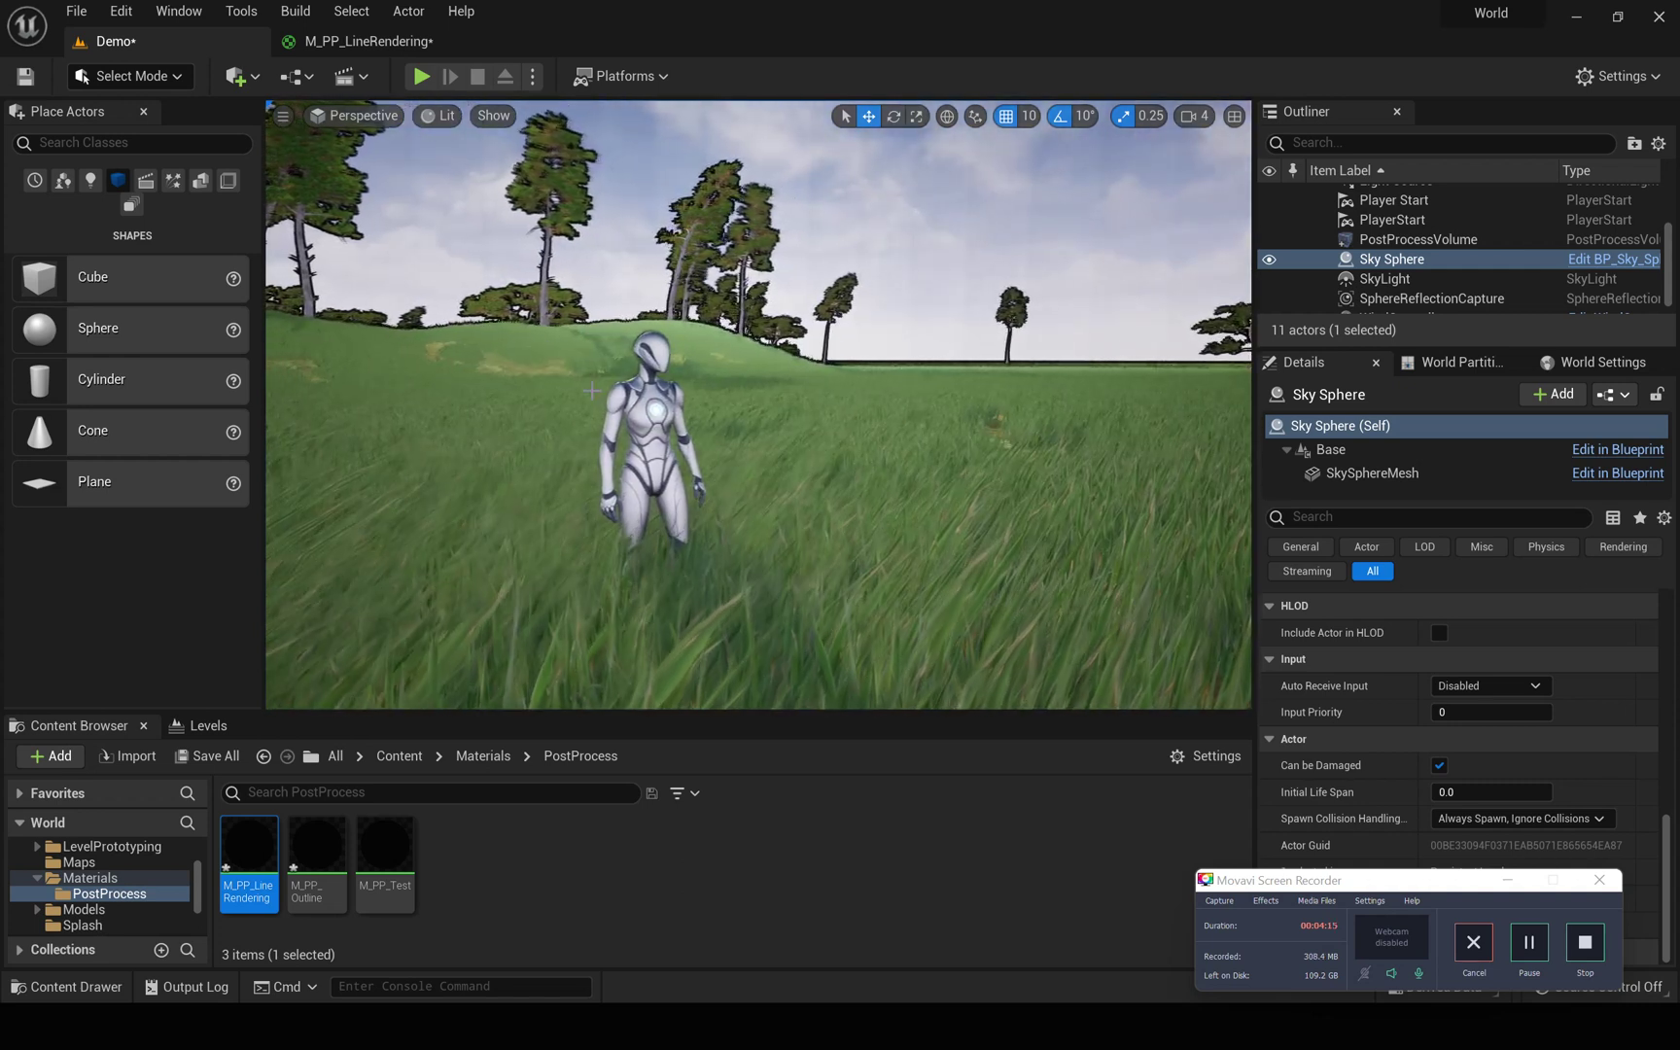
Step: Return to the M_PP_LineRendering graph and review the depth comparison chain, including the Divide node and the SceneDepth textures
{"action": "left_click", "coordinate": [370, 41]}
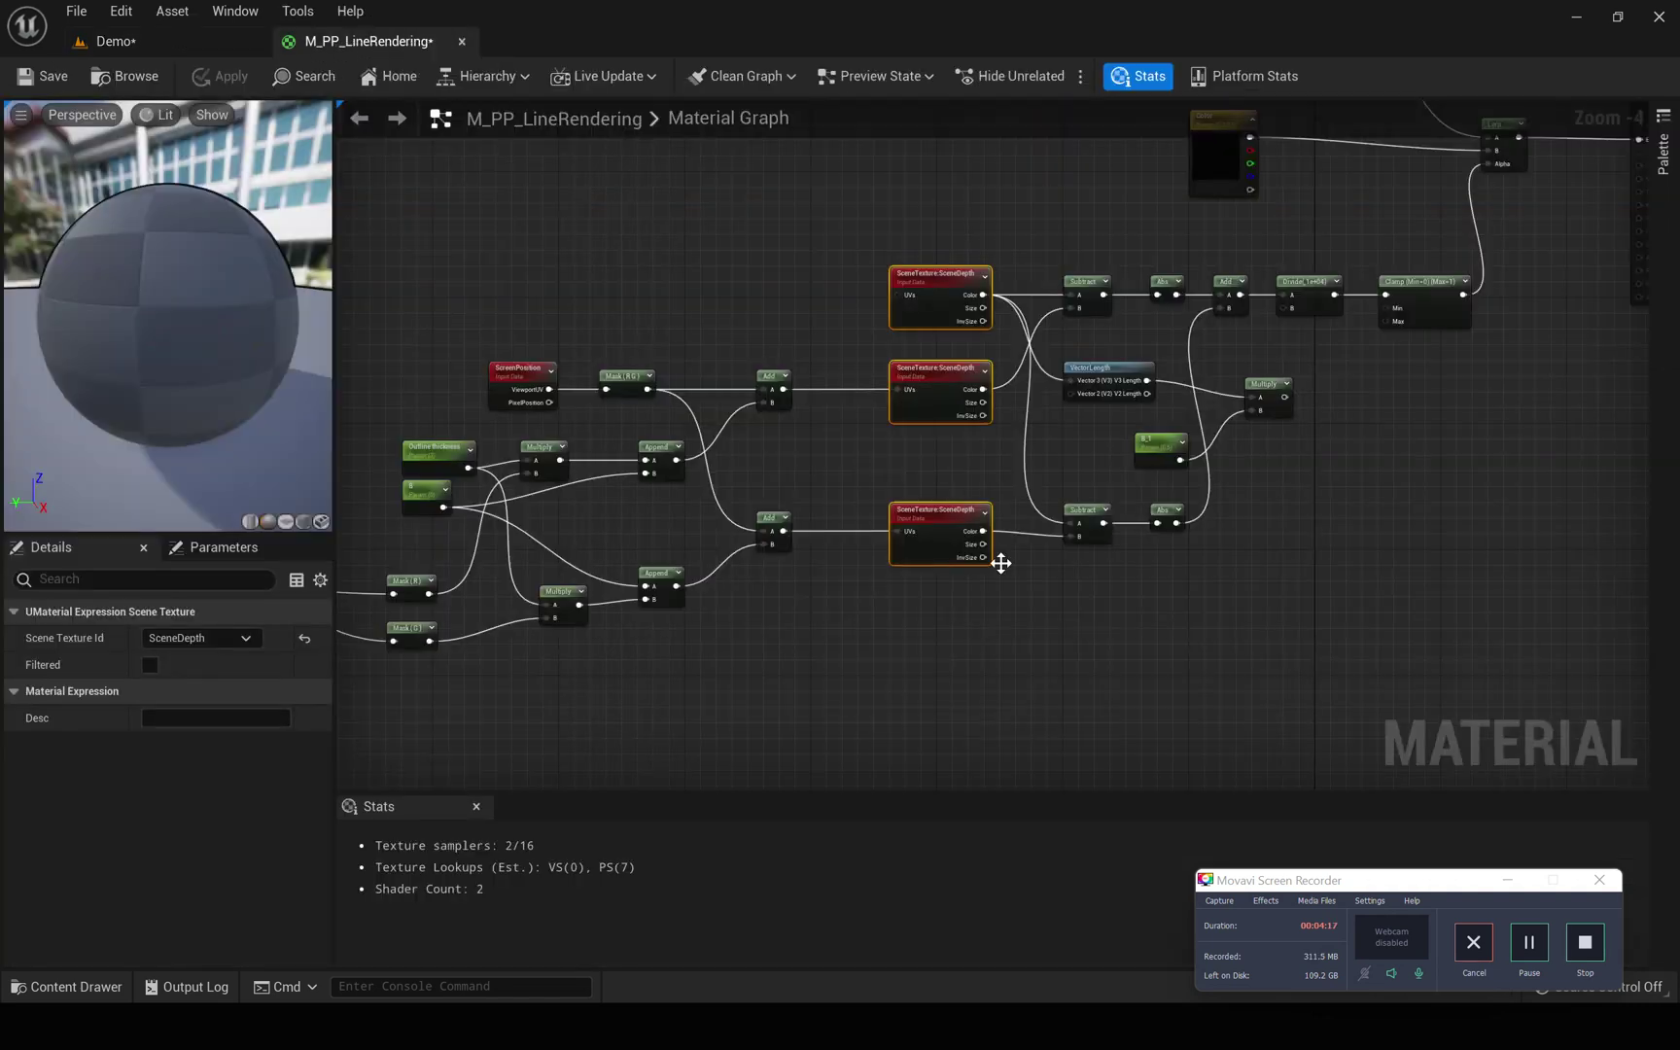
{"action": "right_click_drag", "start_coordinate": [1120, 602], "coordinate": [1024, 618]}
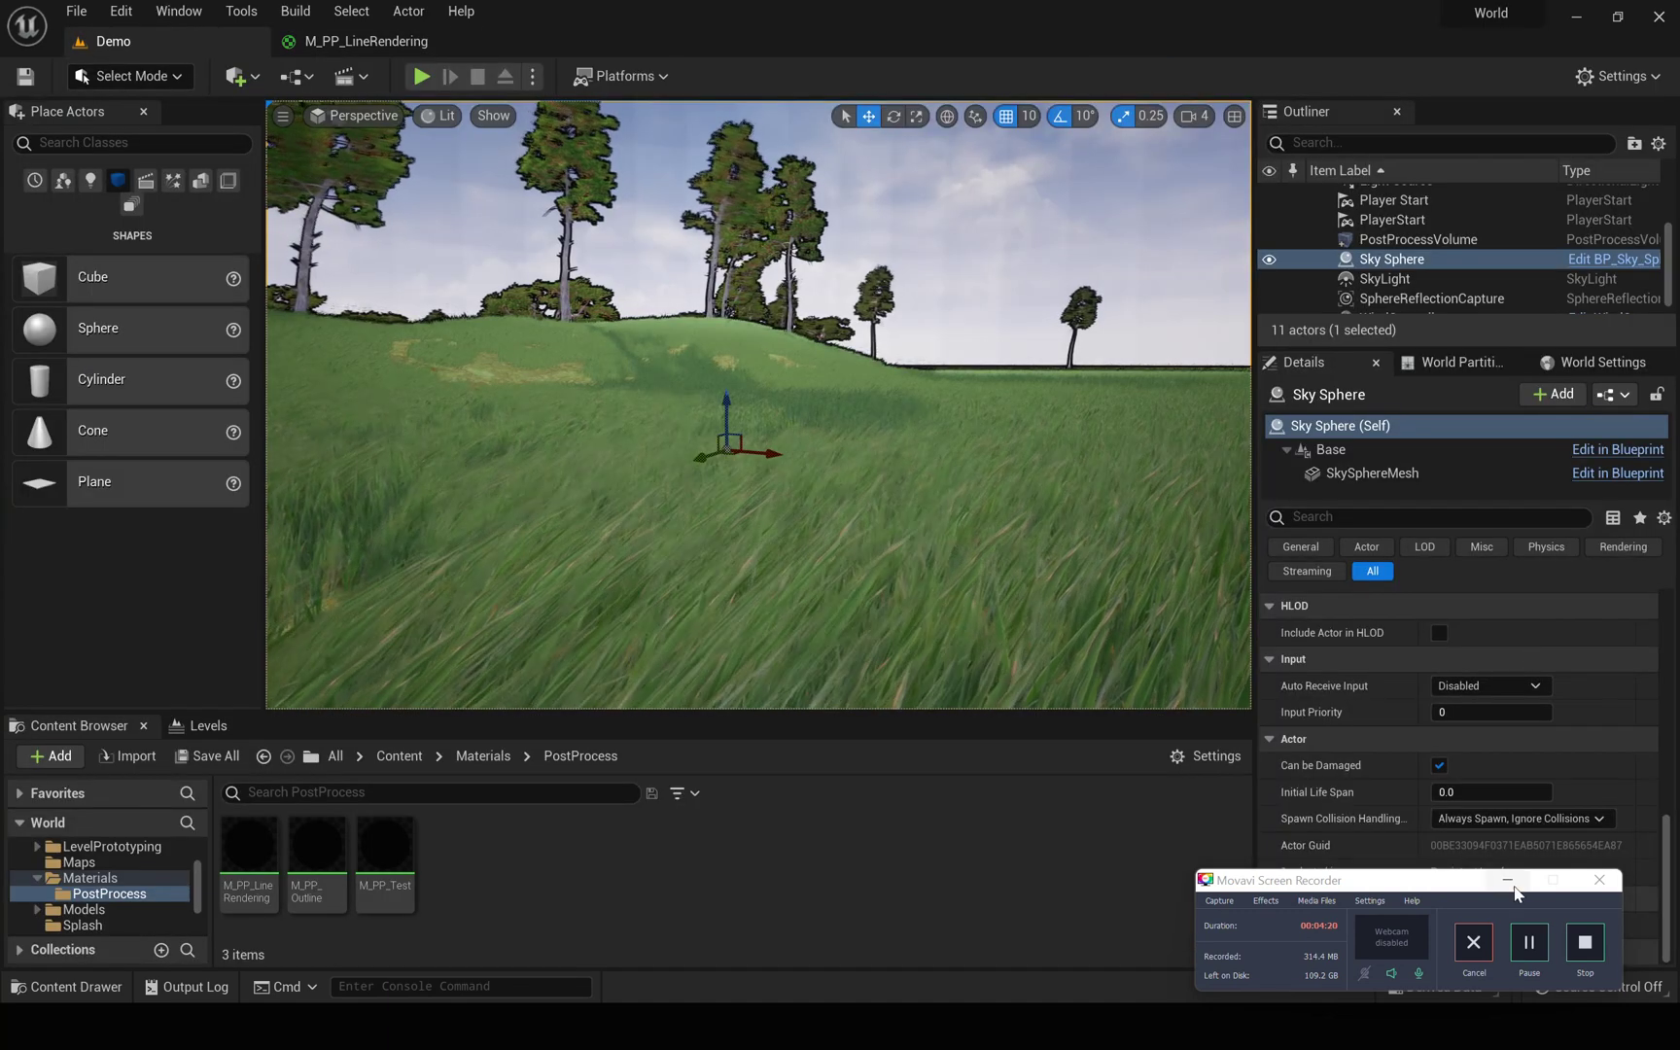
{"action": "left_click", "coordinate": [1511, 874]}
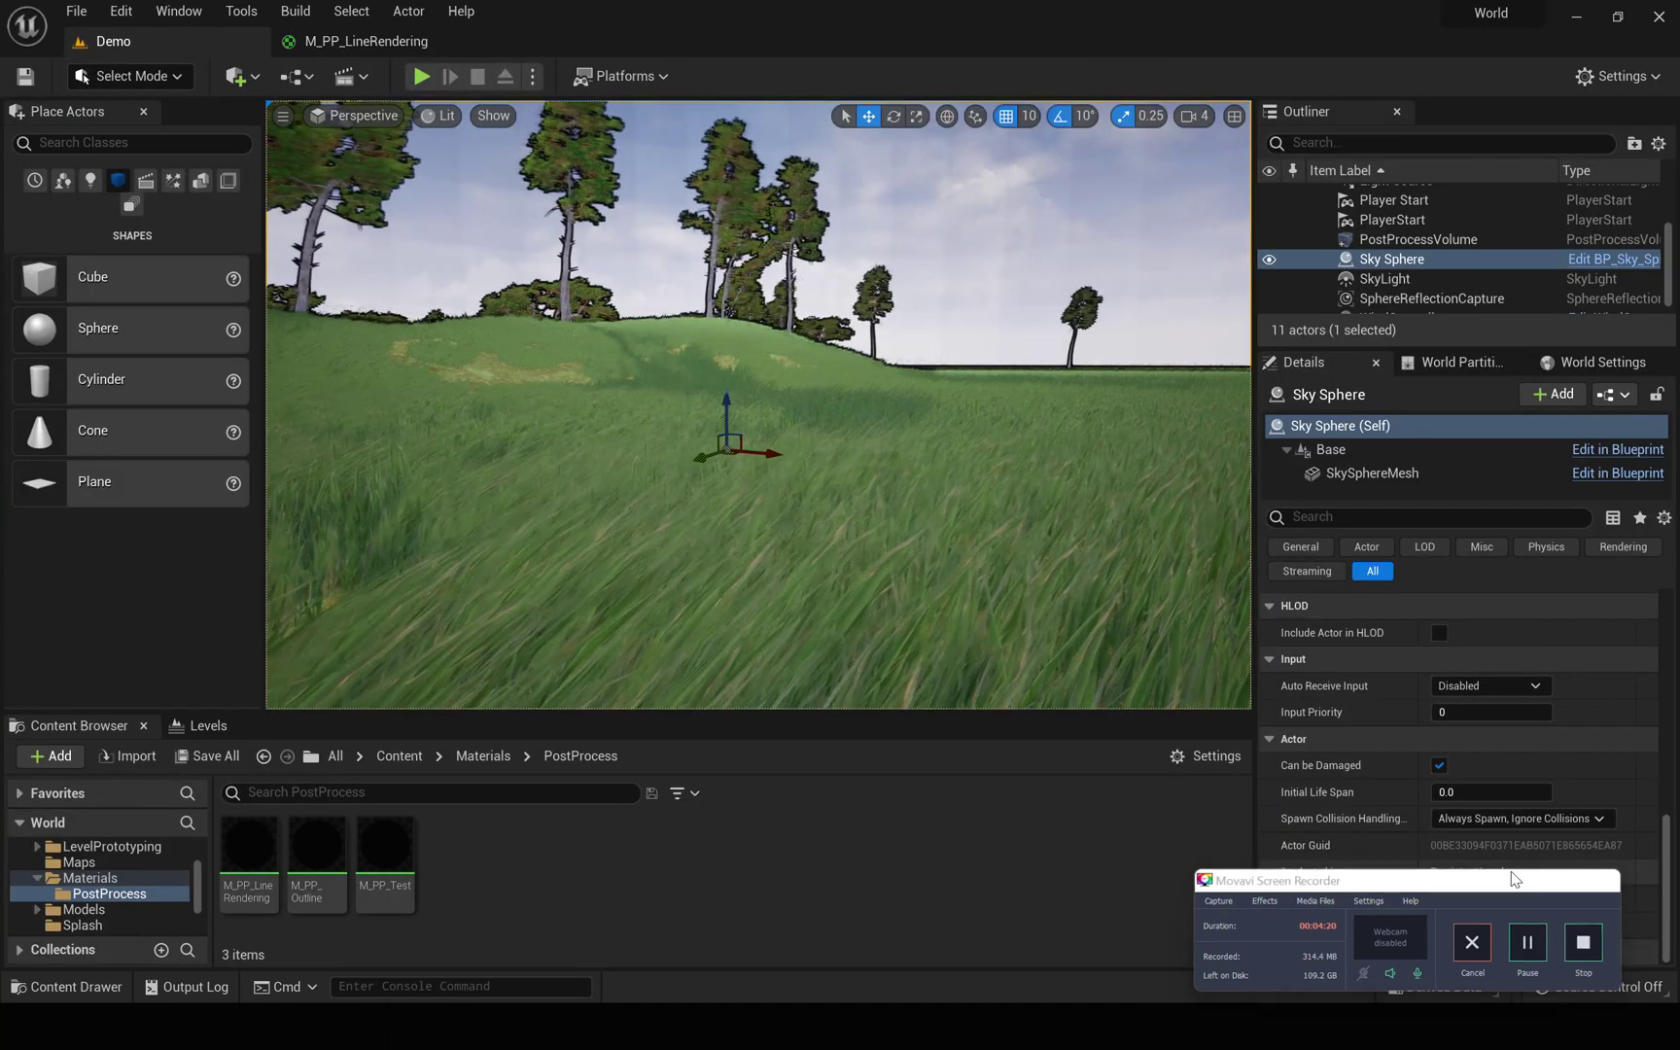
{"action": "left_click", "coordinate": [320, 39]}
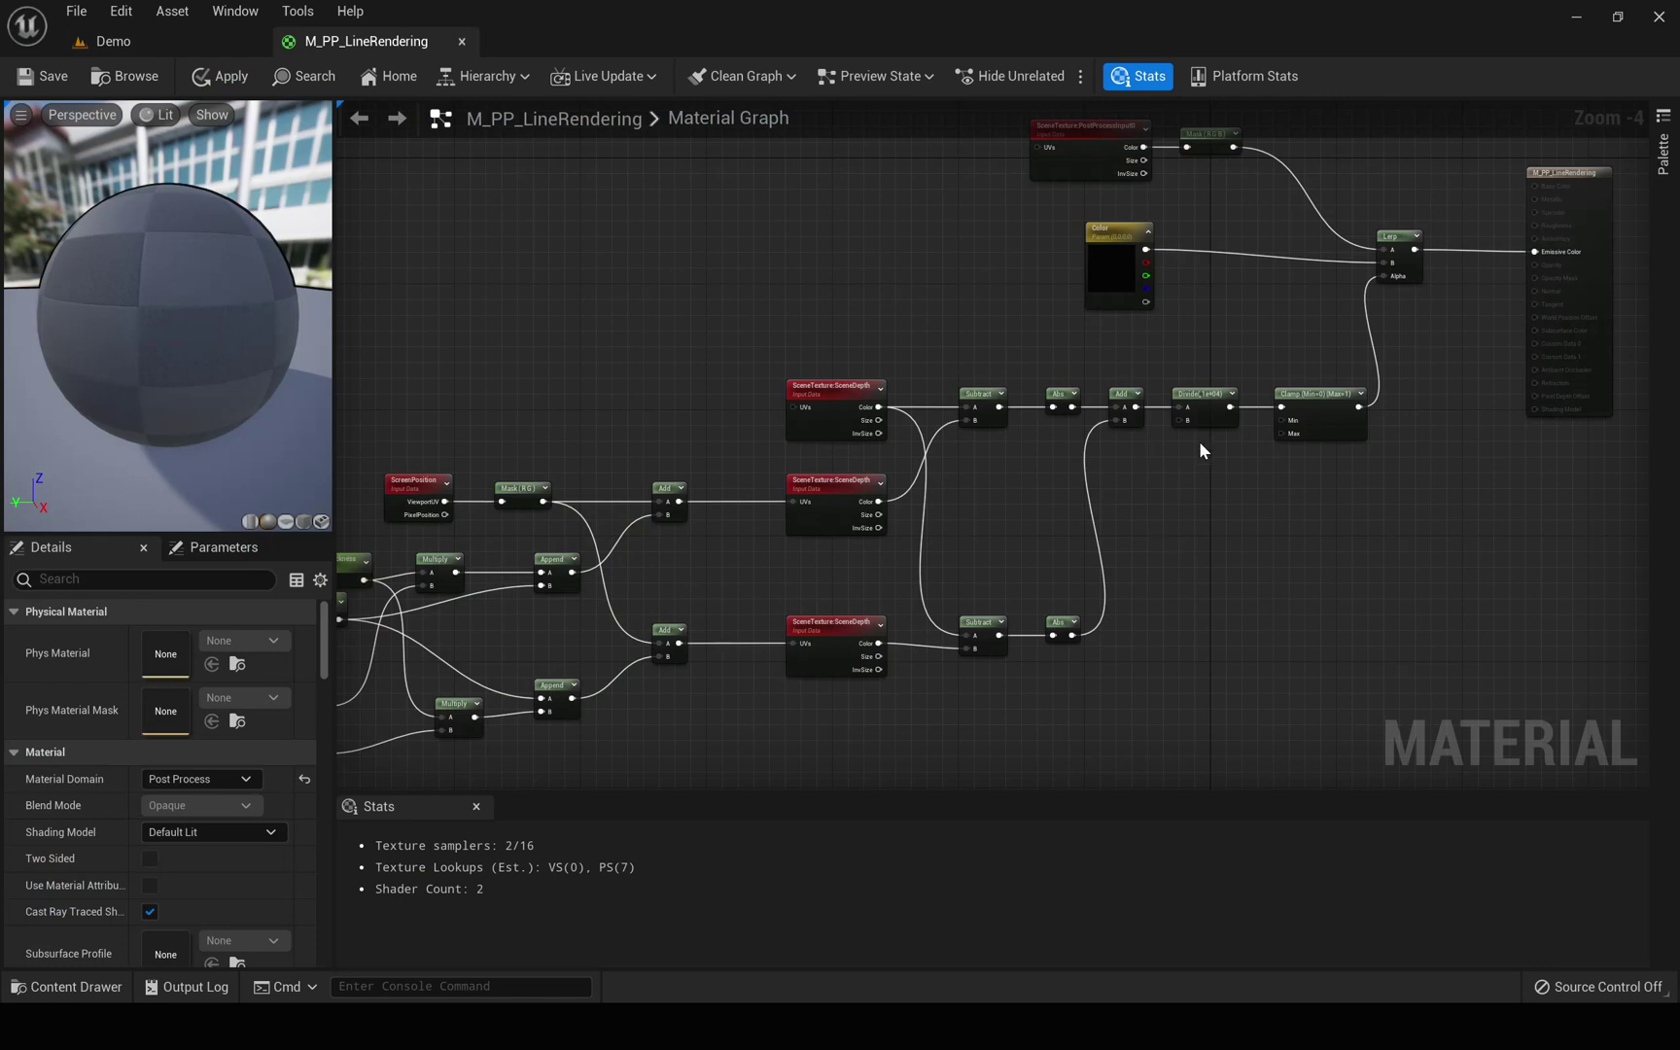
{"action": "scroll", "coordinate": [1199, 441], "scroll_direction": "up", "scroll_amount": 4}
{"action": "right_click_drag", "start_coordinate": [1206, 481], "coordinate": [999, 399]}
{"action": "left_click", "coordinate": [1029, 361]}
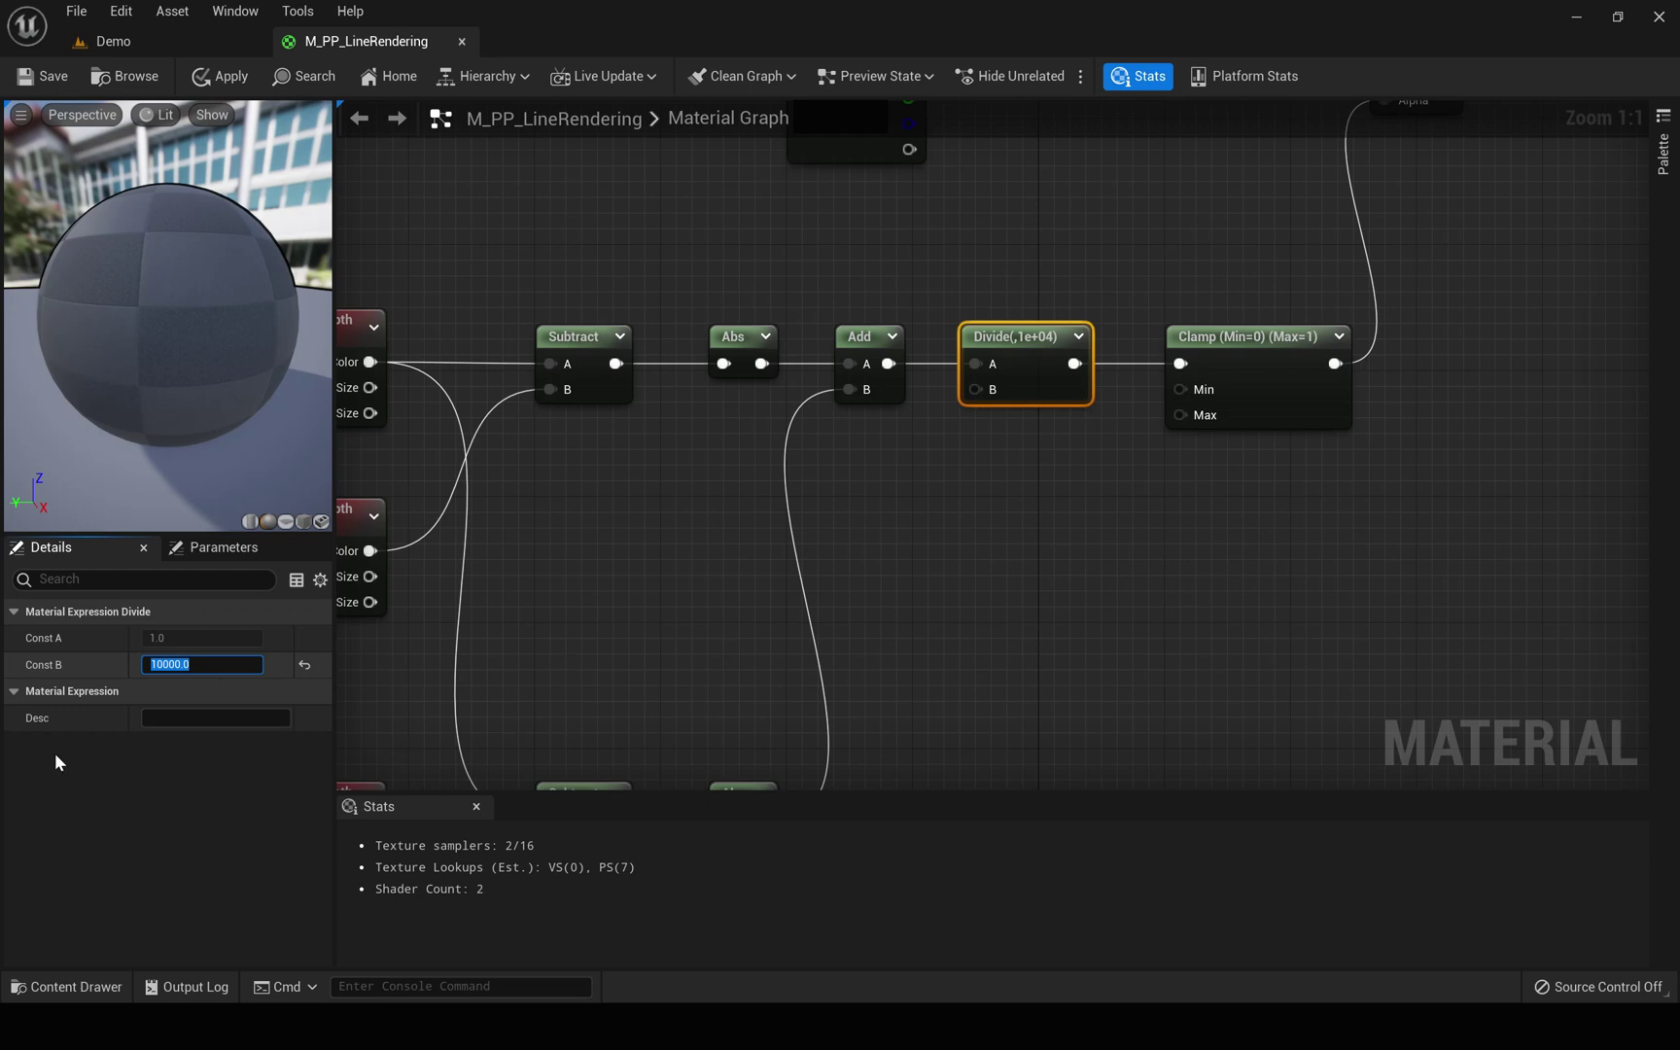
{"action": "scroll", "coordinate": [1185, 442], "scroll_direction": "down", "scroll_amount": 5}
{"action": "left_click_drag", "start_coordinate": [907, 330], "coordinate": [976, 473]}
{"action": "left_click", "coordinate": [912, 400]}
{"action": "right_click_drag", "start_coordinate": [966, 441], "coordinate": [831, 468]}
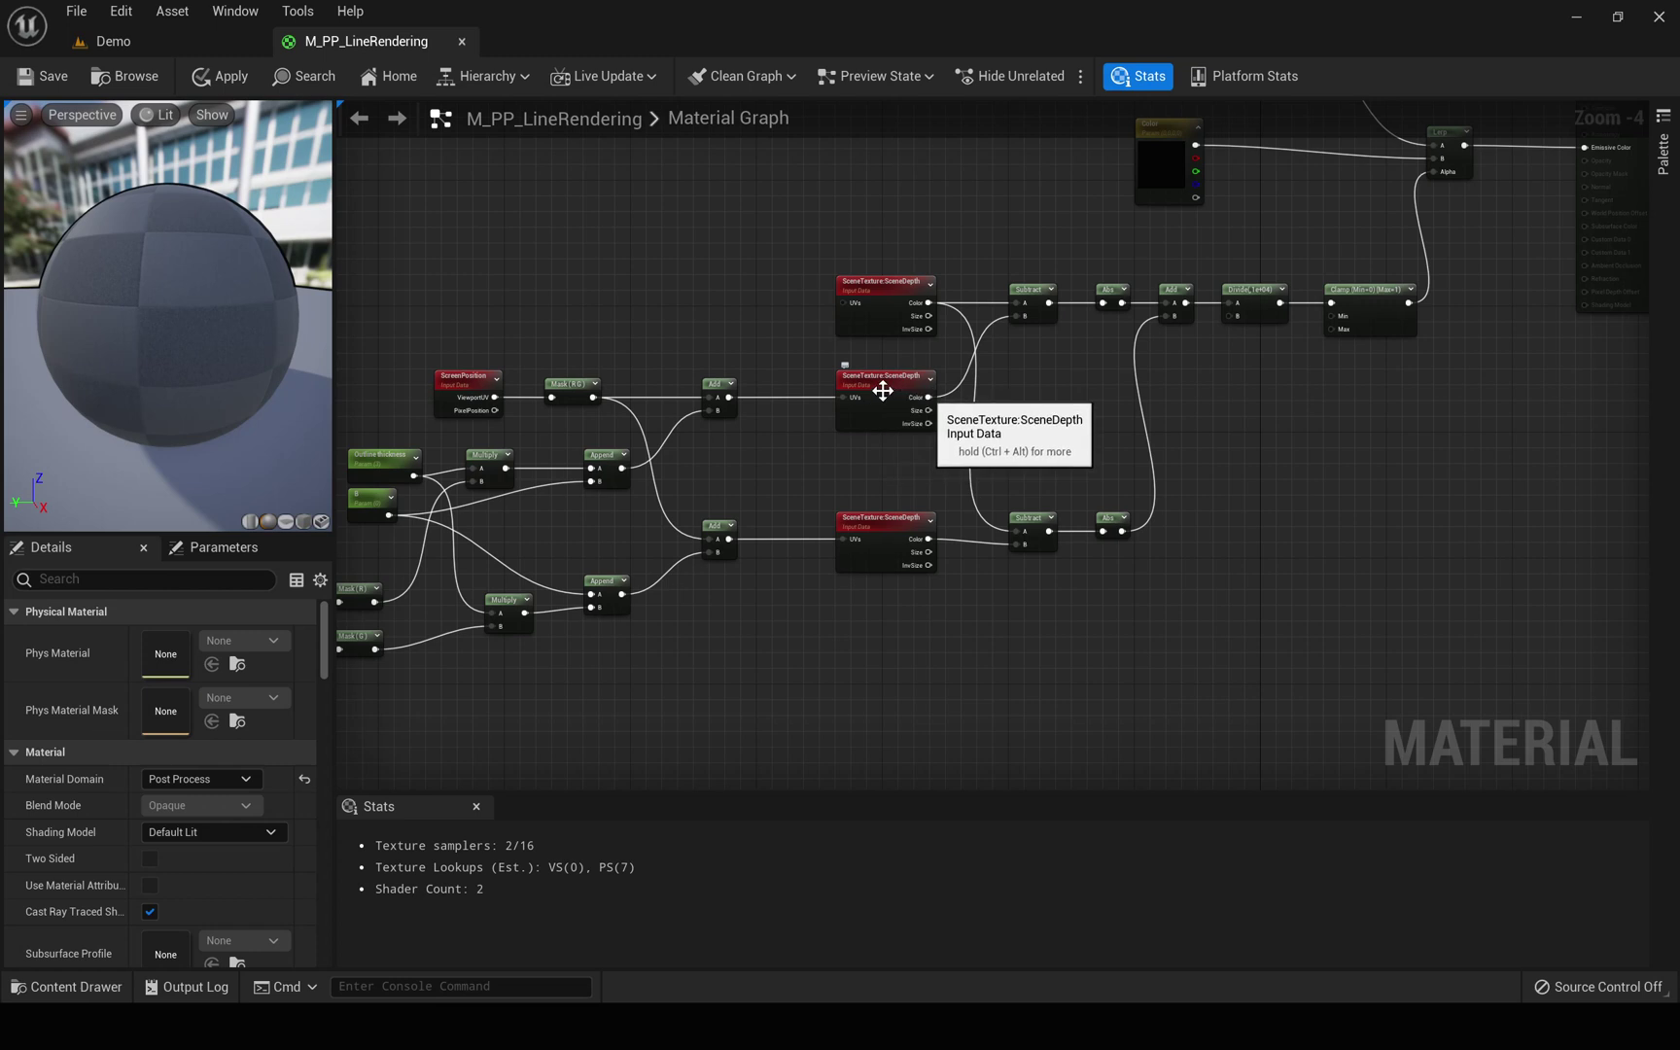
Step: Set Const B of the Divide node between Add and Clamp to 100
{"action": "right_click_drag", "start_coordinate": [1062, 458], "coordinate": [852, 511]}
{"action": "scroll", "coordinate": [1021, 403], "scroll_direction": "up", "scroll_amount": 3}
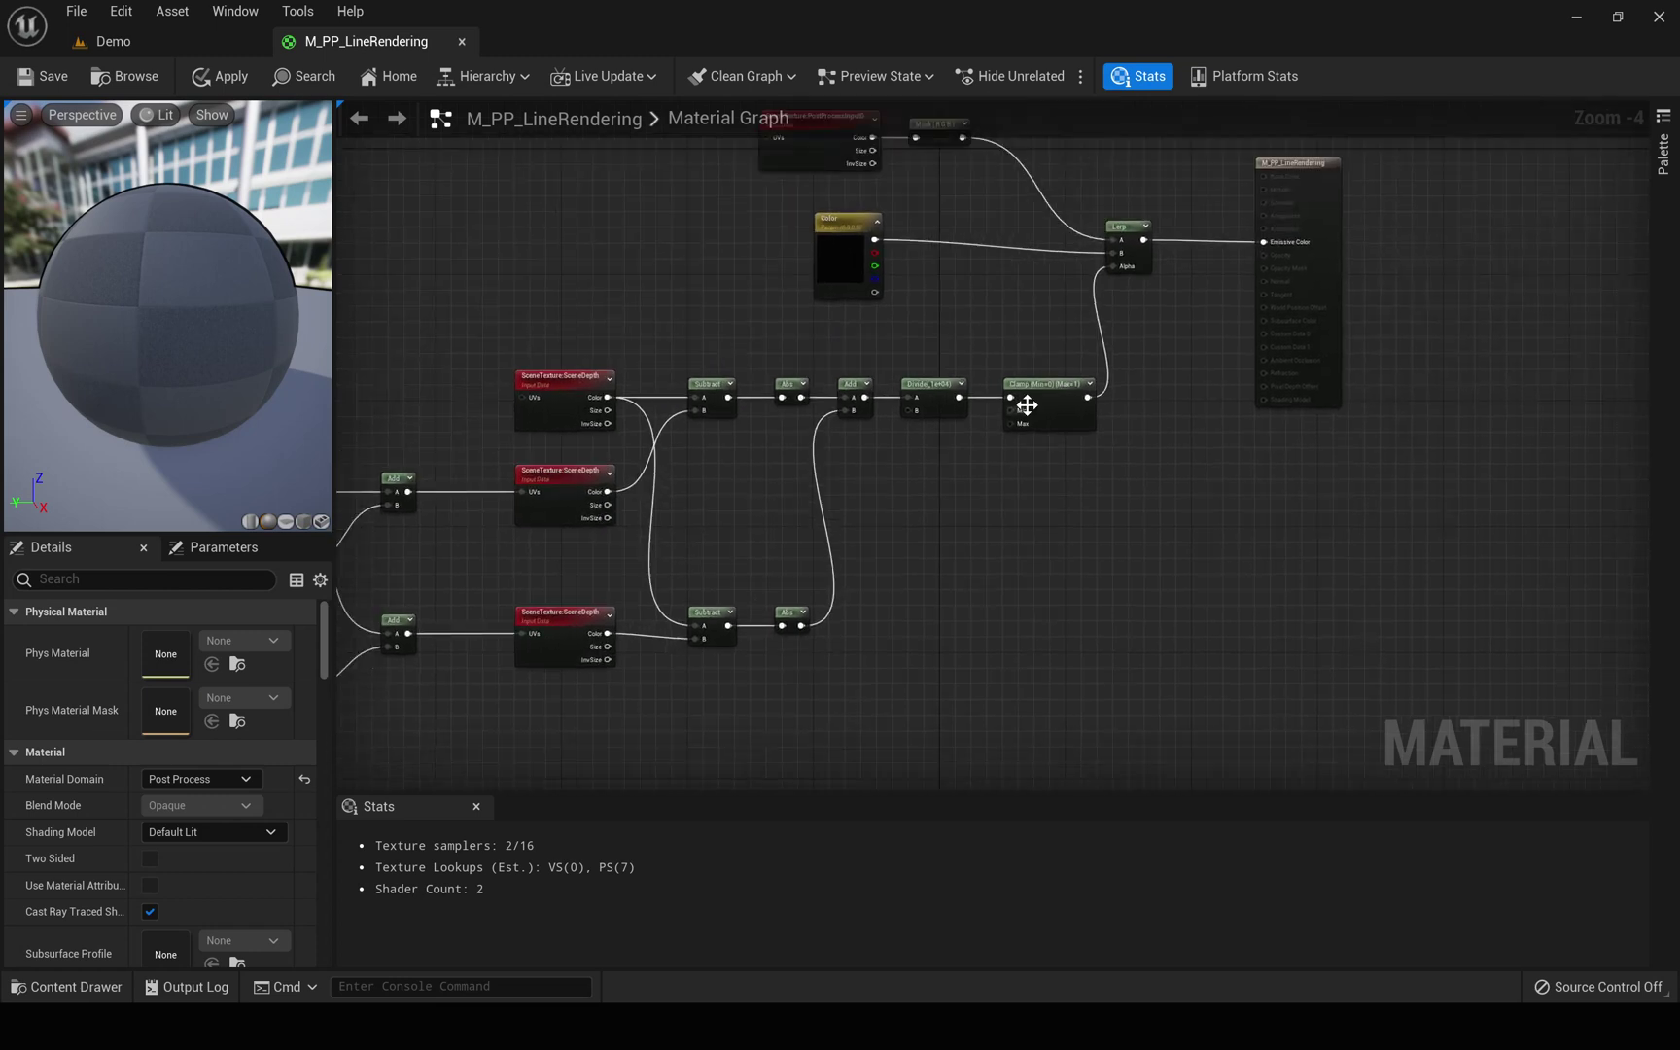
{"action": "left_click", "coordinate": [888, 424]}
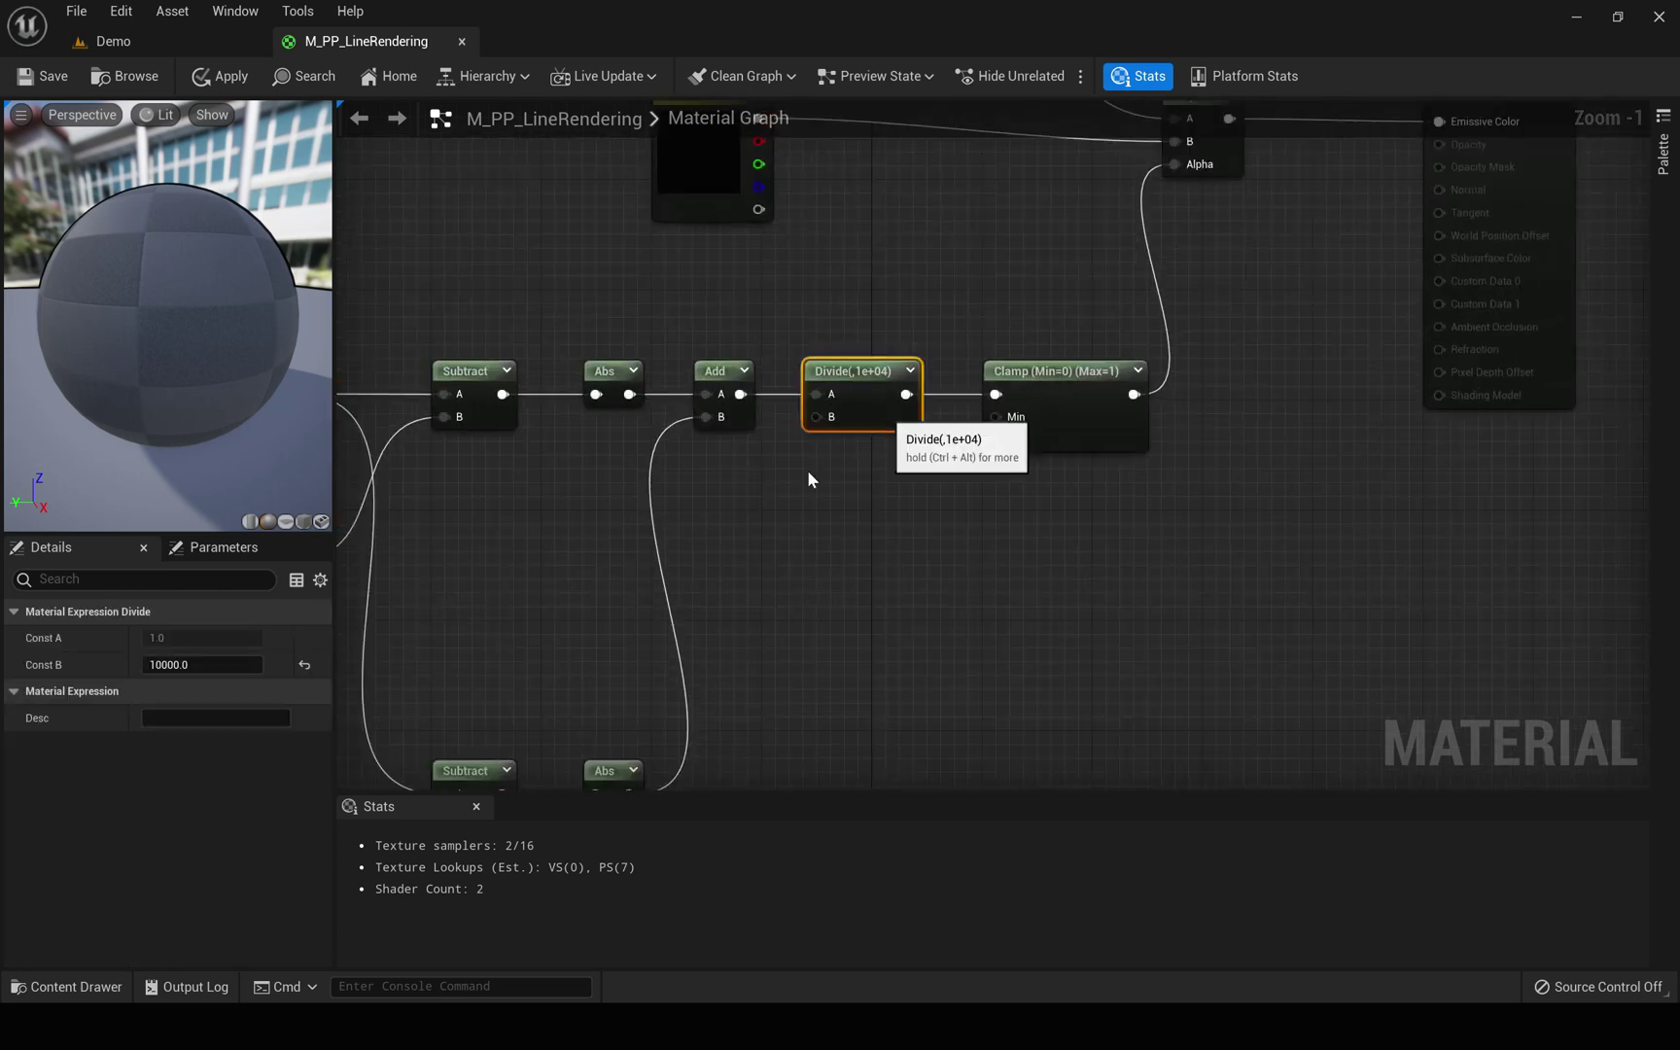
{"action": "left_click", "coordinate": [211, 671]}
{"action": "type", "text": "100"}
{"action": "key", "text": "Return"}
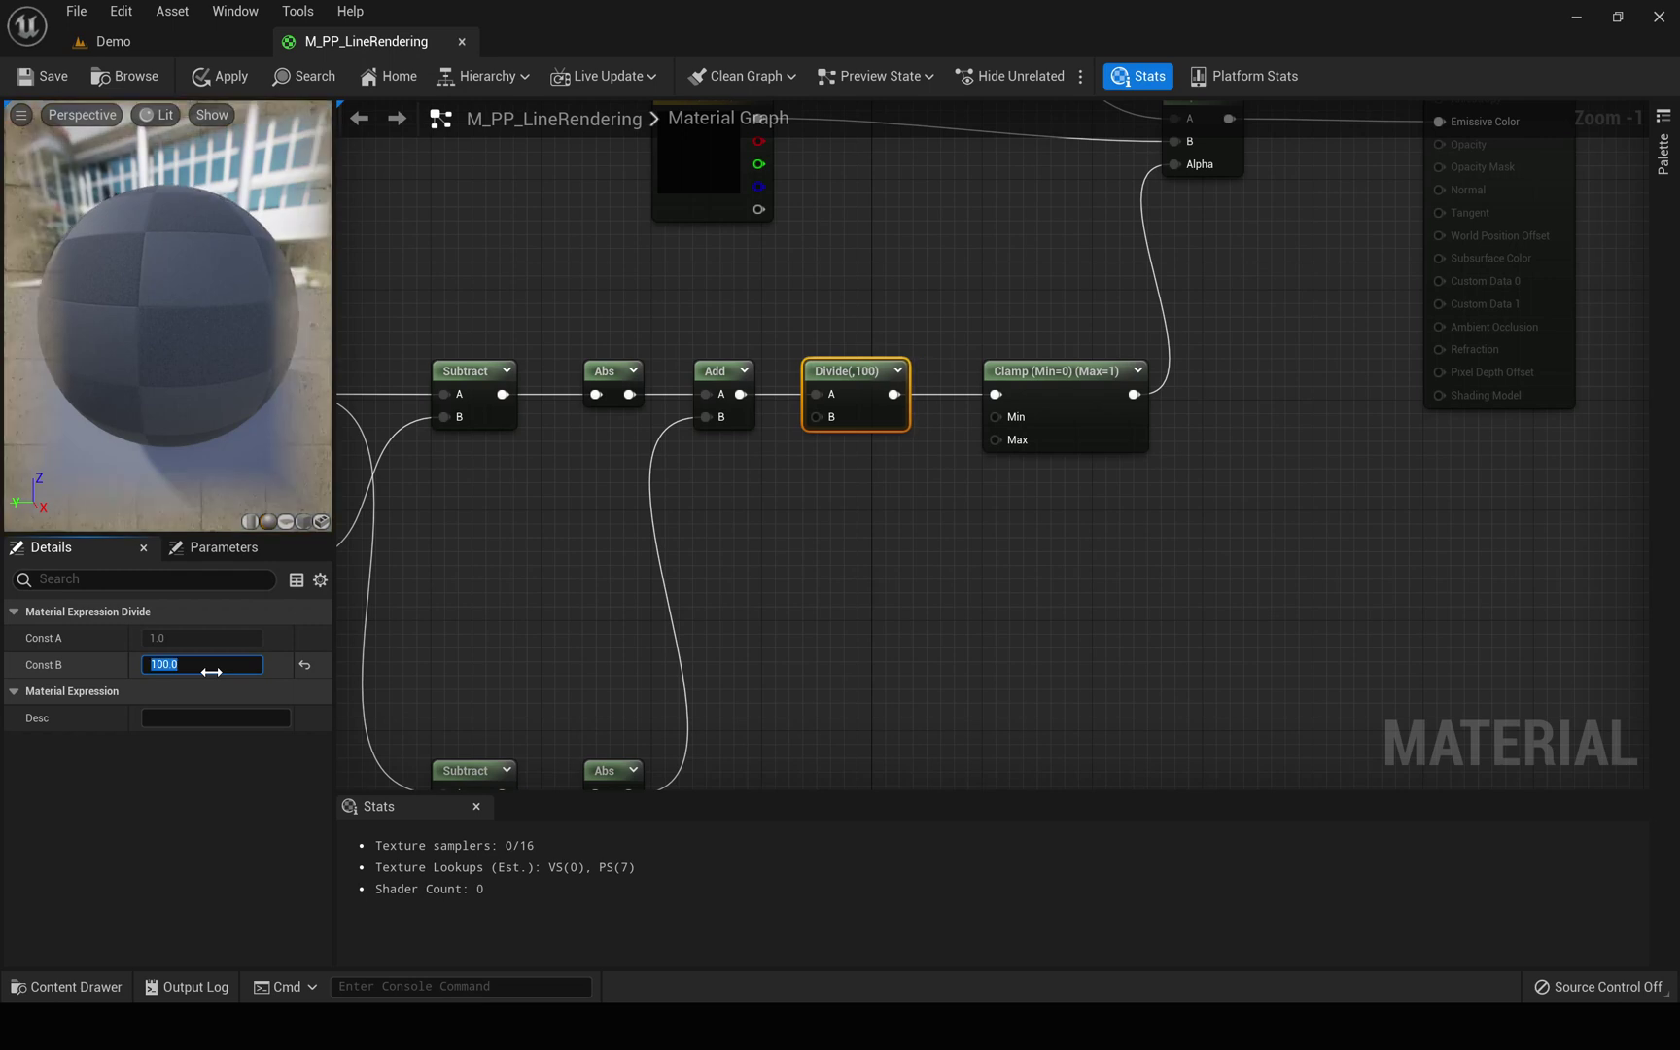
Step: Apply the changed Divide value and examine the lines on the grass, hills and trees in the Demo level
{"action": "left_click", "coordinate": [224, 77]}
{"action": "left_click", "coordinate": [146, 37]}
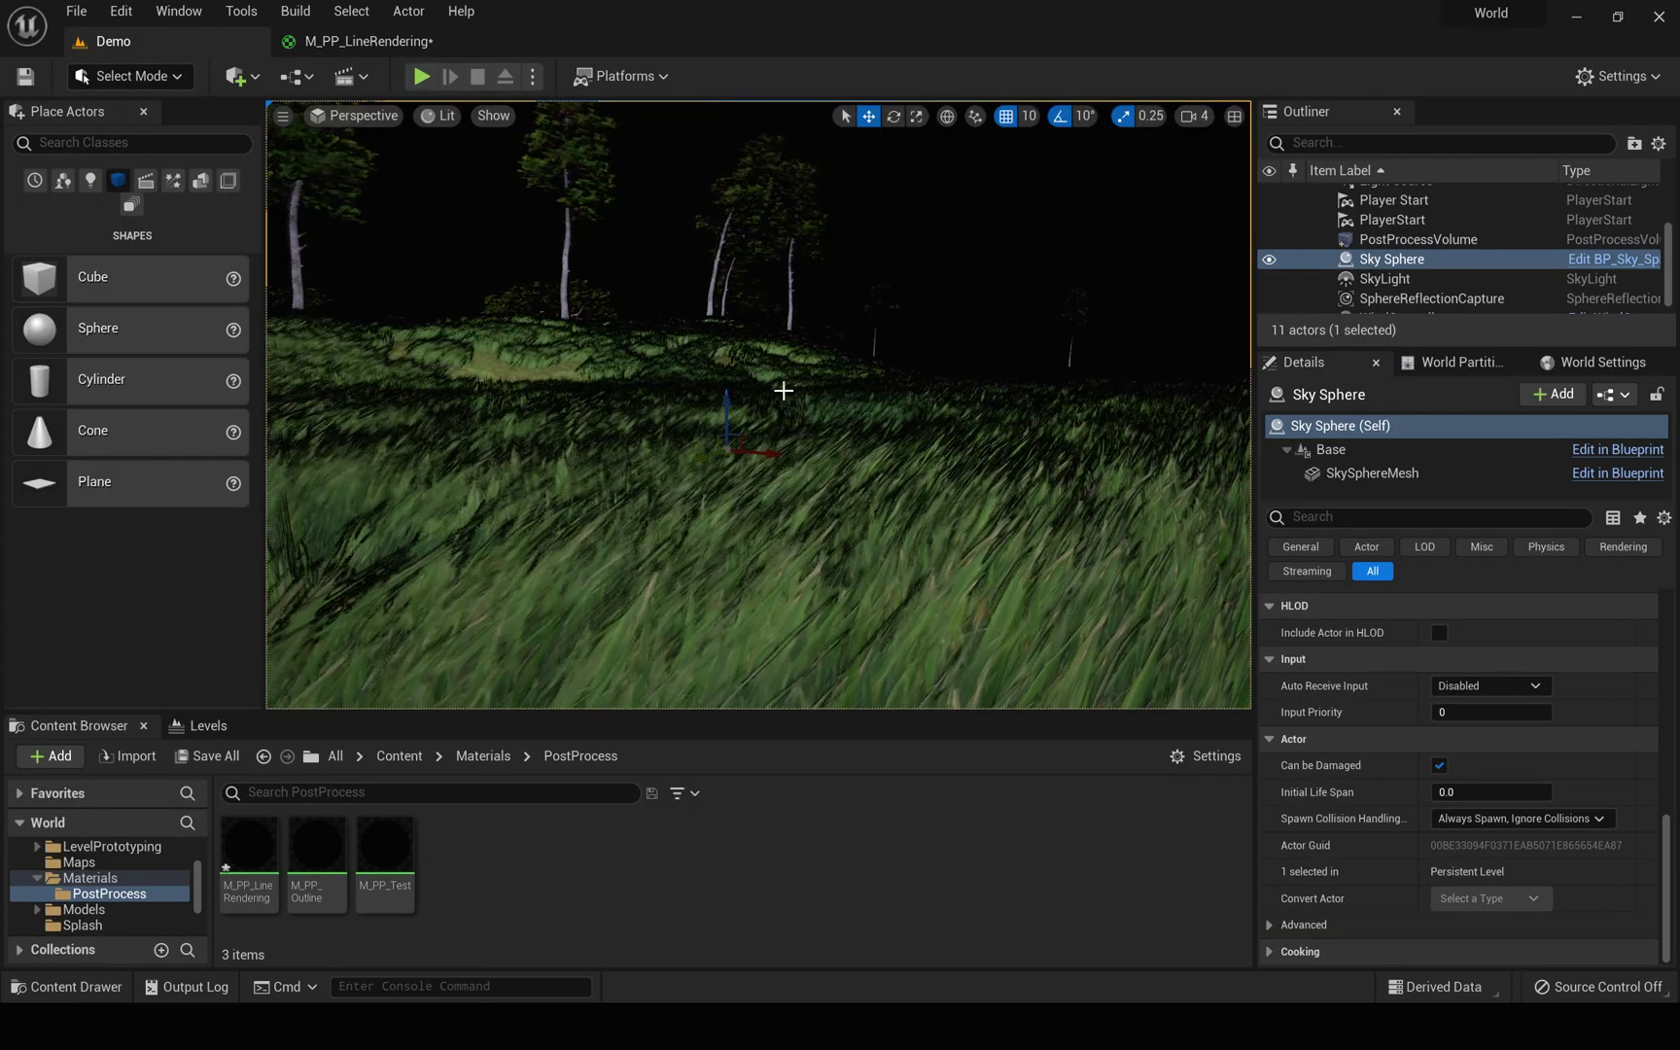
{"action": "right_click_drag", "start_coordinate": [784, 389], "coordinate": [559, 358]}
{"action": "right_click_drag", "start_coordinate": [632, 469], "coordinate": [594, 261]}
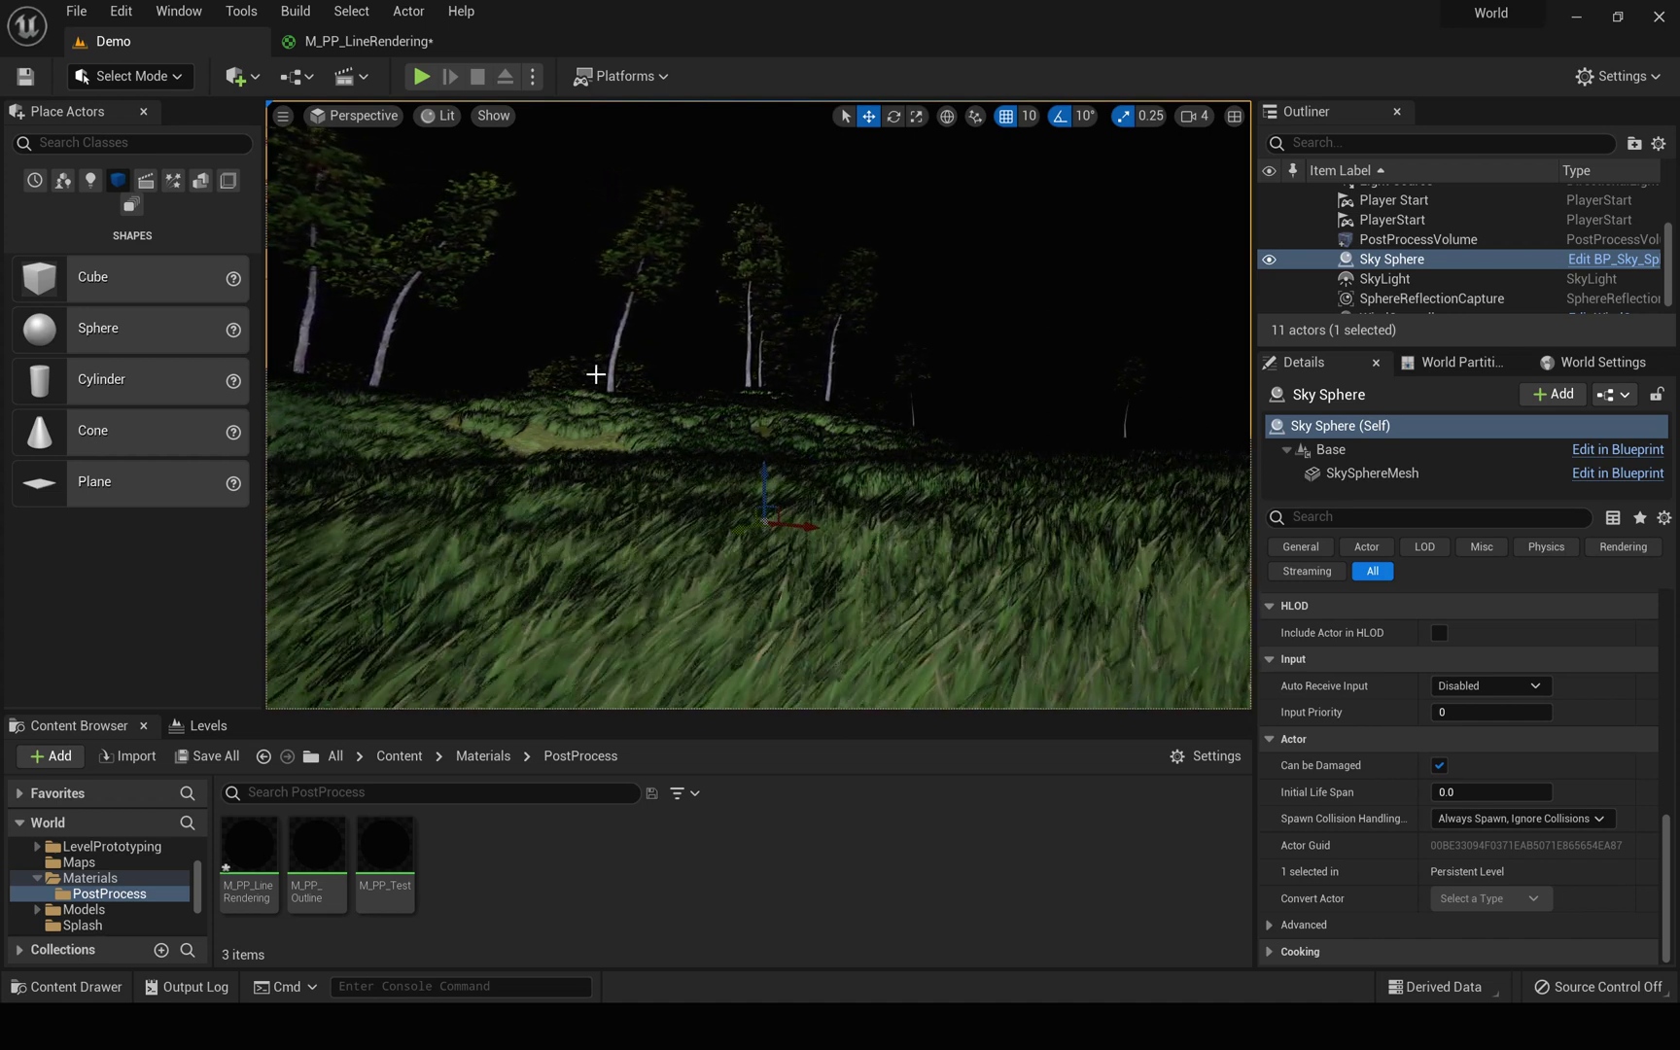
{"action": "right_click_drag", "start_coordinate": [589, 356], "coordinate": [661, 429]}
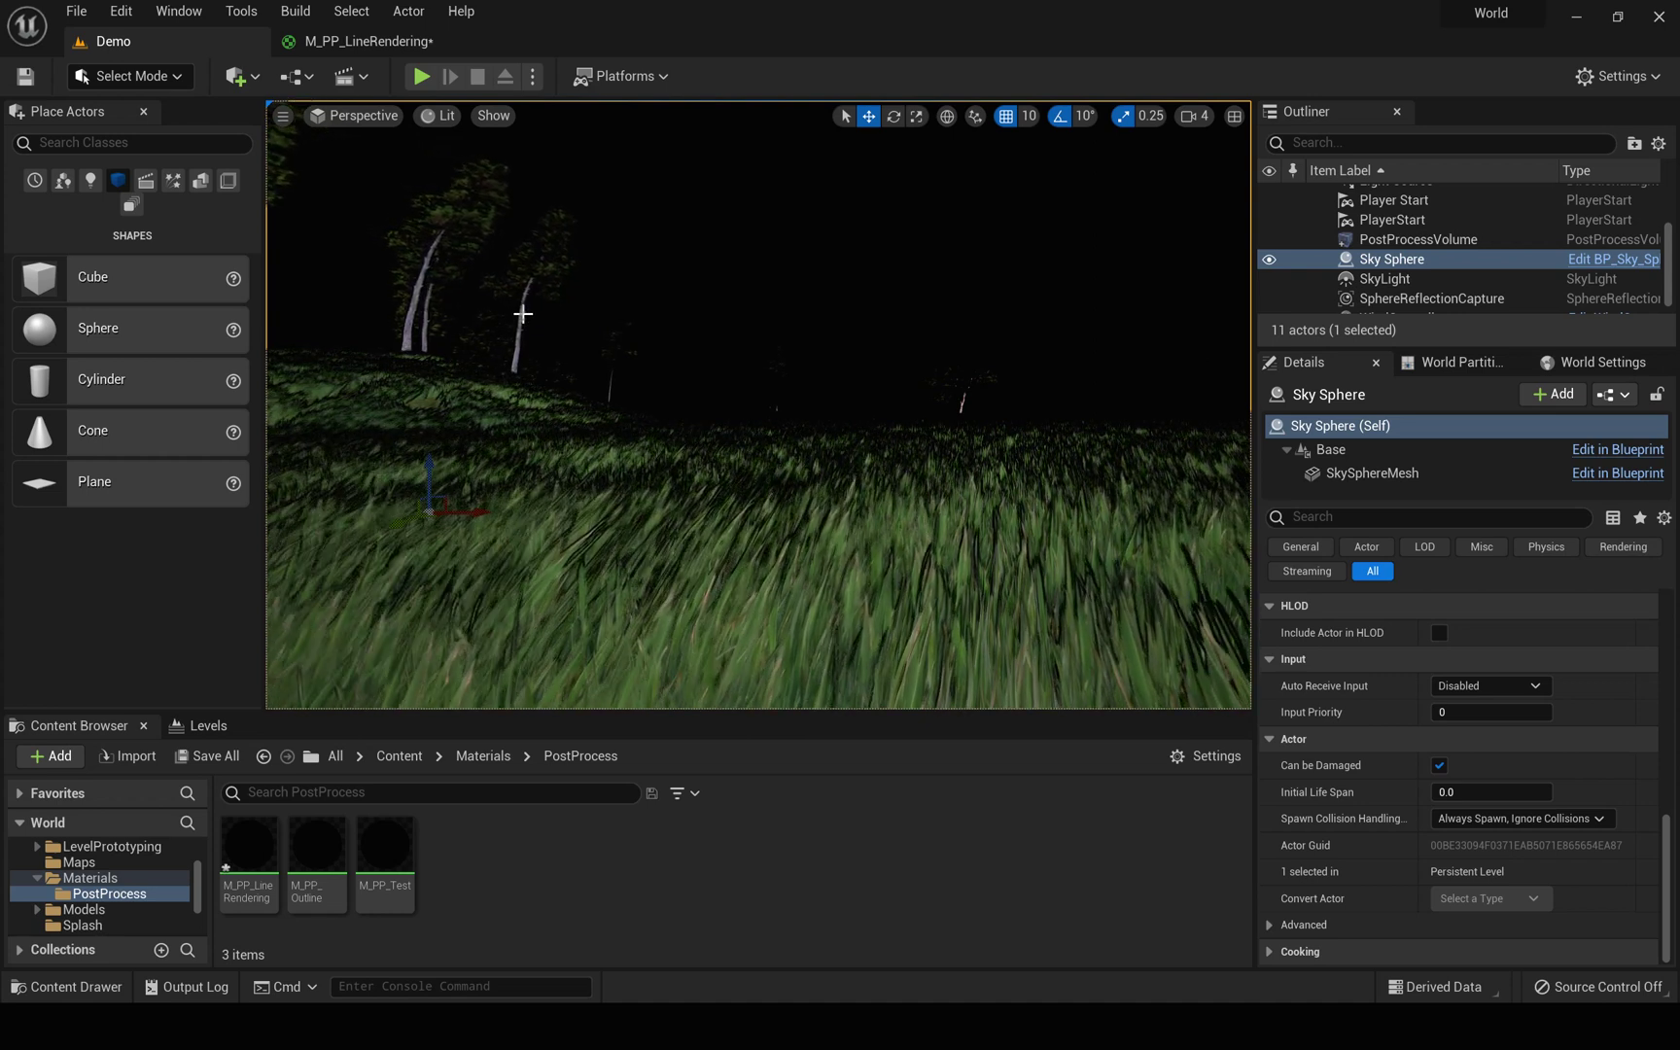
{"action": "left_click", "coordinate": [384, 41]}
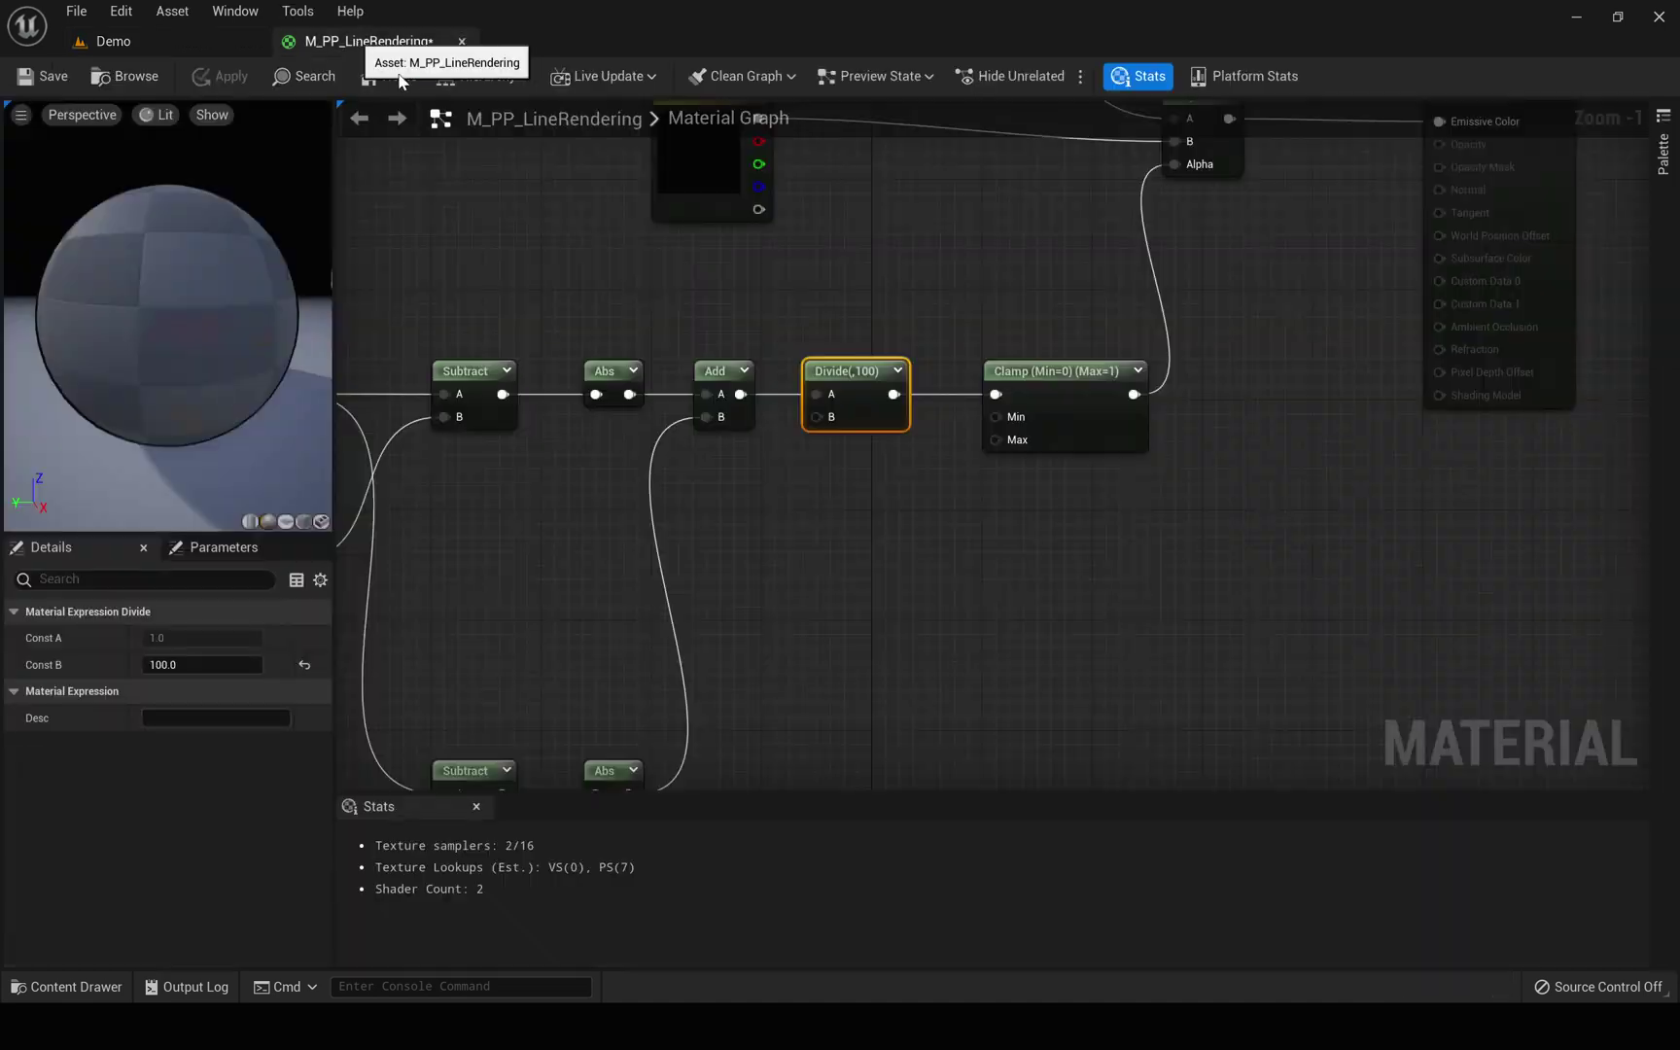
{"action": "left_click", "coordinate": [194, 41]}
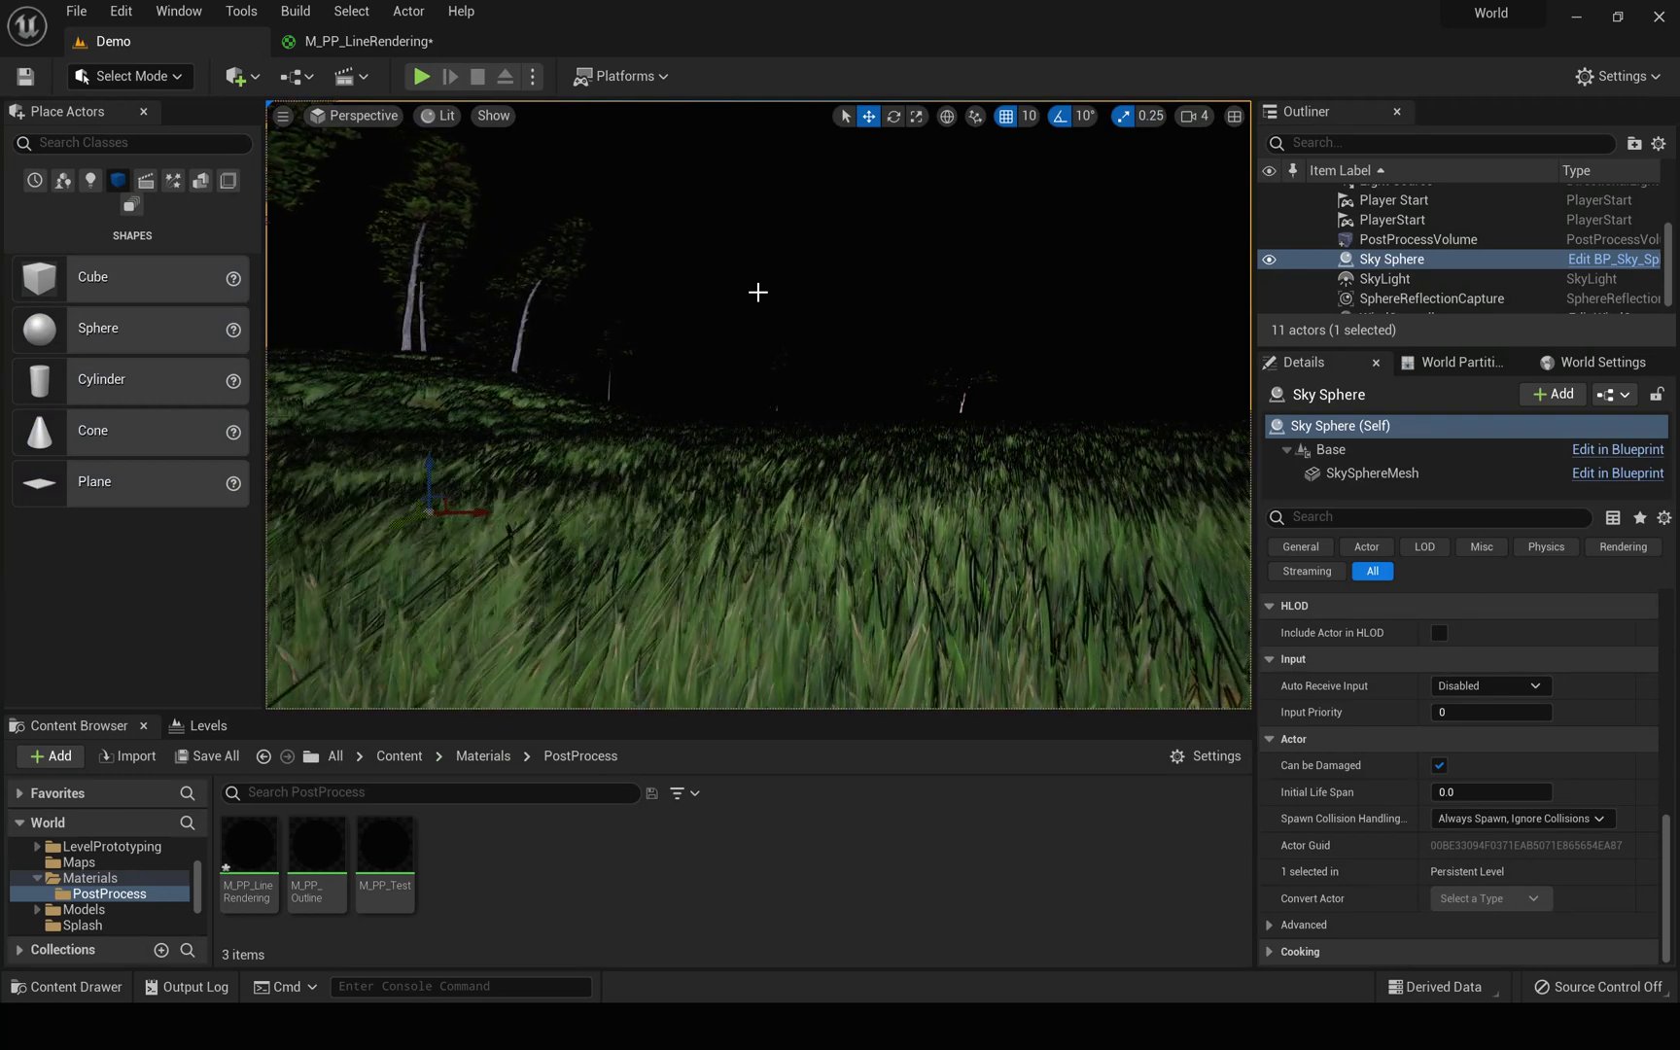
Step: Add a VectorLength node fed into its Vector 3 input by the Color output of the upper SceneDepth texture, placed between the two Subtract rows
{"action": "left_click", "coordinate": [416, 40]}
{"action": "right_click_drag", "start_coordinate": [1058, 272], "coordinate": [1272, 284]}
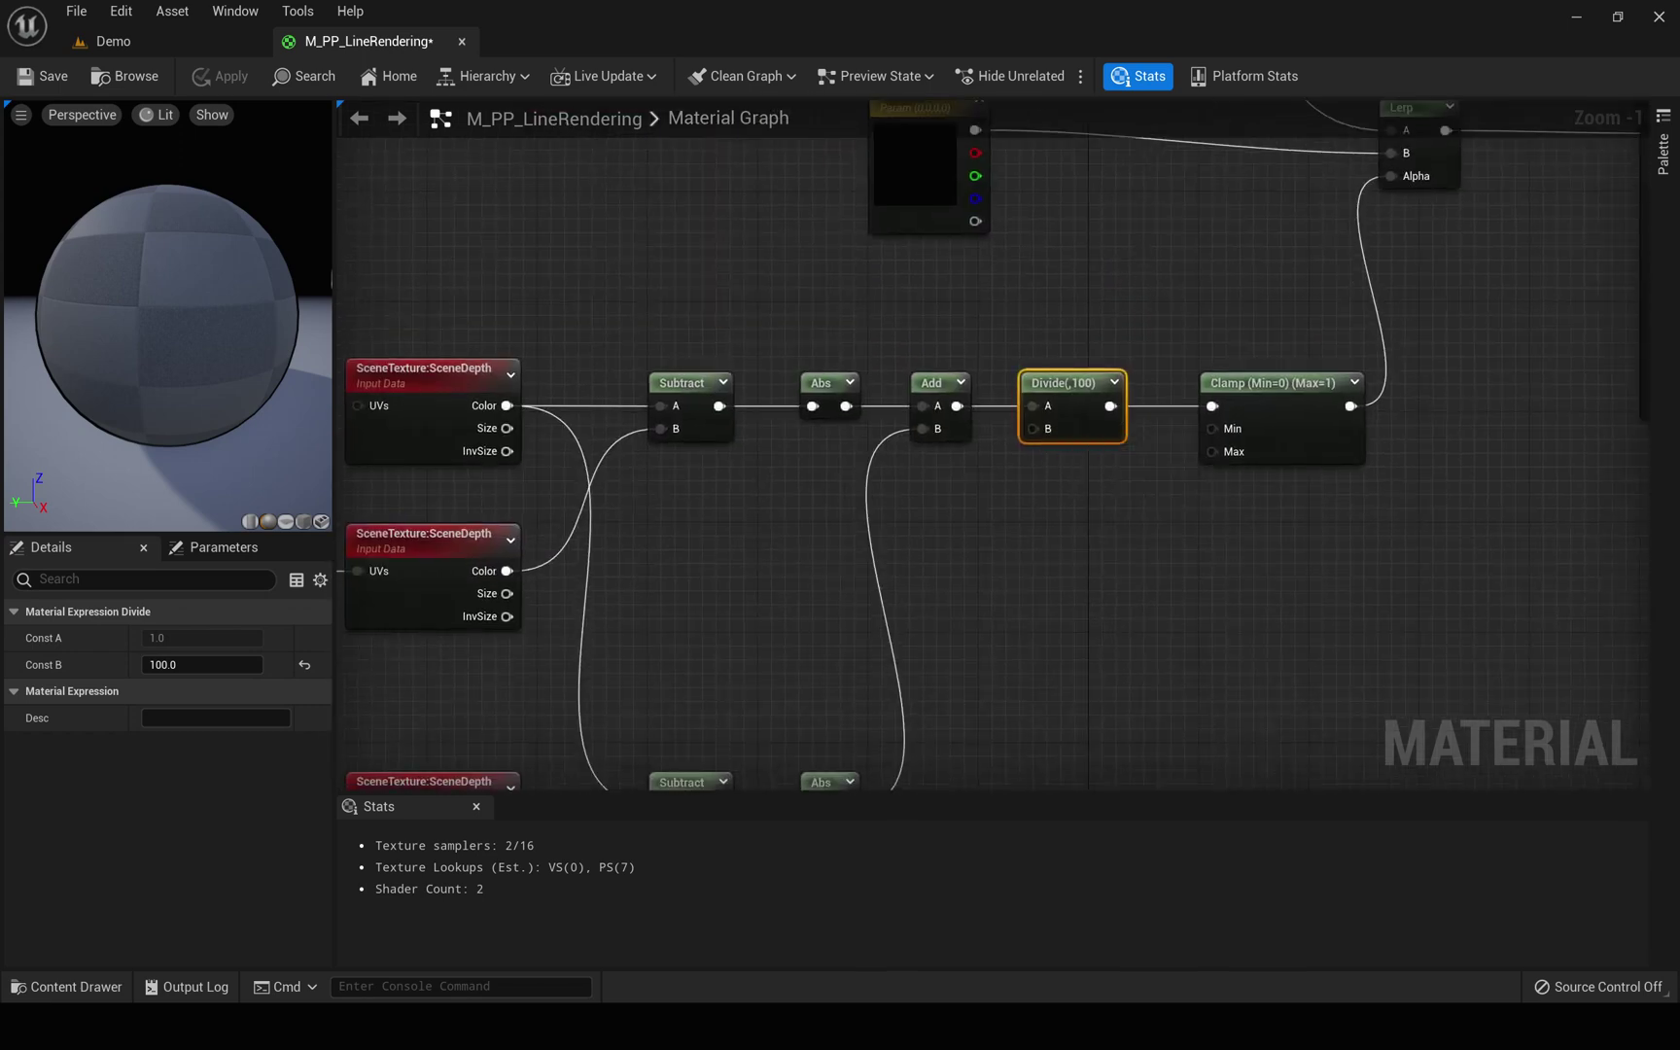
{"action": "right_click_drag", "start_coordinate": [674, 663], "coordinate": [819, 496]}
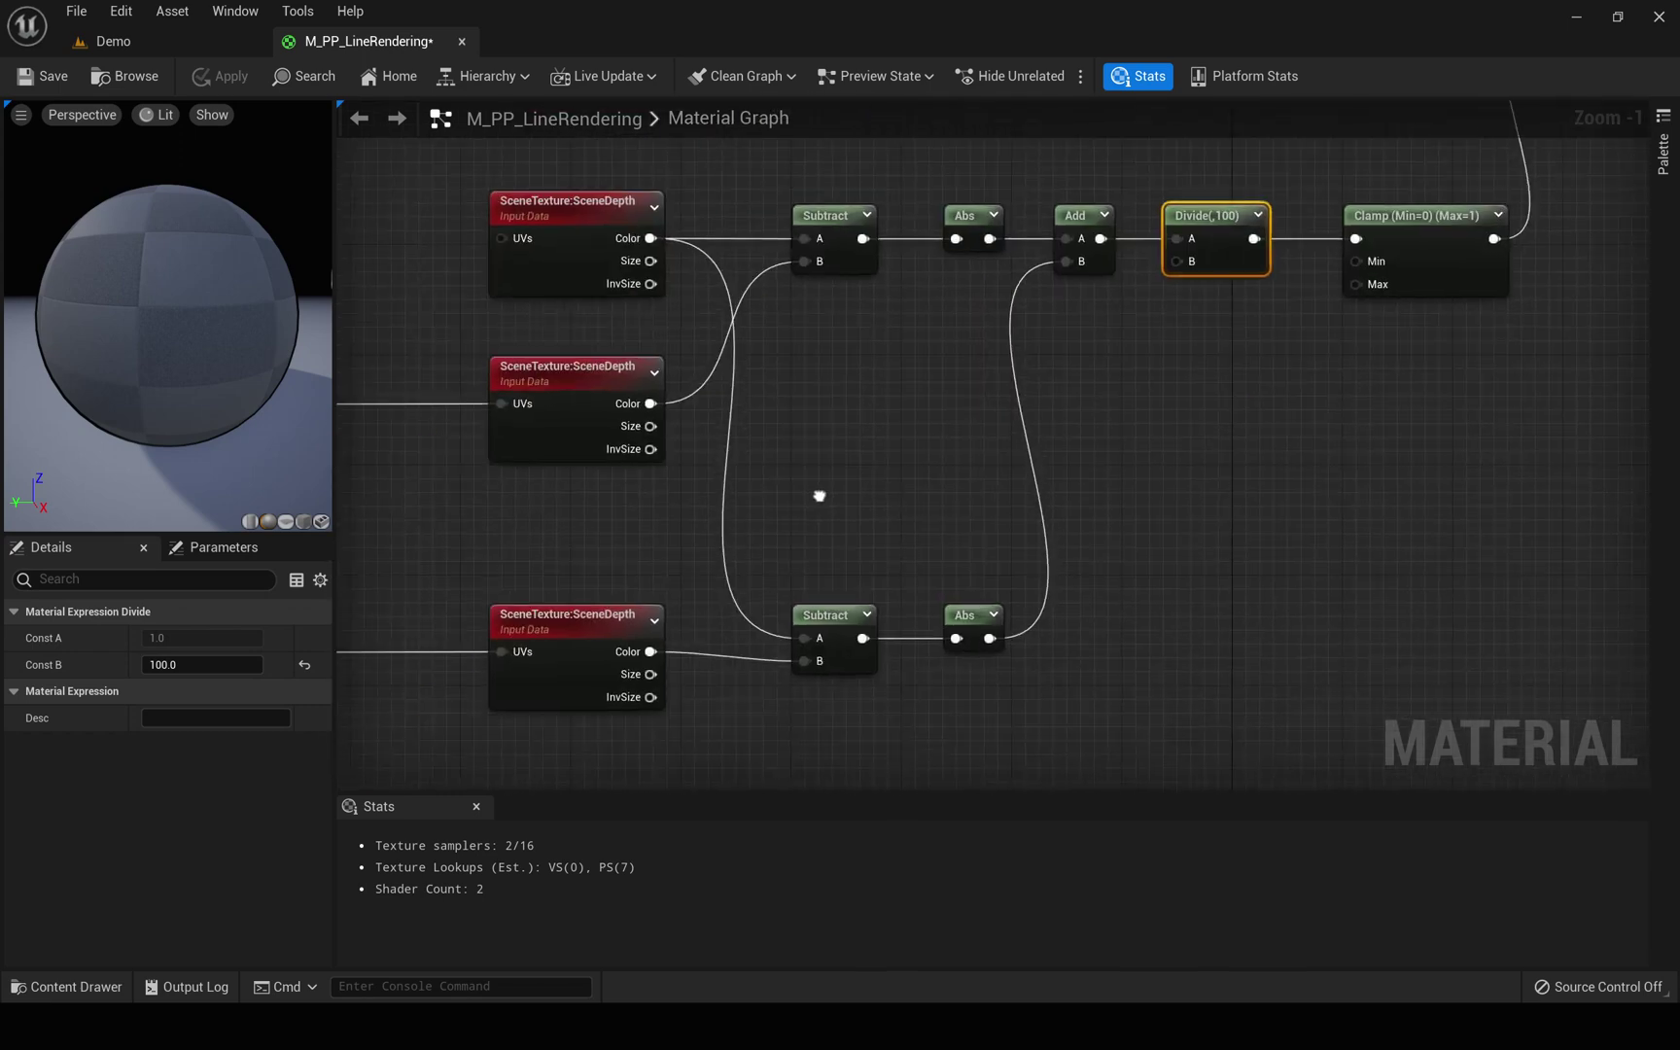
{"action": "right_click_drag", "start_coordinate": [819, 496], "coordinate": [804, 501]}
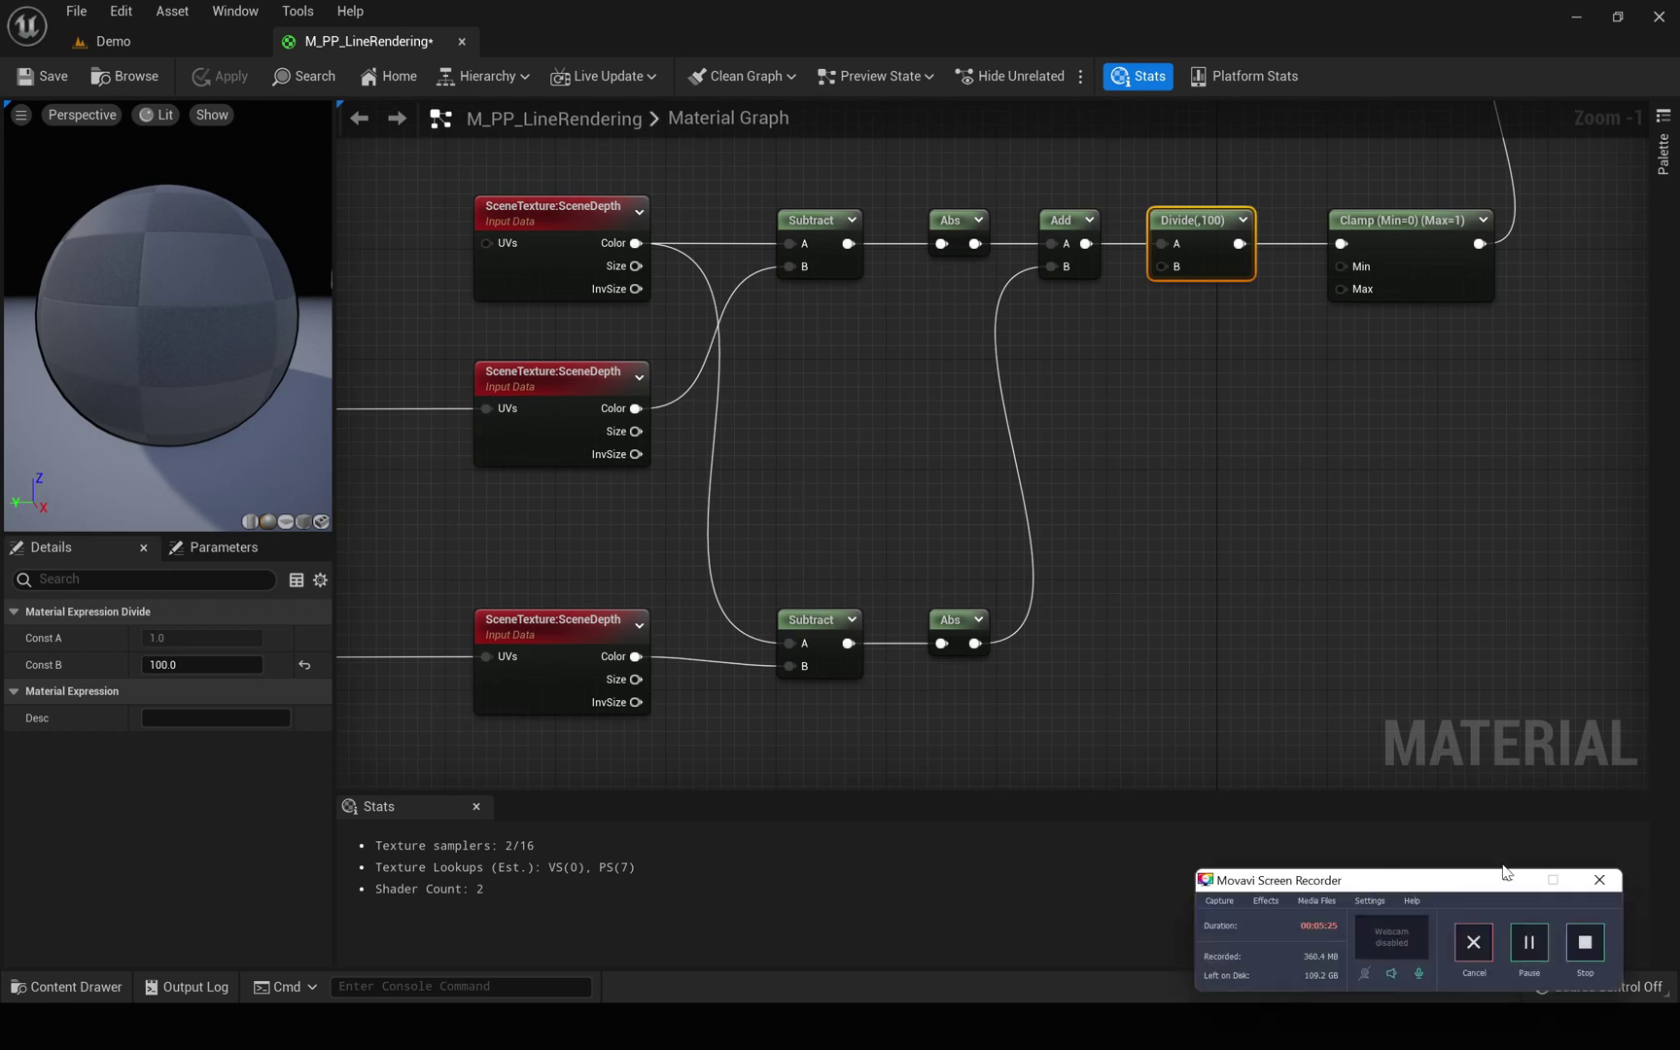
{"action": "left_click", "coordinate": [1512, 881]}
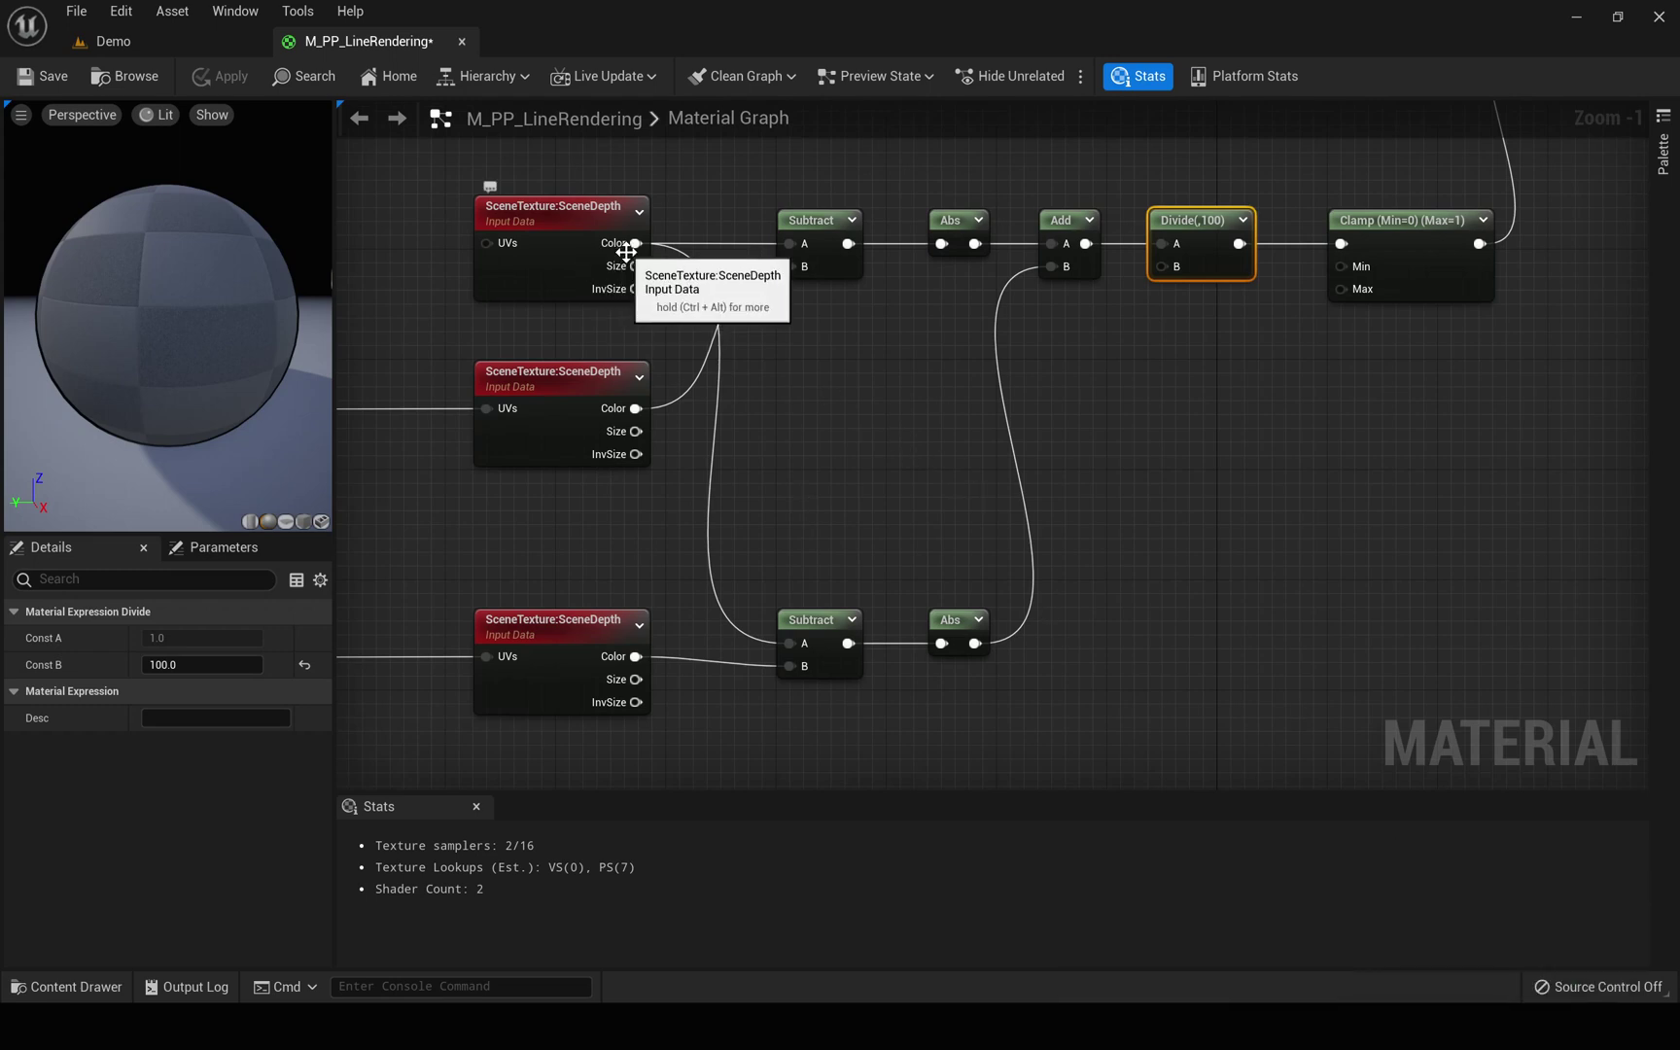
{"action": "left_click_drag", "start_coordinate": [628, 251], "coordinate": [829, 401]}
{"action": "type", "text": "length"}
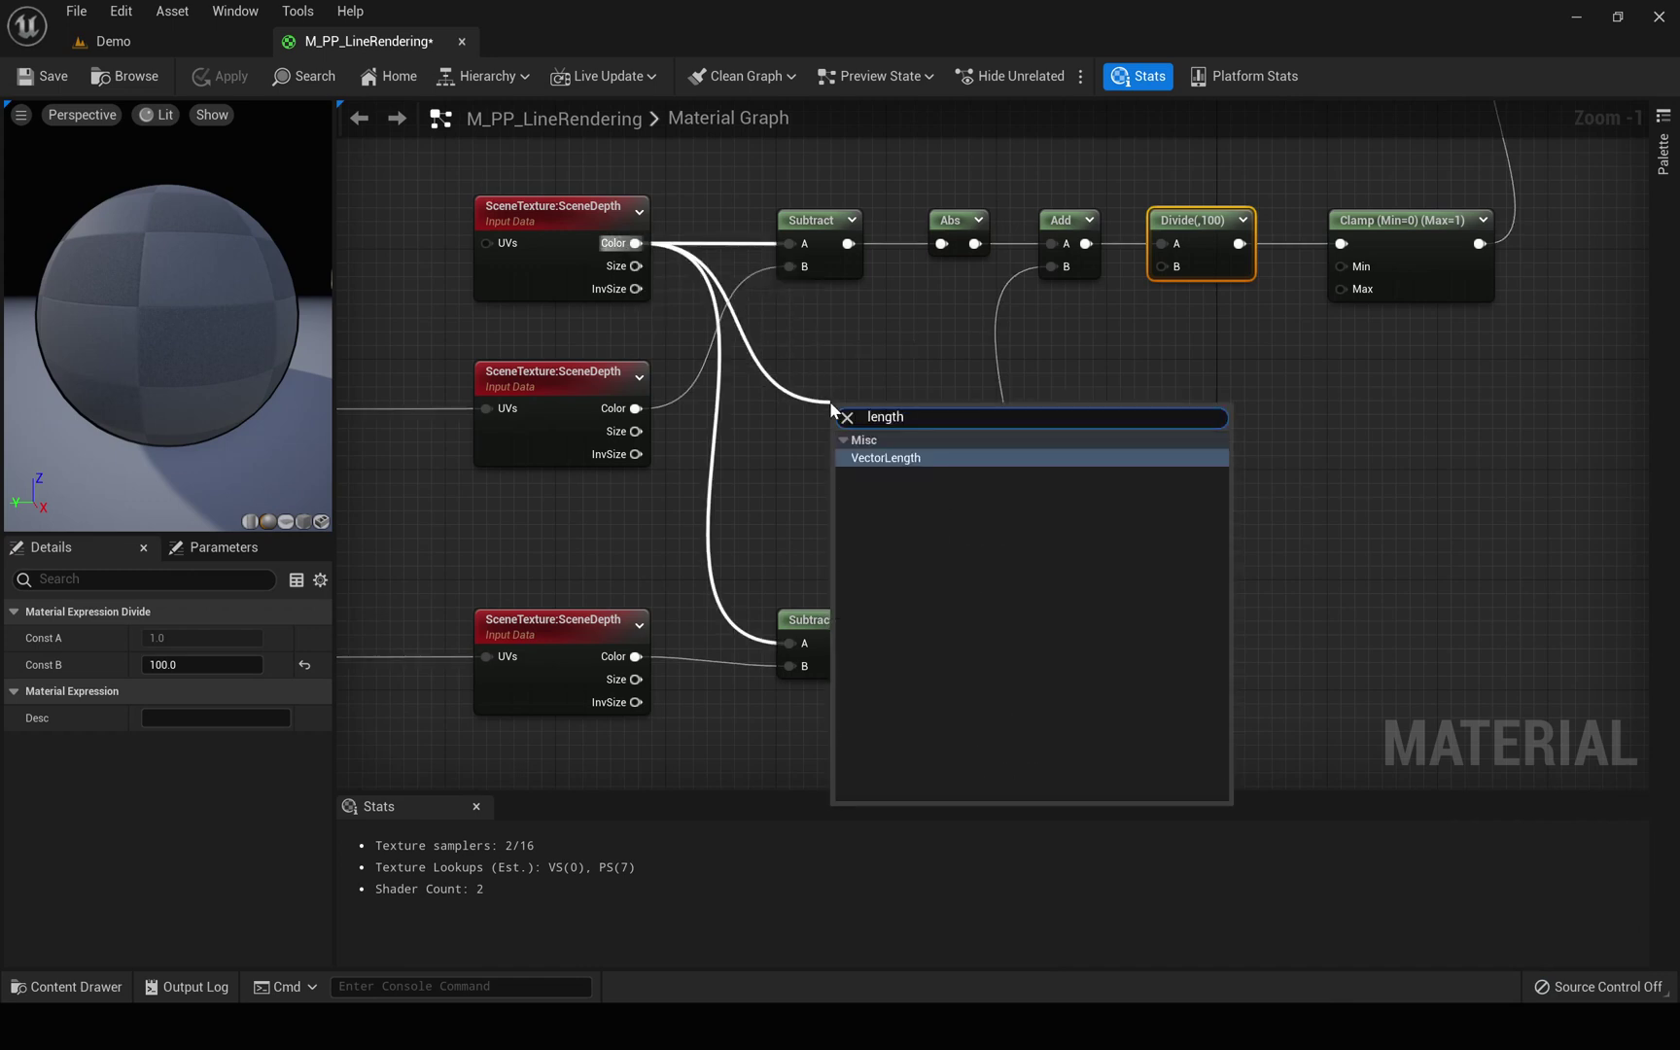
{"action": "key", "text": "Return"}
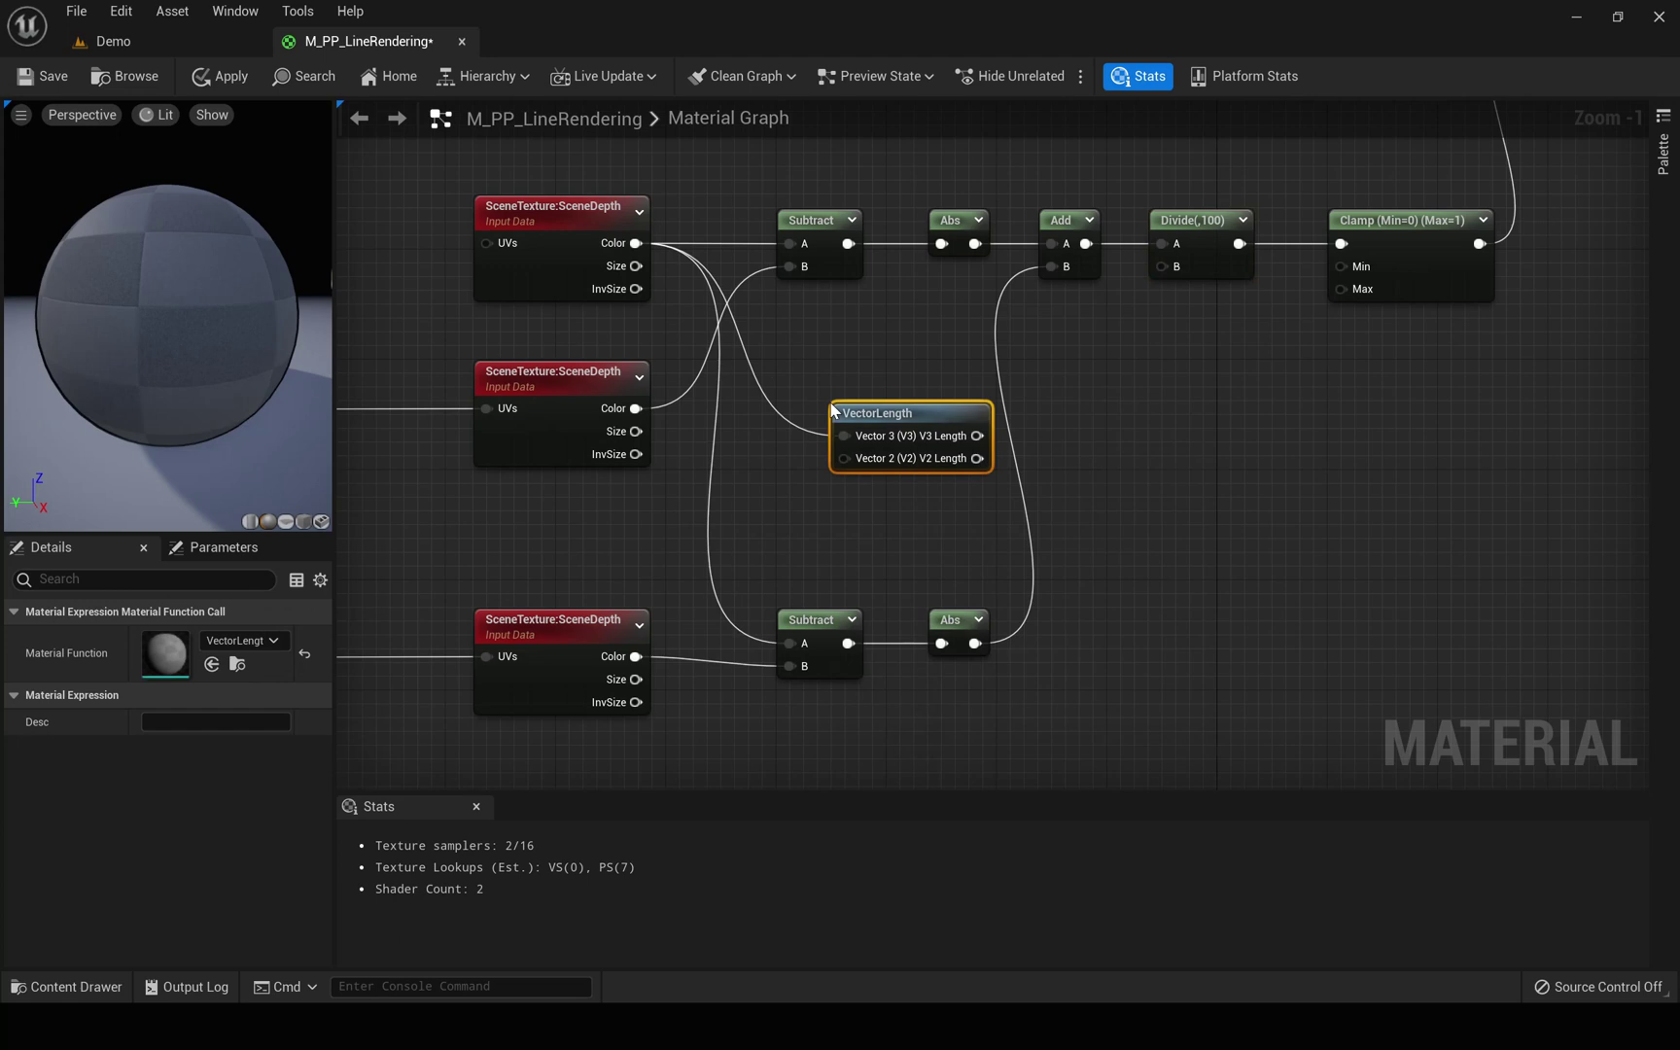
{"action": "left_click_drag", "start_coordinate": [948, 414], "coordinate": [907, 408]}
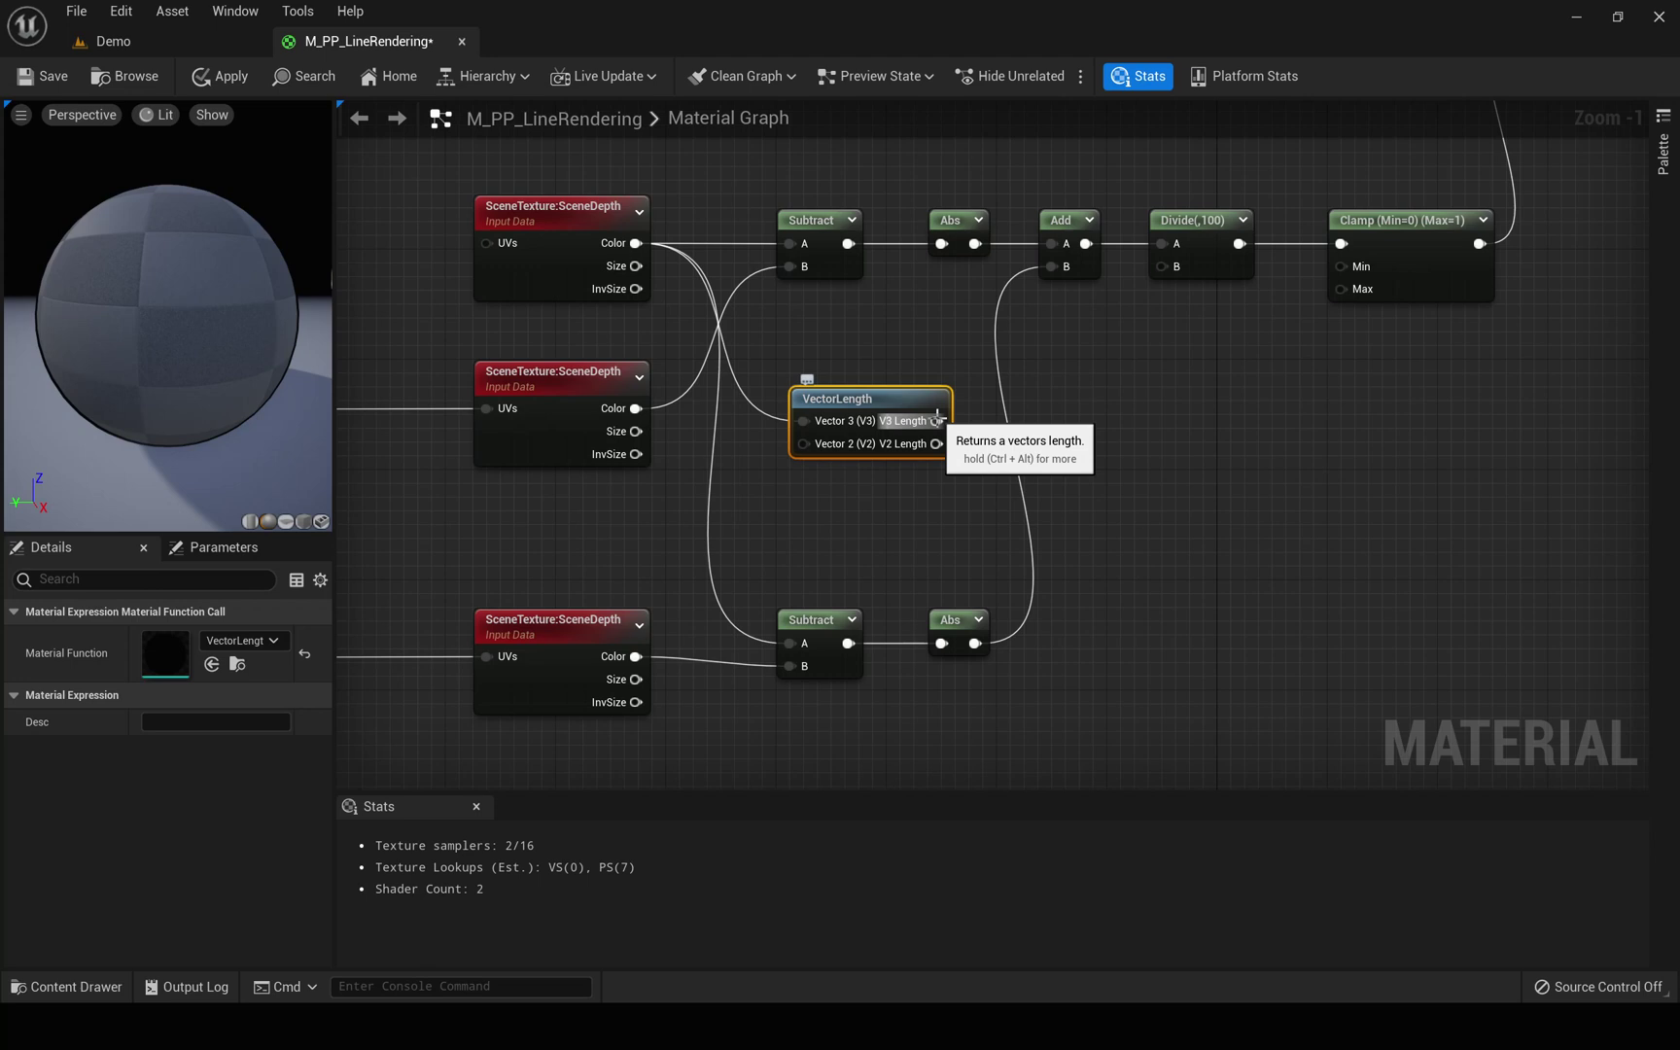
Step: Connect the V3 Length output of VectorLength to the B input of the Divide node
{"action": "left_click_drag", "start_coordinate": [938, 423], "coordinate": [1053, 415]}
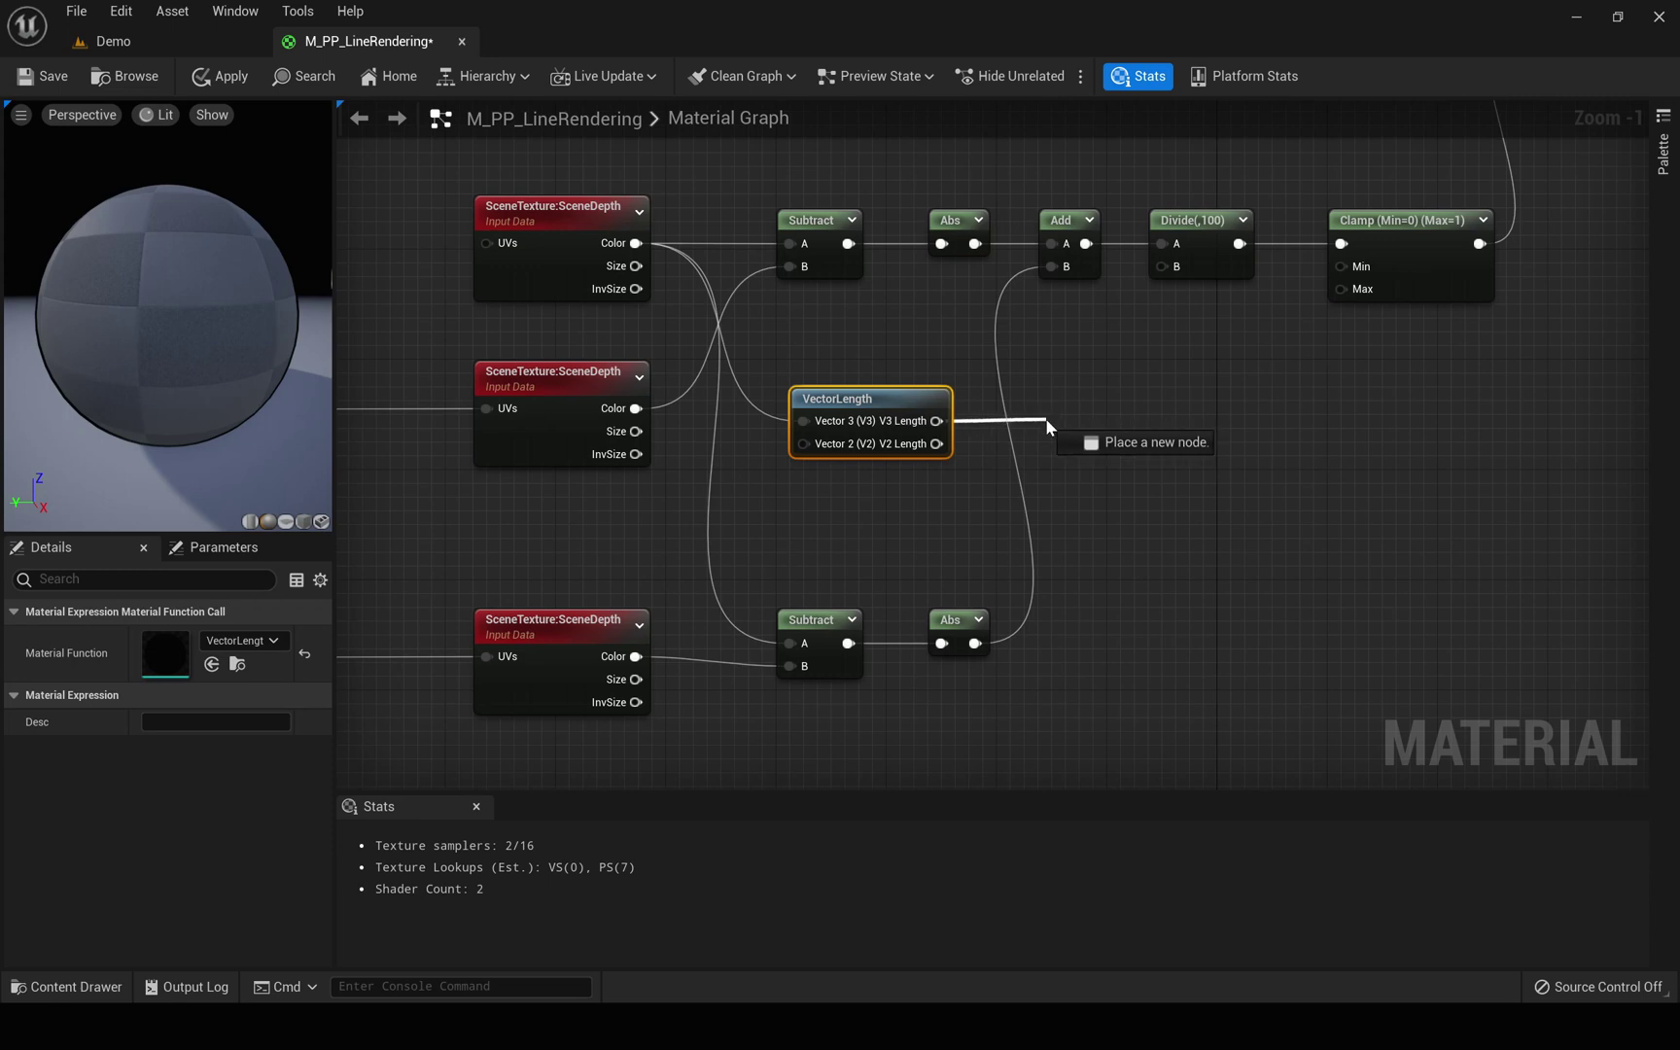
{"action": "left_click_drag", "start_coordinate": [1042, 421], "coordinate": [1046, 418]}
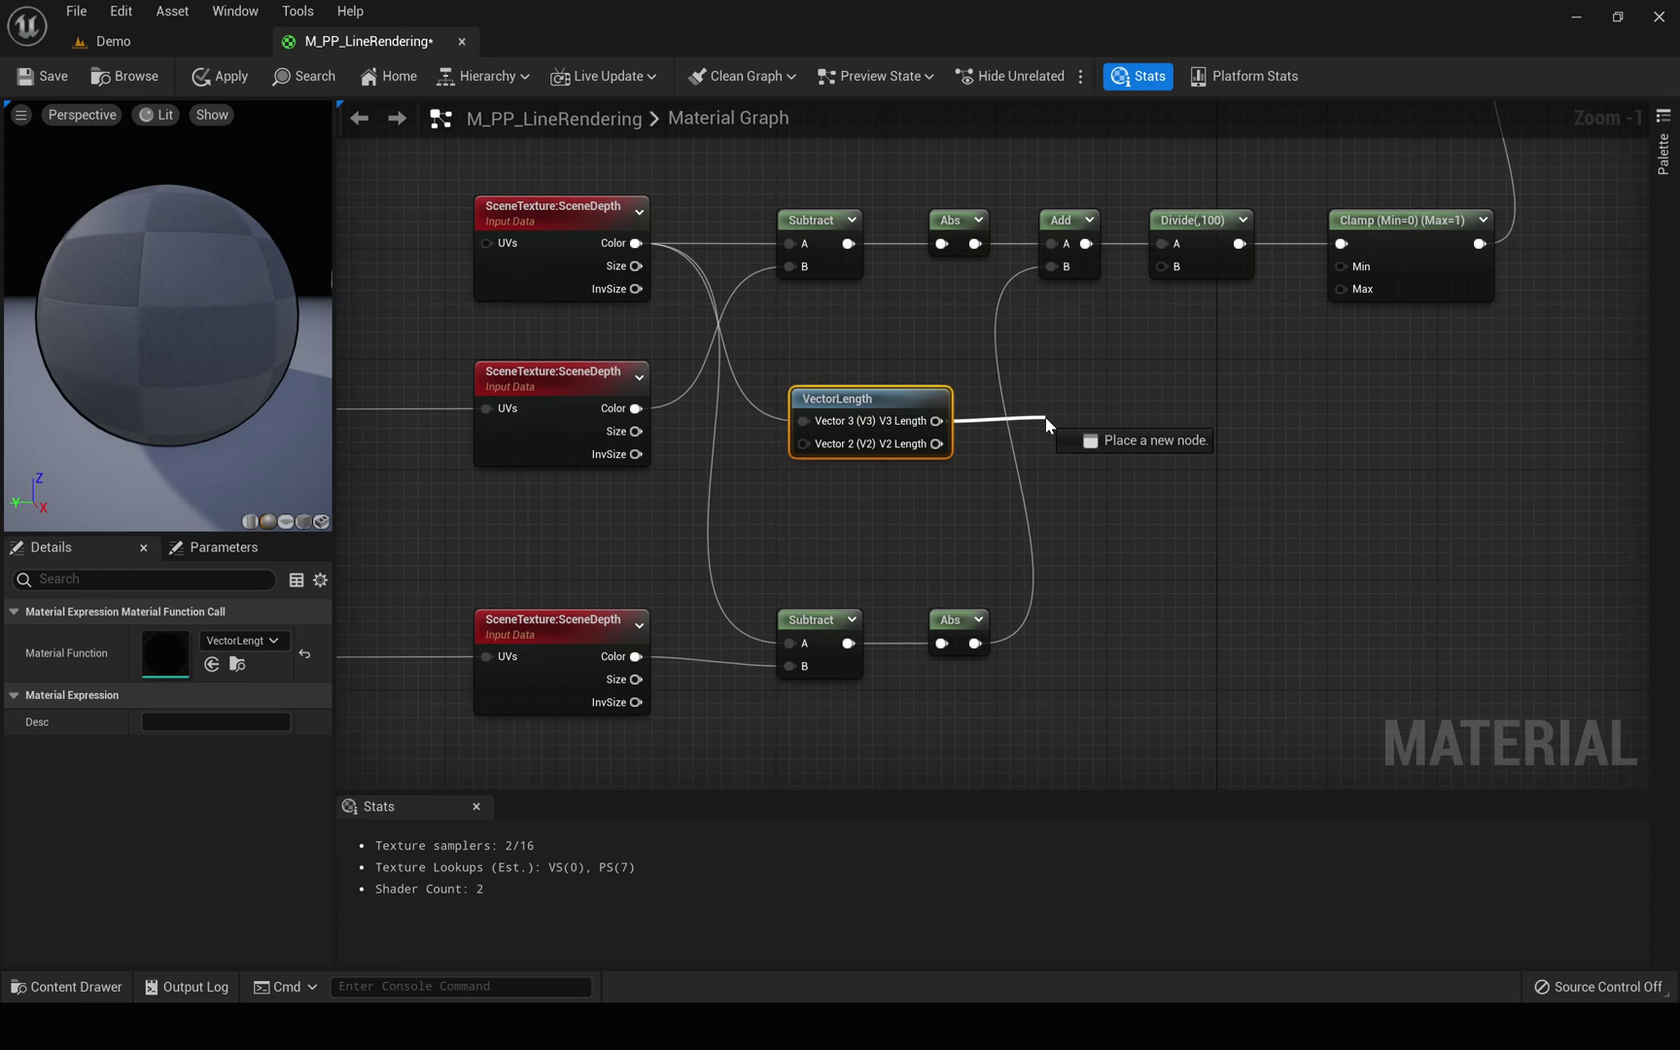
{"action": "left_click_drag", "start_coordinate": [1164, 263], "coordinate": [1166, 266]}
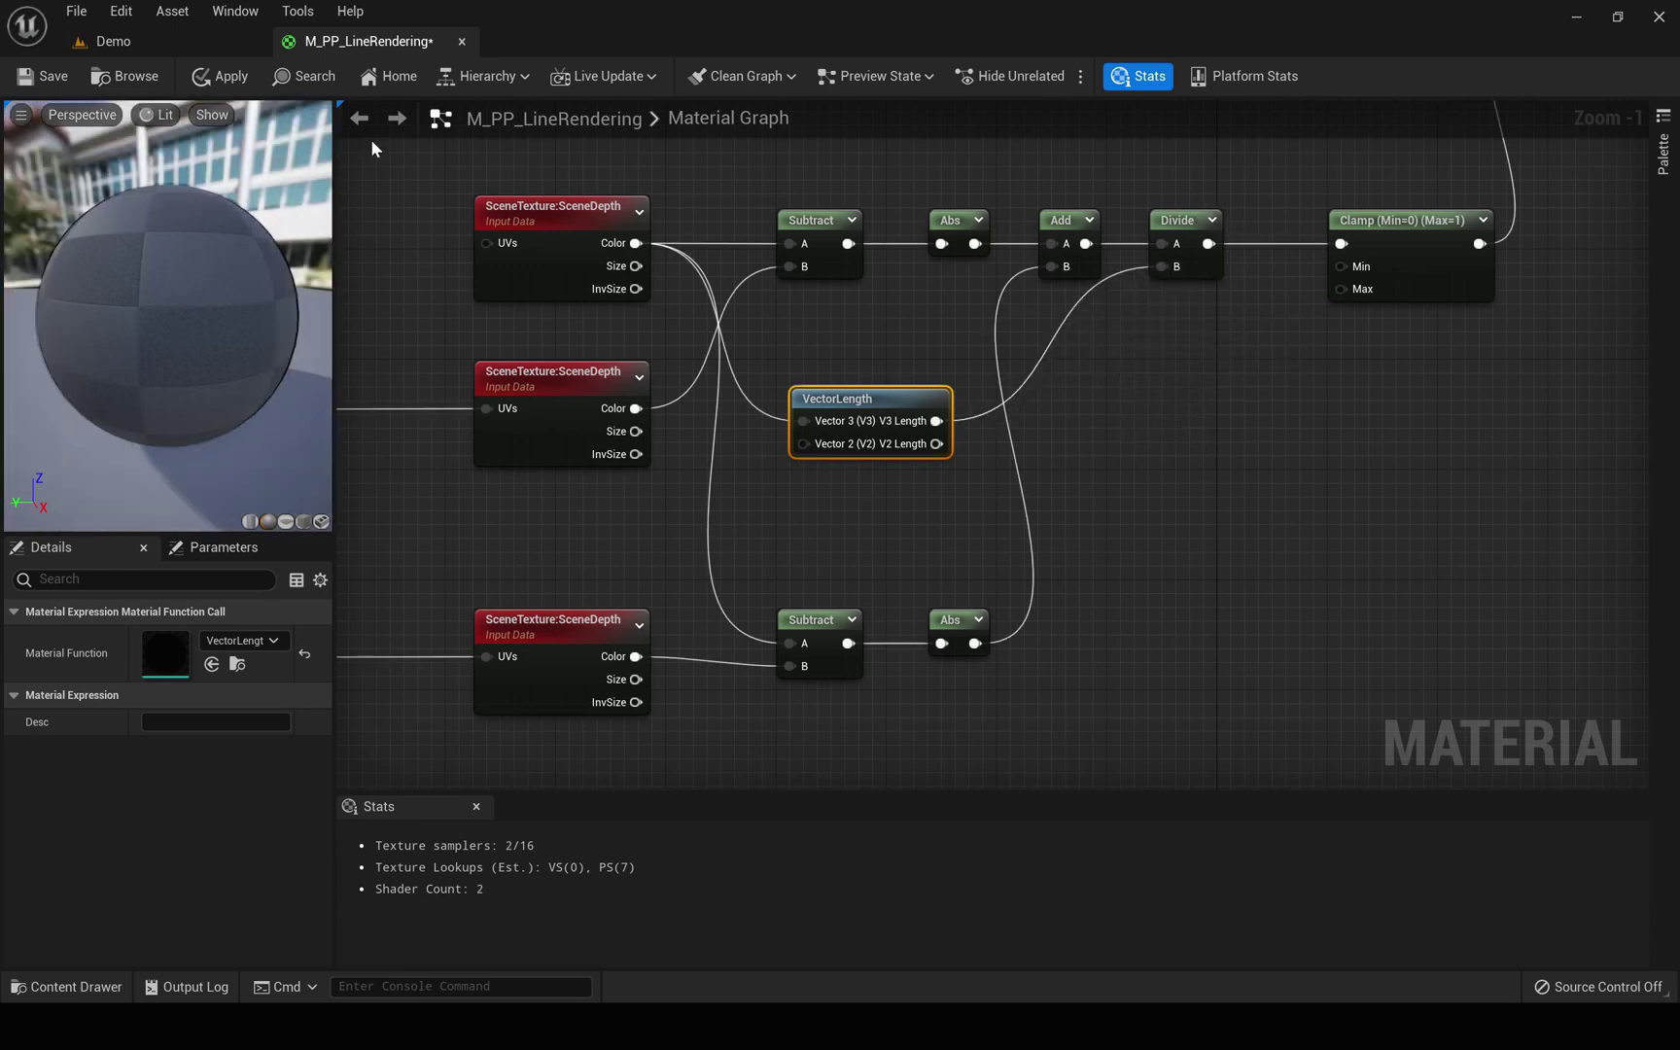
Step: Apply the material change and examine the outlines of the trees, hills and grass in the Demo level from several angles
{"action": "left_click", "coordinate": [114, 40]}
{"action": "right_click_drag", "start_coordinate": [795, 341], "coordinate": [686, 344]}
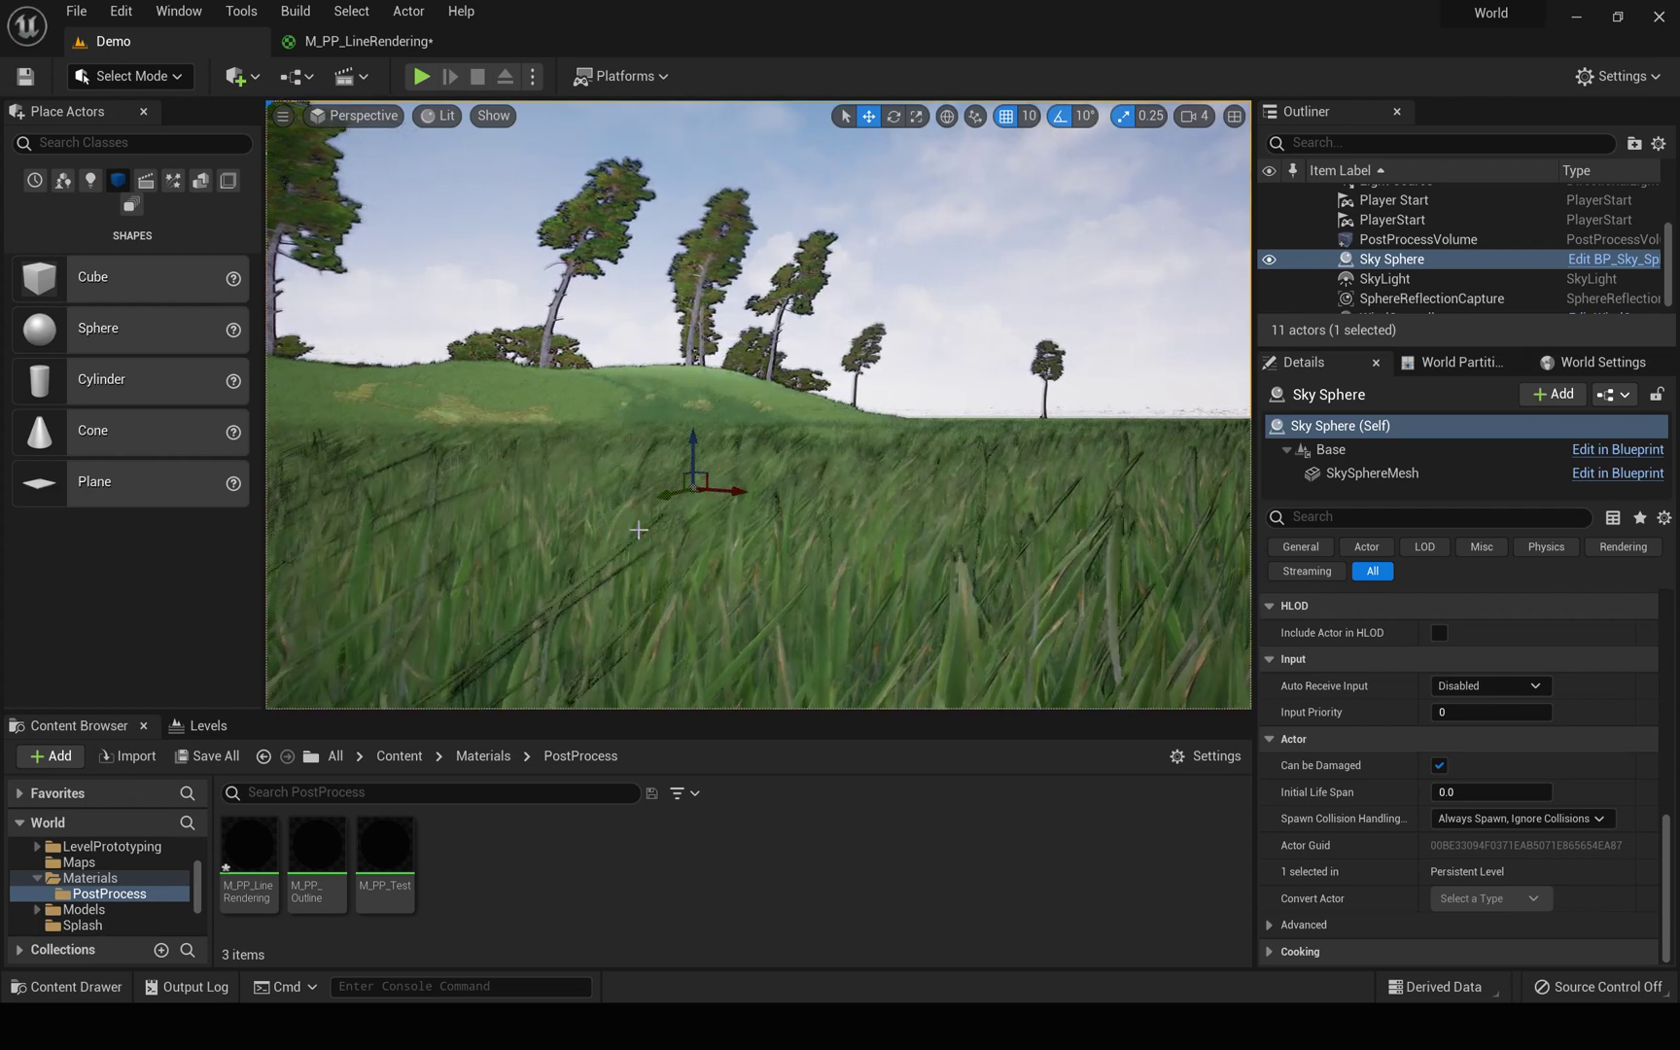
{"action": "right_click_drag", "start_coordinate": [783, 480], "coordinate": [462, 475]}
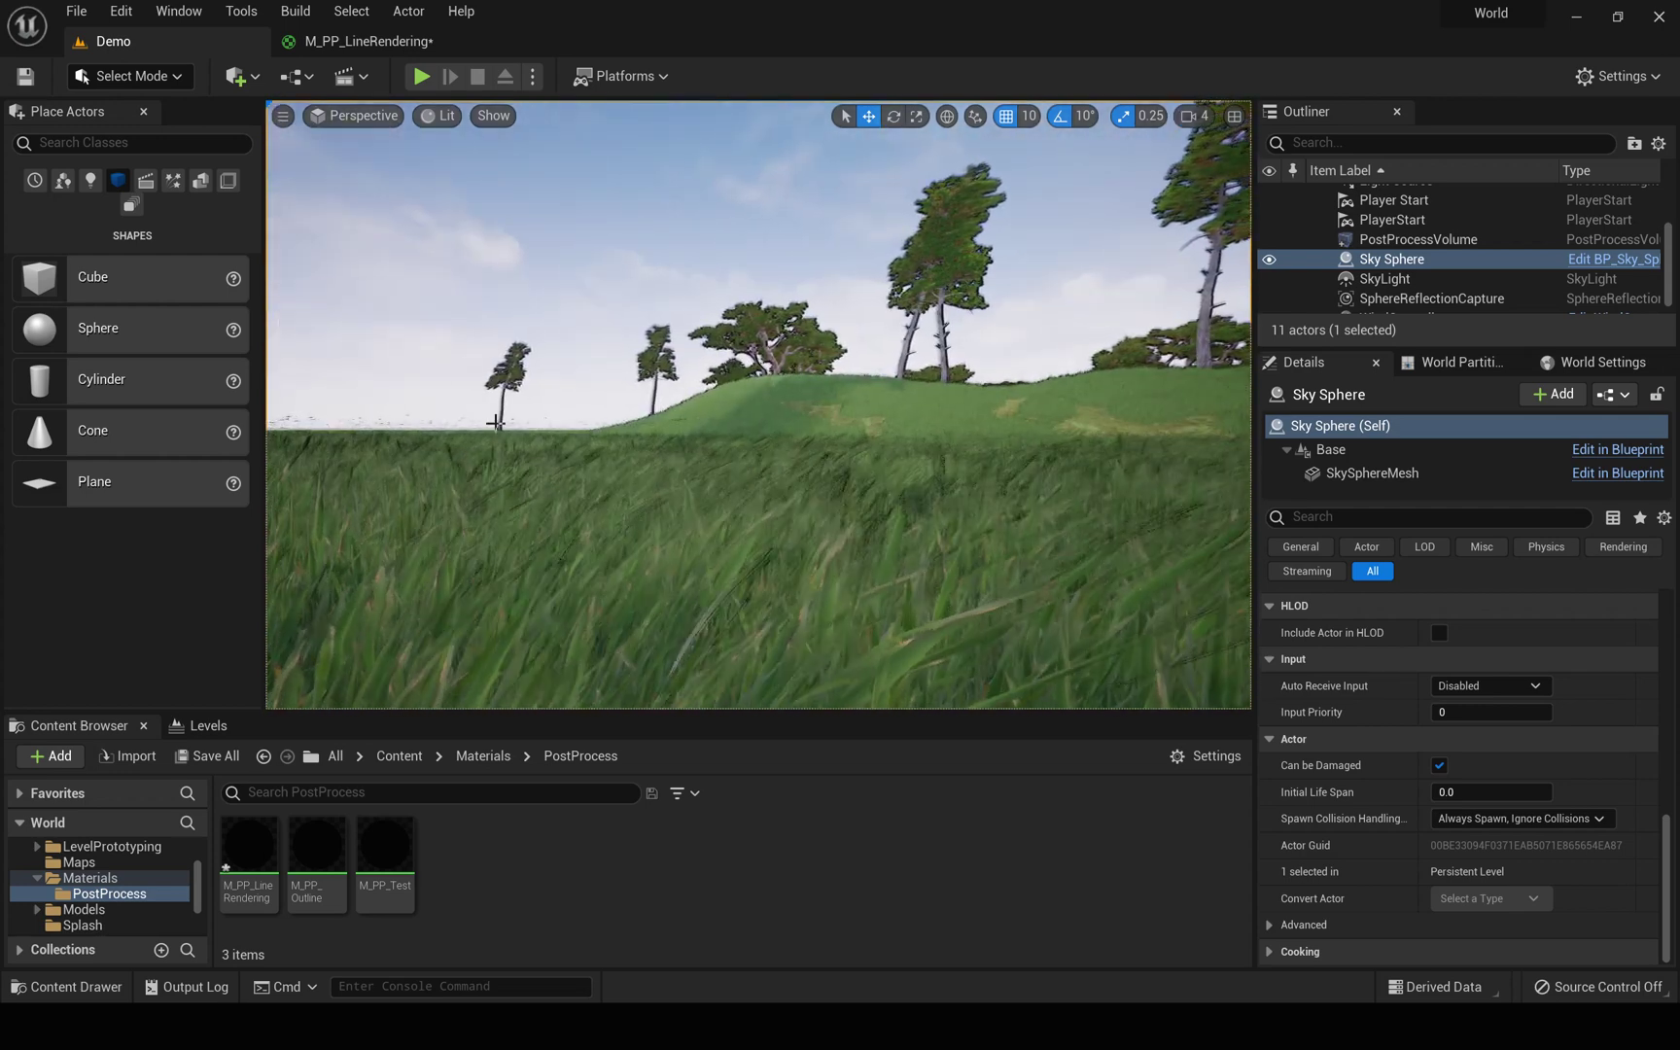
{"action": "right_click_drag", "start_coordinate": [781, 481], "coordinate": [729, 476]}
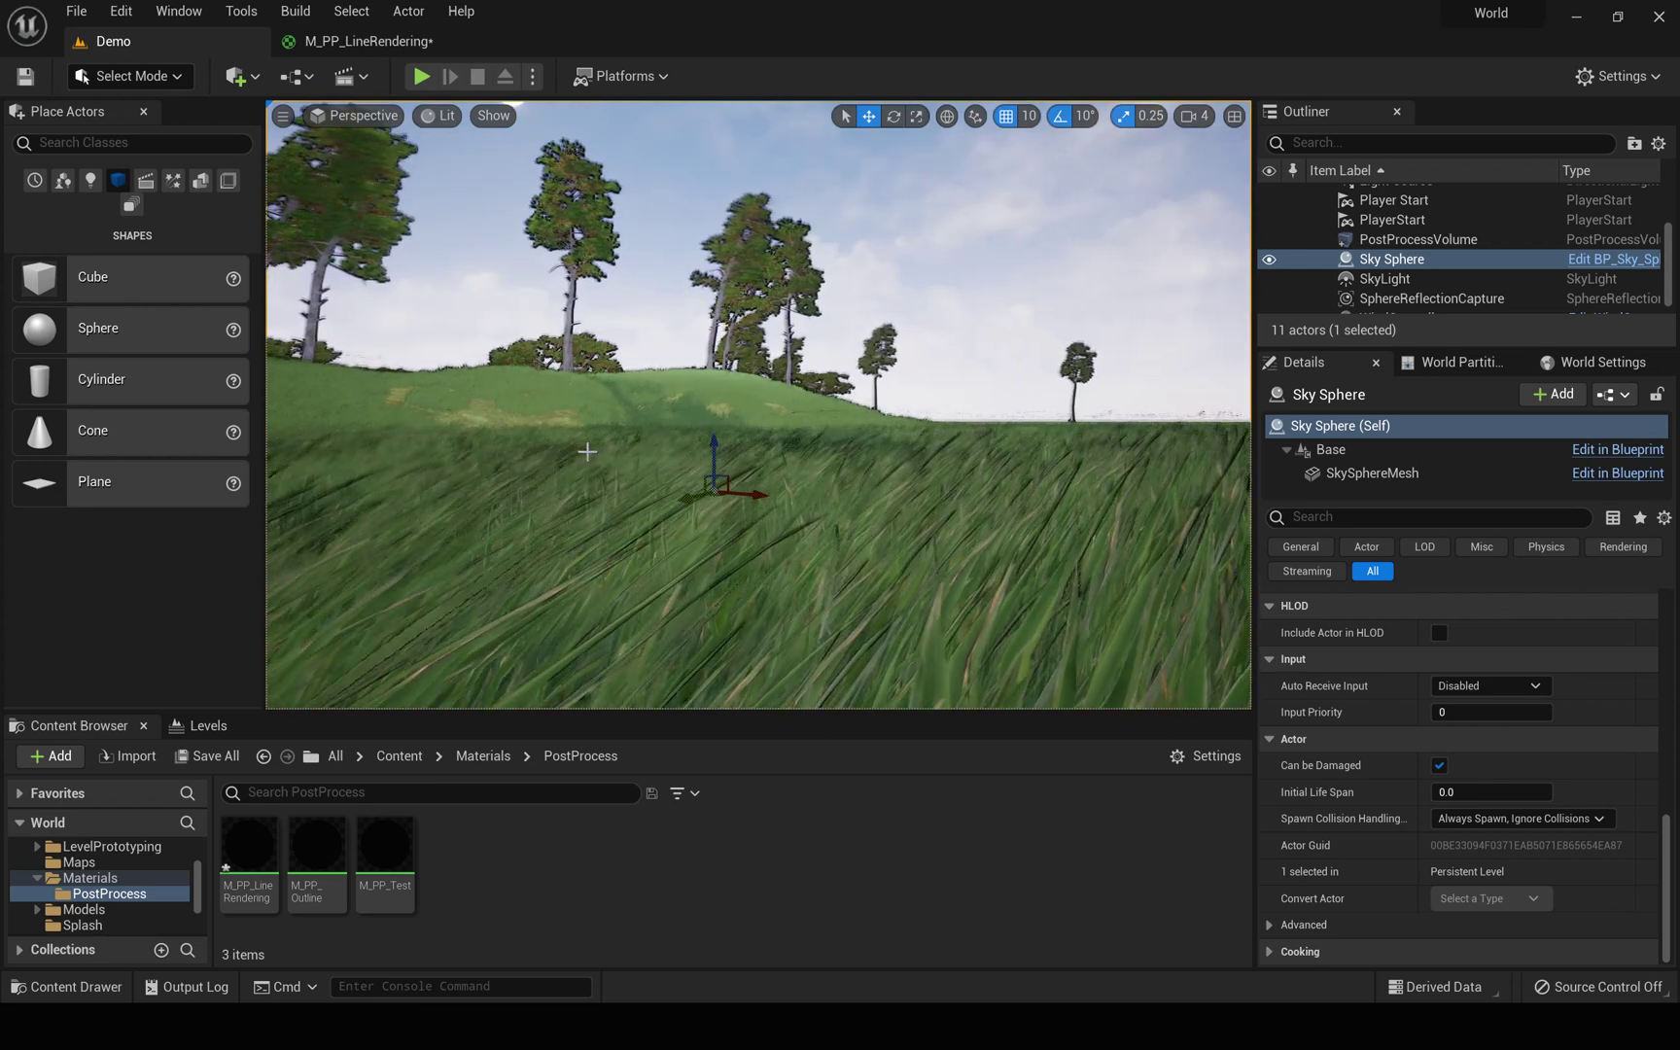
{"action": "key", "text": "d"}
{"action": "right_click_drag", "start_coordinate": [585, 450], "coordinate": [599, 449]}
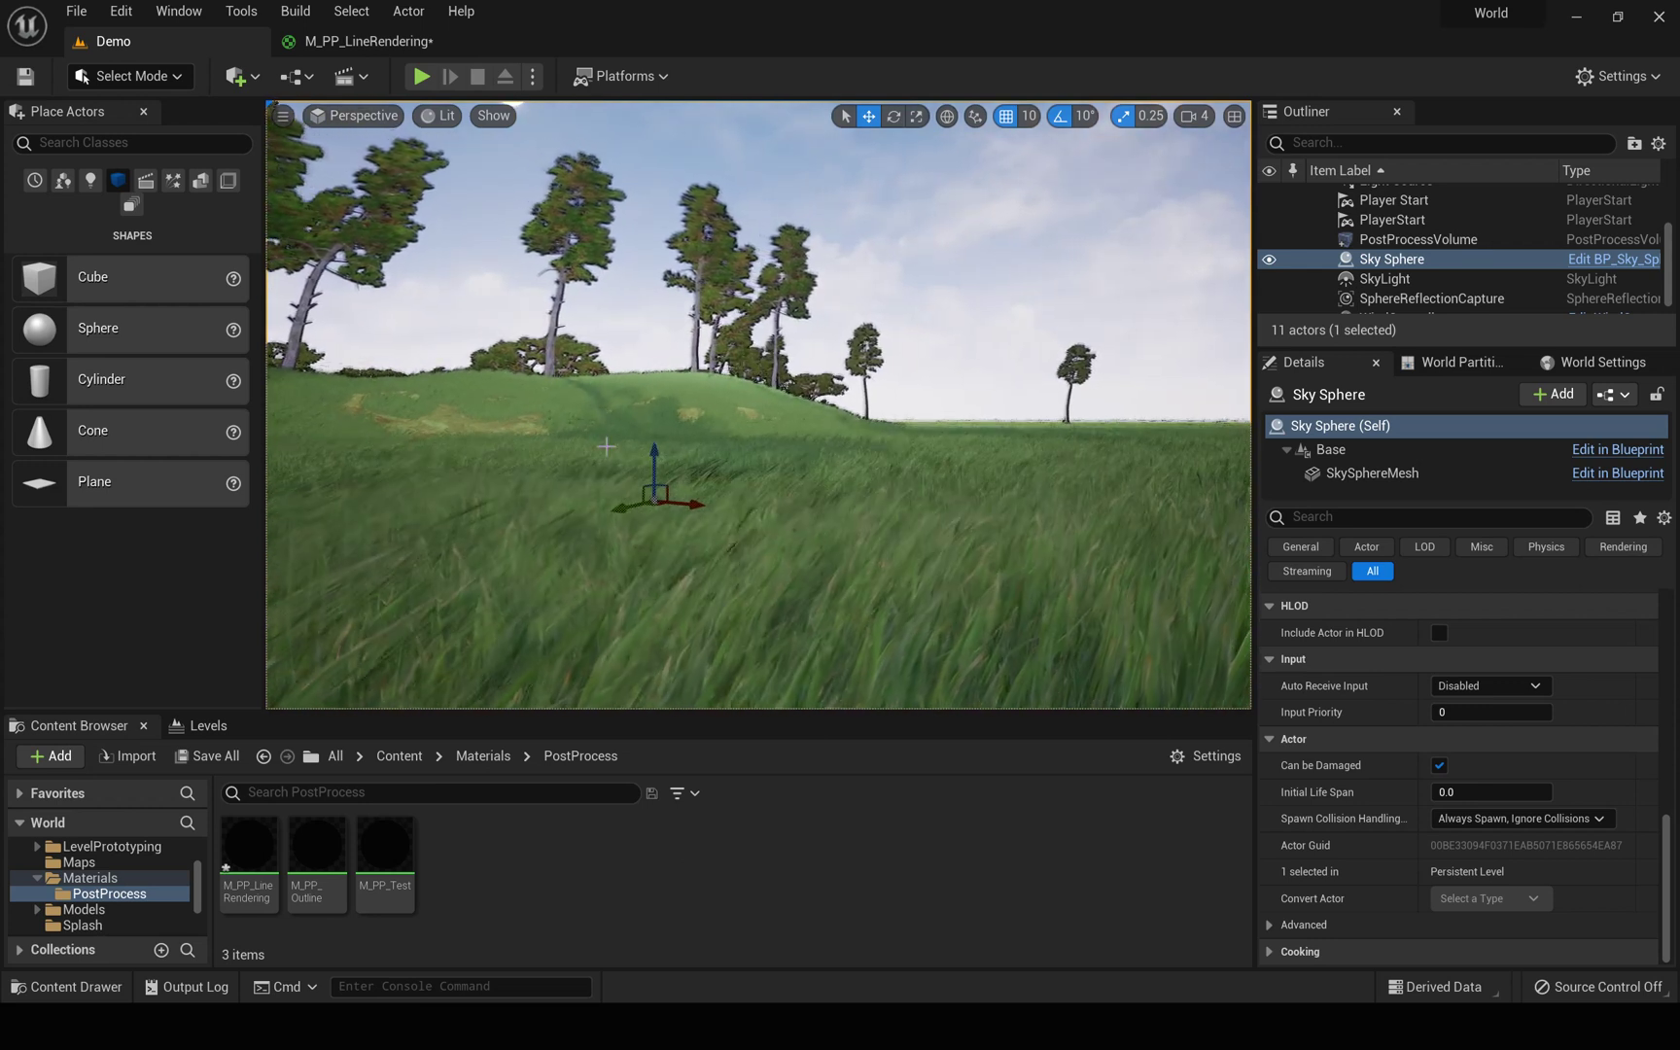
Step: Play the Demo level, move the character through the grass, check the lines in full screen, and stop playing
{"action": "key", "text": "alt+p"}
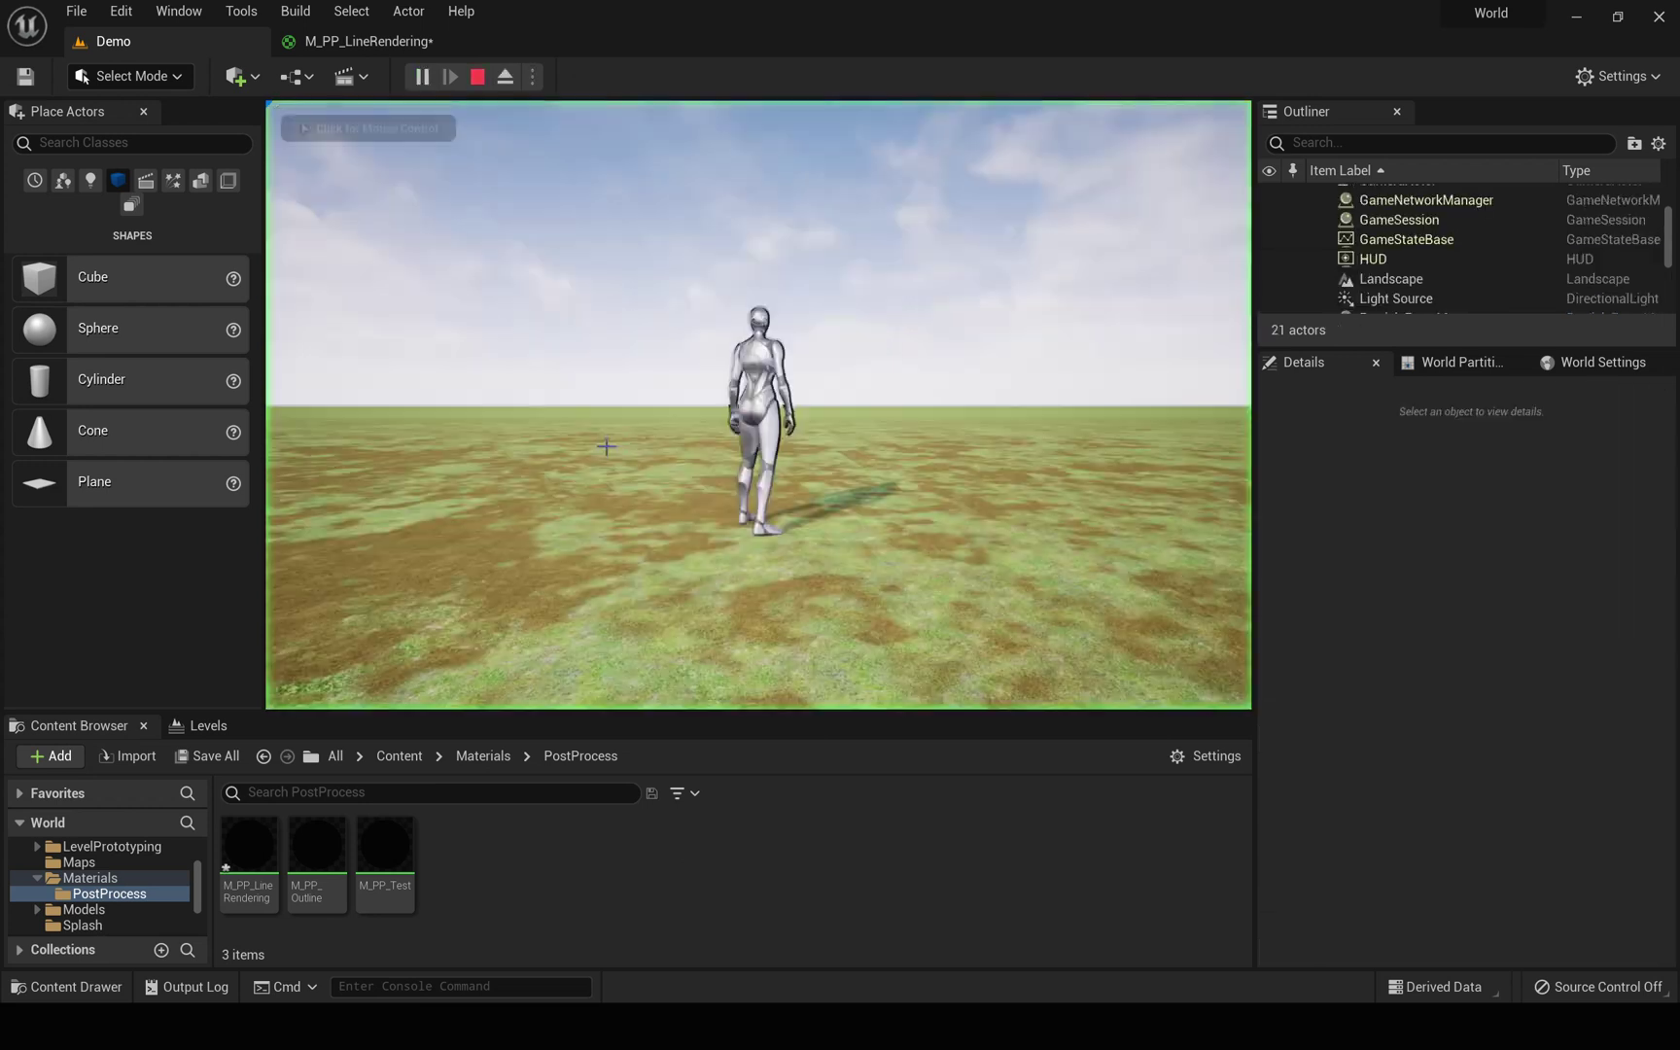
{"action": "key", "text": "d"}
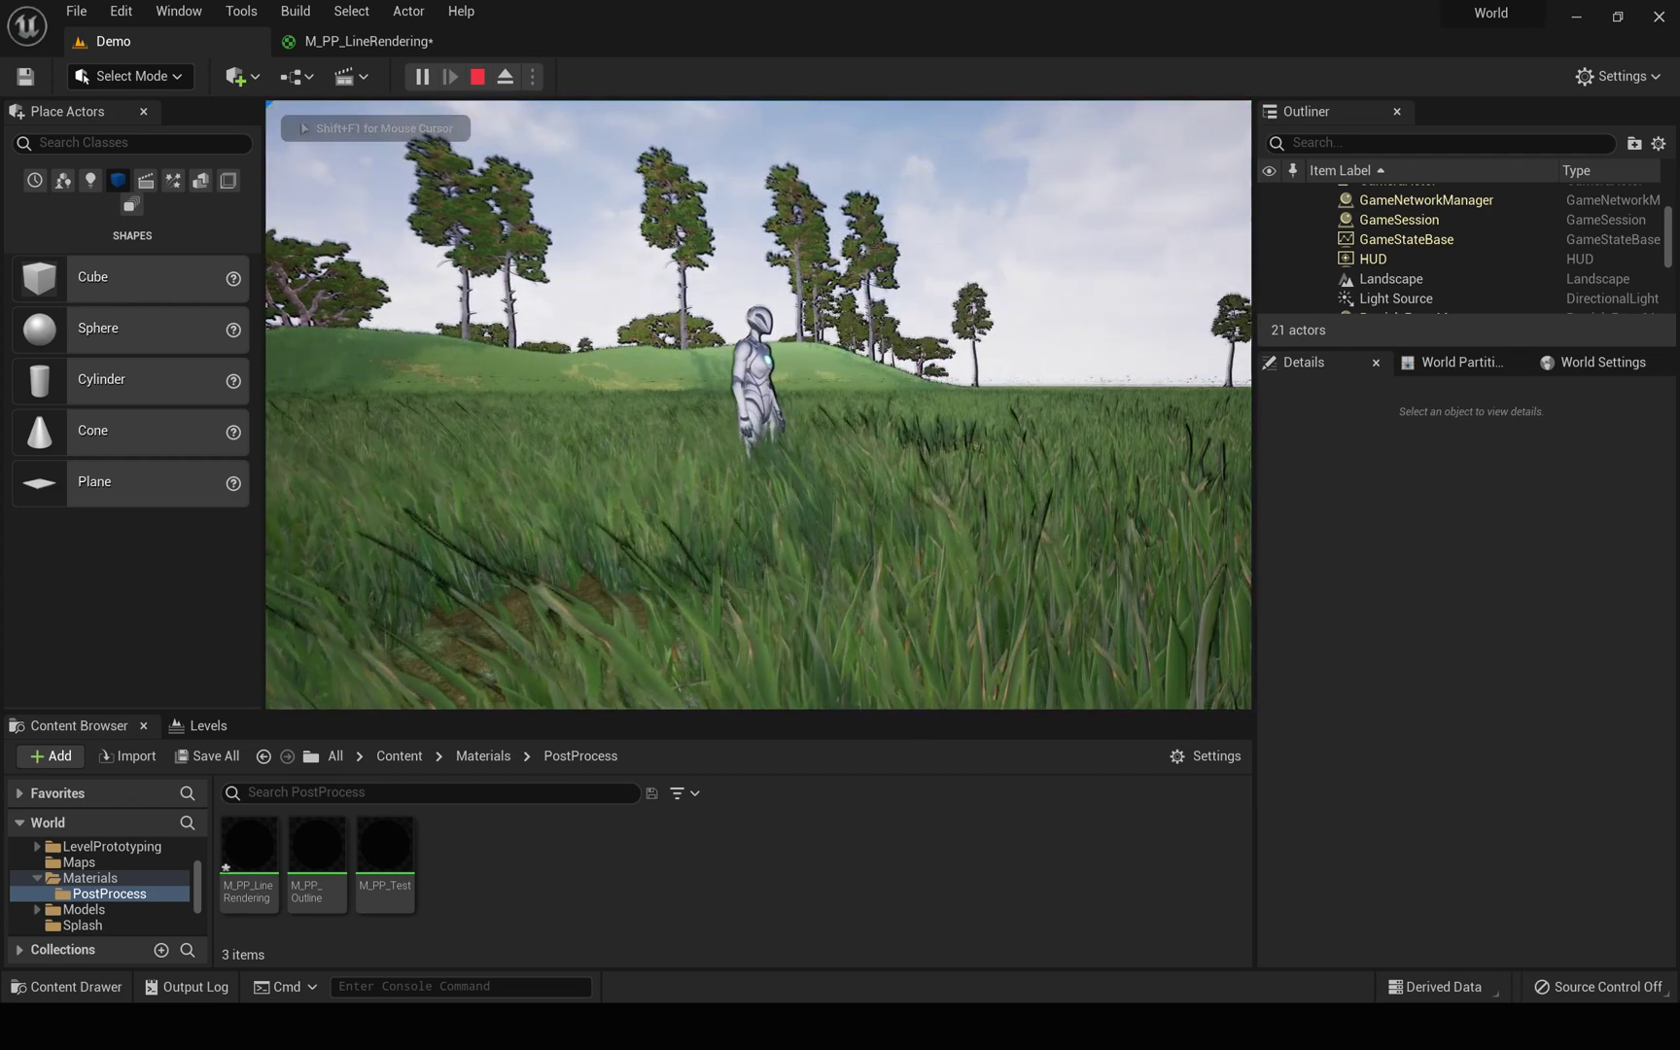
{"action": "key", "text": "shift+F1"}
{"action": "key", "text": "F11"}
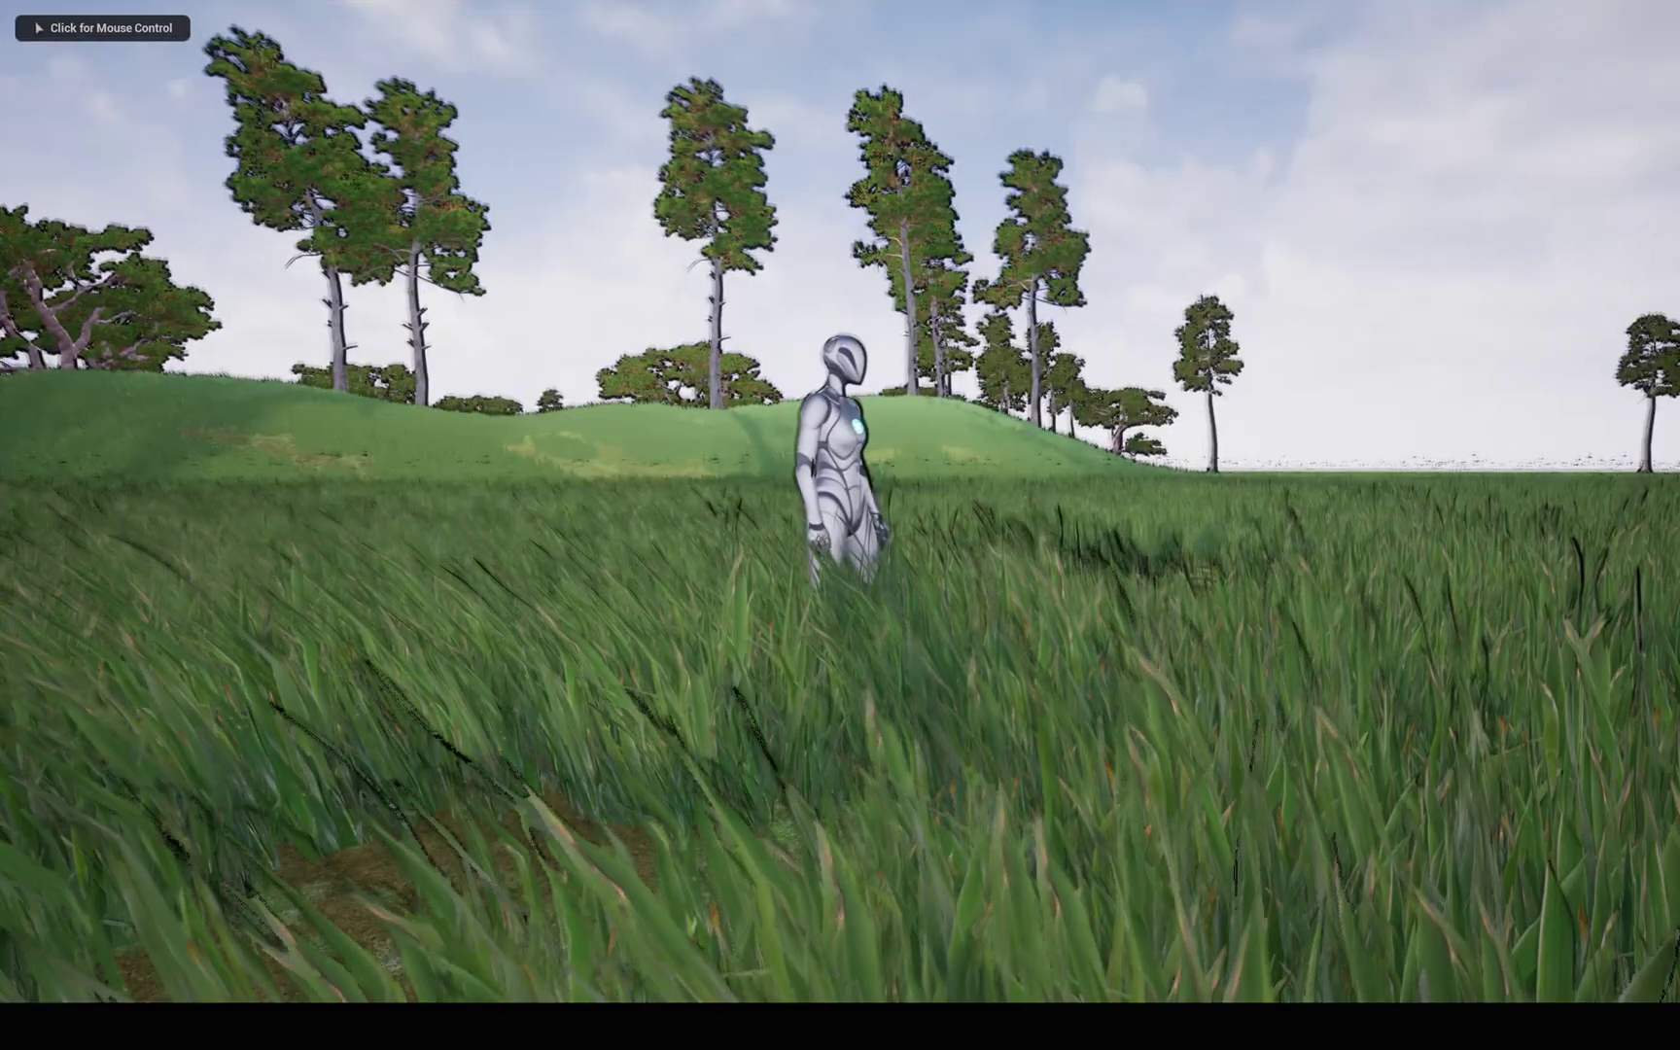
{"action": "key", "text": "F11"}
{"action": "key", "text": "Escape"}
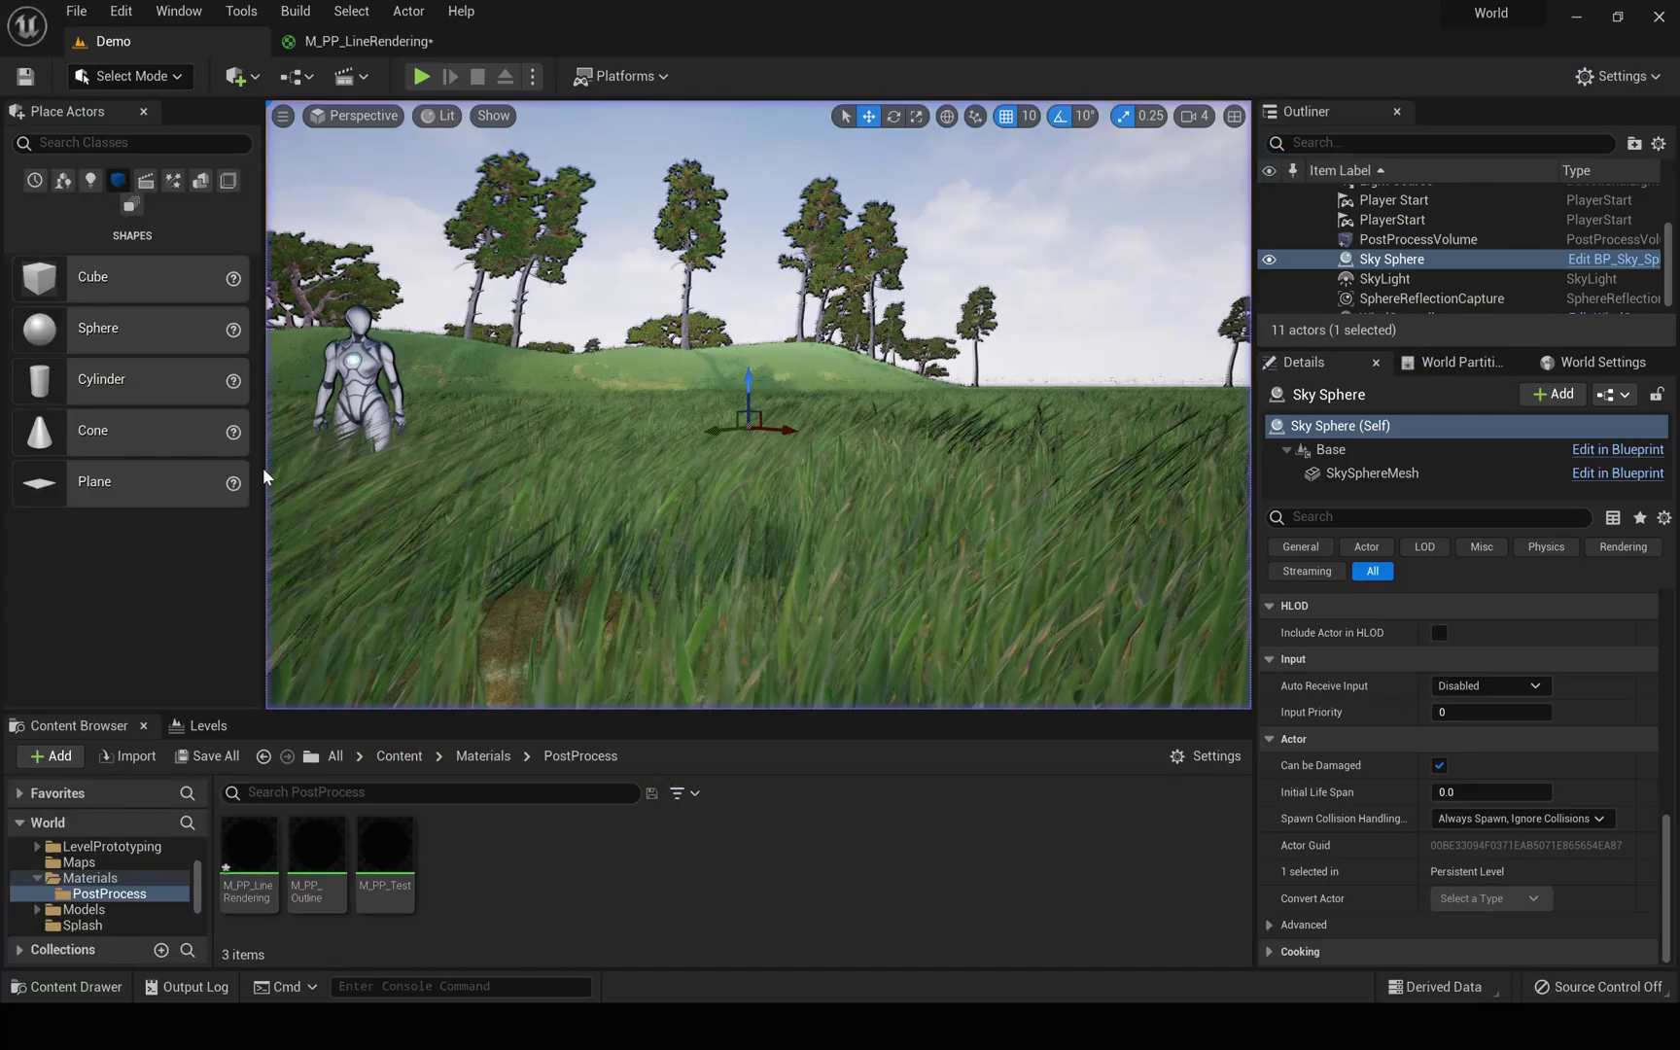
{"action": "left_click", "coordinate": [337, 44]}
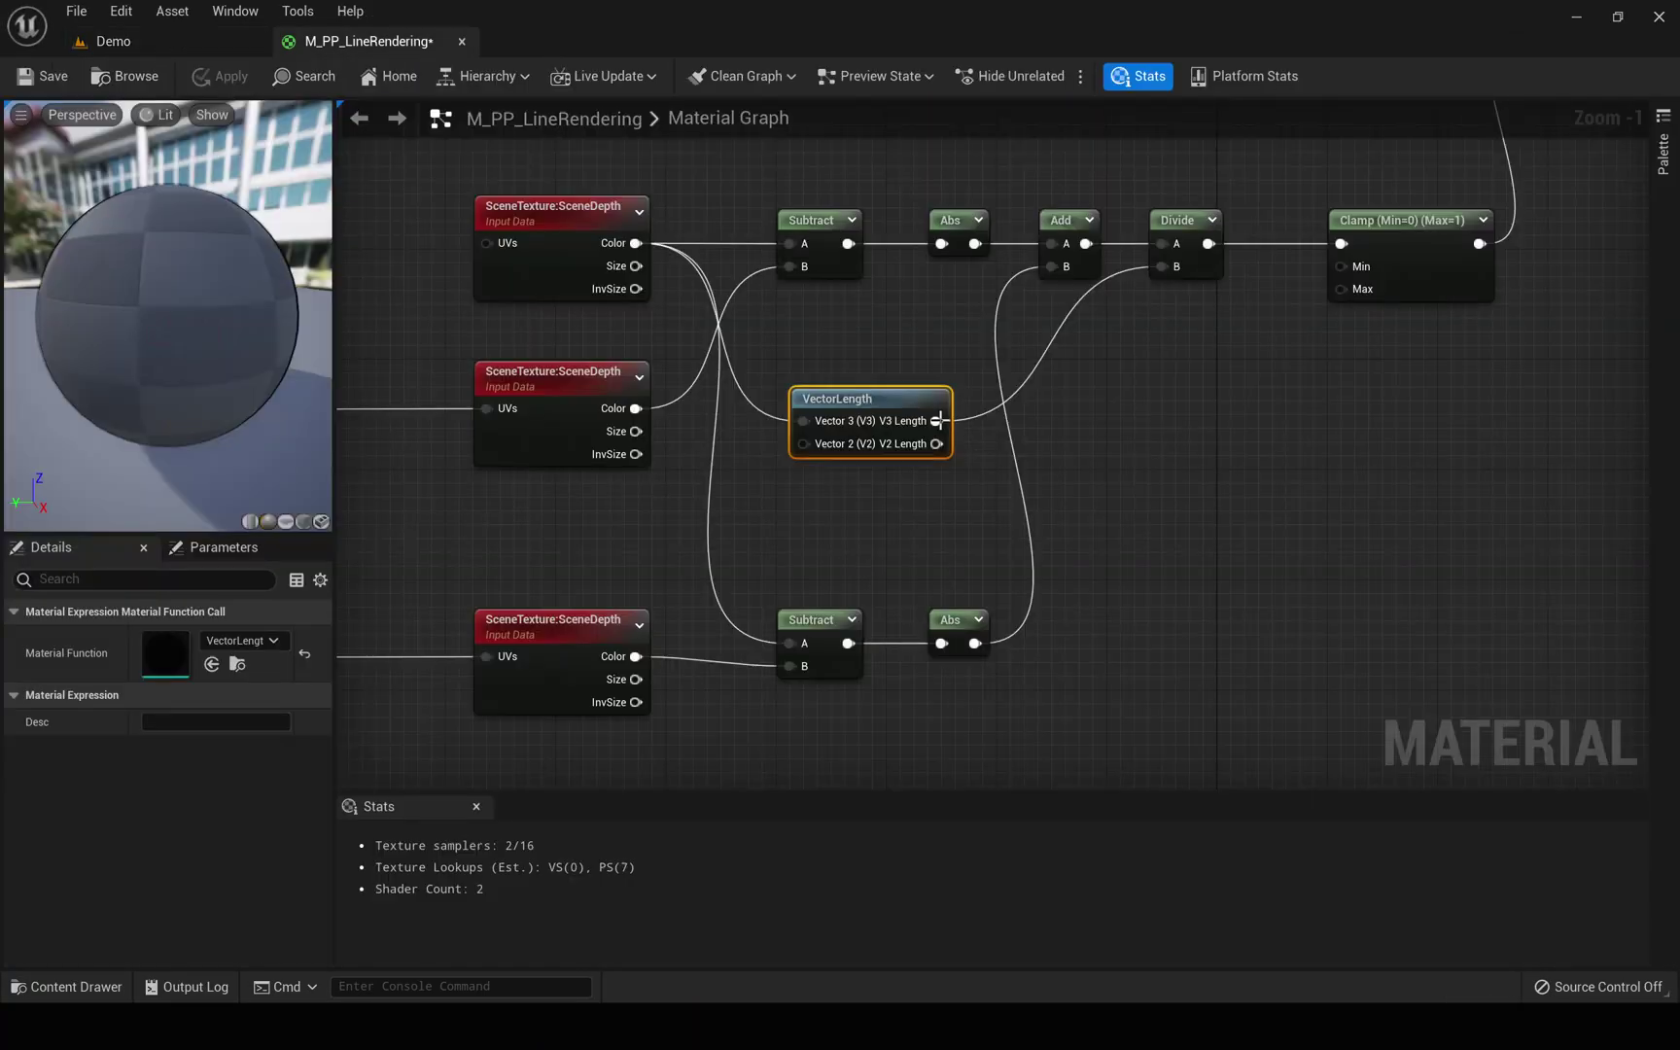
{"action": "left_click_drag", "start_coordinate": [938, 420], "coordinate": [1097, 417]}
{"action": "type", "text": "*"}
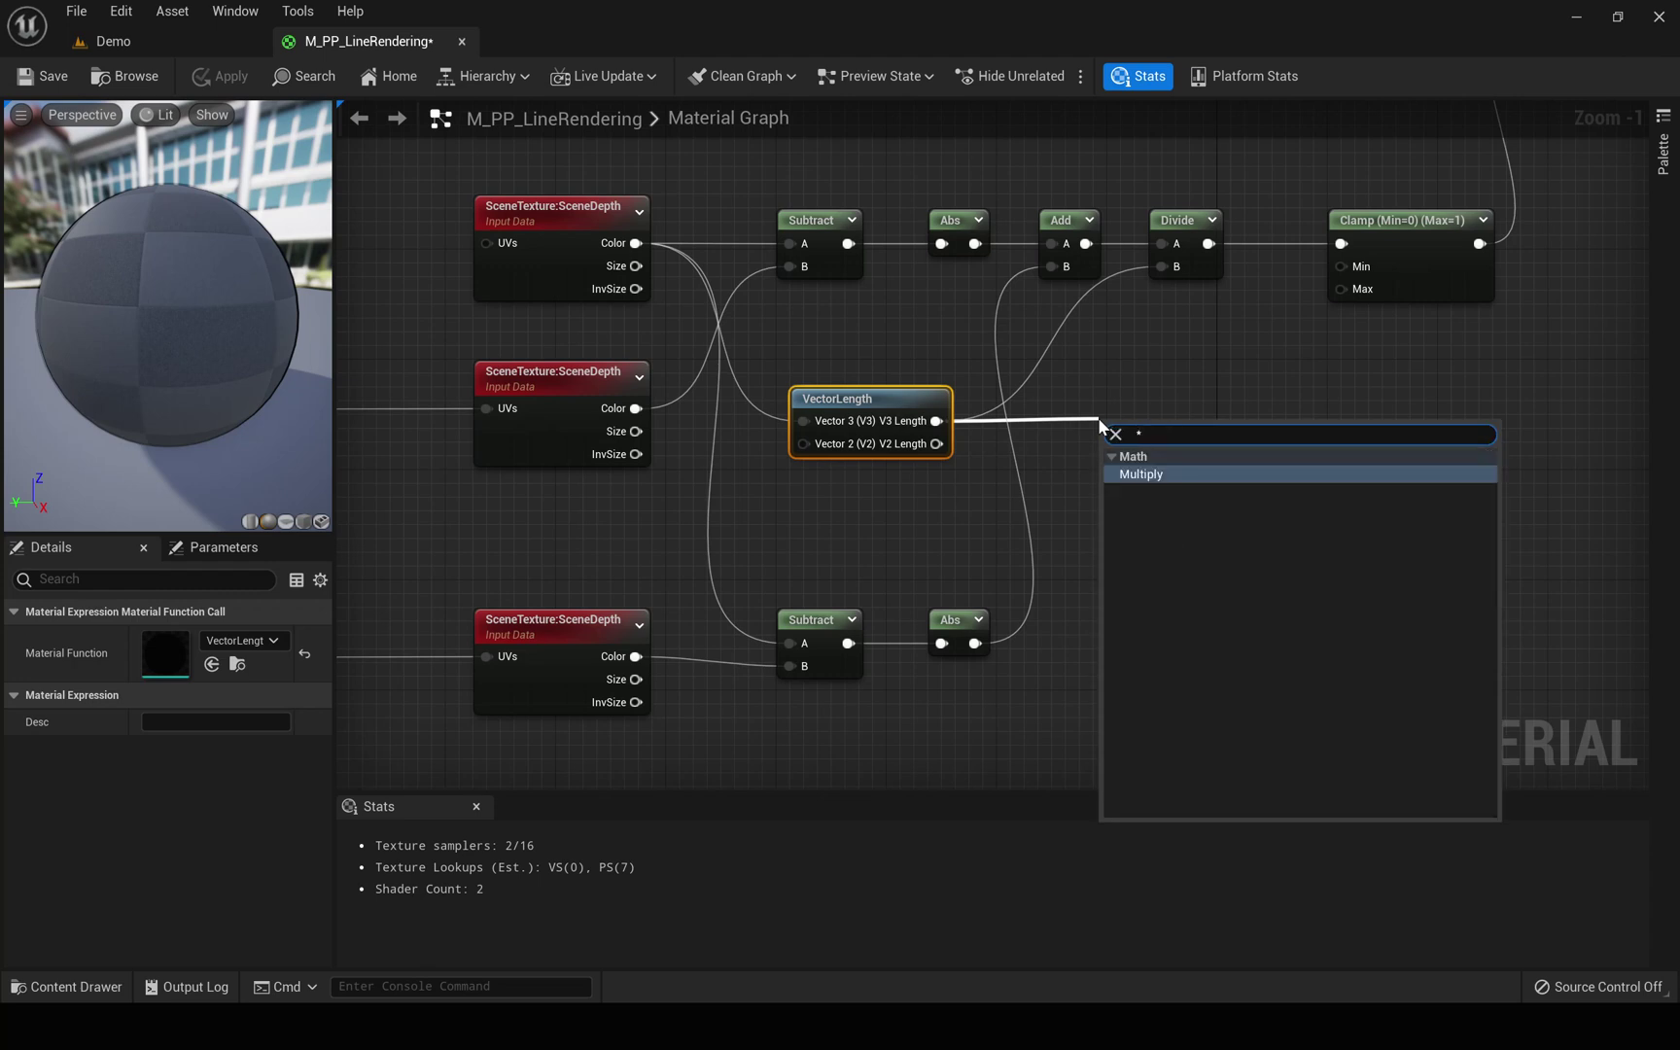
{"action": "key", "text": "Return"}
{"action": "left_click_drag", "start_coordinate": [1184, 454], "coordinate": [1123, 409]}
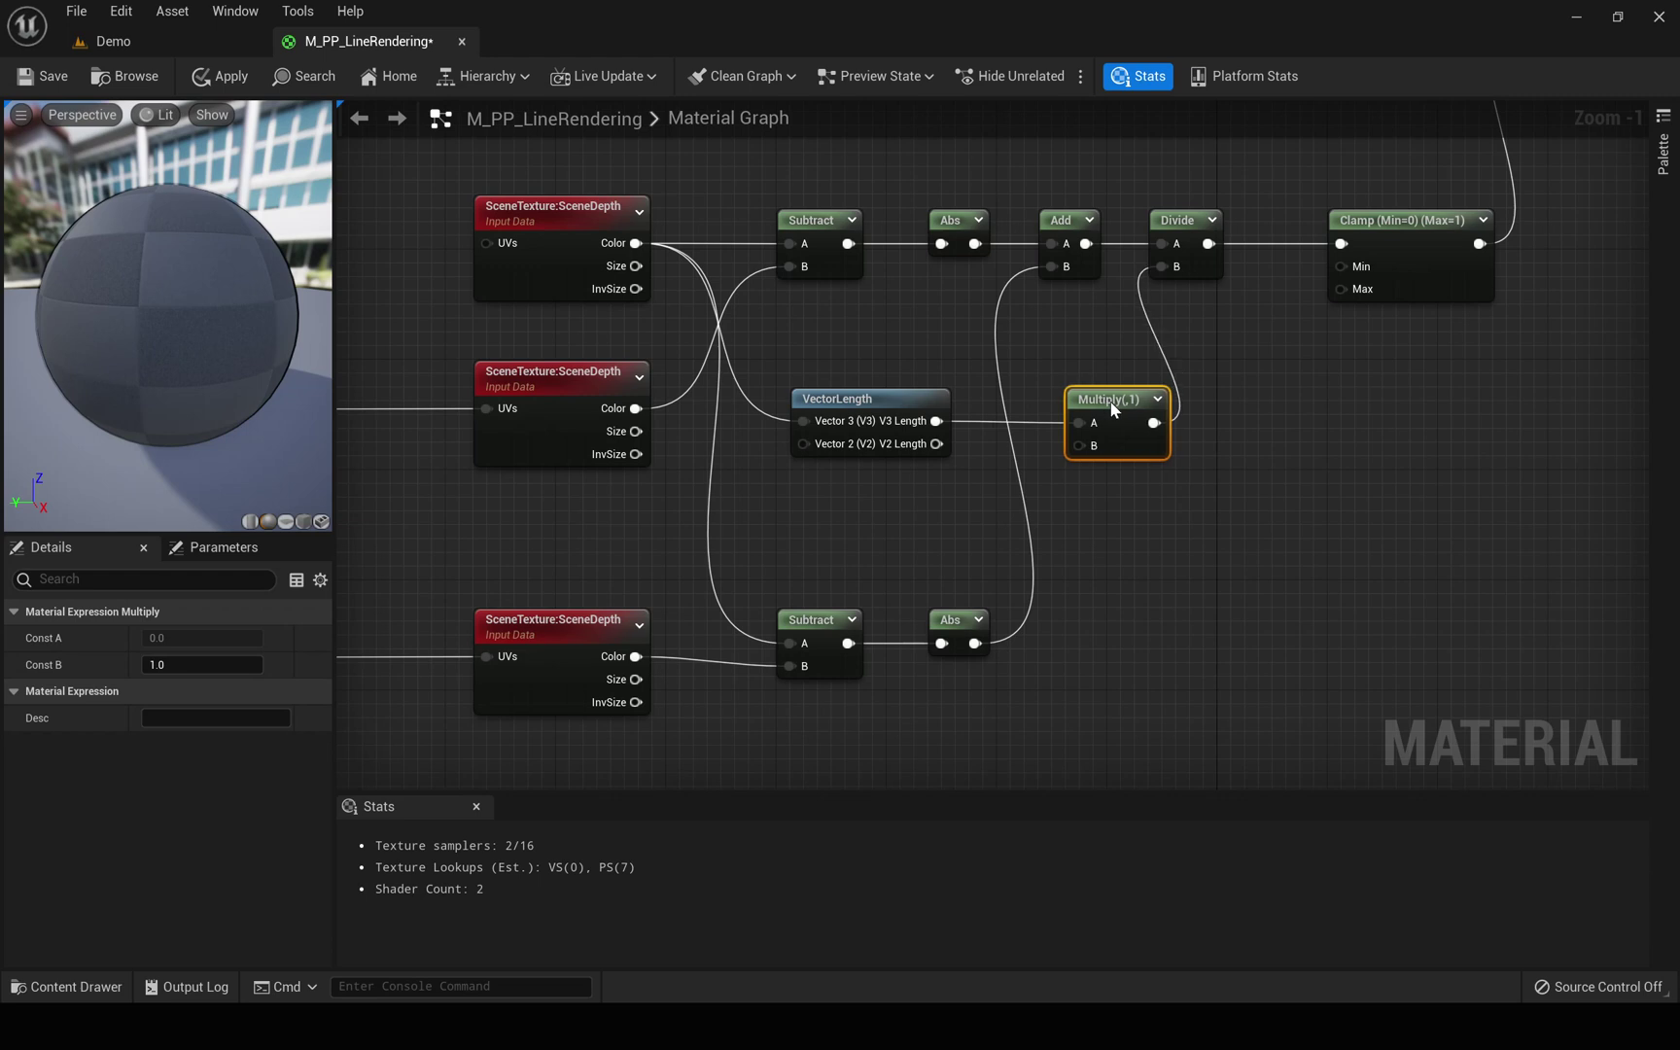
{"action": "key", "text": "Delete"}
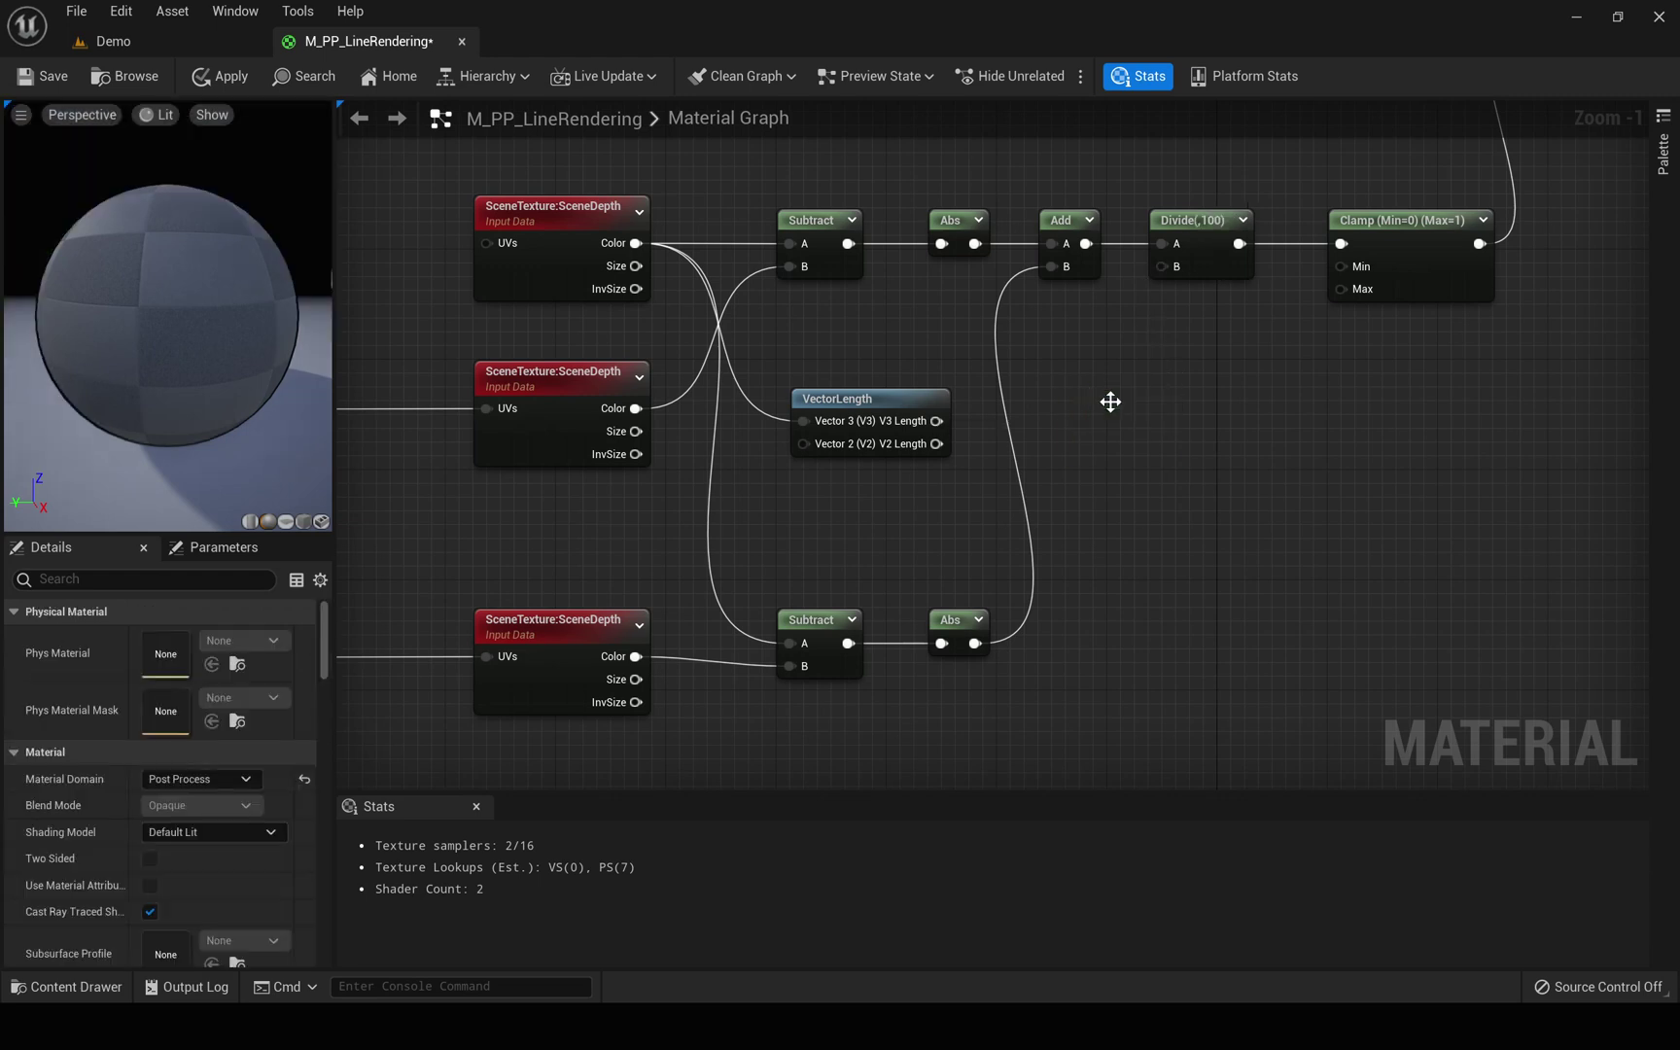
{"action": "left_click_drag", "start_coordinate": [936, 420], "coordinate": [1169, 266]}
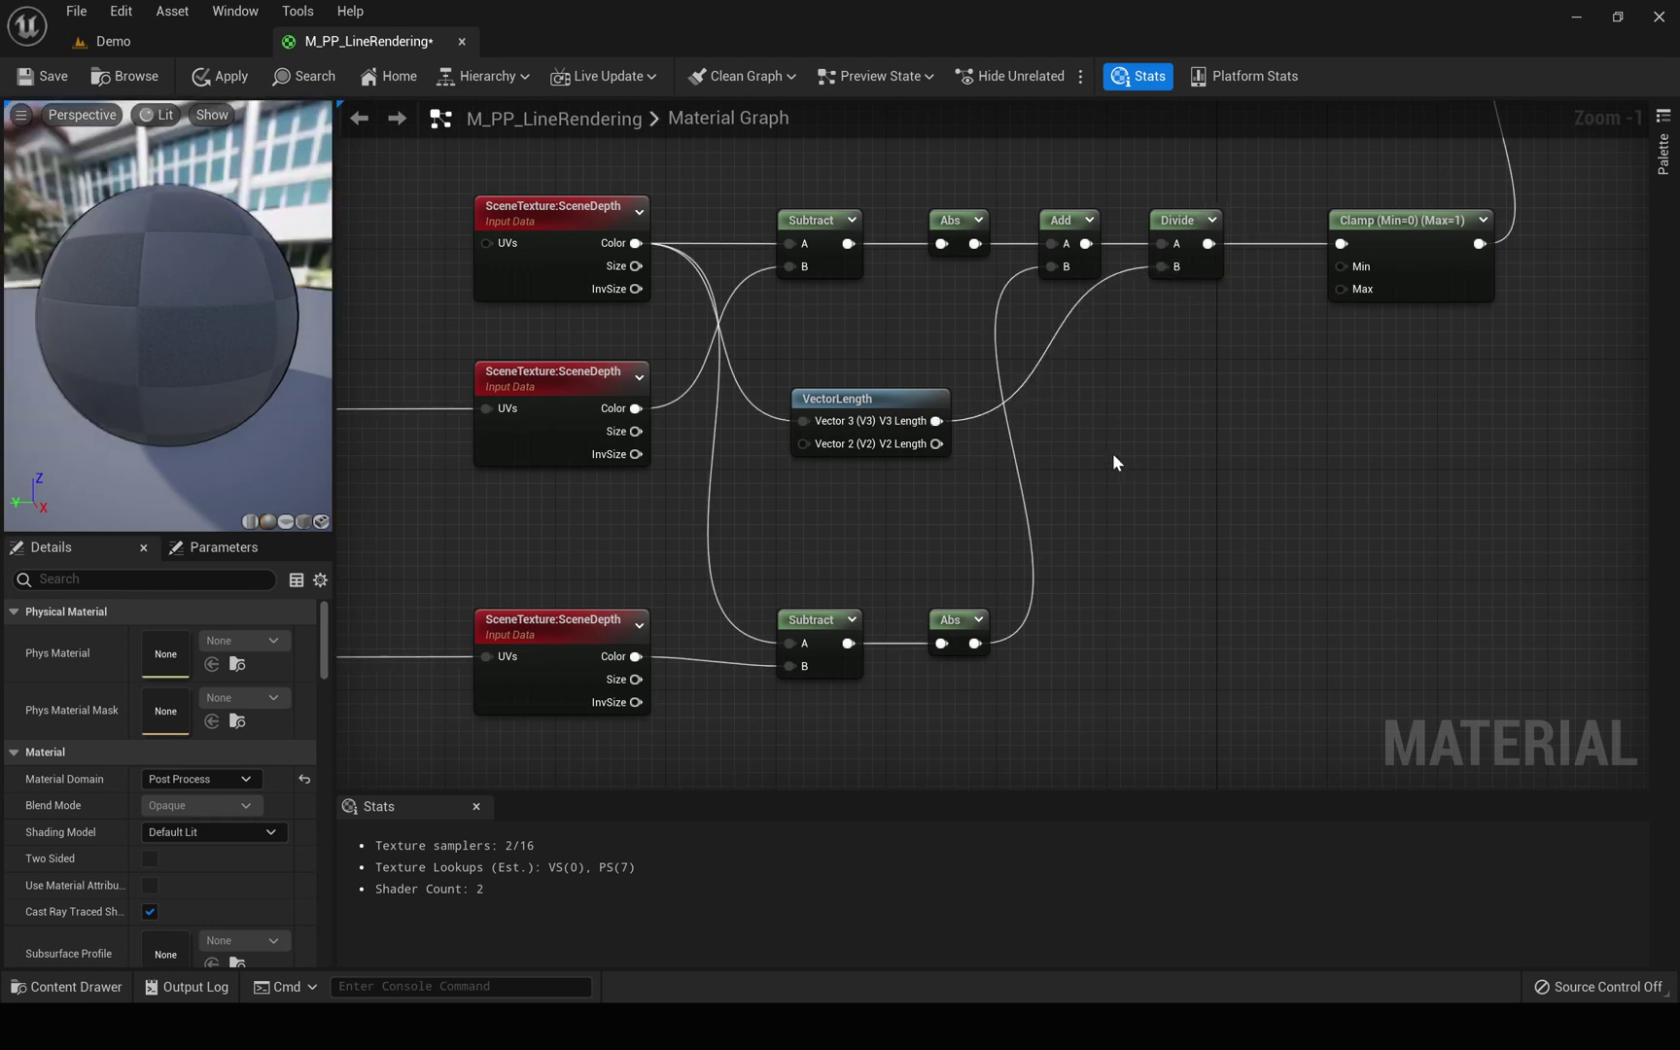
Step: Set the Outline thickness parameter's default value to 10, apply it, and examine the thicker lines in the Demo level
{"action": "right_click_drag", "start_coordinate": [1111, 453], "coordinate": [1679, 424]}
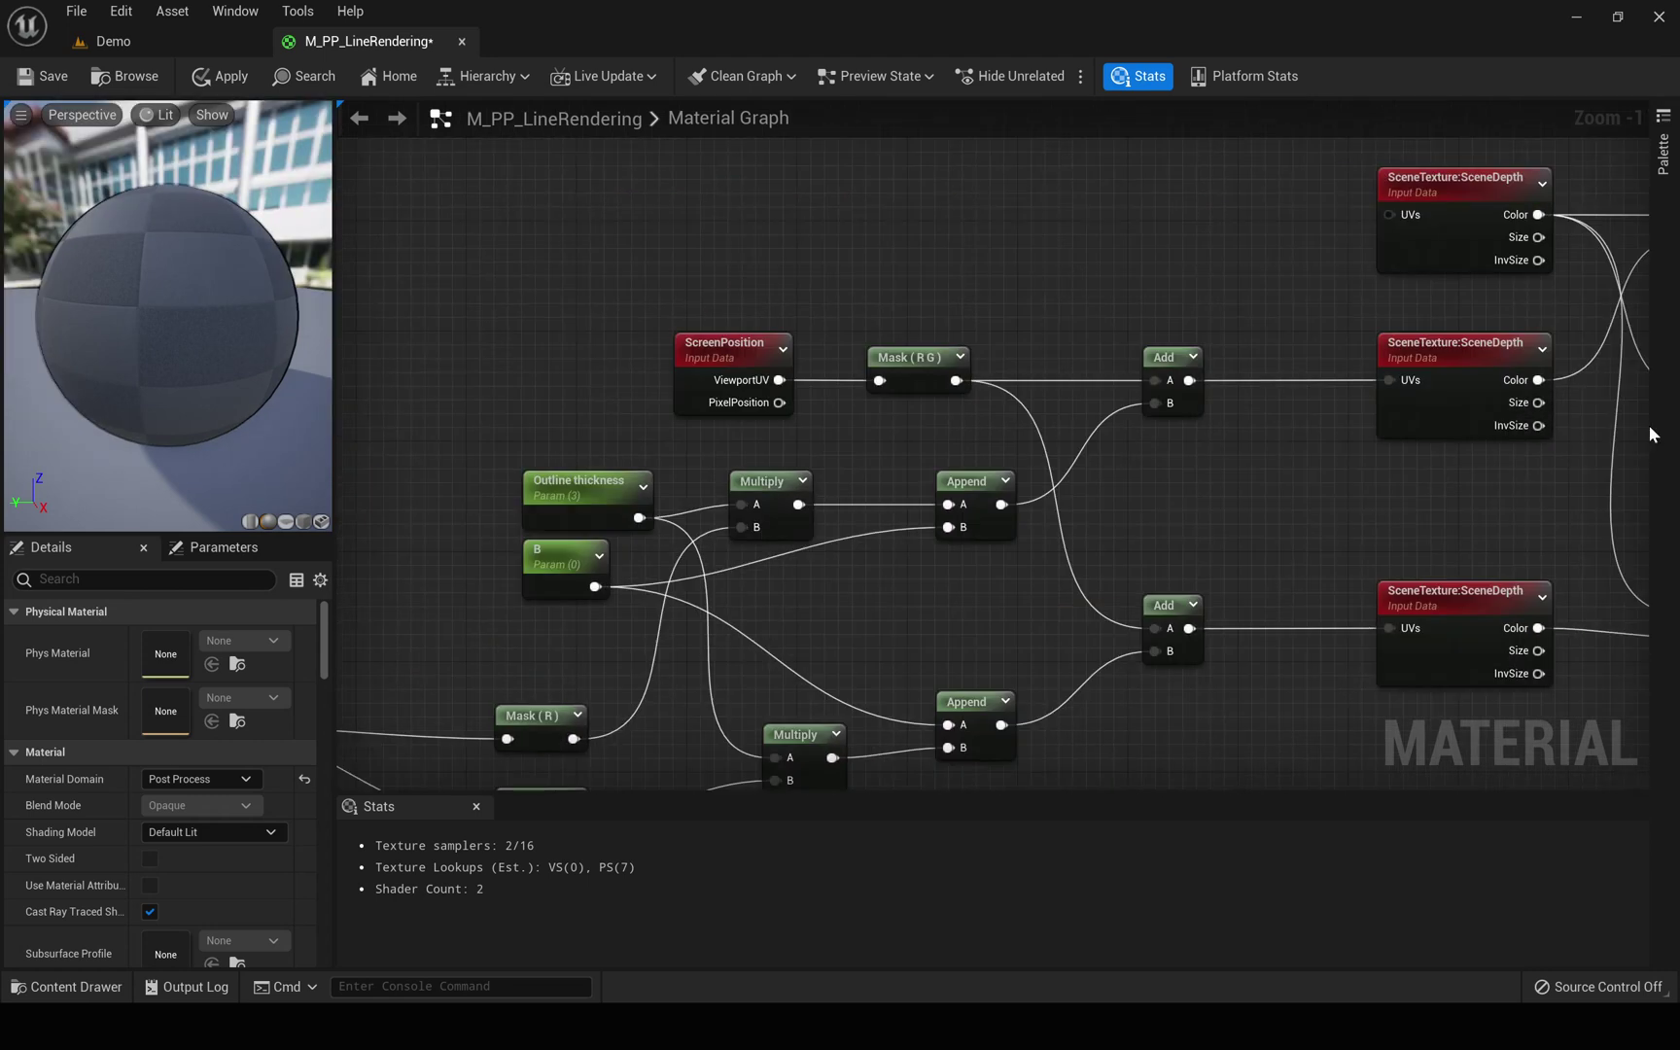
{"action": "left_click", "coordinate": [605, 503]}
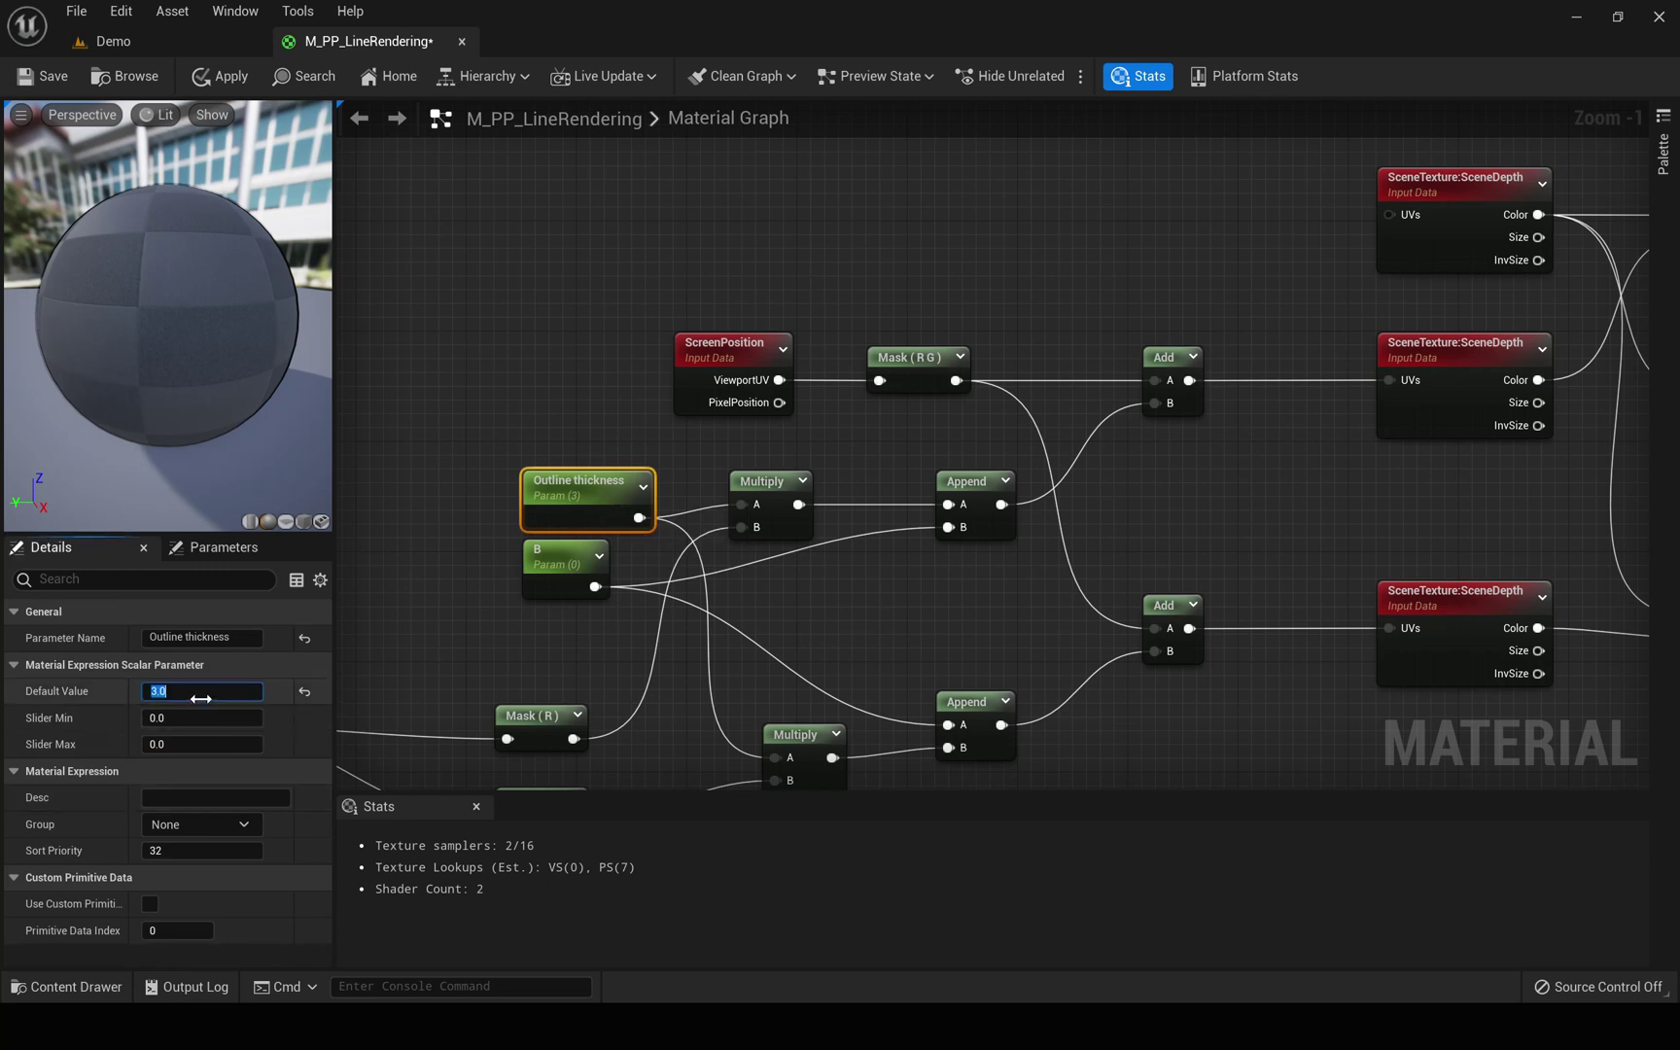
{"action": "type", "text": "10"}
{"action": "key", "text": "Return"}
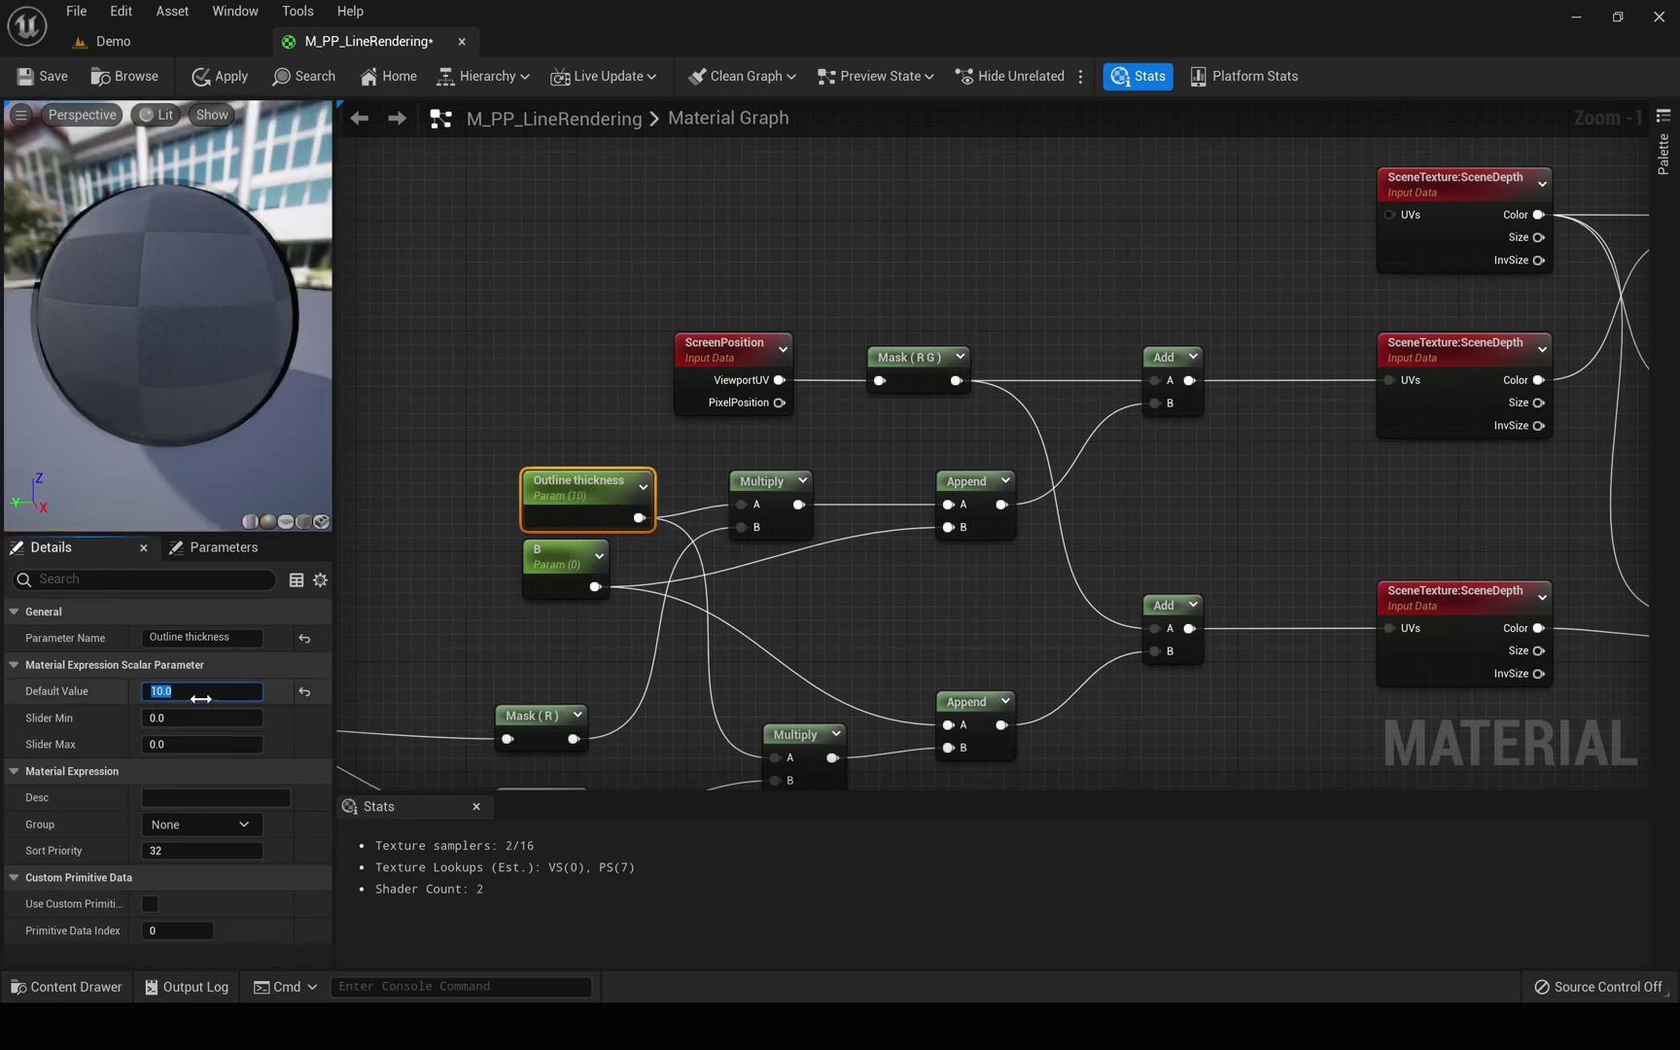
{"action": "left_click", "coordinate": [109, 41]}
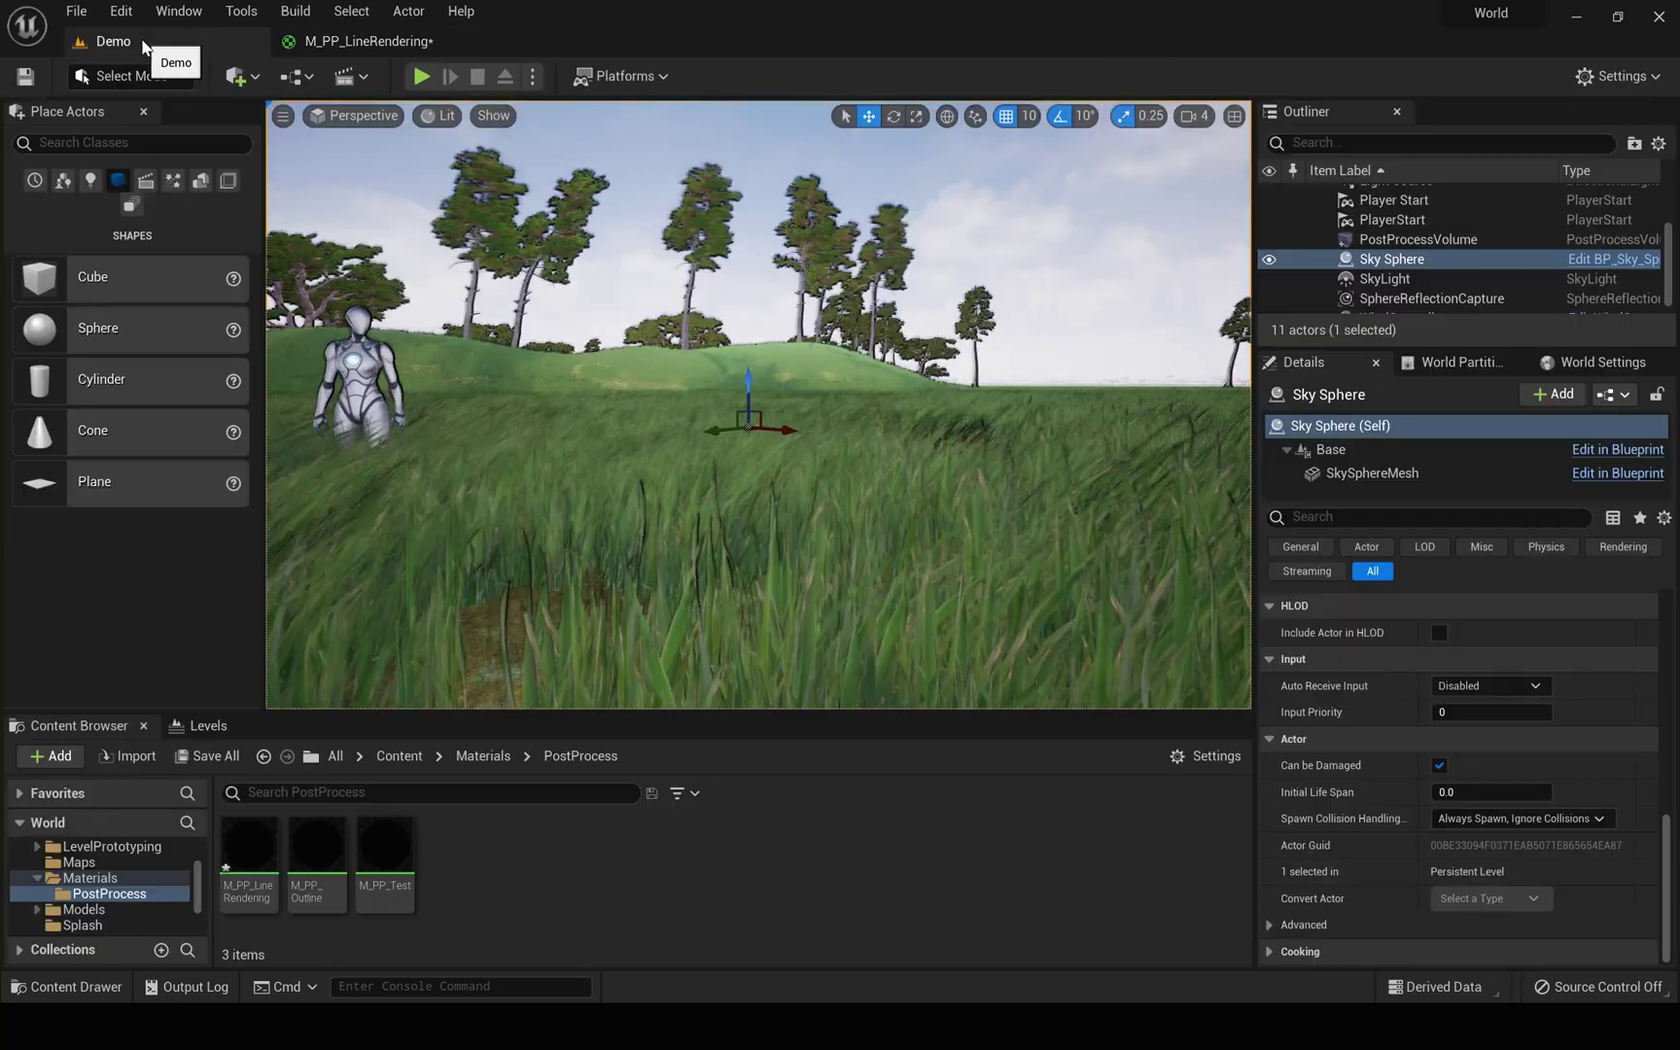
{"action": "right_click_drag", "start_coordinate": [568, 319], "coordinate": [490, 316]}
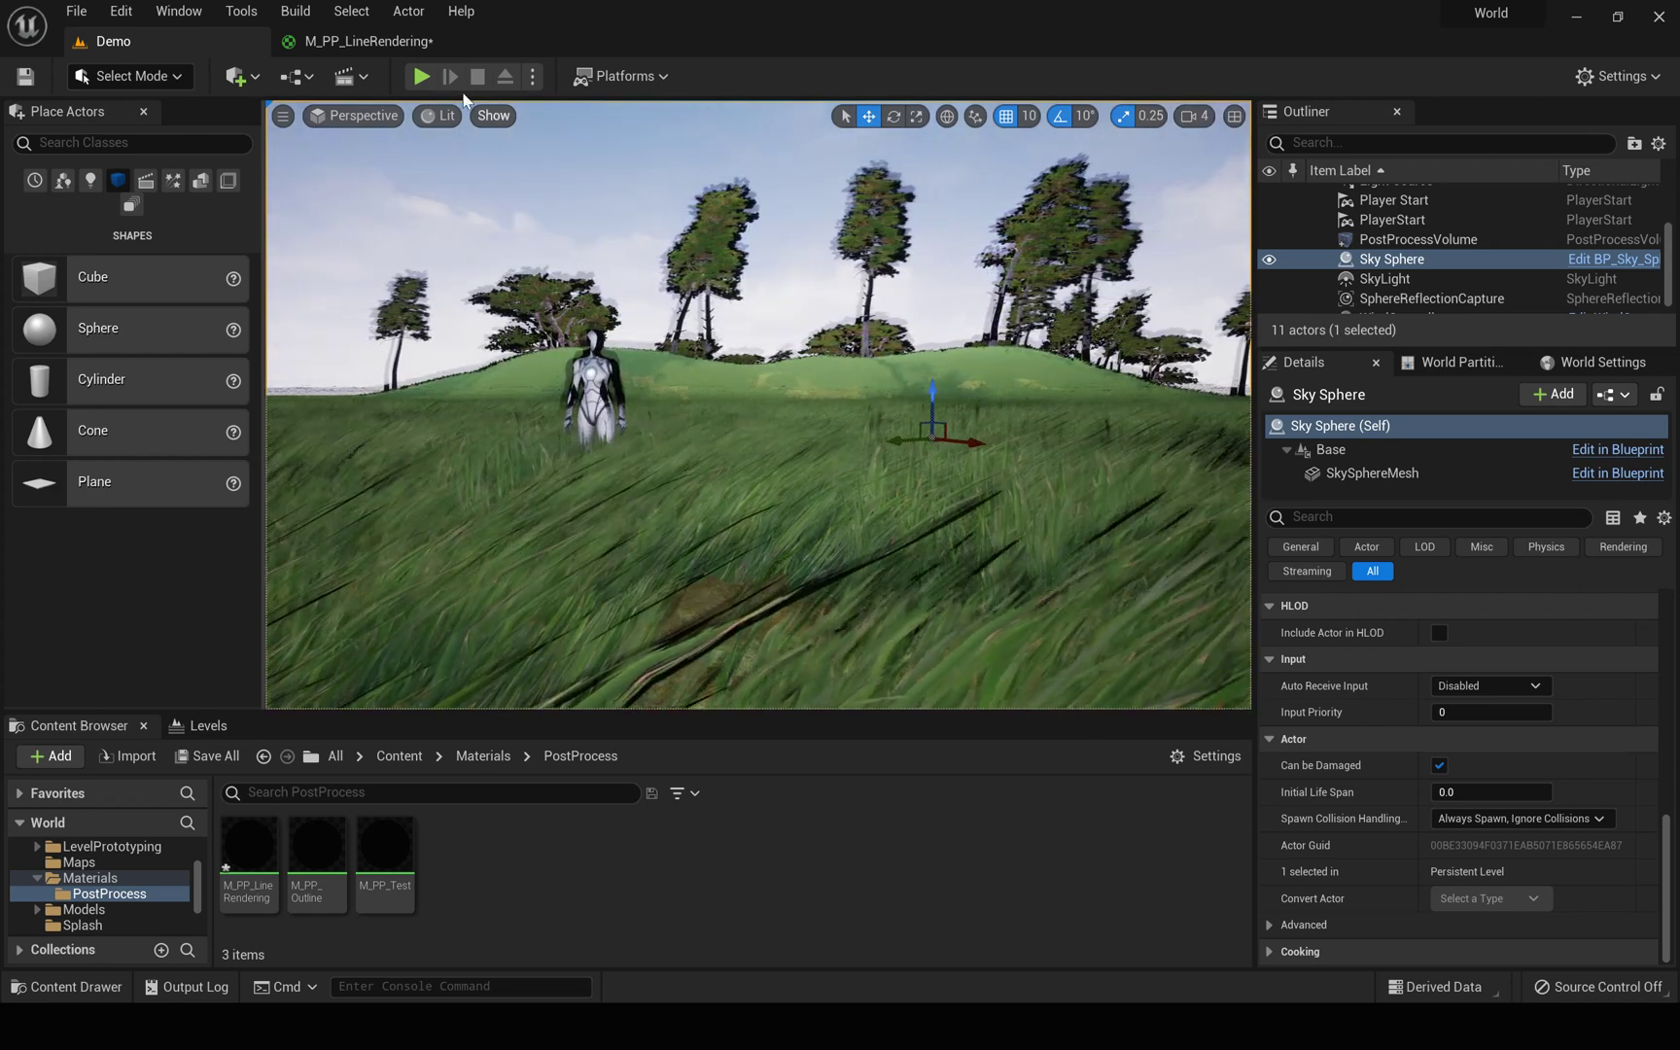
Step: Set the Outline thickness parameter's default value back to 3, apply it, and return to the Demo level
{"action": "left_click", "coordinate": [367, 41]}
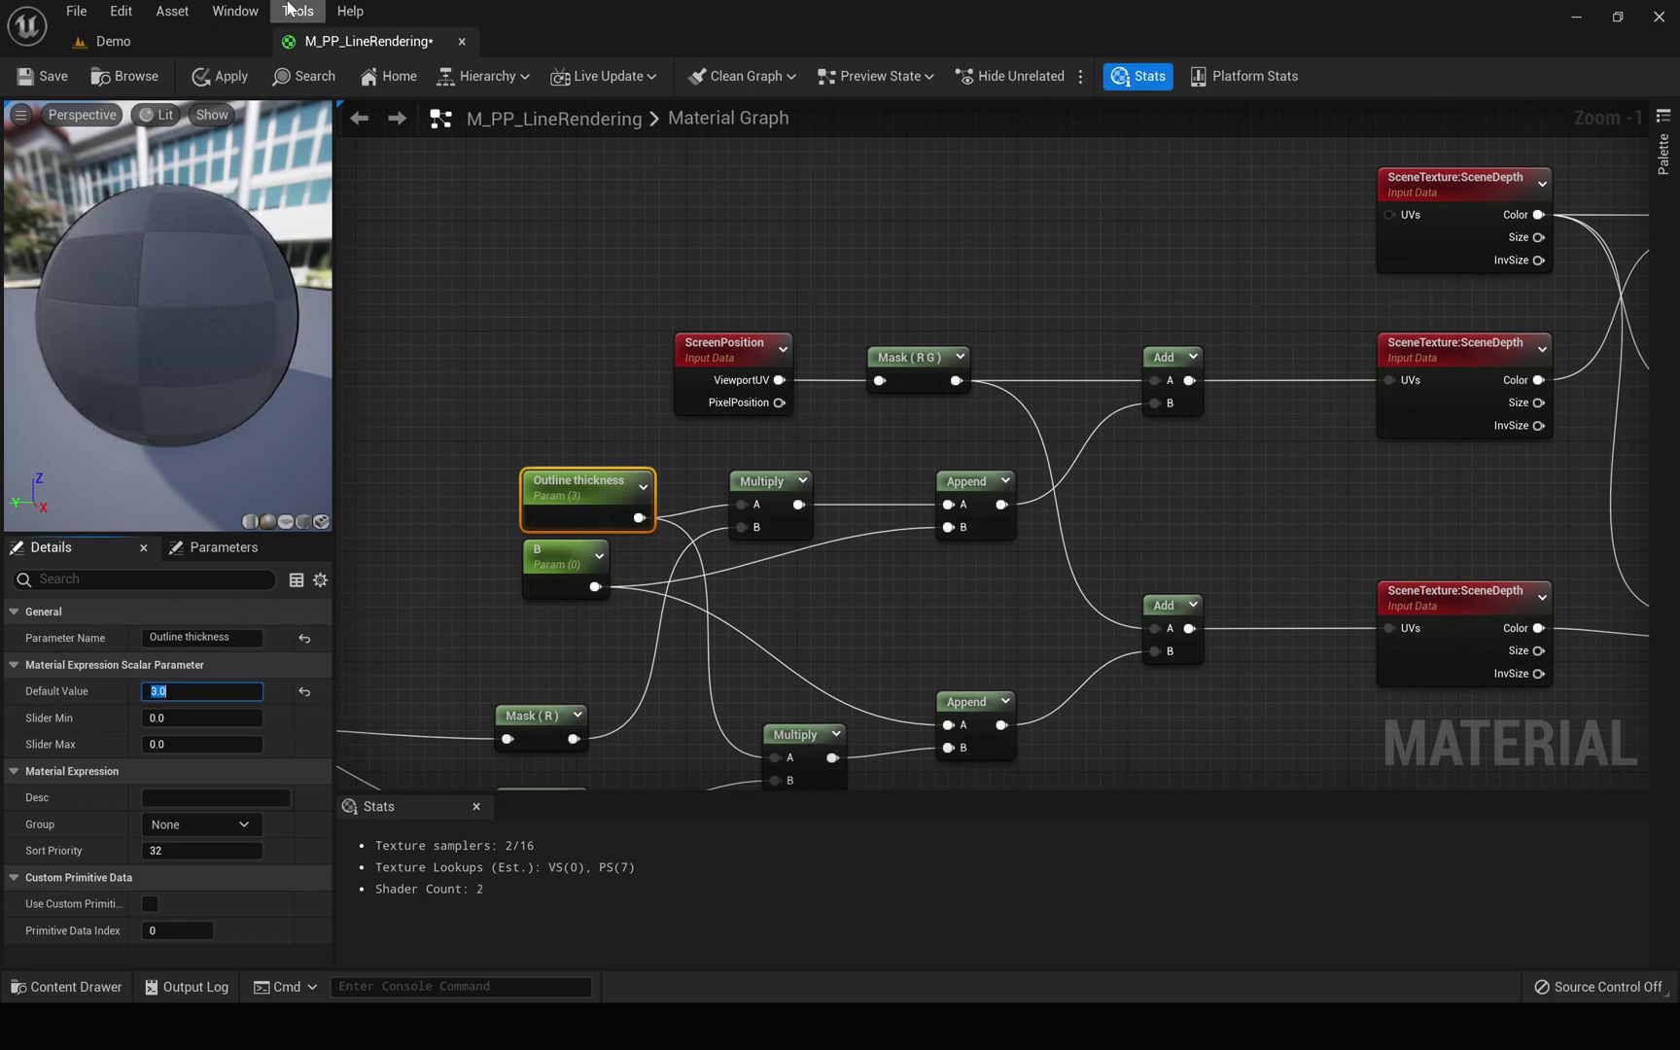
{"action": "left_click", "coordinate": [221, 76]}
{"action": "left_click", "coordinate": [109, 41]}
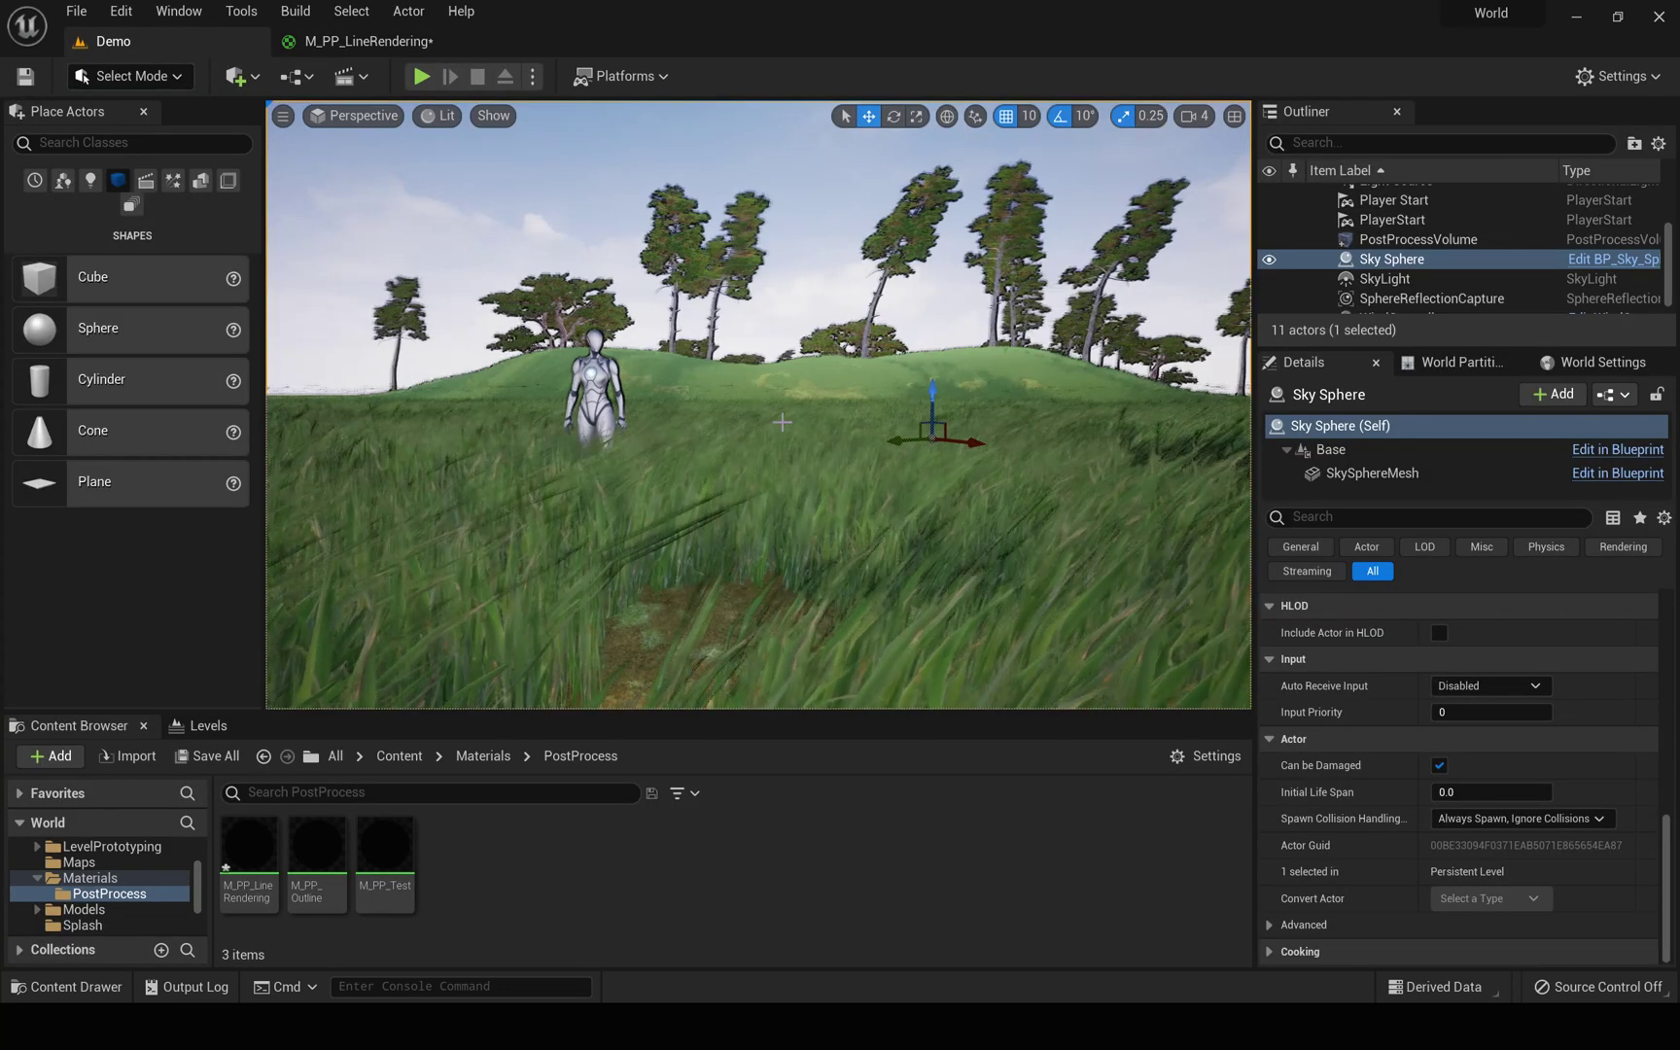
Step: Examine the outlines of the character, trees and grass at different camera heights, and return to the material's VectorLength node
{"action": "mouse_move", "coordinate": [782, 422]}
{"action": "right_mouse_down"}
{"action": "mouse_move", "coordinate": [714, 422]}
{"action": "mouse_move", "coordinate": [823, 421]}
{"action": "mouse_move", "coordinate": [778, 417]}
{"action": "right_mouse_up"}
{"action": "key", "text": "w"}
{"action": "key", "text": "d"}
{"action": "key", "text": "e"}
{"action": "key", "text": "q"}
{"action": "key", "text": "e"}
{"action": "key", "text": "q"}
{"action": "key", "text": "e"}
{"action": "left_click", "coordinate": [393, 43]}
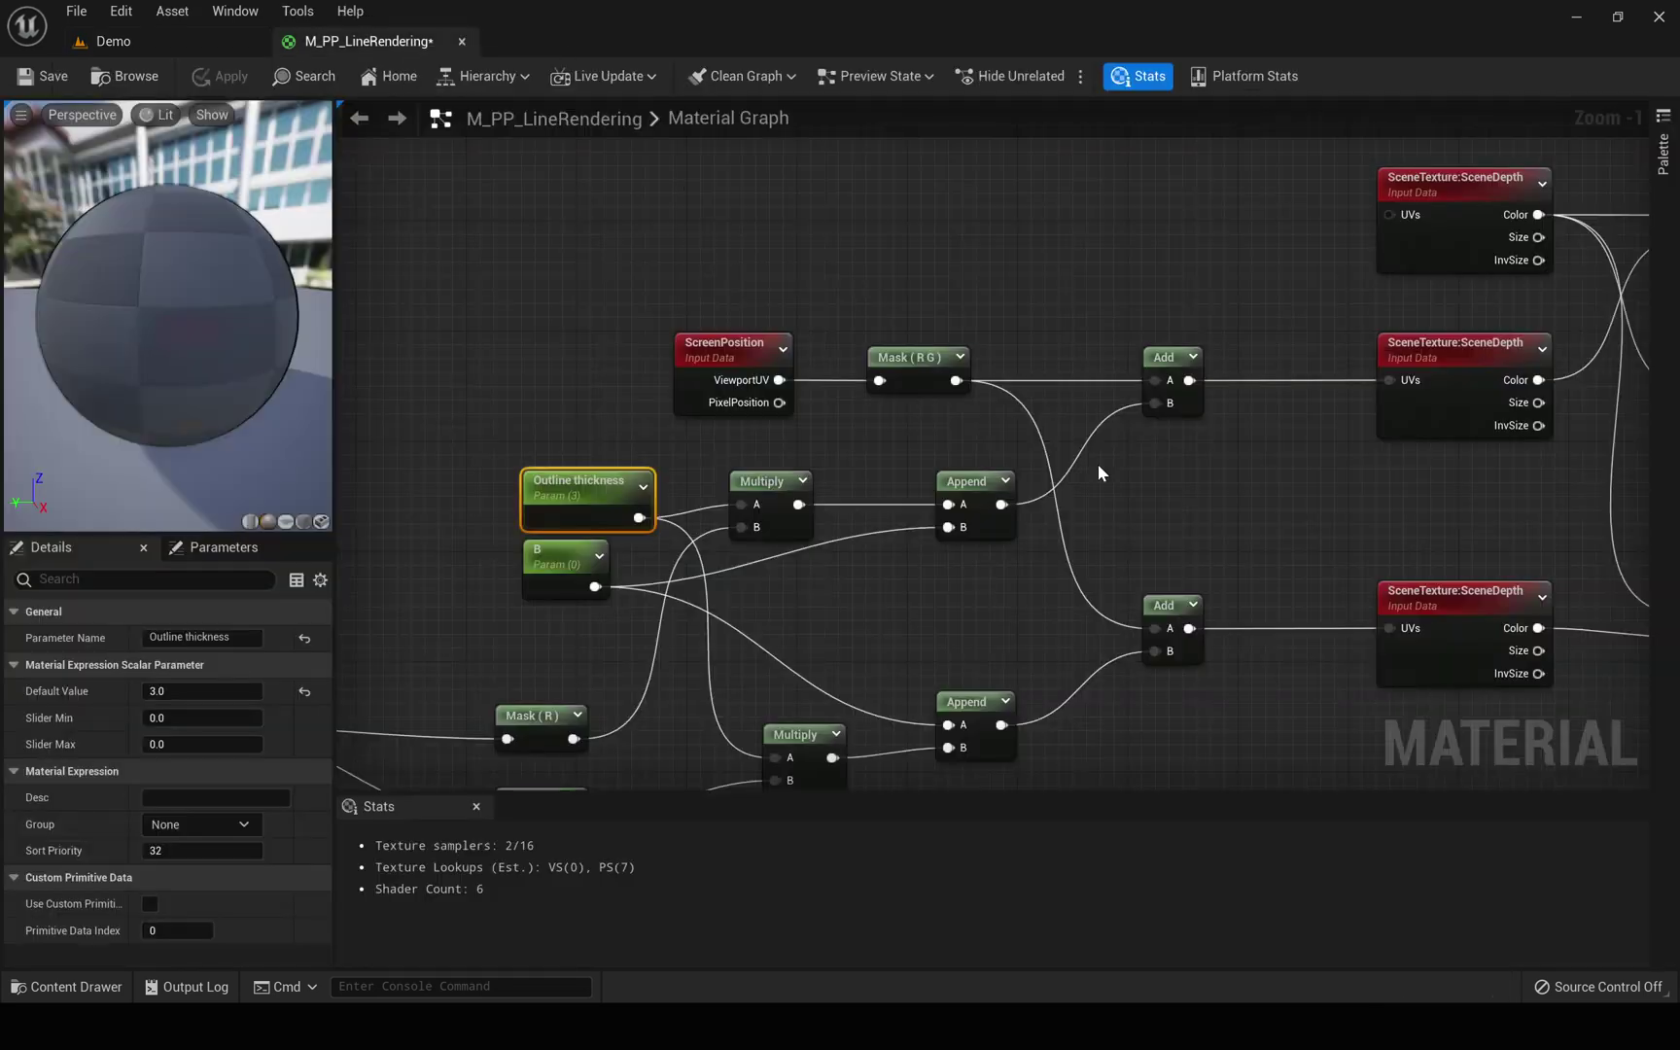
{"action": "right_click_drag", "start_coordinate": [1209, 514], "coordinate": [107, 492]}
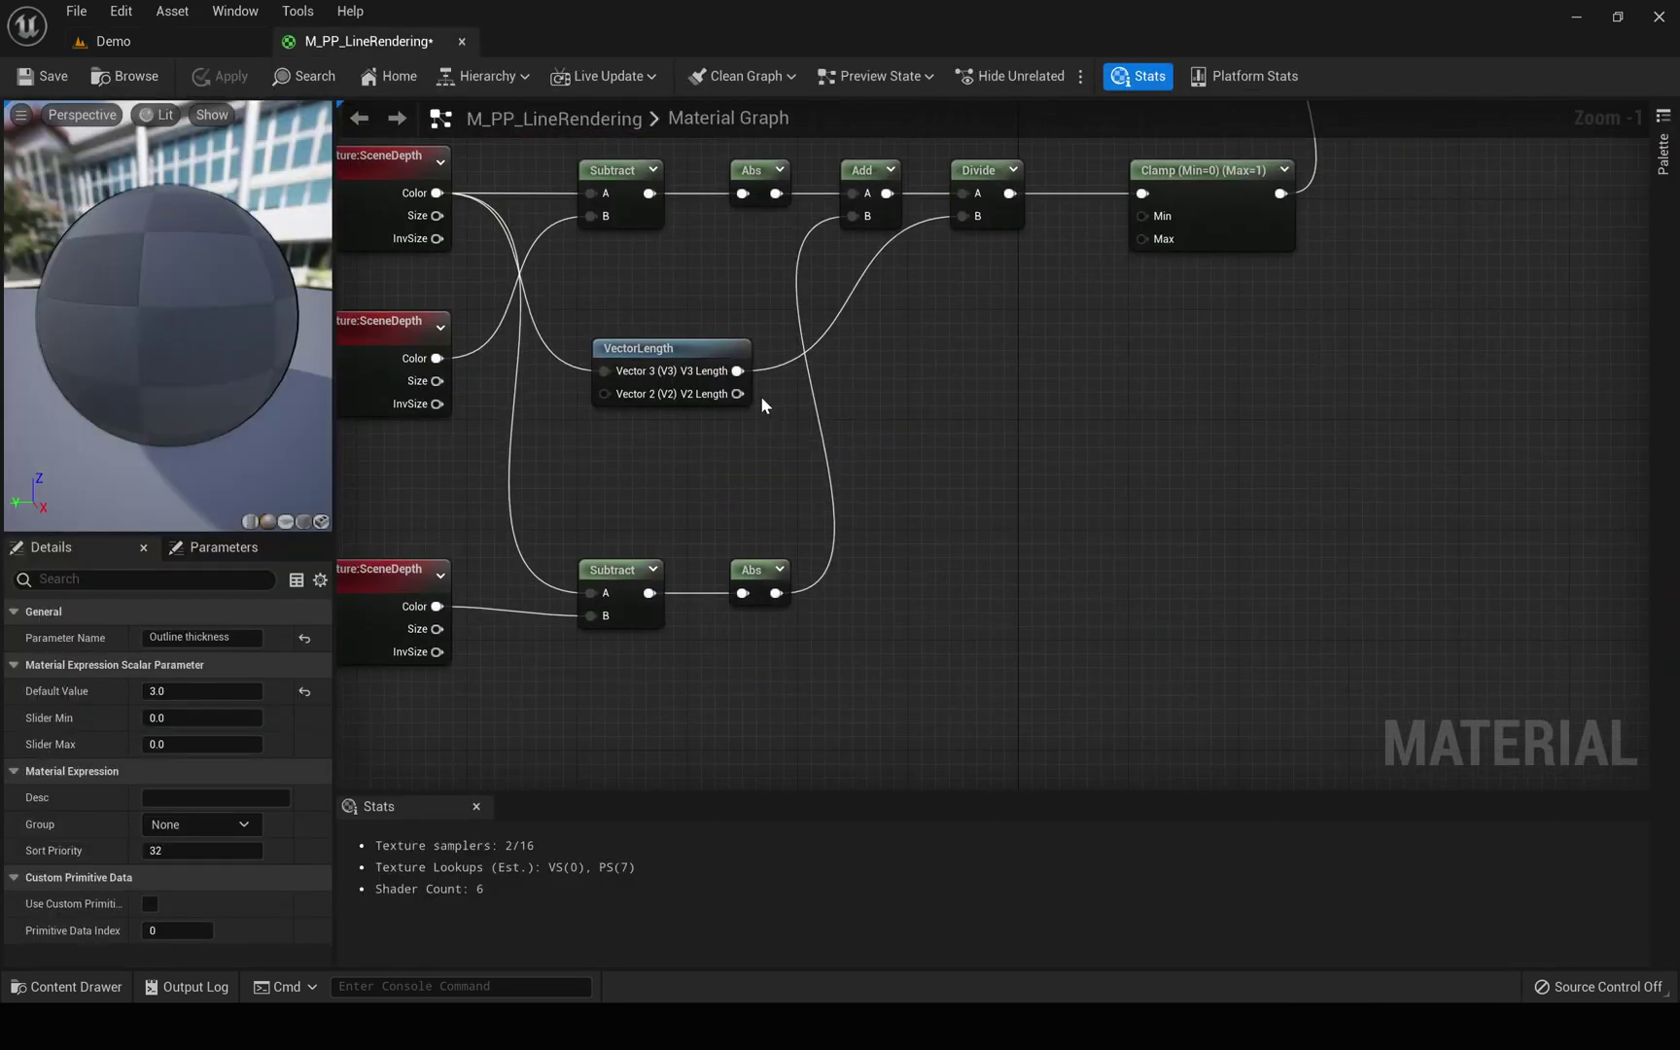
{"action": "left_click_drag", "start_coordinate": [738, 372], "coordinate": [873, 371]}
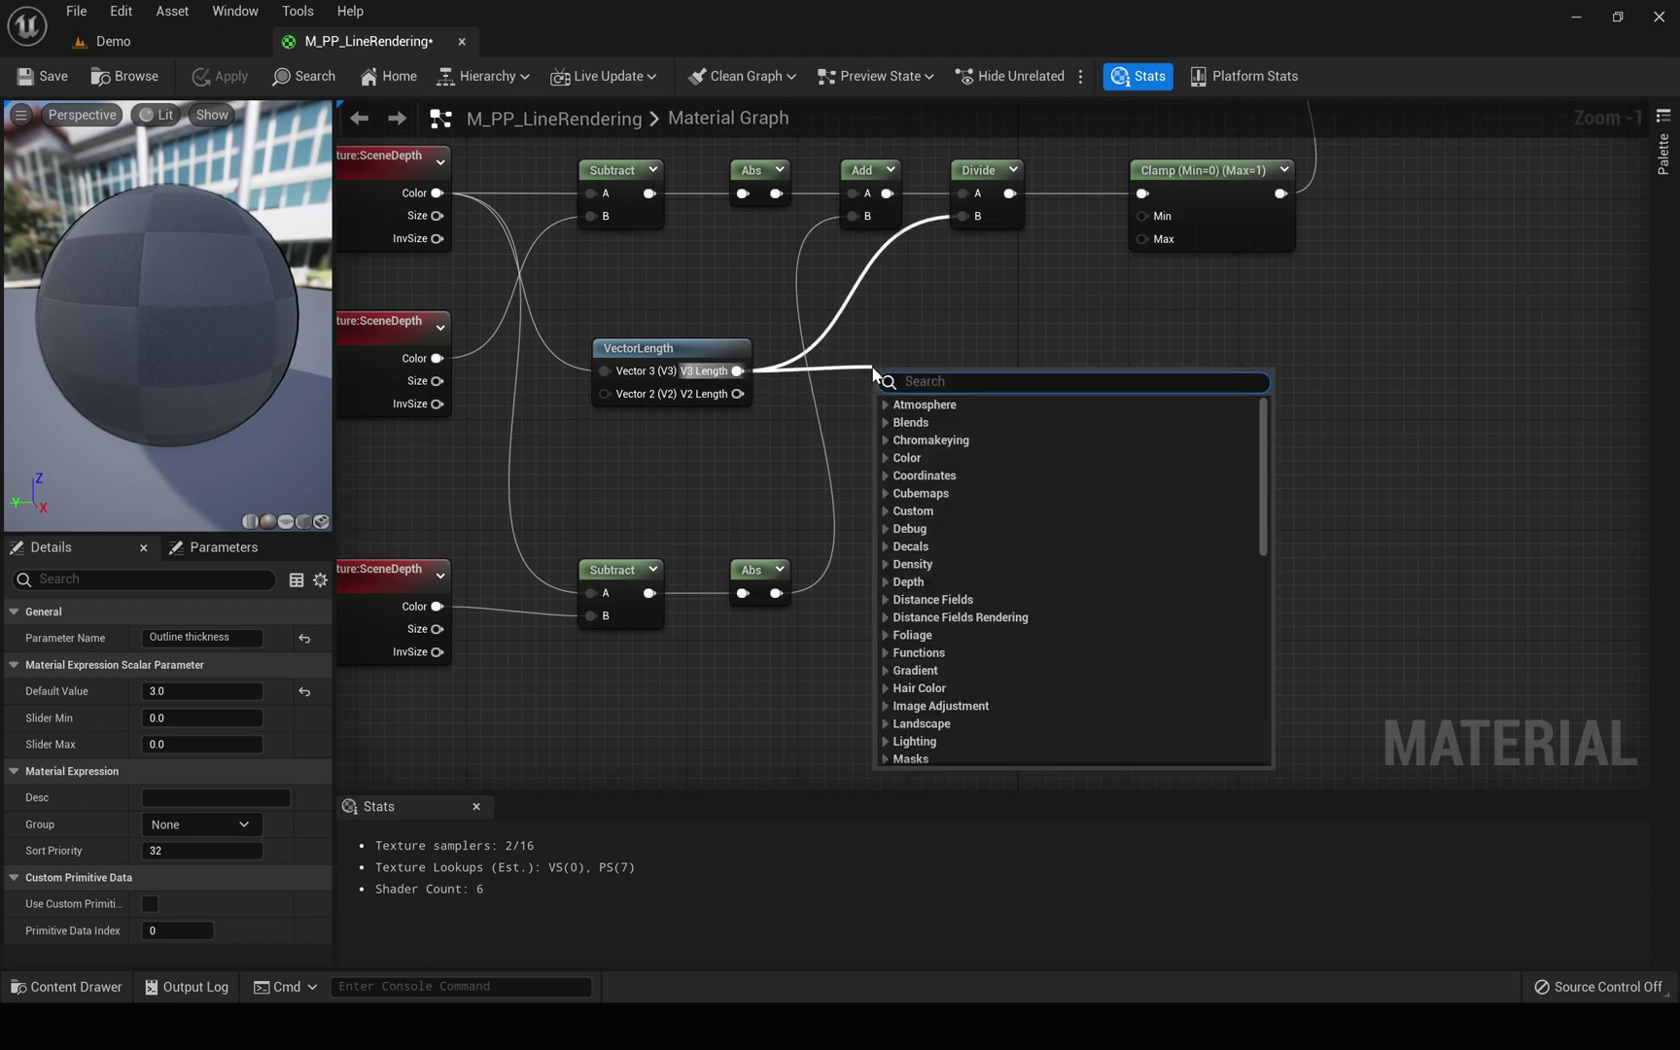
{"action": "type", "text": "/"}
{"action": "key", "text": "Return"}
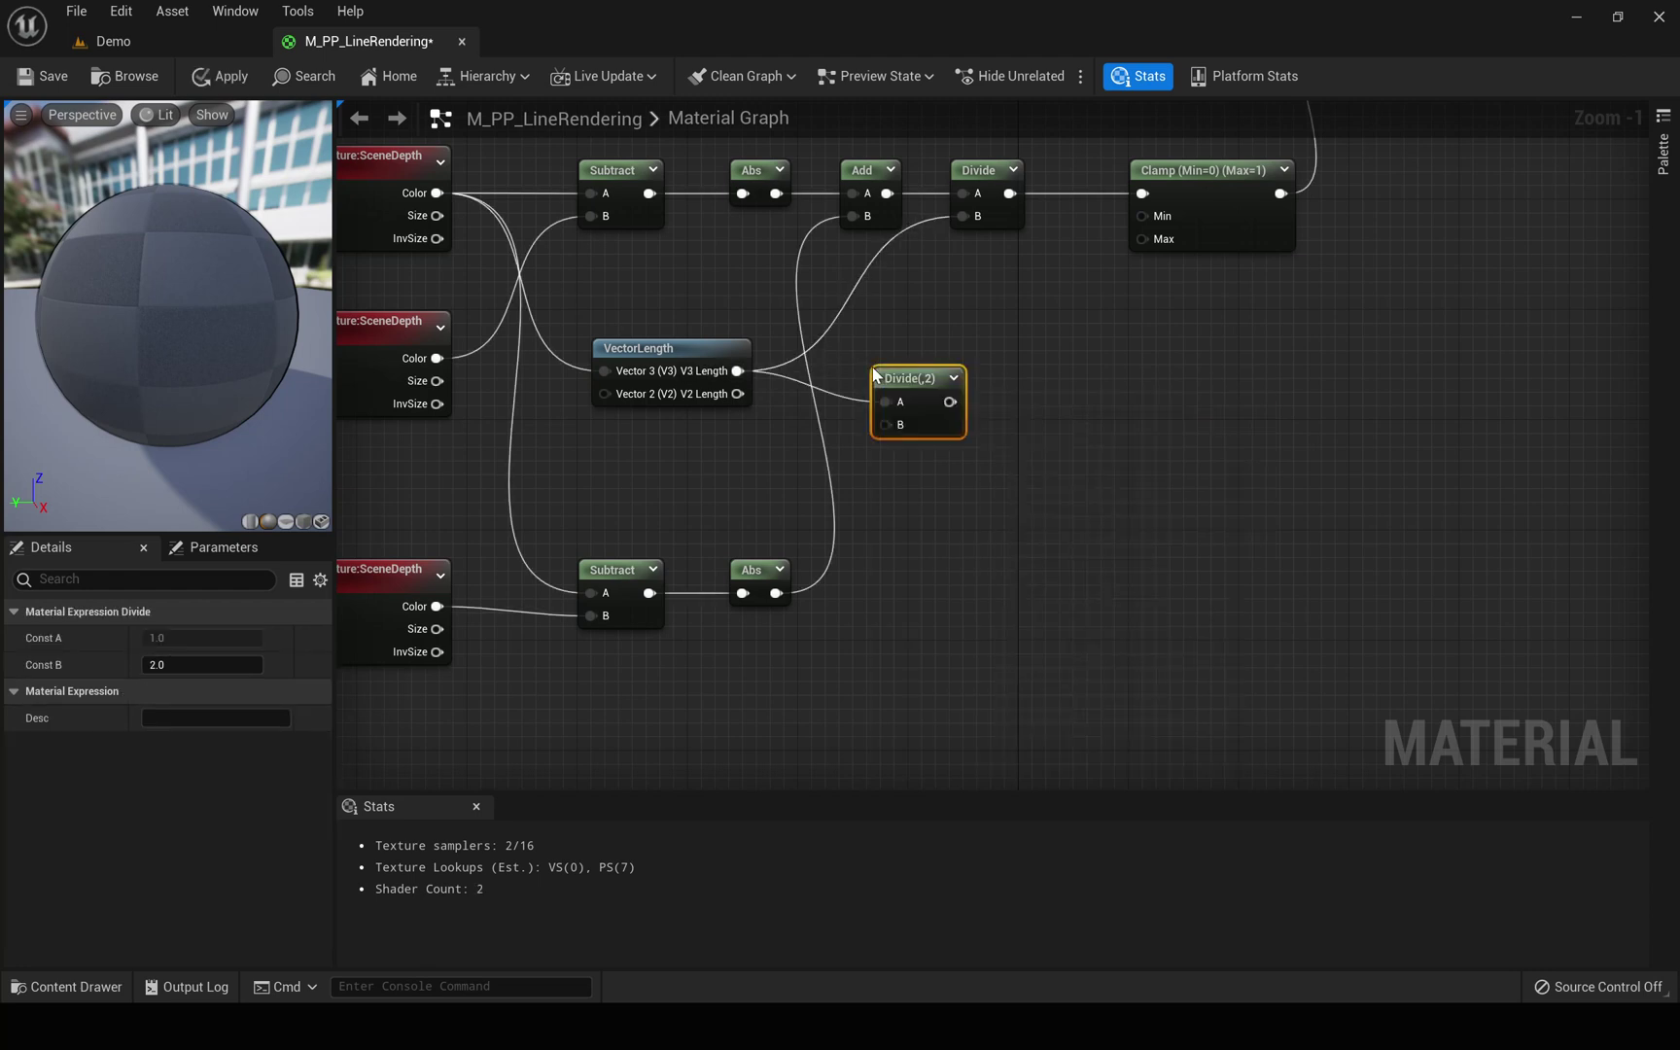
{"action": "key", "text": "Delete"}
Step: Insert a Multiply node between the VectorLength node's V3 Length output and the Divide node's B input
{"action": "left_click_drag", "start_coordinate": [738, 370], "coordinate": [963, 216]}
{"action": "type", "text": "*"}
{"action": "key", "text": "Return"}
{"action": "left_click_drag", "start_coordinate": [919, 401], "coordinate": [927, 367]}
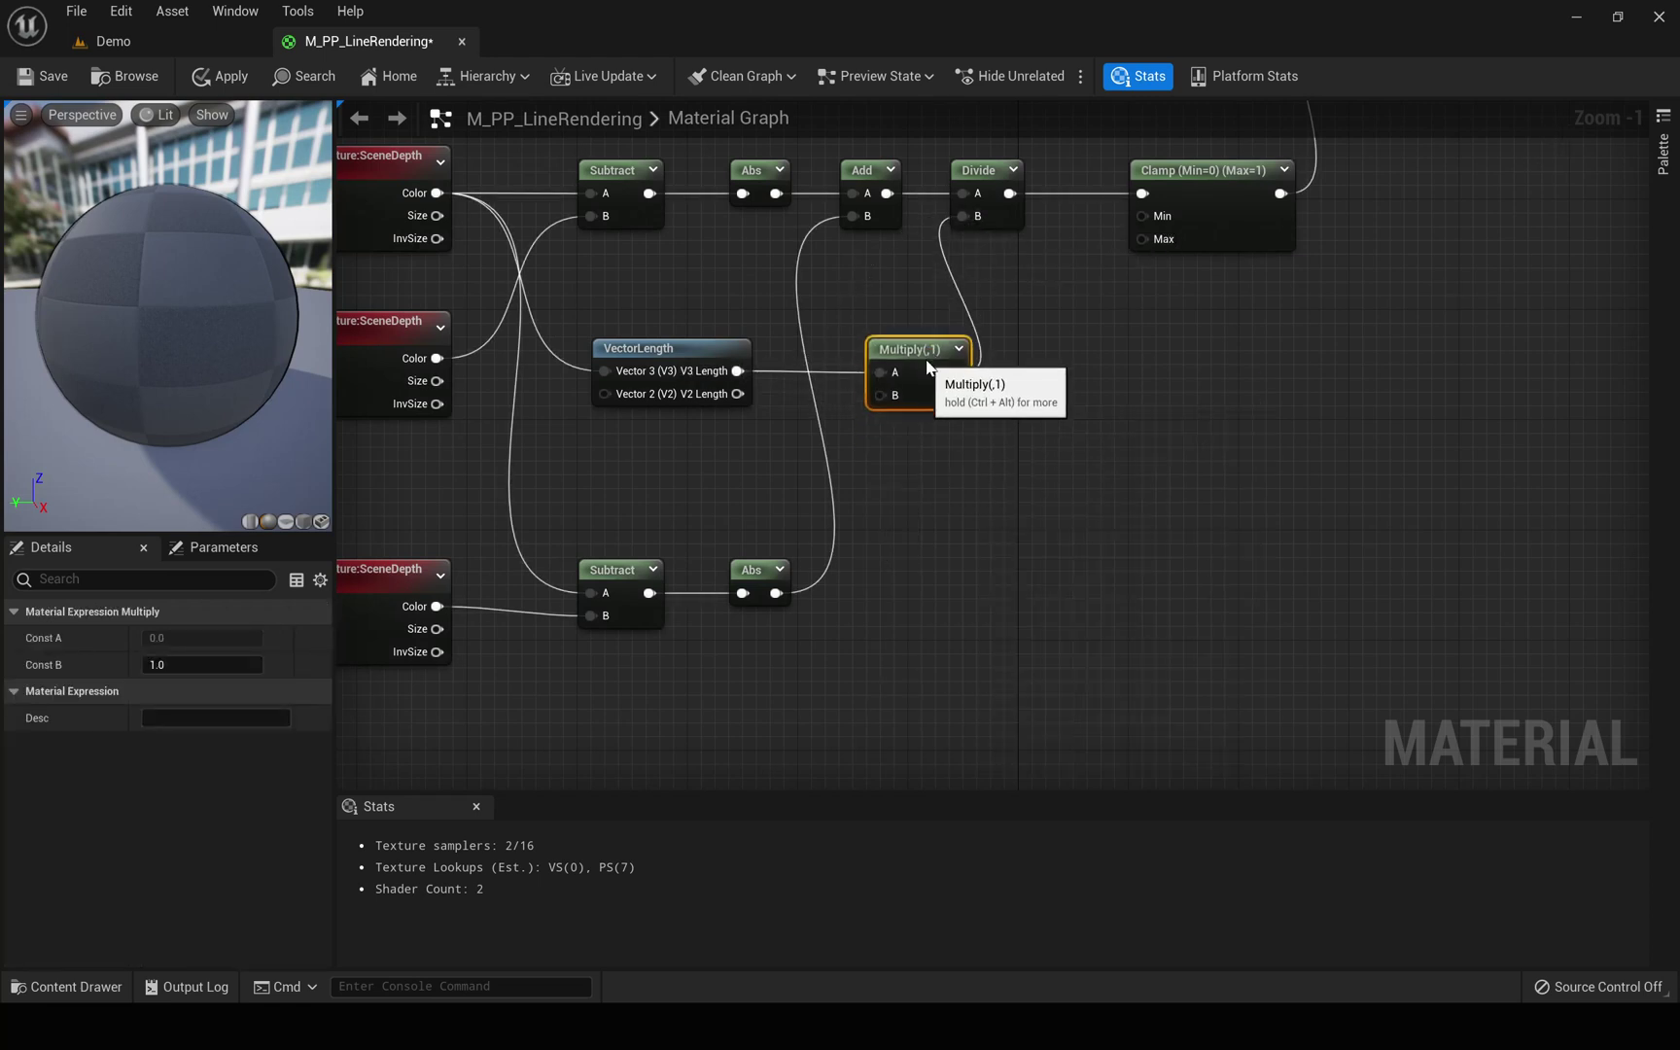
Step: Promote the Multiply node's B input to a parameter named "distance factor" and place it below the VectorLength node
{"action": "right_click", "coordinate": [884, 395]}
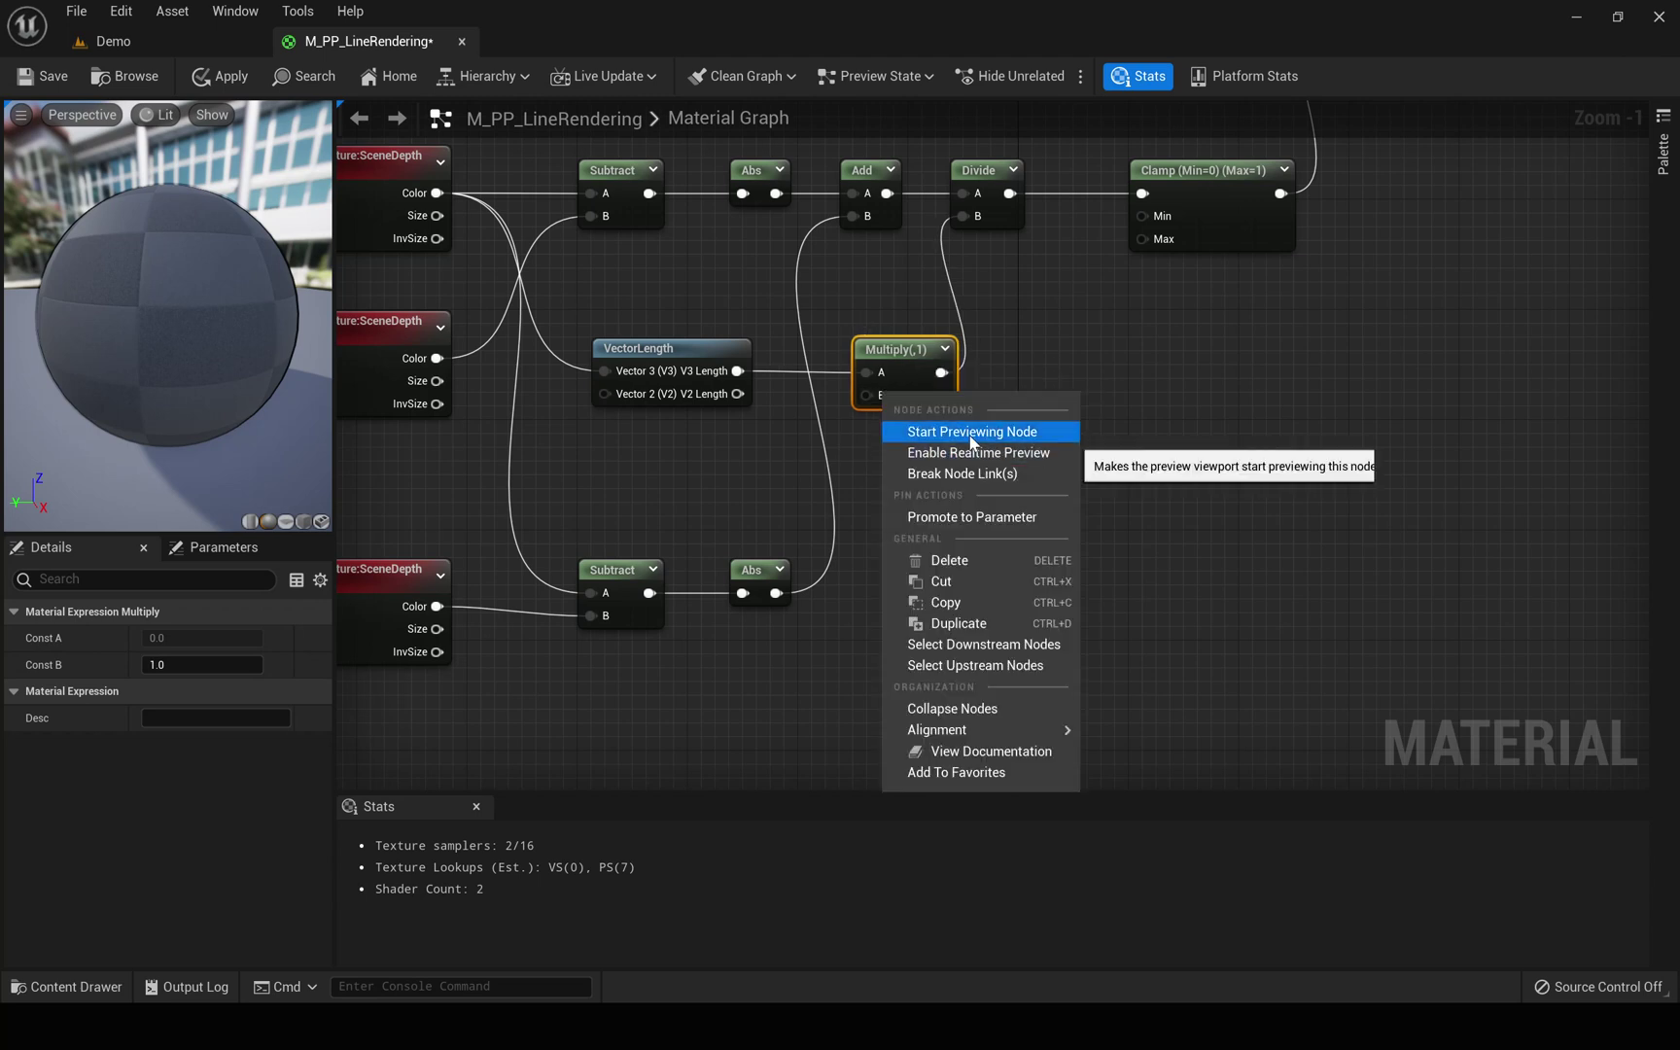
{"action": "left_click", "coordinate": [972, 517]}
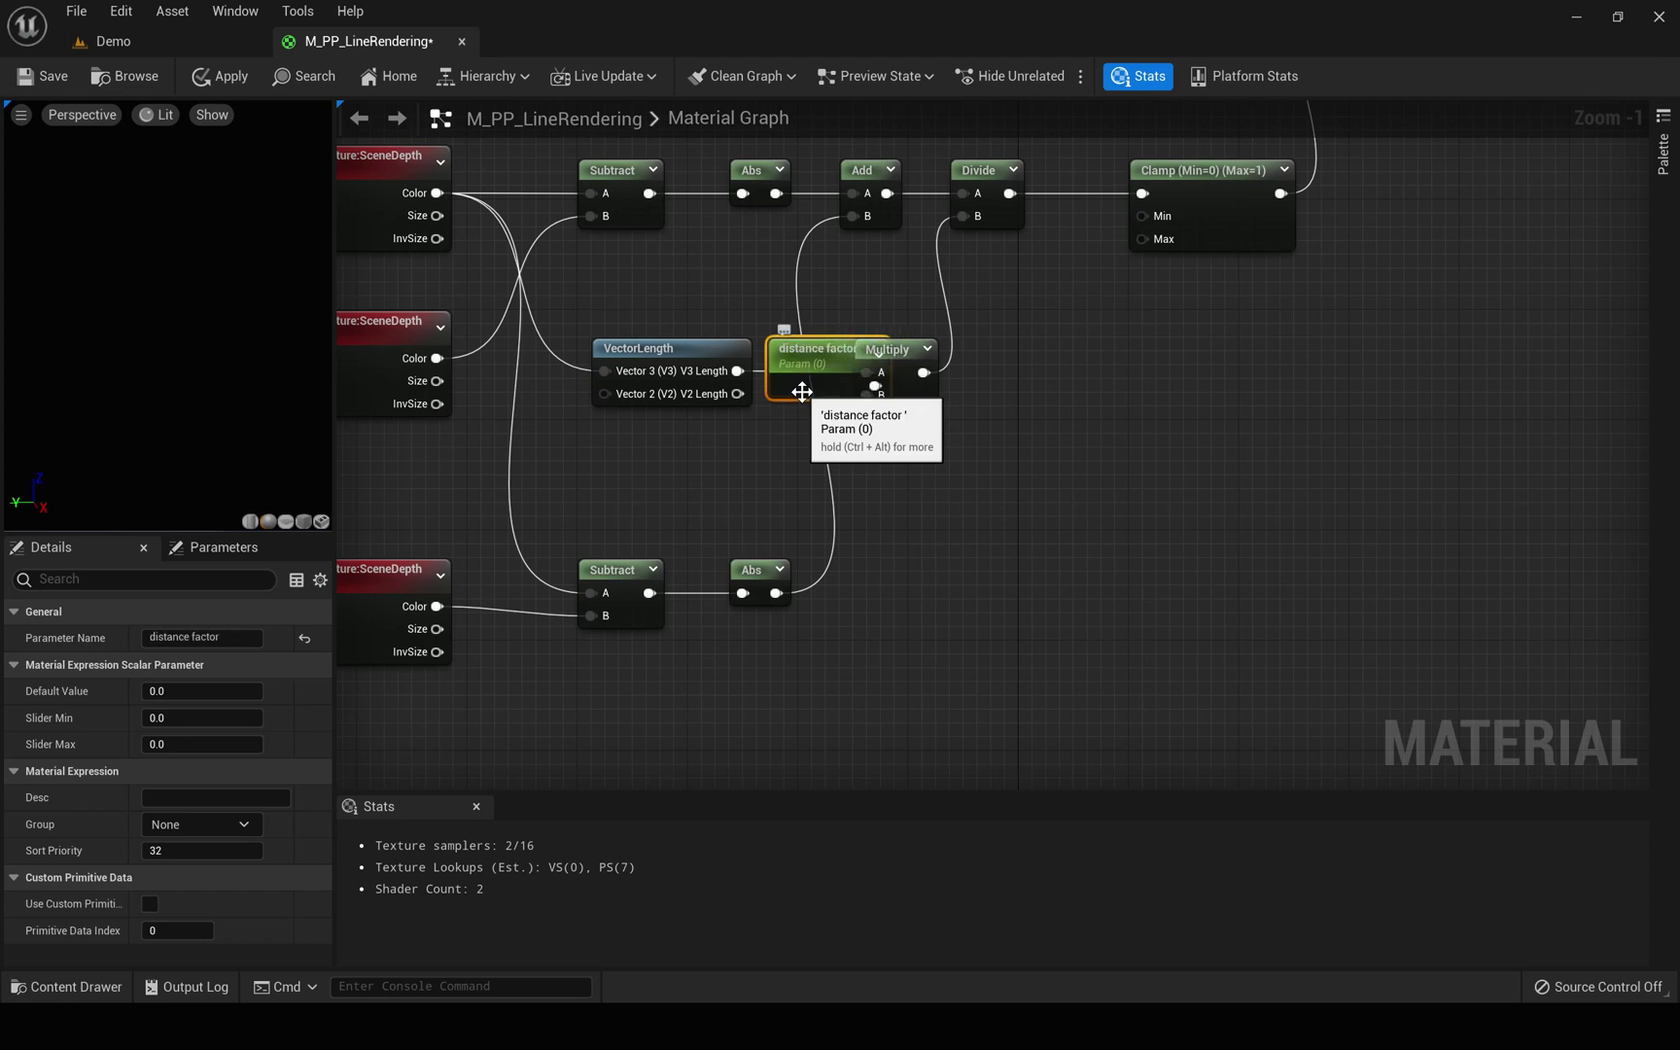
{"action": "left_click_drag", "start_coordinate": [804, 399], "coordinate": [674, 495]}
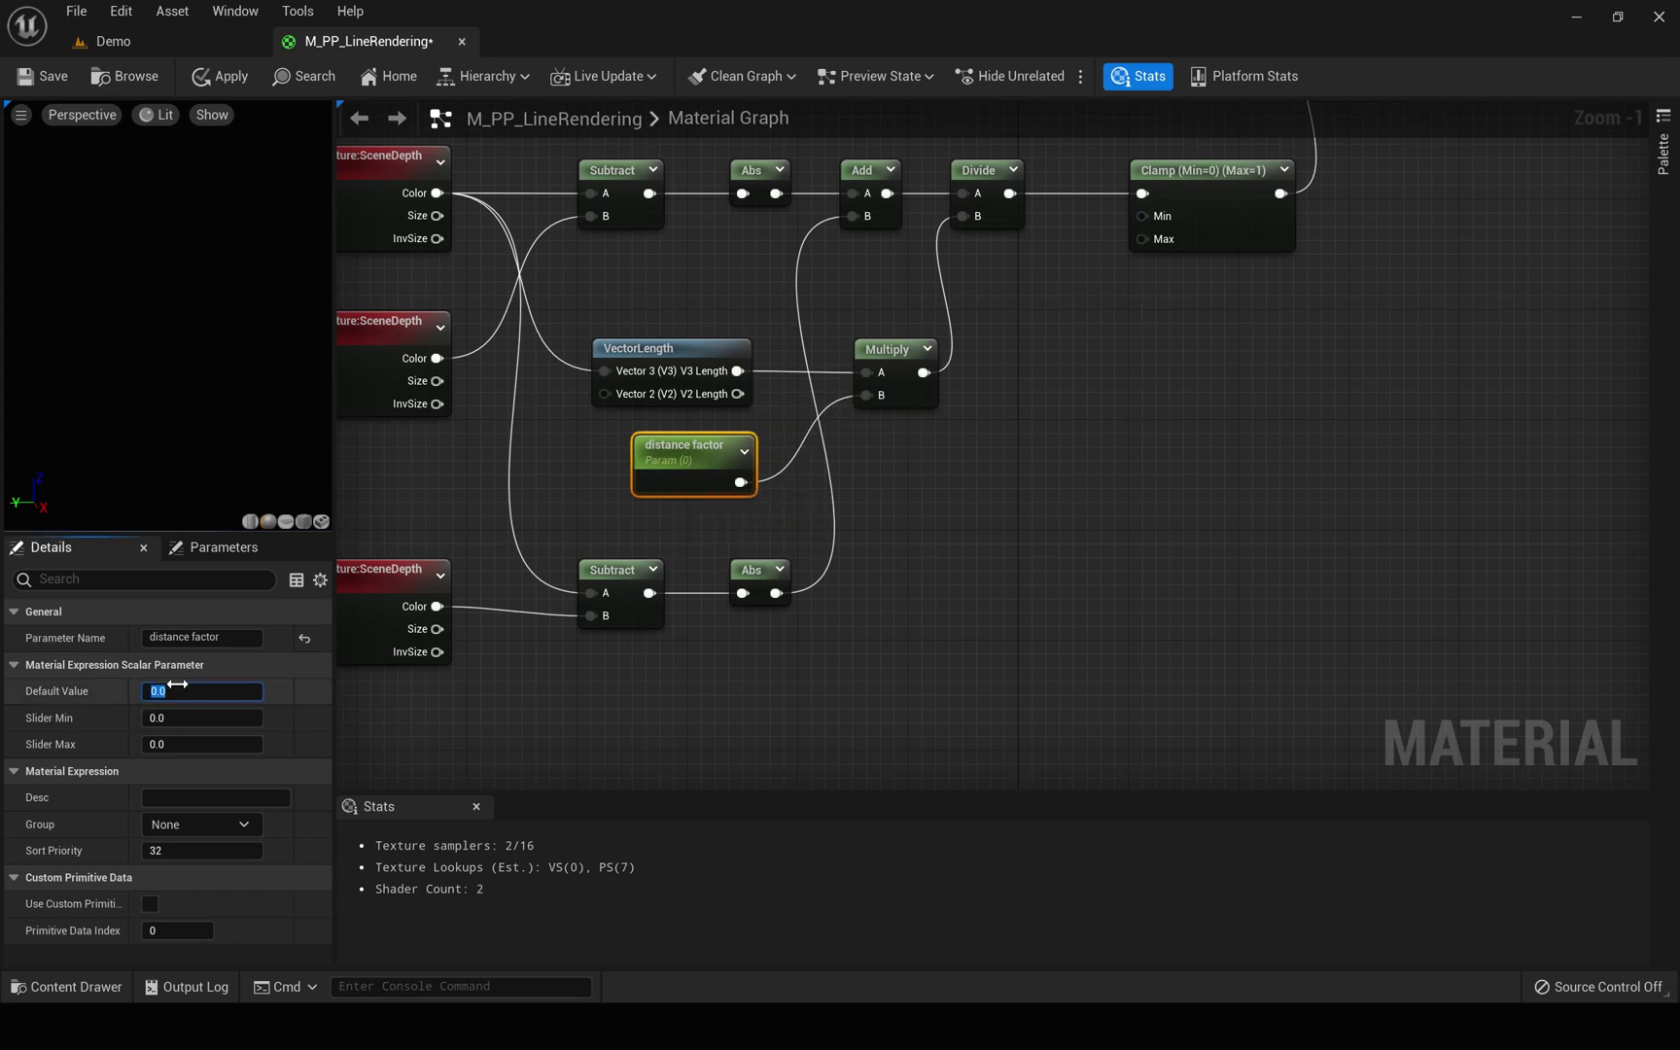
Step: Set the distance factor parameter's default value to 1, apply it, and check the outlines in the Demo level
{"action": "type", "text": "1"}
{"action": "key", "text": "Return"}
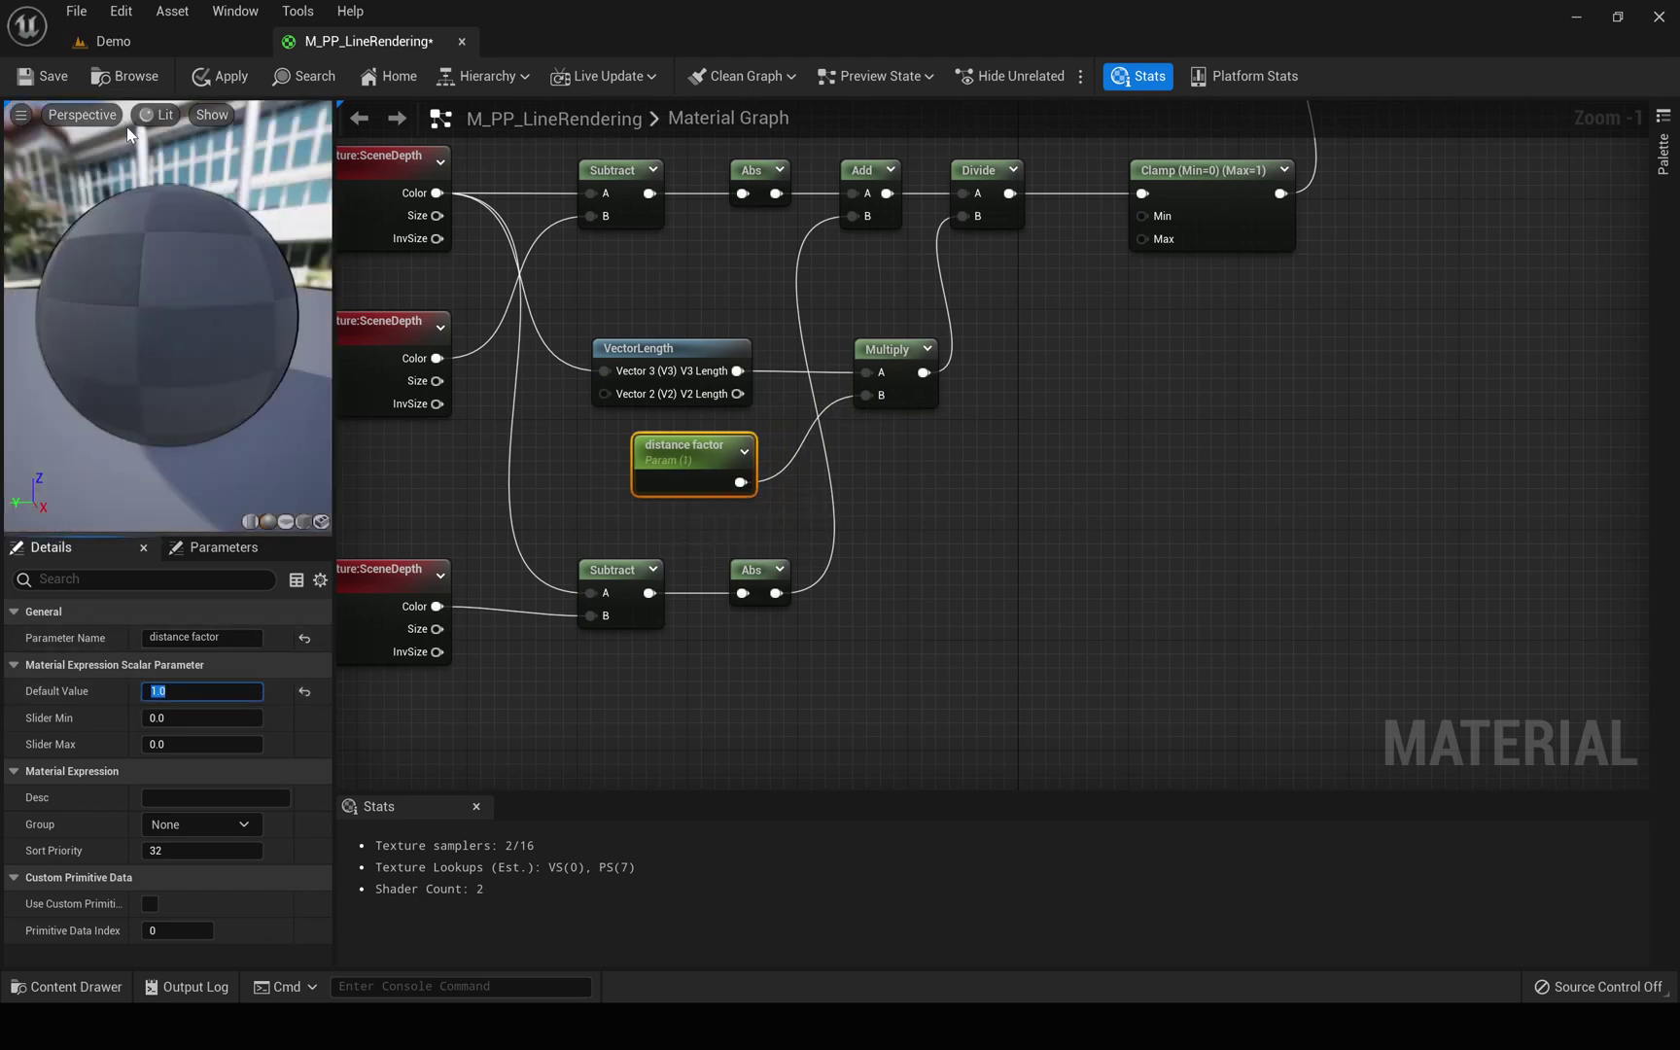
{"action": "left_click", "coordinate": [207, 78]}
{"action": "left_click", "coordinate": [148, 34]}
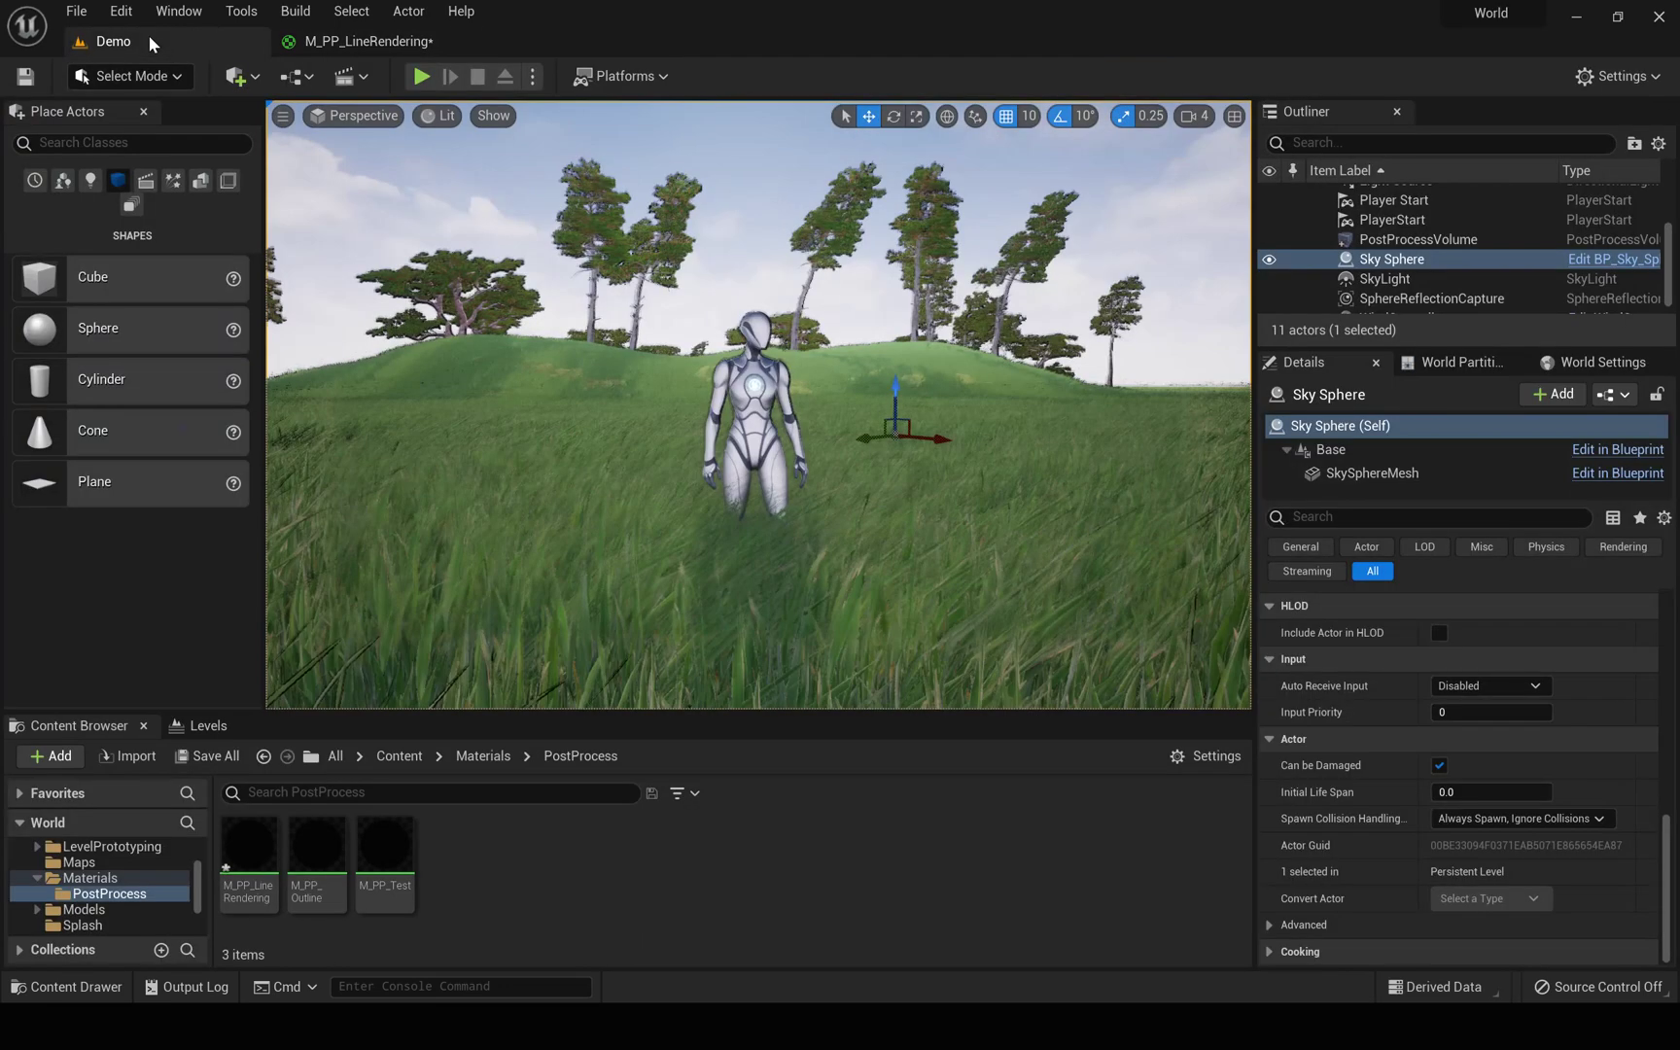
Step: Set the distance factor's default value to 10, apply it, and examine the lines on the character, trees and grass in the Demo level
{"action": "left_click", "coordinate": [332, 45]}
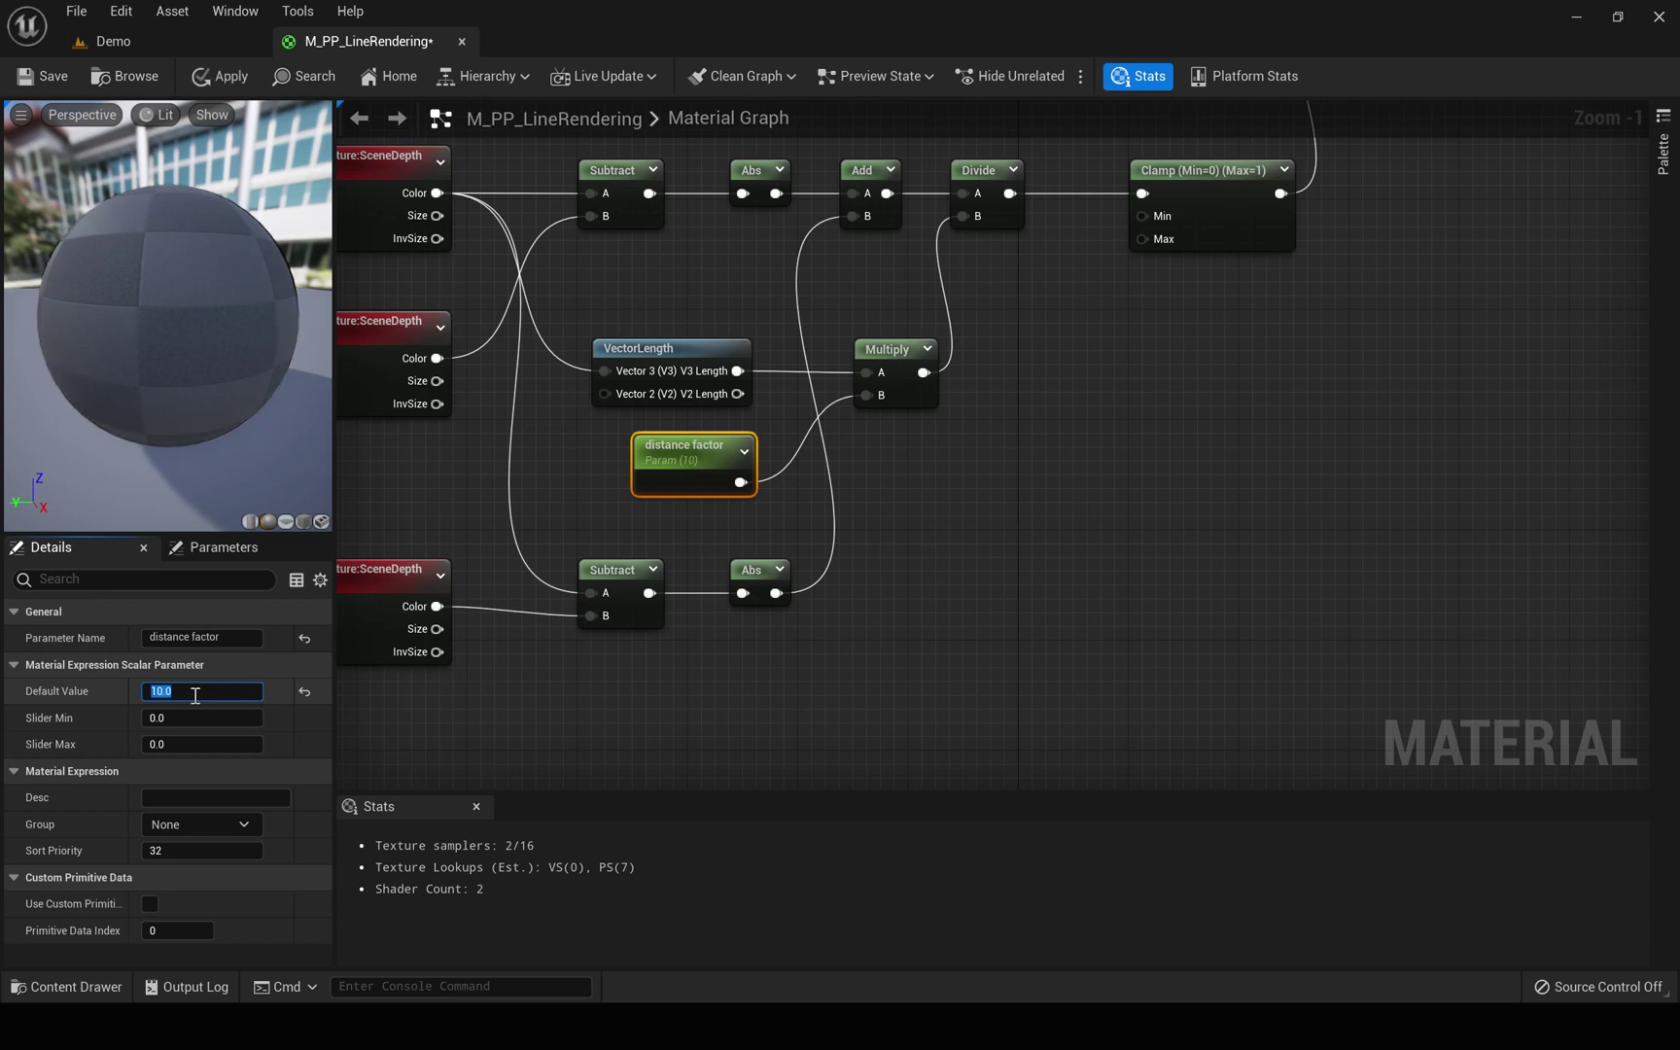
{"action": "left_click", "coordinate": [139, 35]}
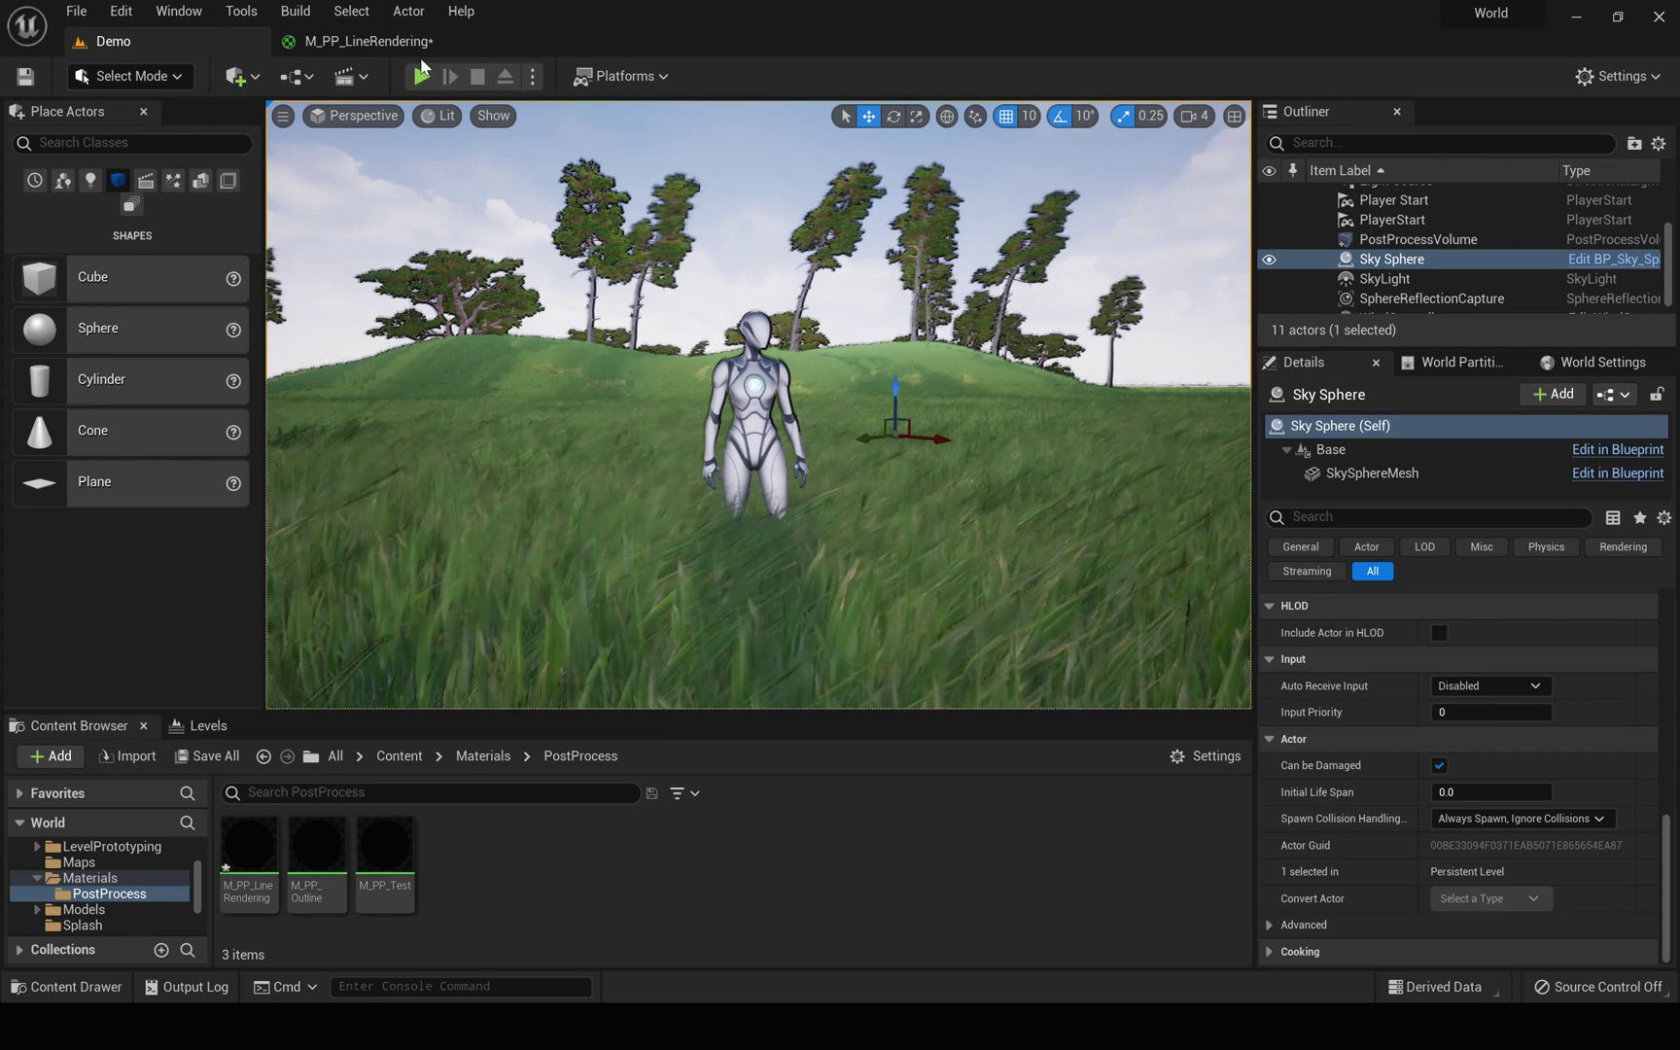
{"action": "left_click", "coordinate": [316, 43]}
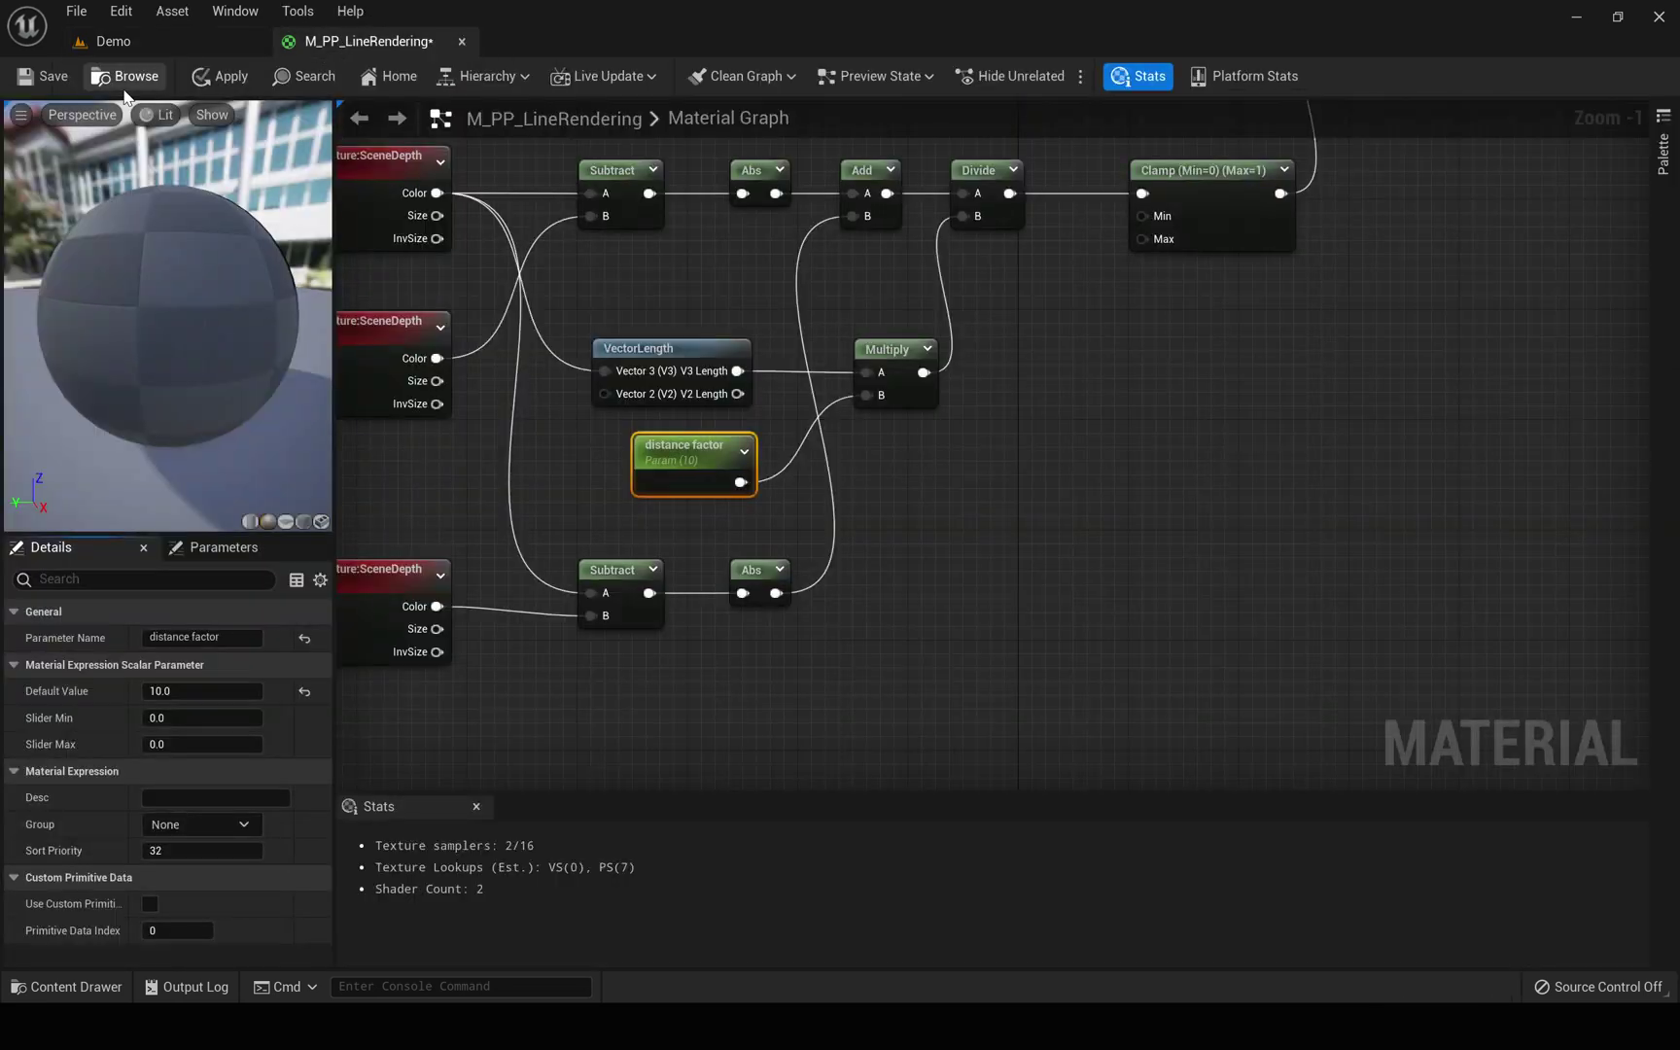
{"action": "left_click", "coordinate": [153, 45]}
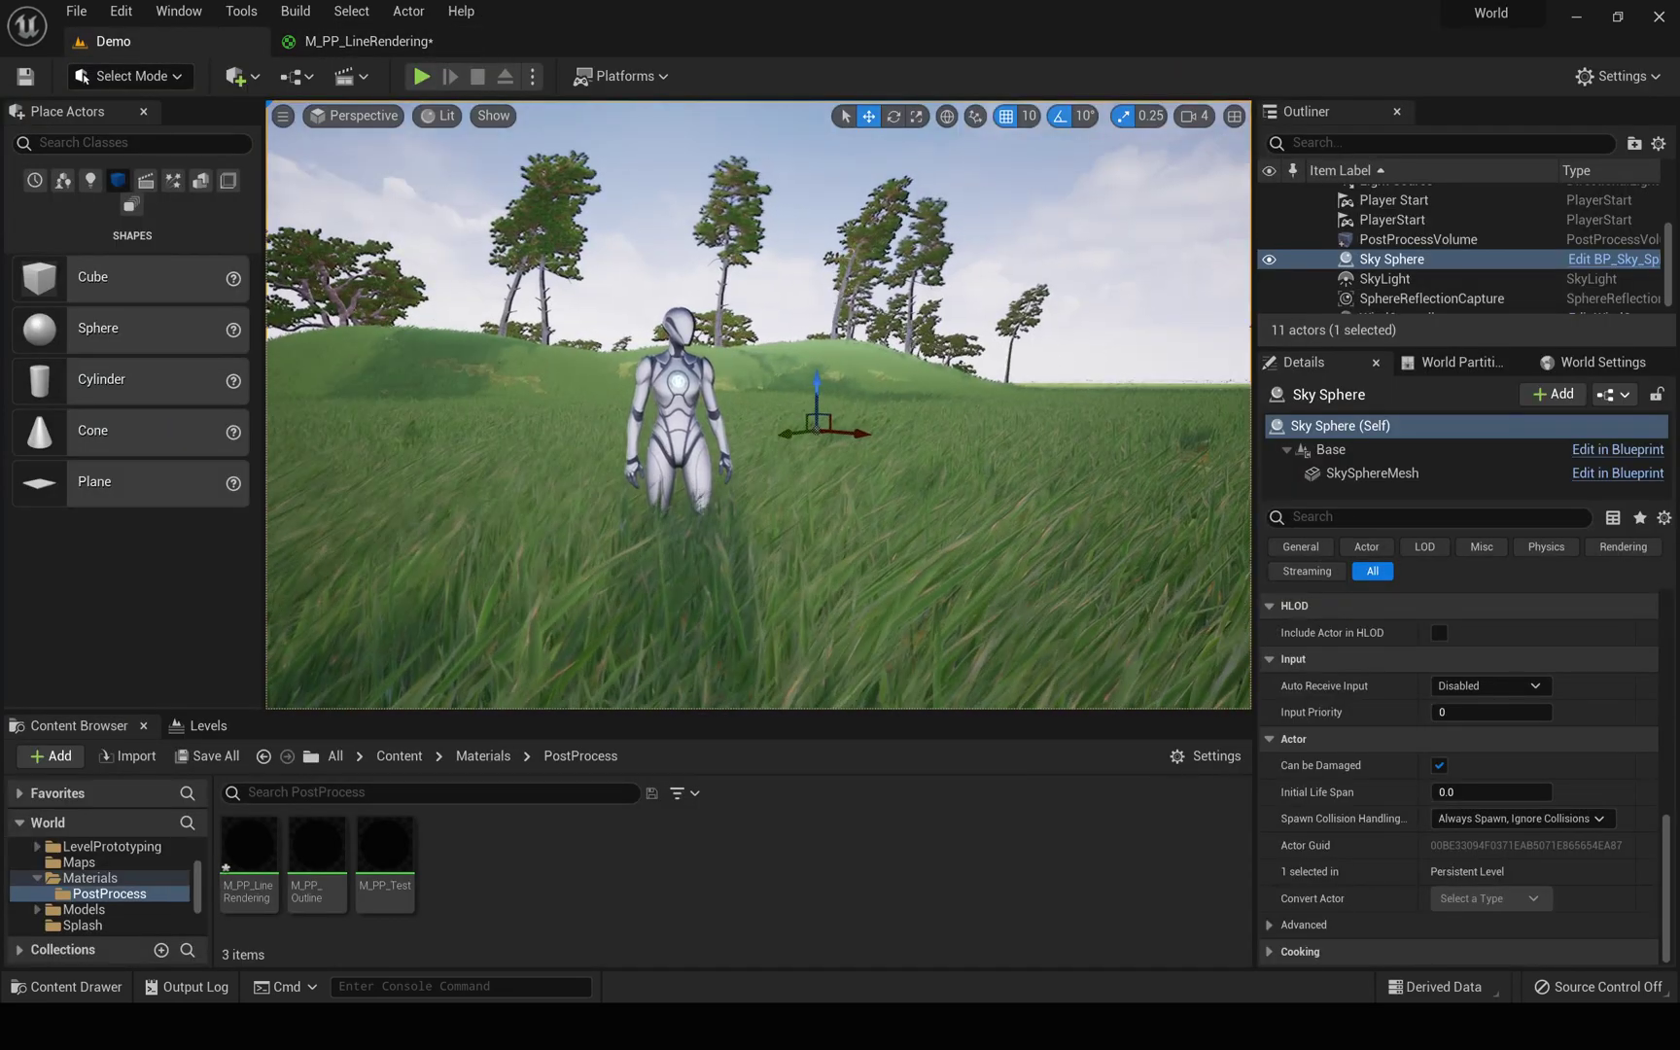
{"action": "middle_click_drag", "start_coordinate": [758, 404], "coordinate": [741, 485]}
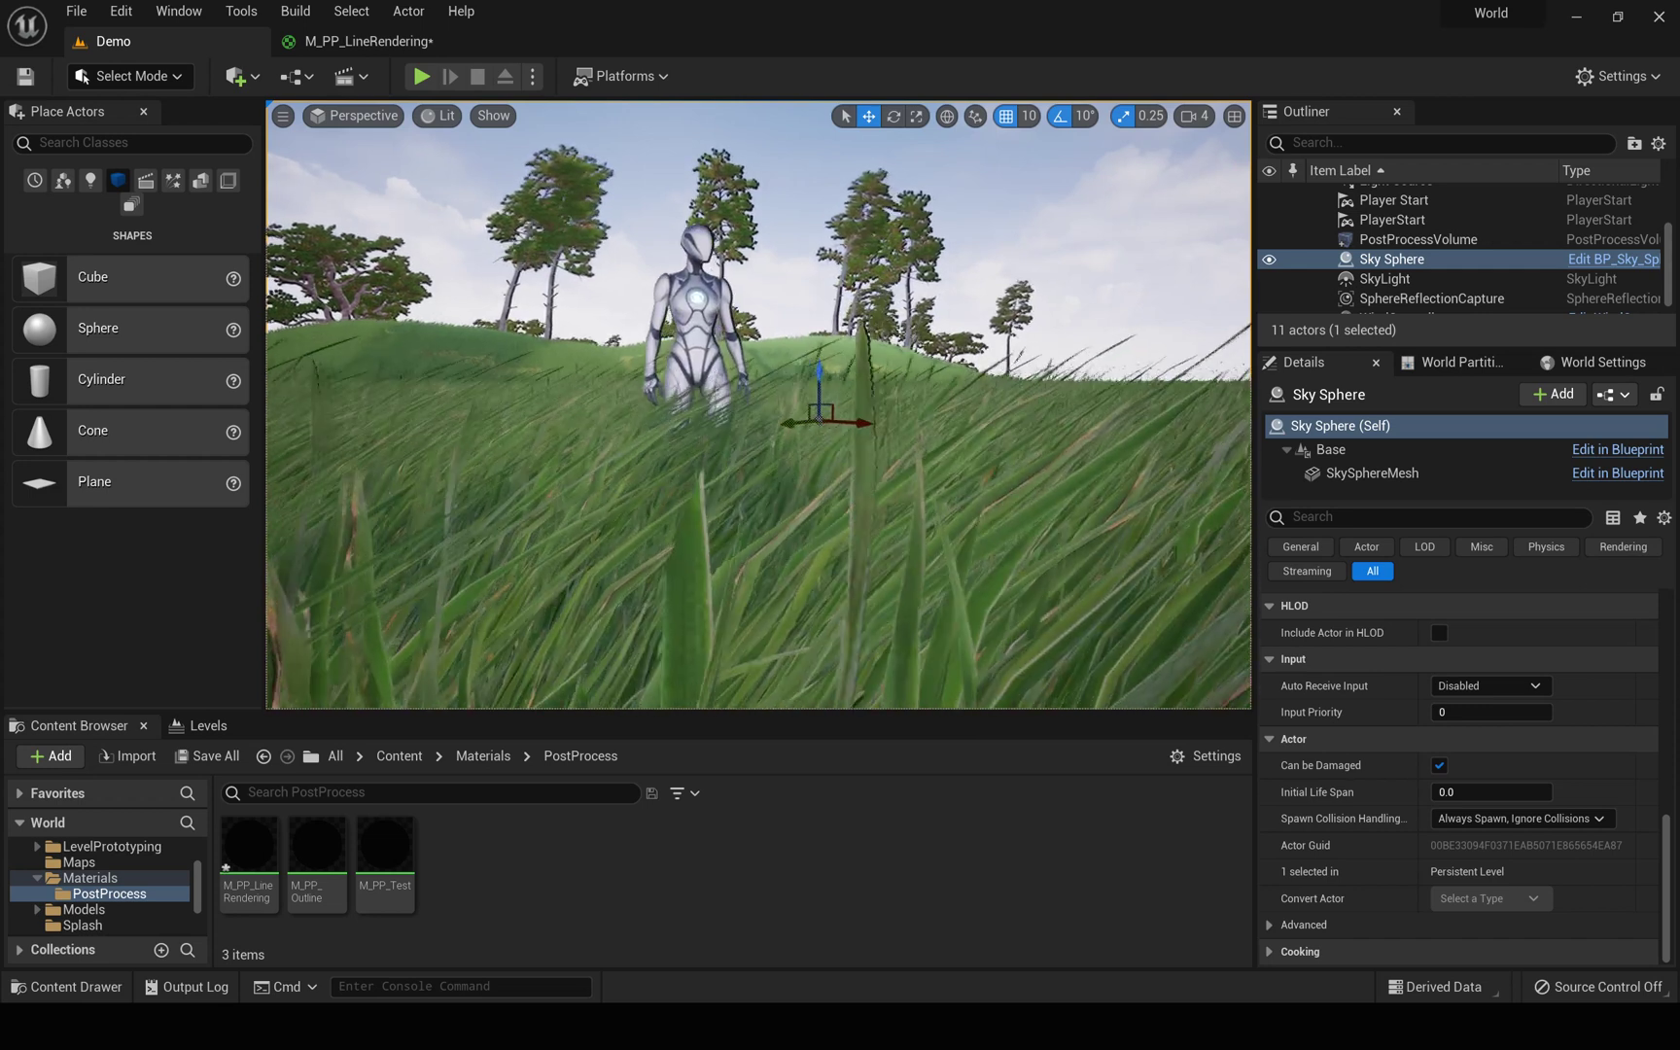
Step: Set the distance factor's default value to 0.5, apply it, and examine the outlines in the Demo level
{"action": "left_click", "coordinate": [360, 41]}
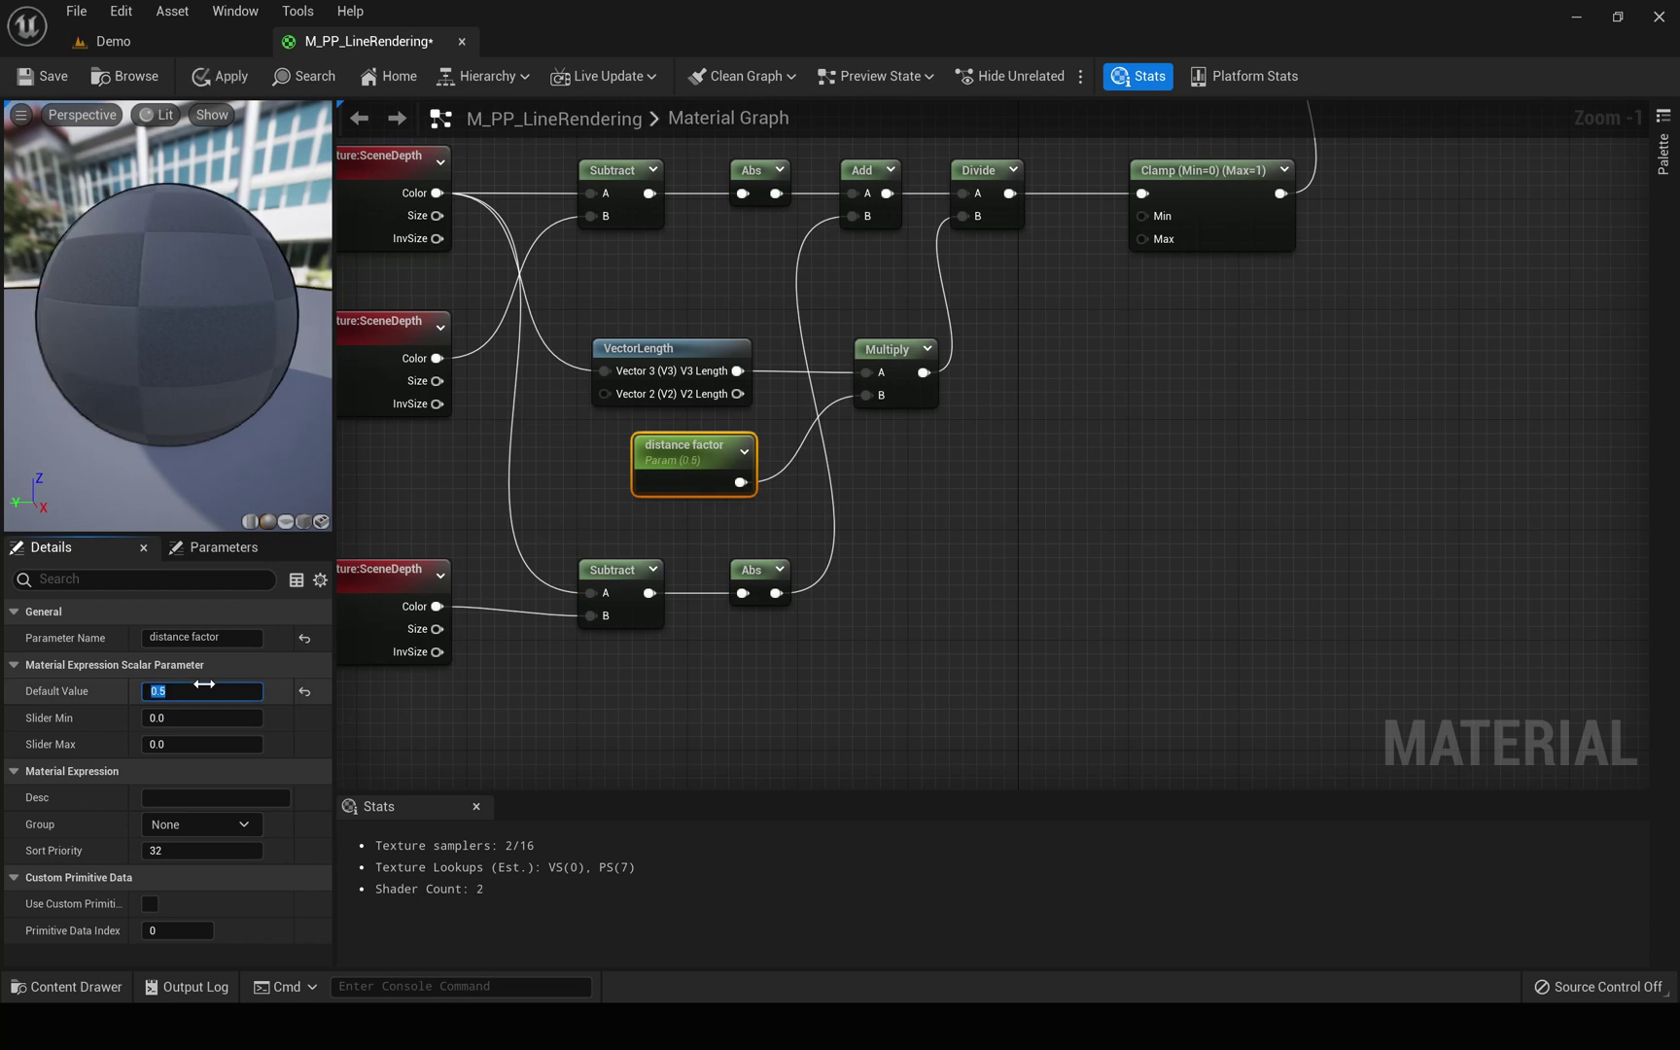
{"action": "left_click", "coordinate": [169, 37]}
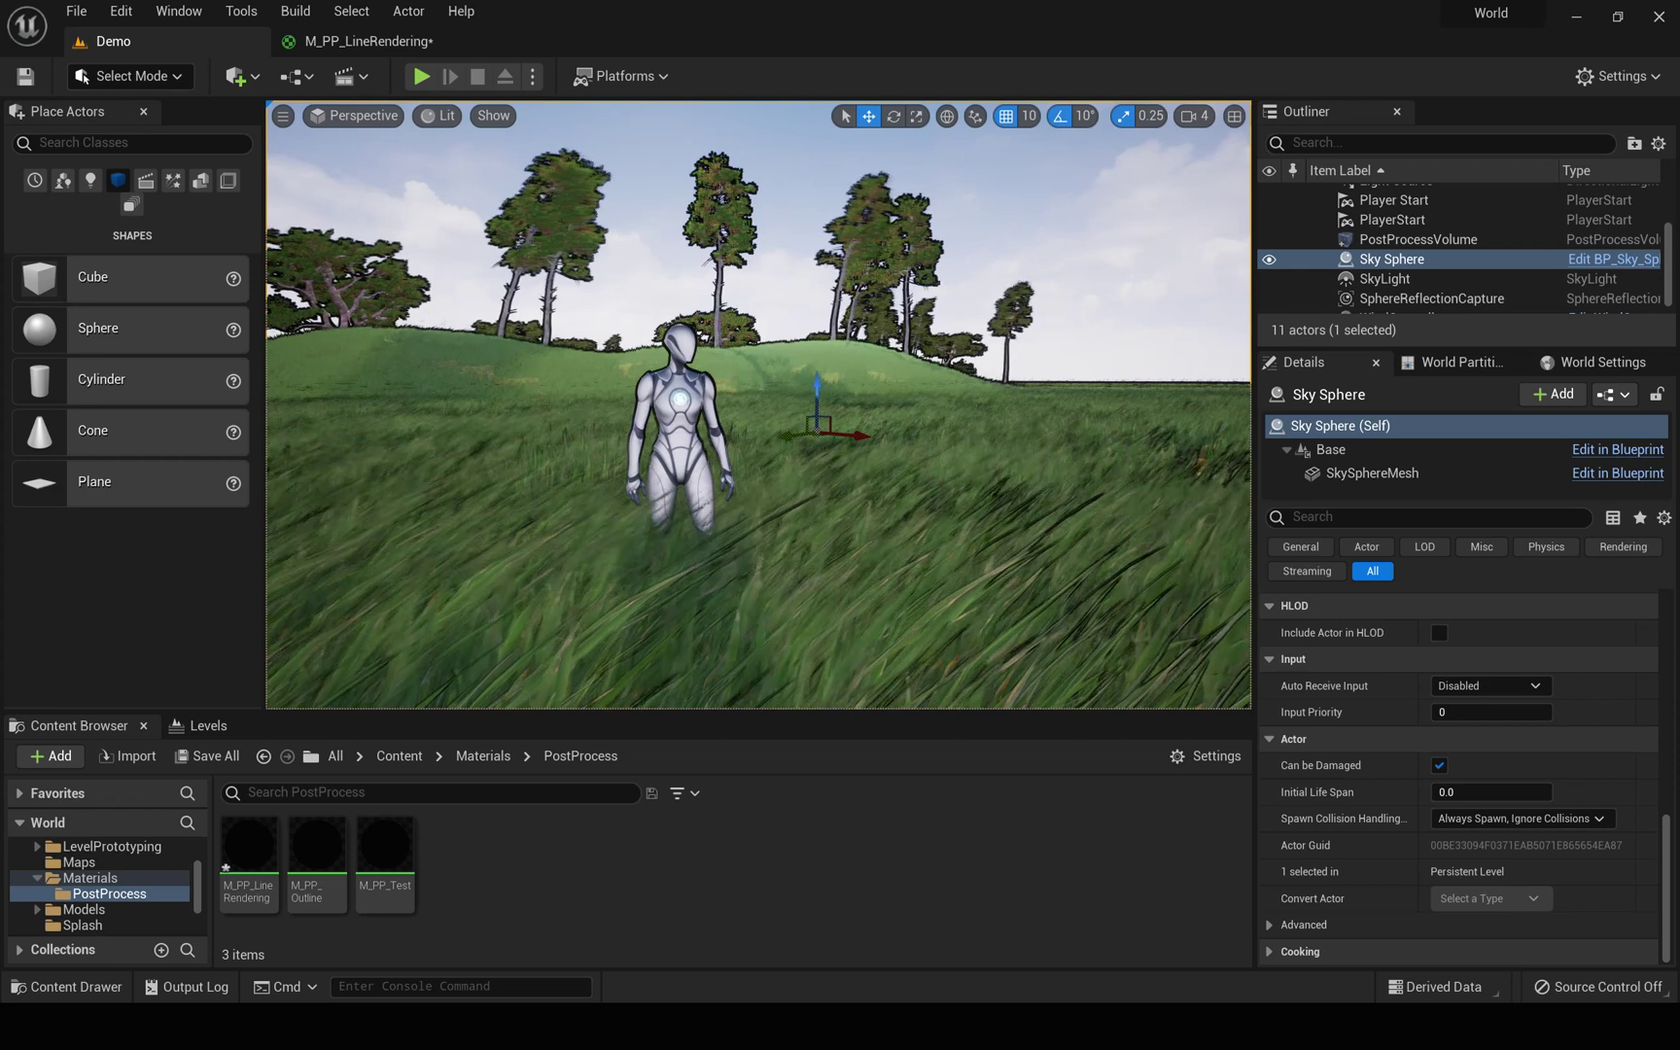
{"action": "right_click_drag", "start_coordinate": [774, 293], "coordinate": [805, 201]}
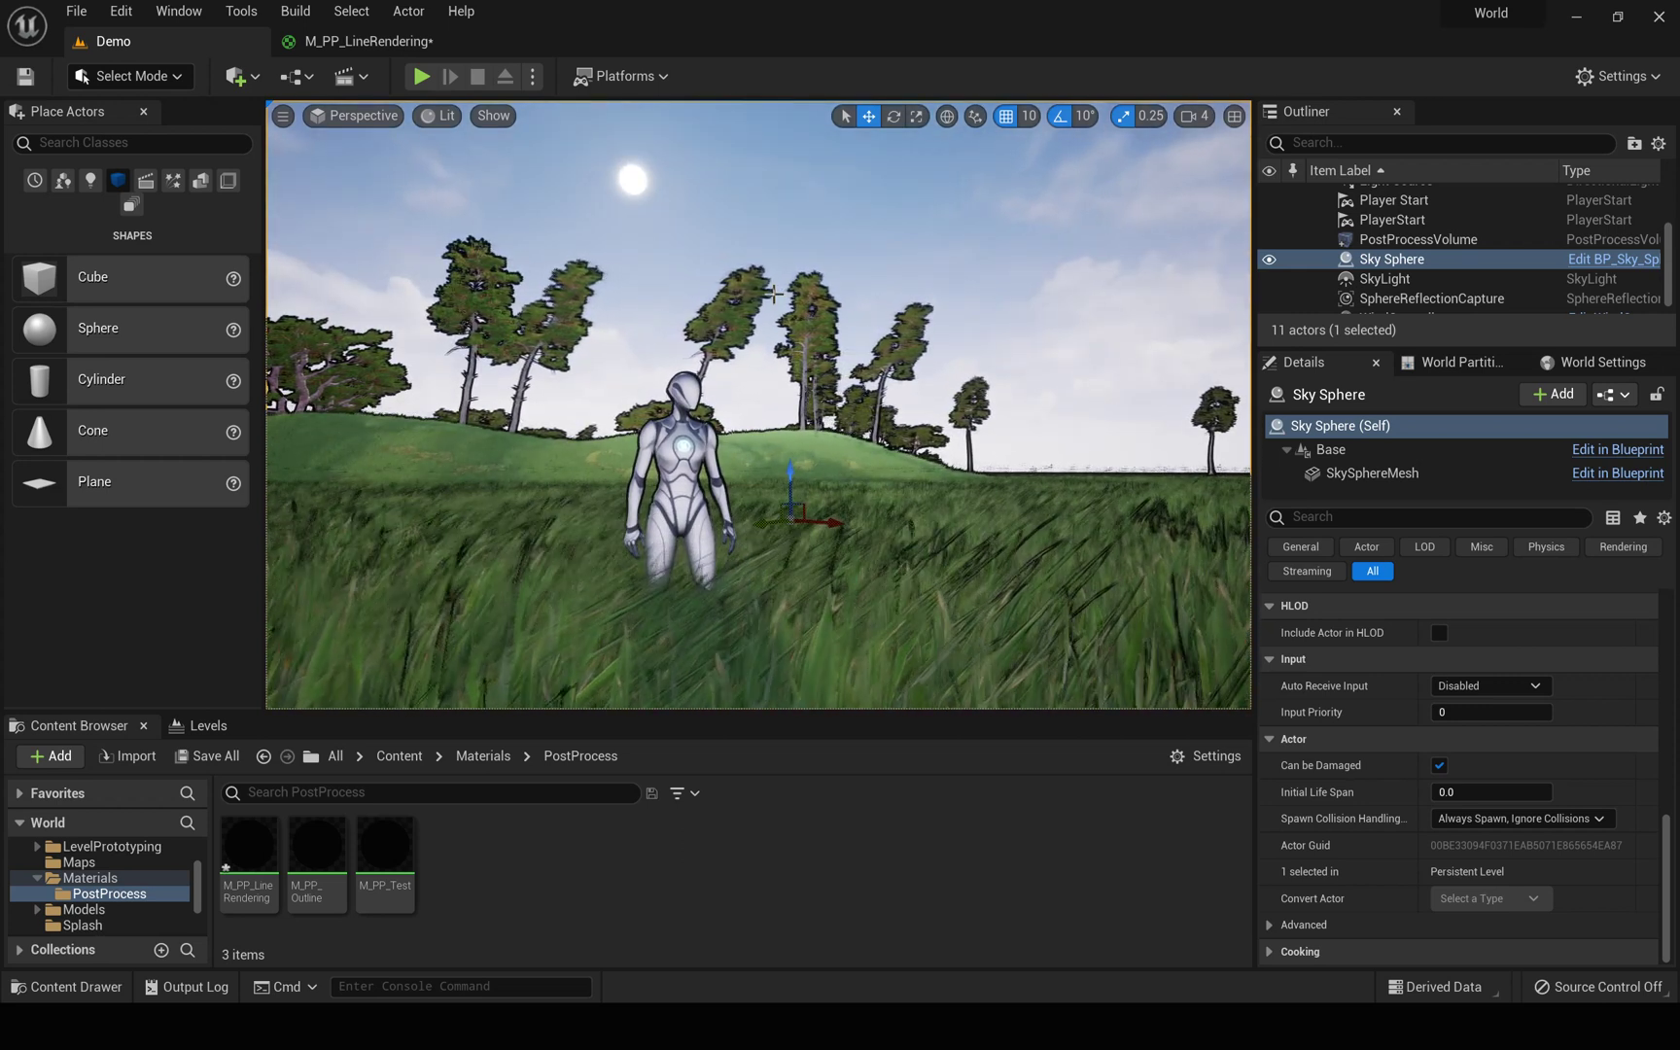
Step: Change the distance factor's default value, apply it, and examine the outlines in full screen from several camera positions
{"action": "left_click", "coordinate": [352, 42]}
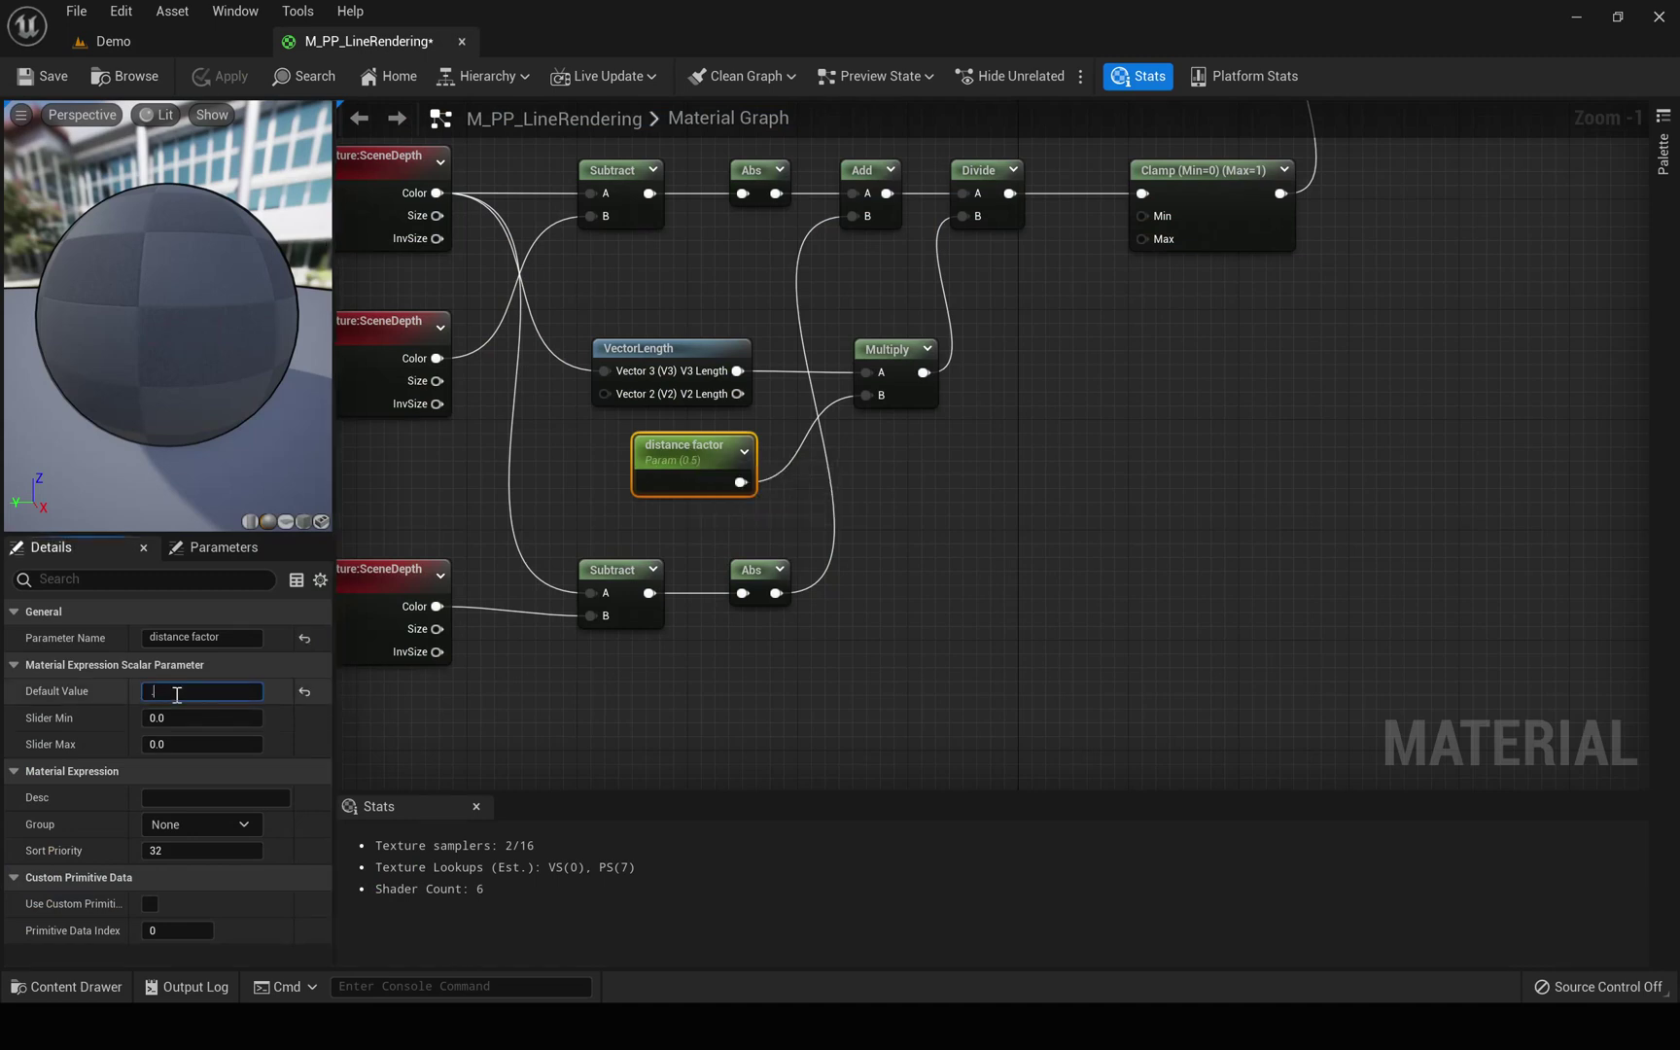
{"action": "left_click", "coordinate": [144, 37]}
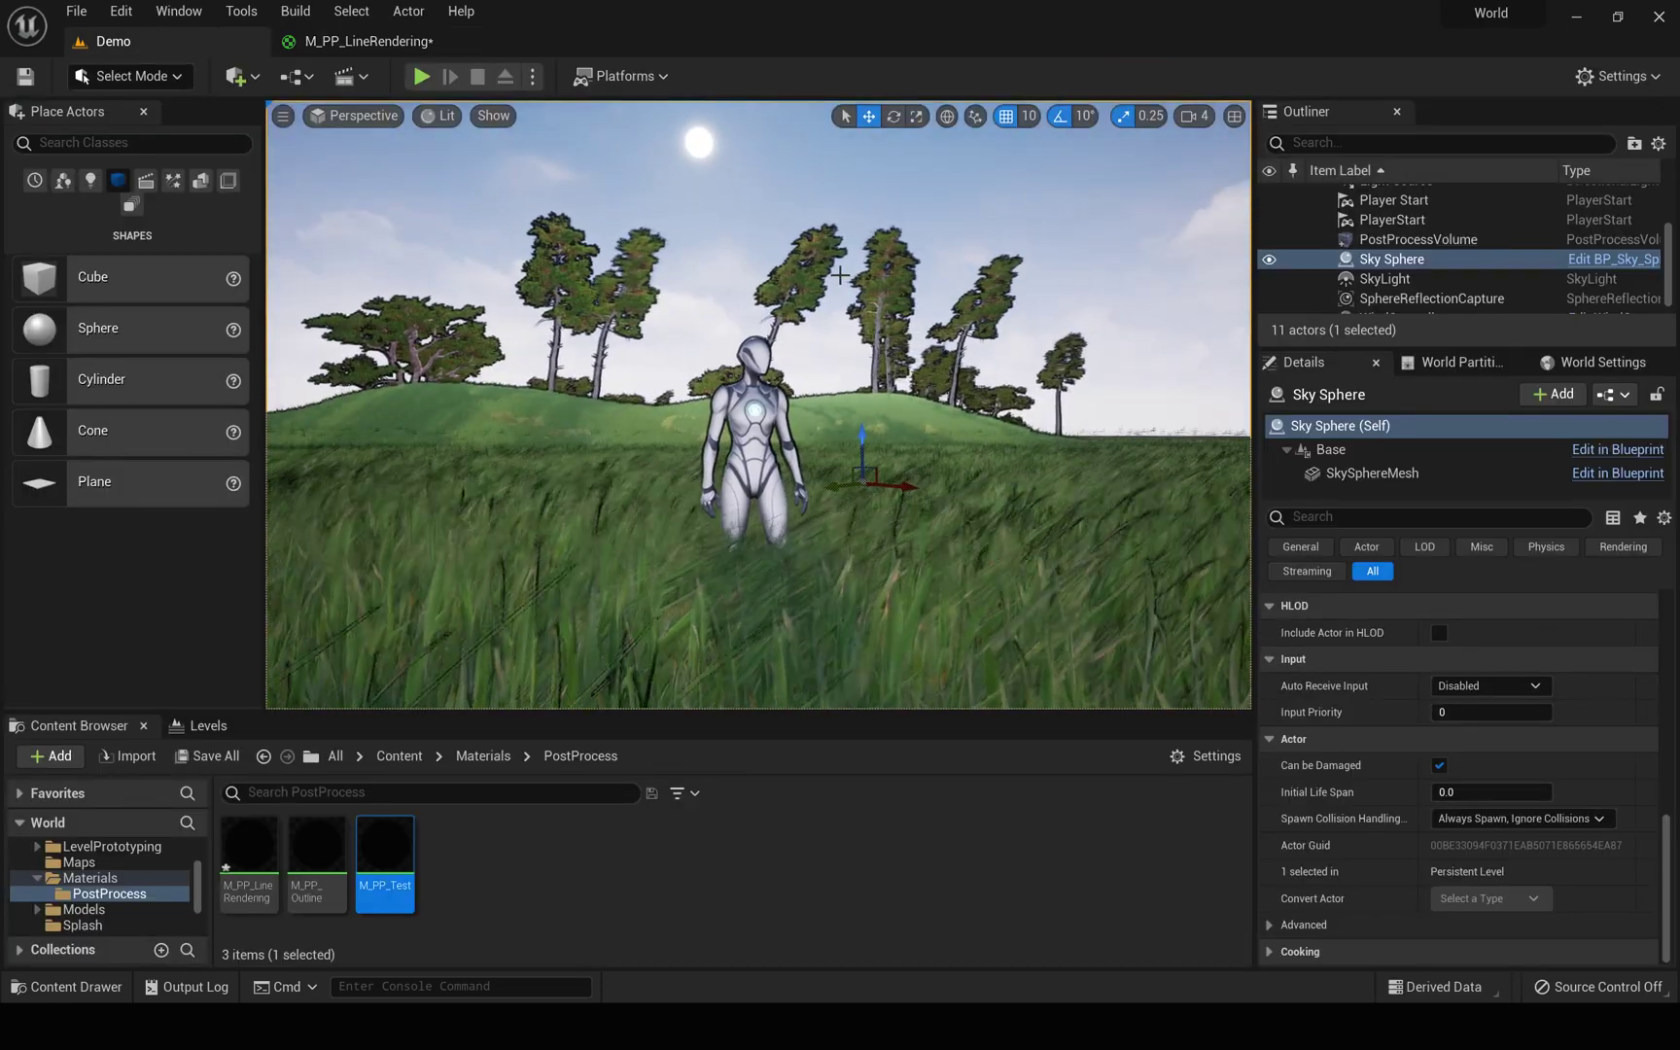
{"action": "key", "text": "F11"}
{"action": "mouse_move", "coordinate": [840, 276]}
{"action": "right_mouse_down"}
{"action": "mouse_move", "coordinate": [947, 322]}
{"action": "mouse_move", "coordinate": [768, 249]}
{"action": "mouse_move", "coordinate": [833, 260]}
{"action": "right_mouse_up"}
{"action": "key", "text": "a"}
{"action": "key", "text": "e"}
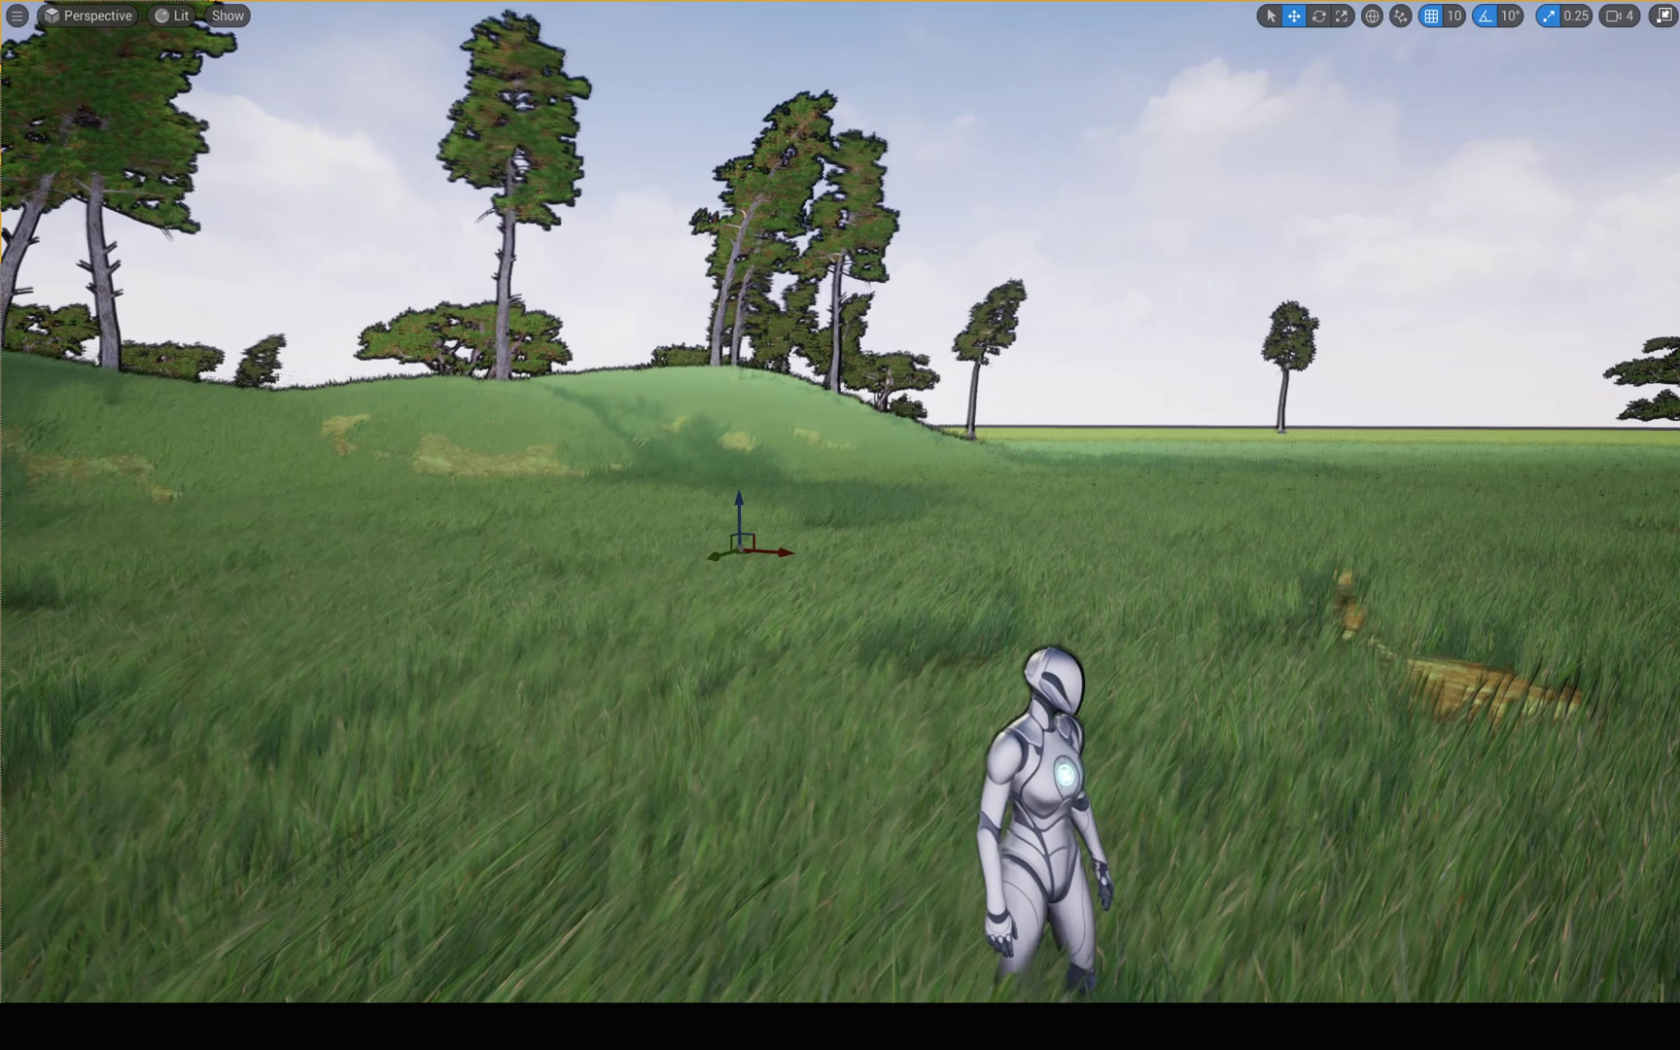
{"action": "key", "text": "q"}
{"action": "key", "text": "d"}
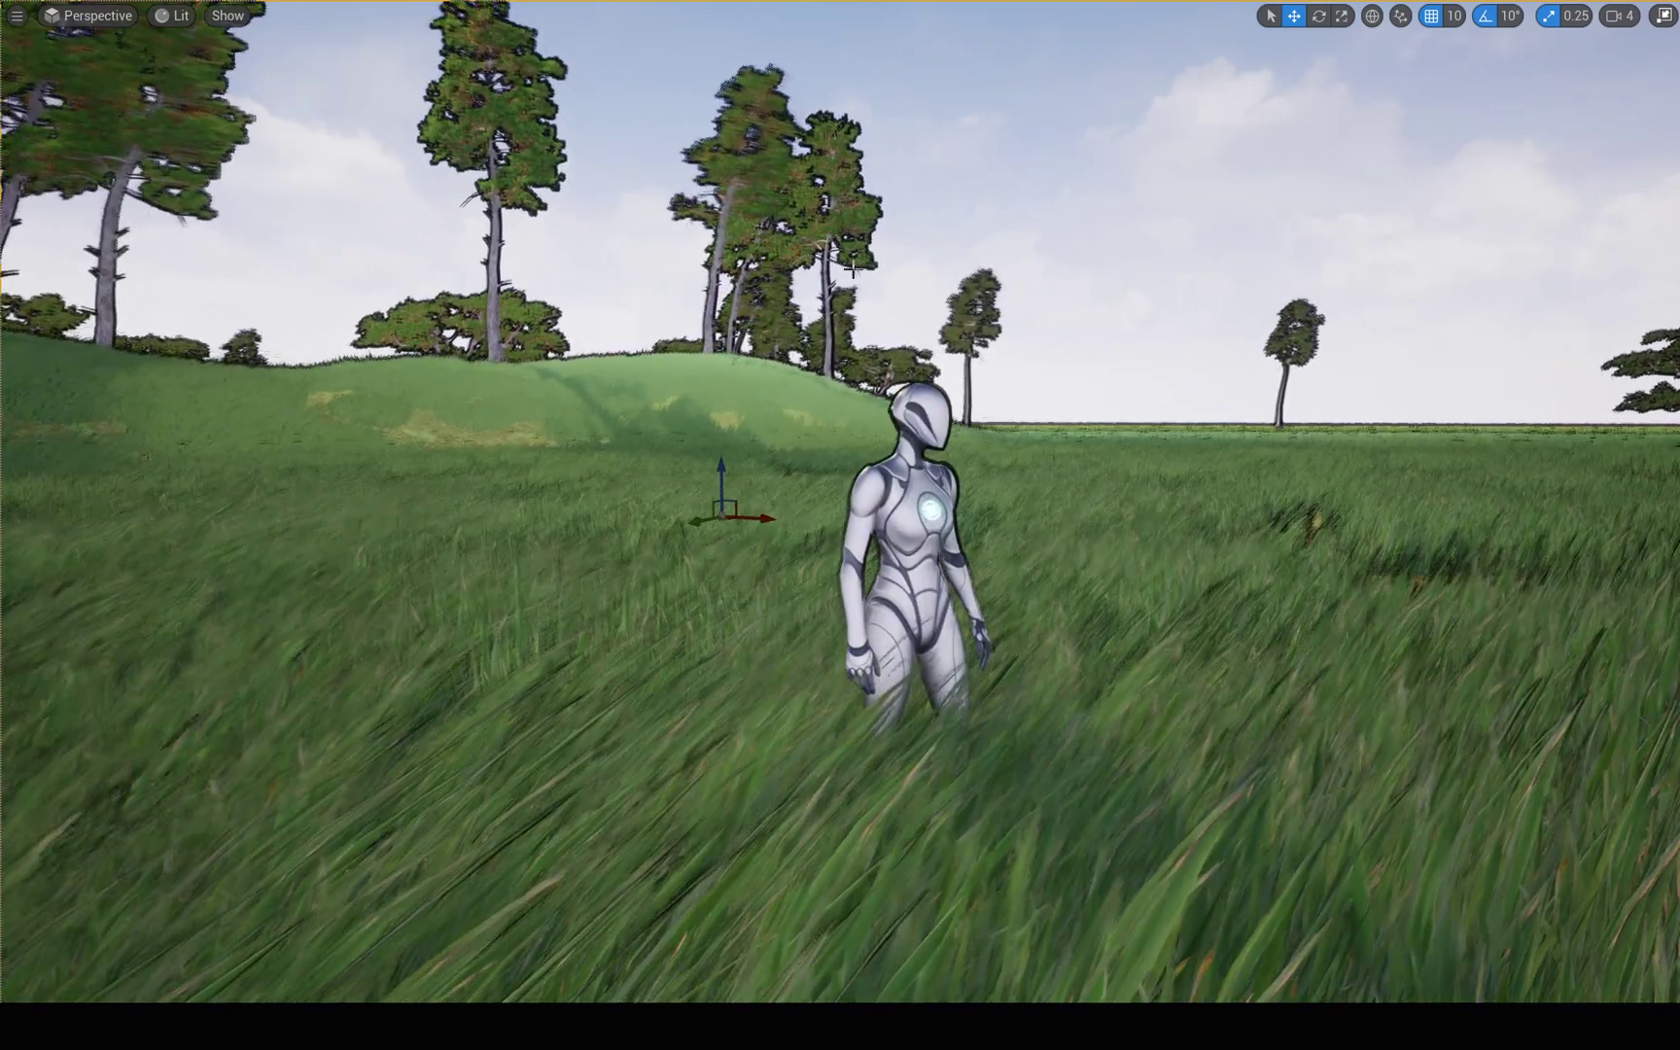
{"action": "key", "text": "F11"}
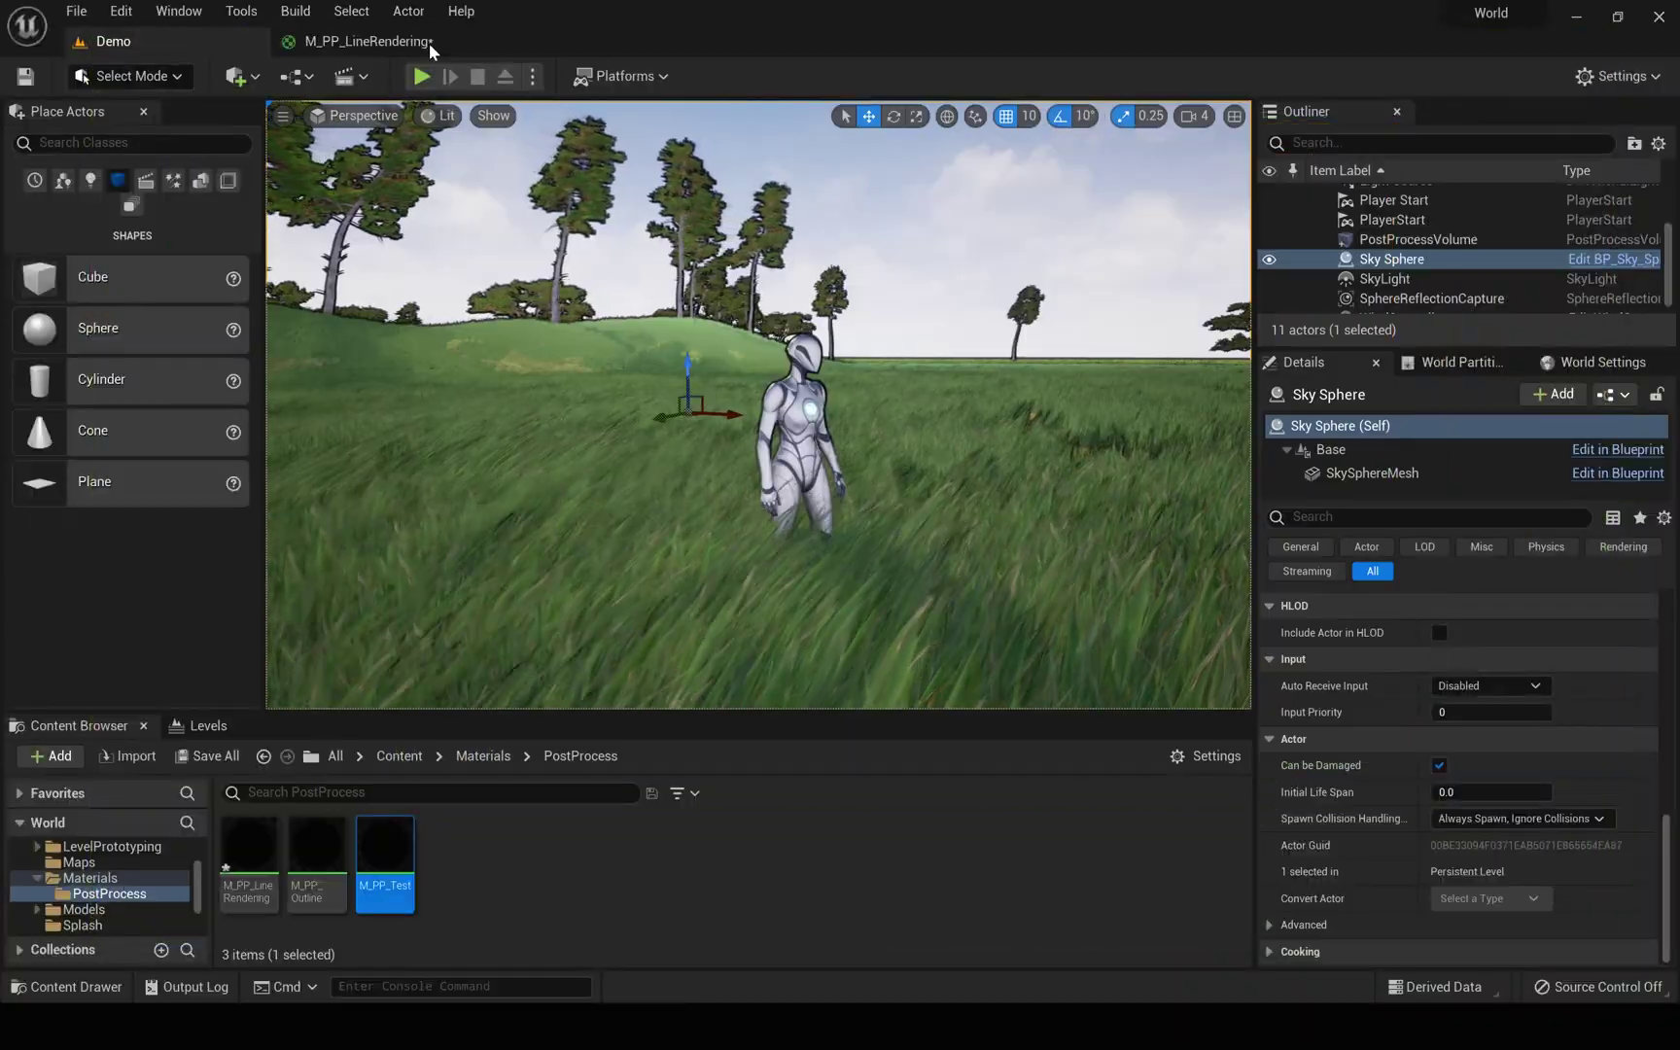
Step: Set the distance factor's default value to 0.8, apply it, and check the scene around the character in the Demo level
{"action": "left_click", "coordinate": [429, 42]}
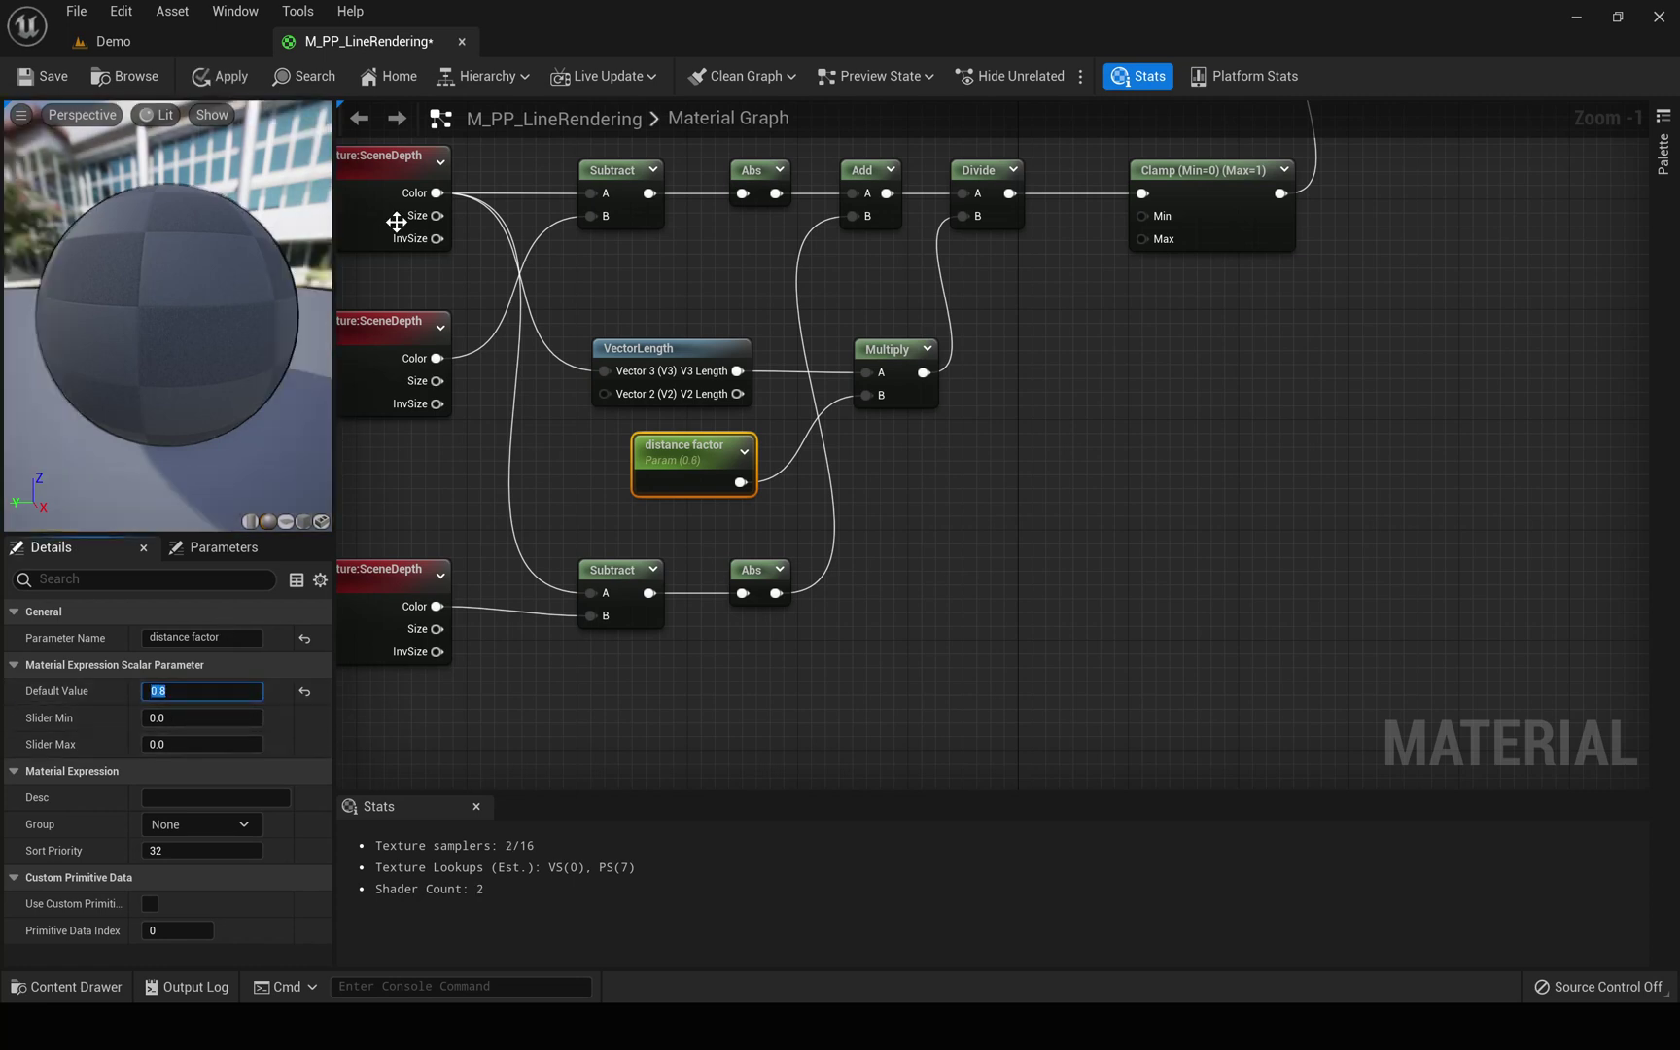
{"action": "left_click", "coordinate": [223, 76]}
{"action": "left_click", "coordinate": [113, 41]}
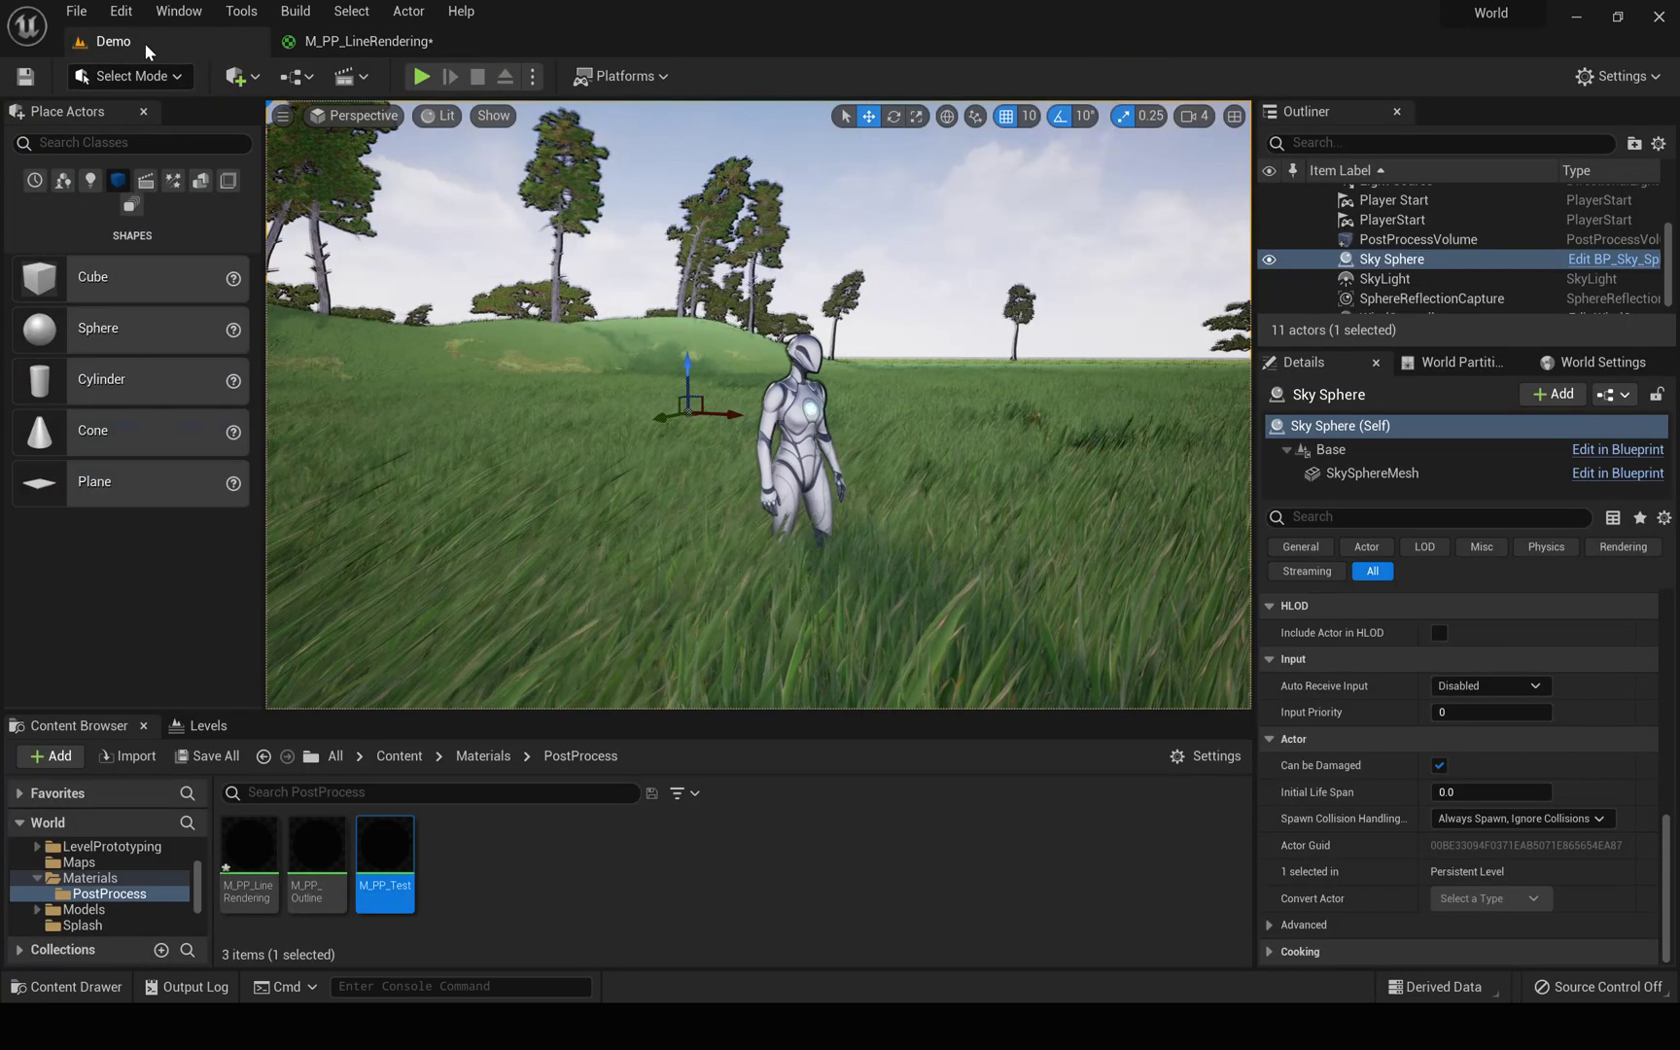
{"action": "right_click_drag", "start_coordinate": [847, 326], "coordinate": [843, 311]}
{"action": "middle_click_drag", "start_coordinate": [843, 310], "coordinate": [843, 310]}
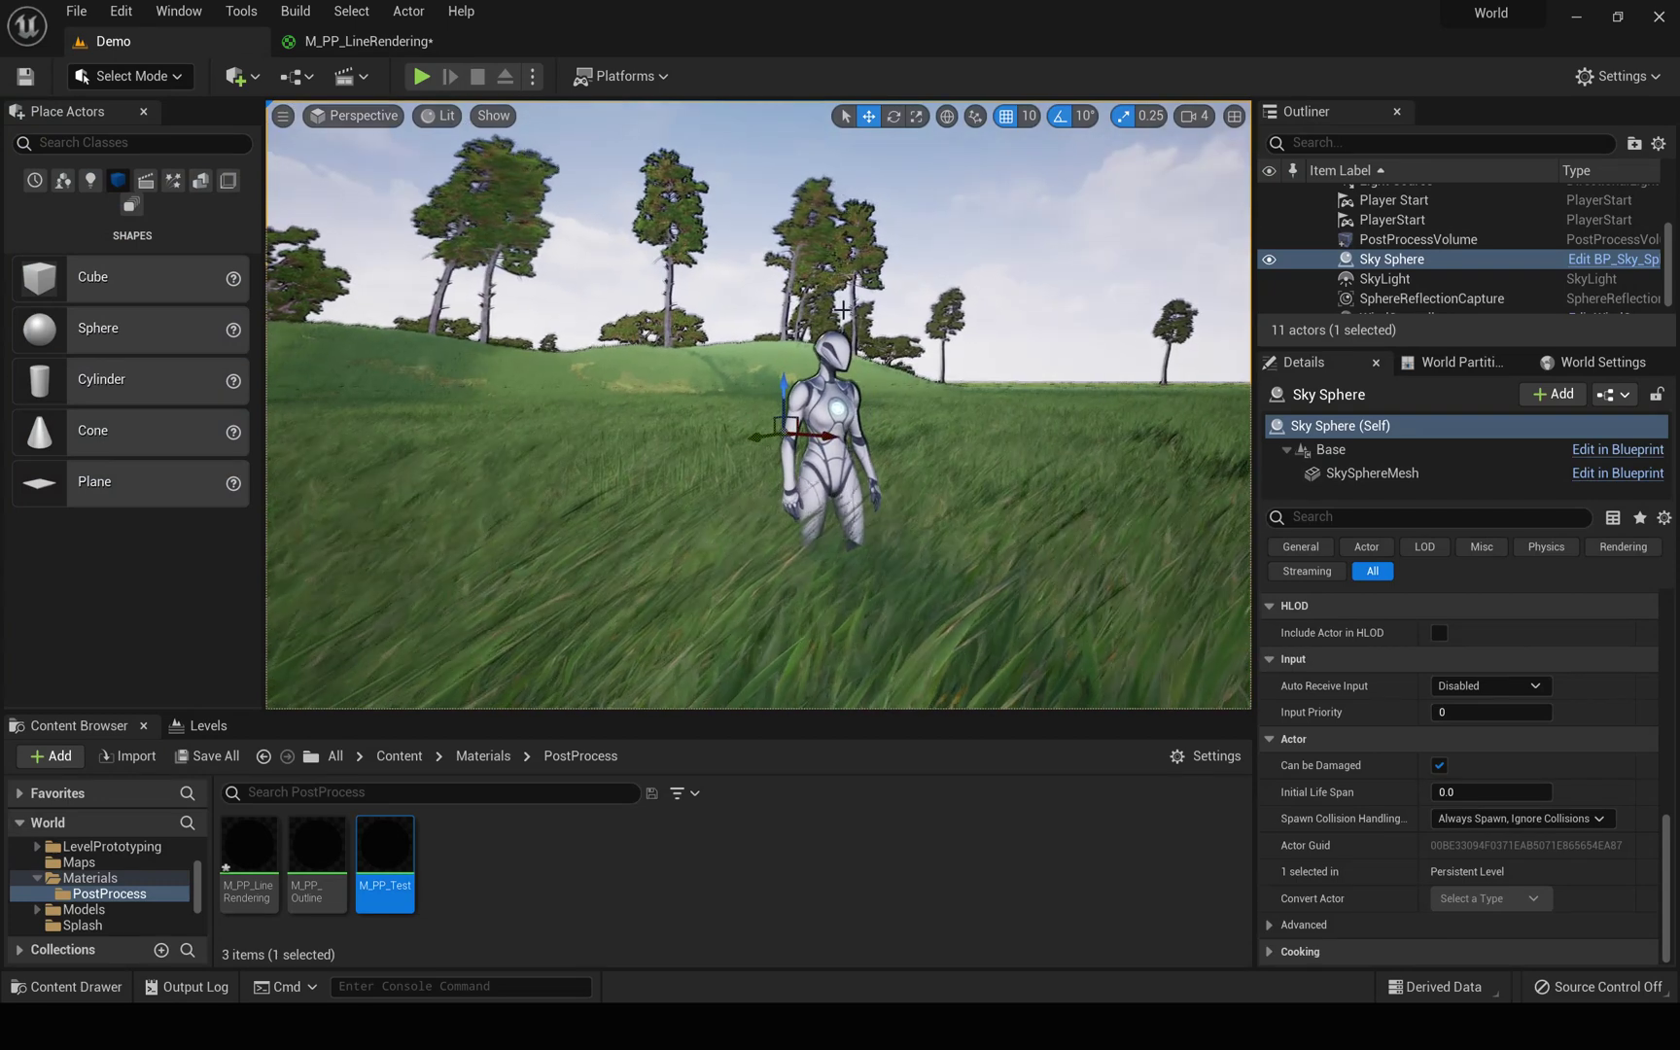
Step: Play the Demo level in full screen, examine the outlines around the character, hills and grass, and stop playing
{"action": "key", "text": "F11"}
{"action": "key", "text": "alt+p"}
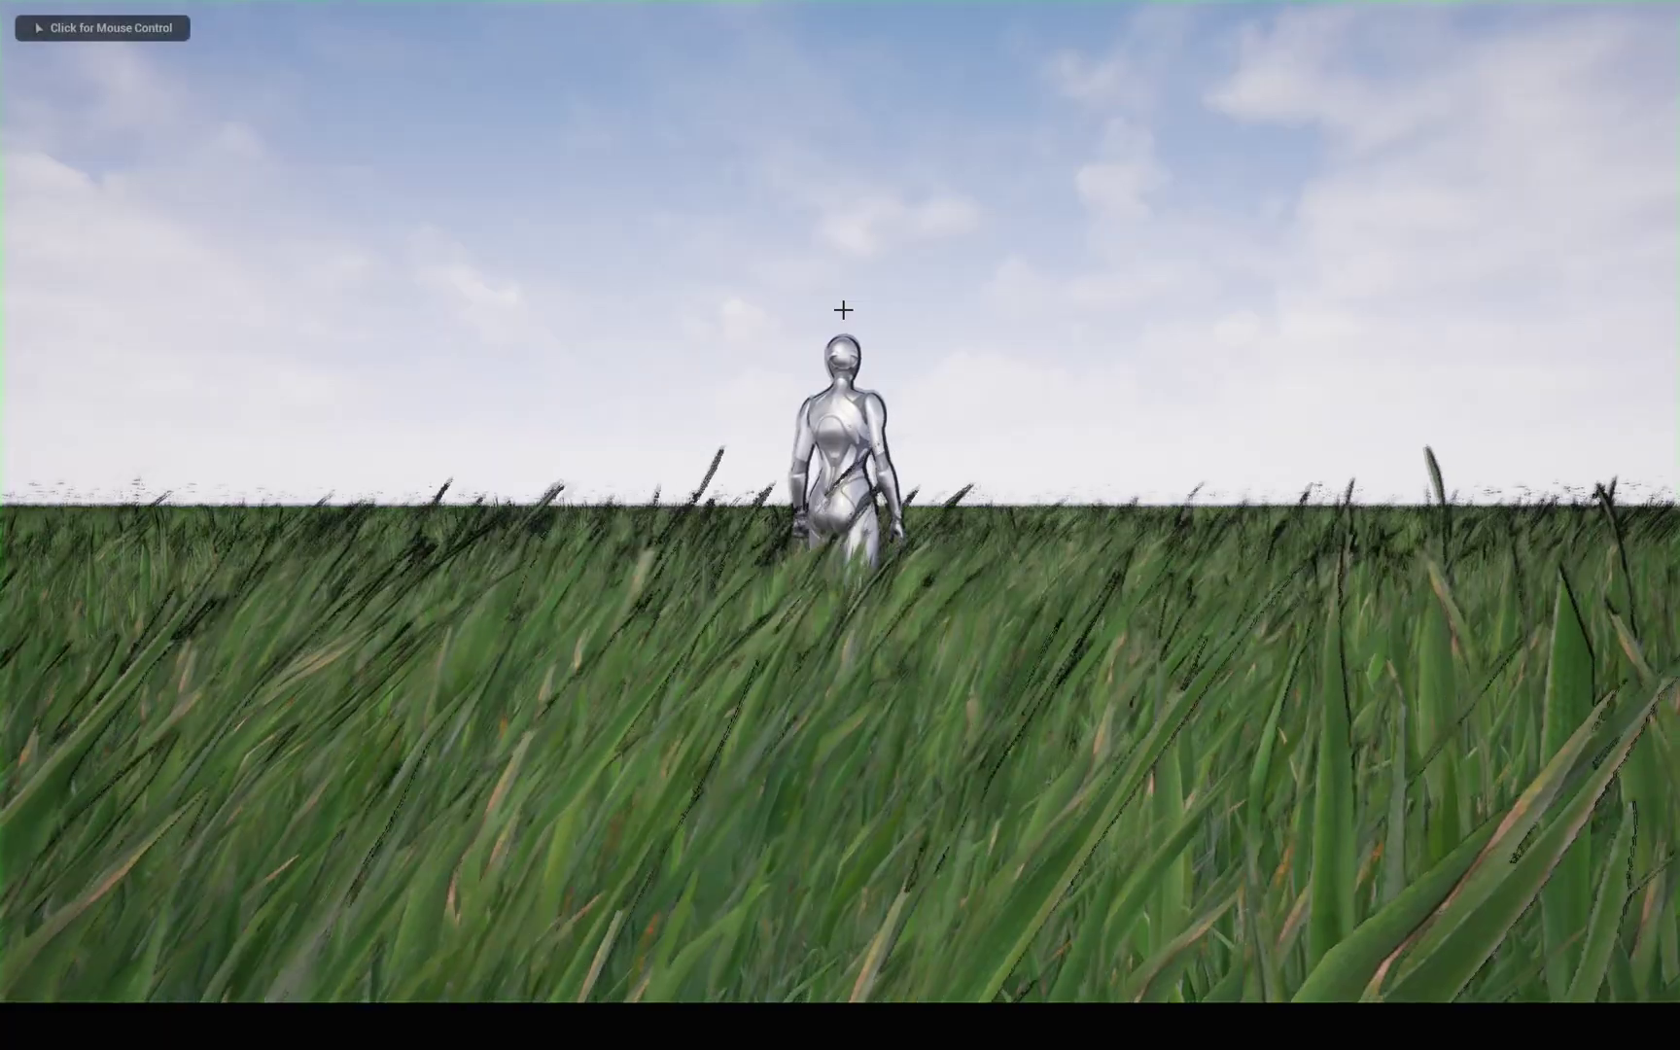
{"action": "left_click", "coordinate": [843, 310]}
{"action": "key", "text": "d"}
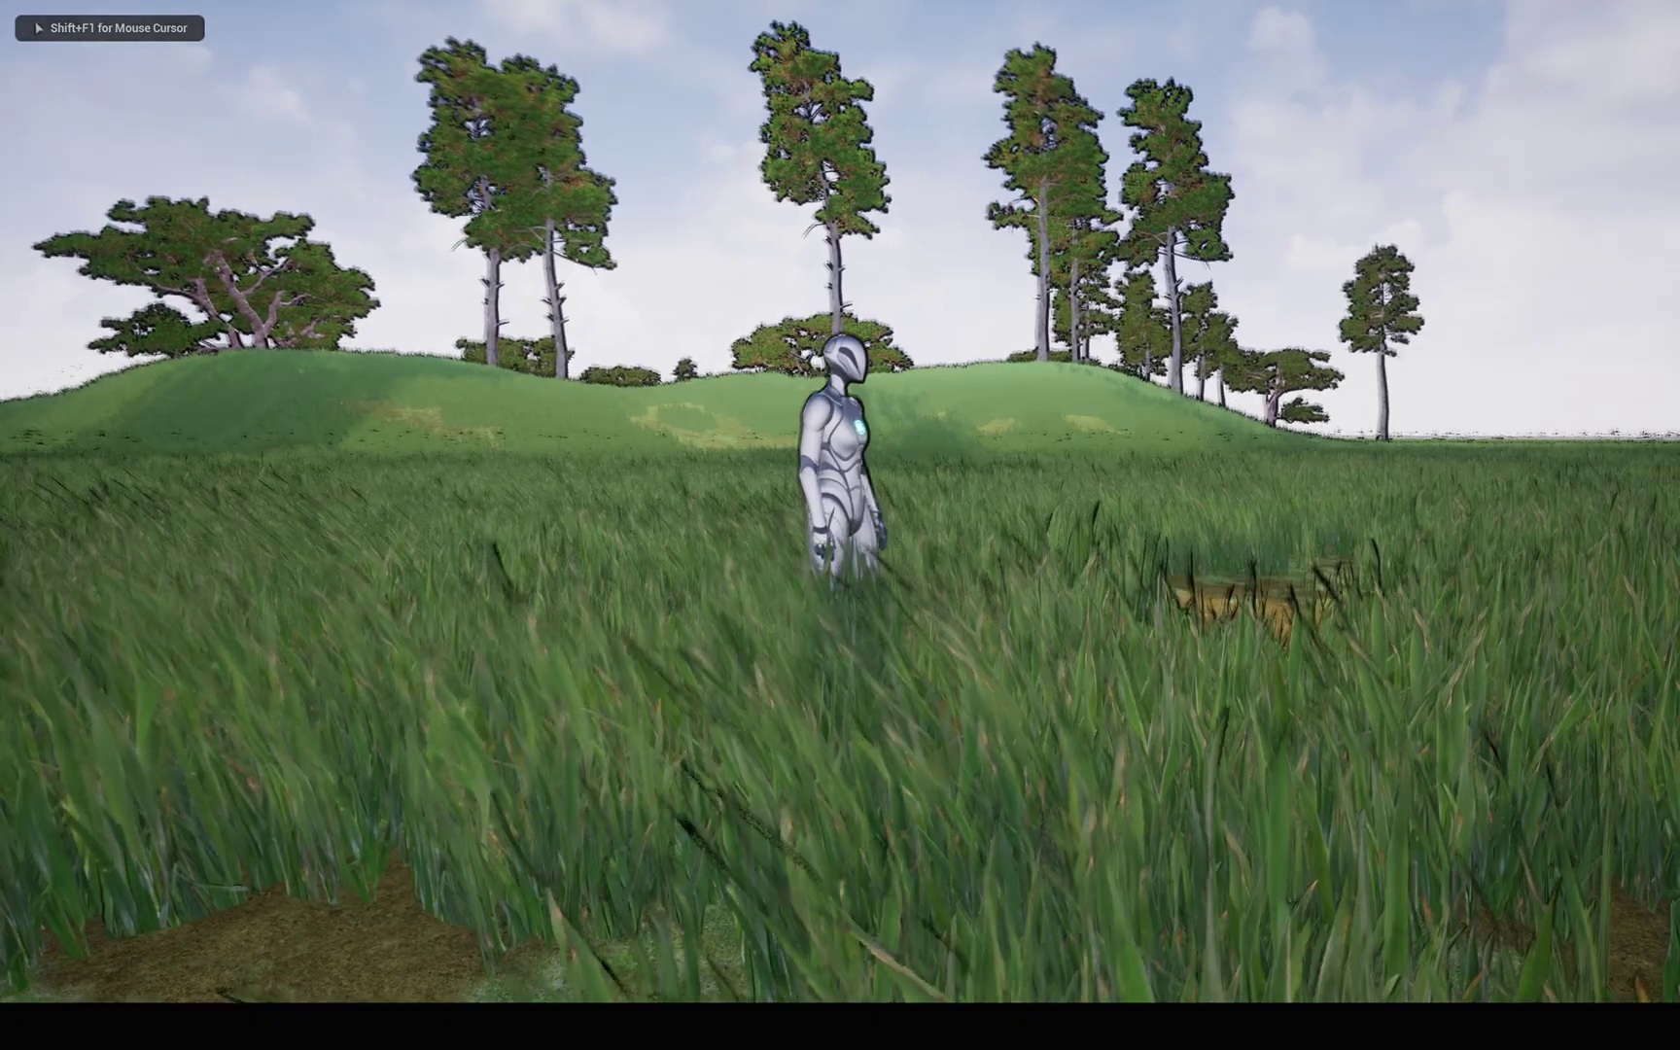
{"action": "mouse_move", "coordinate": [840, 525]}
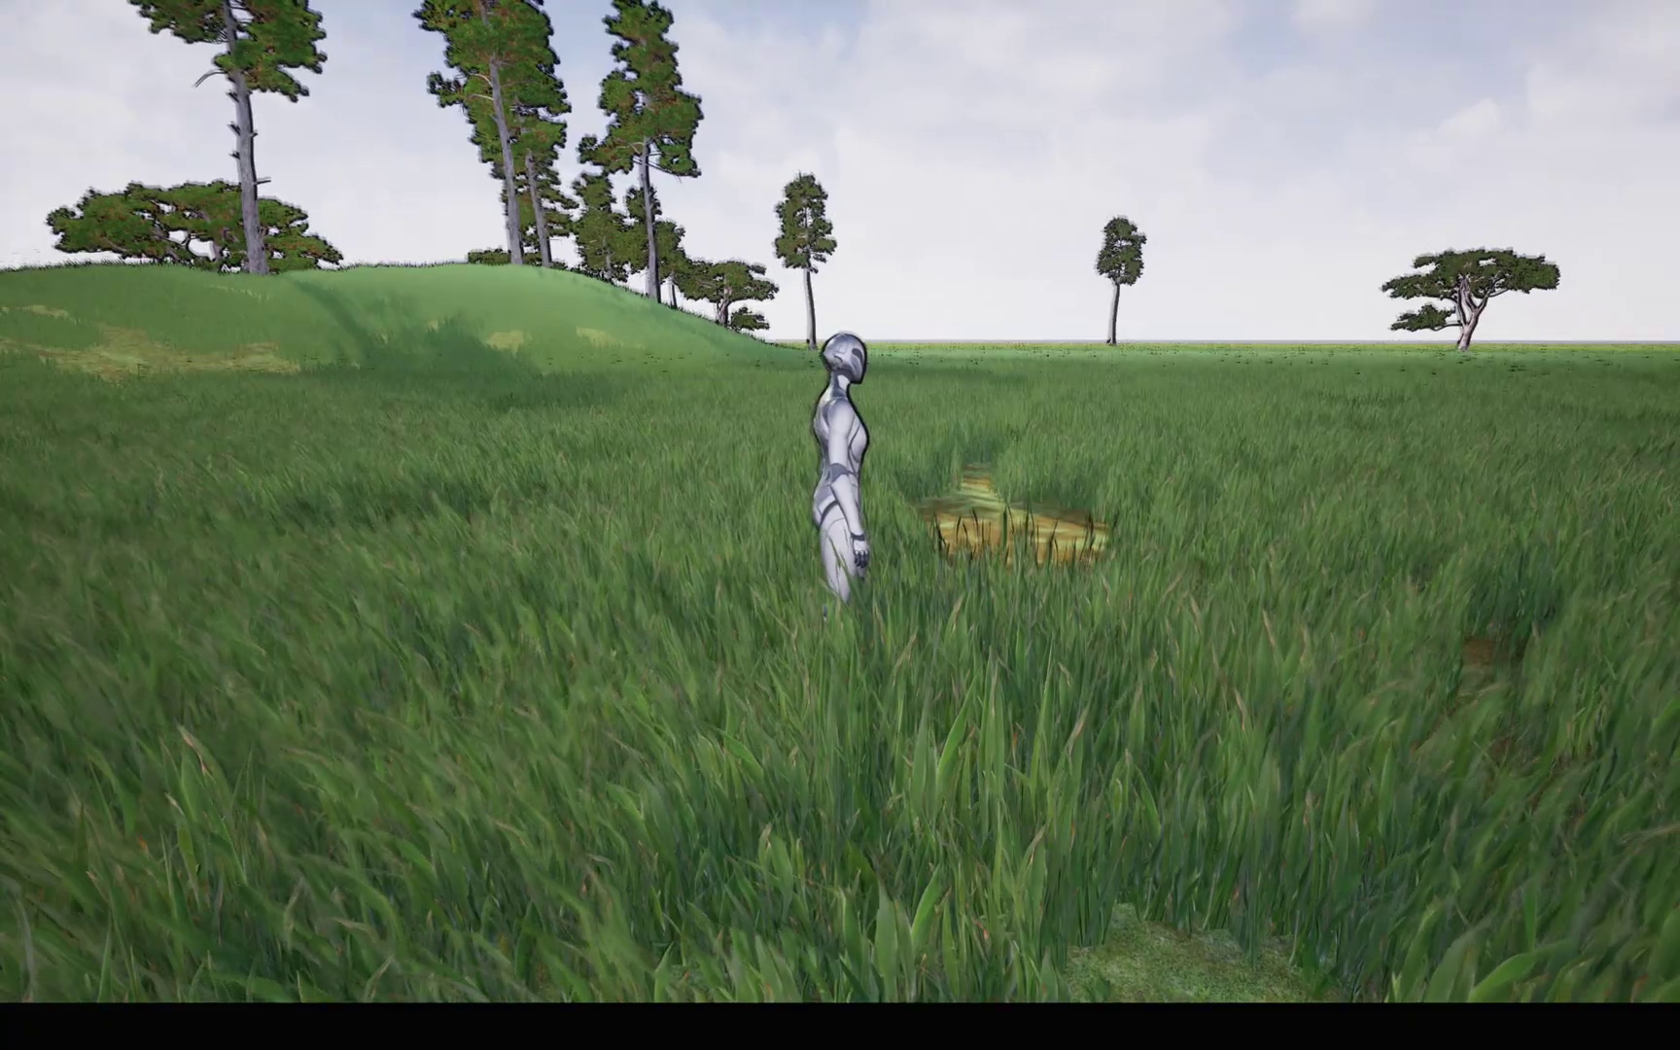
{"action": "key", "text": "Escape"}
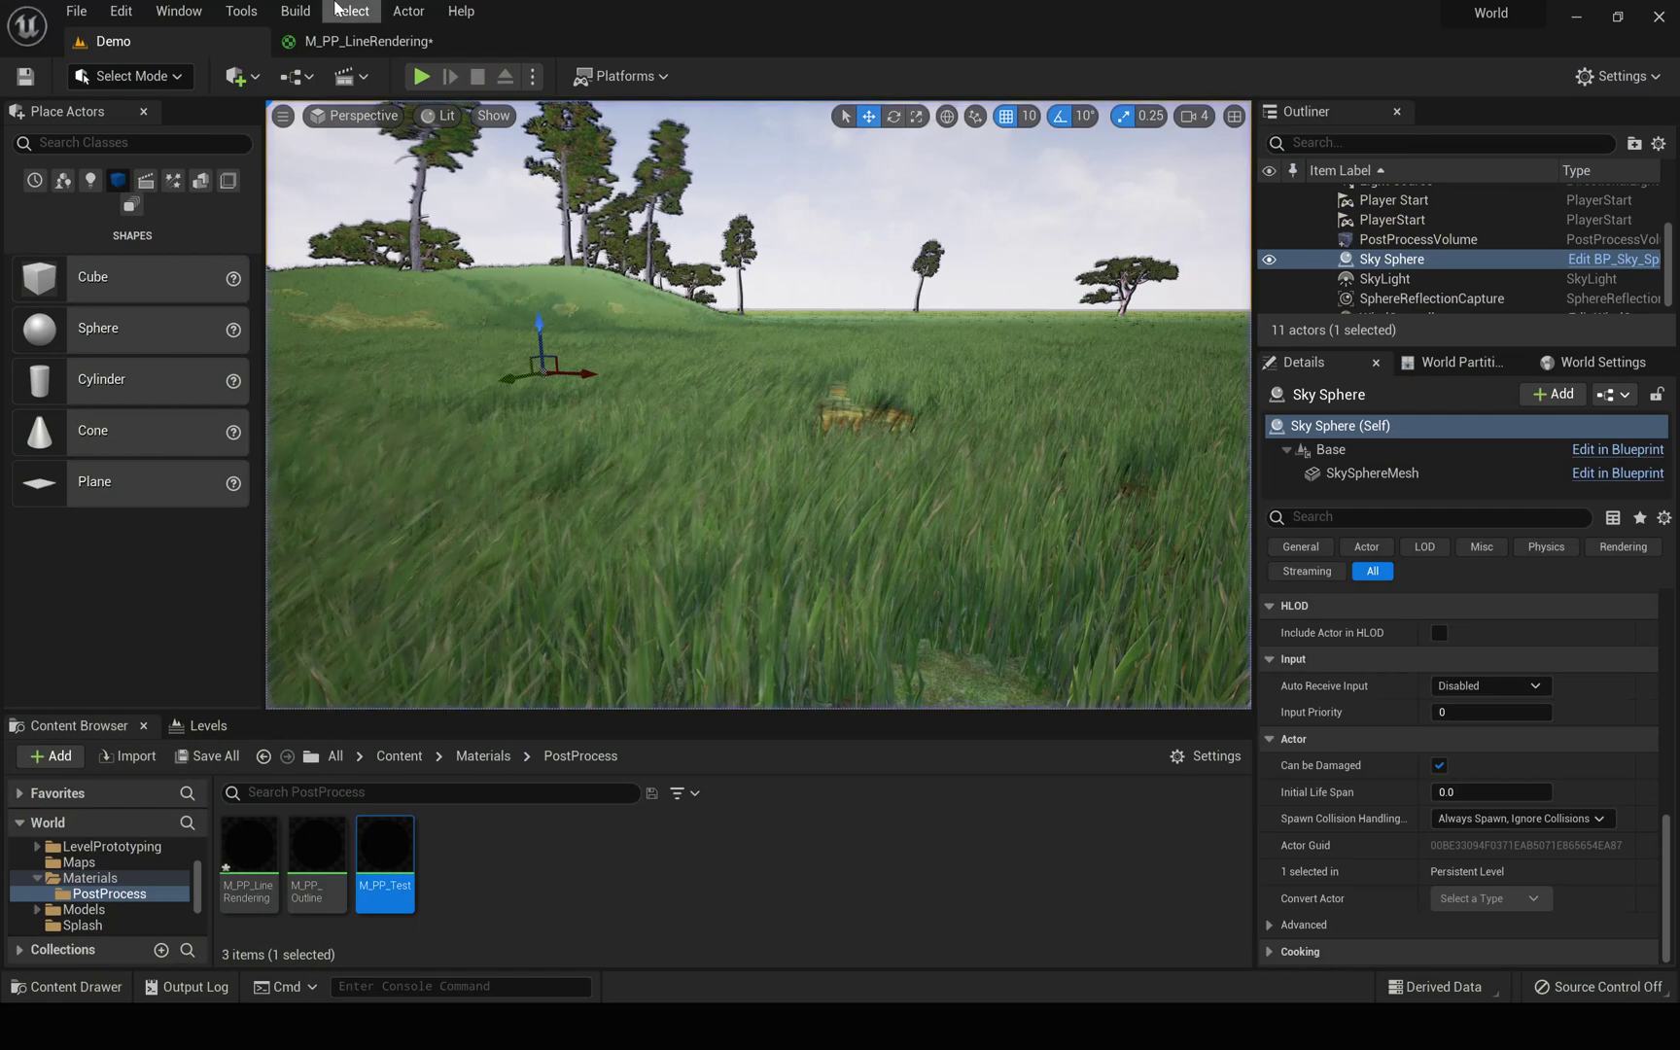
Step: Set the distance factor's default value to 0.6, apply it, and run the character through the grass in a full-screen play session
{"action": "left_click", "coordinate": [330, 42]}
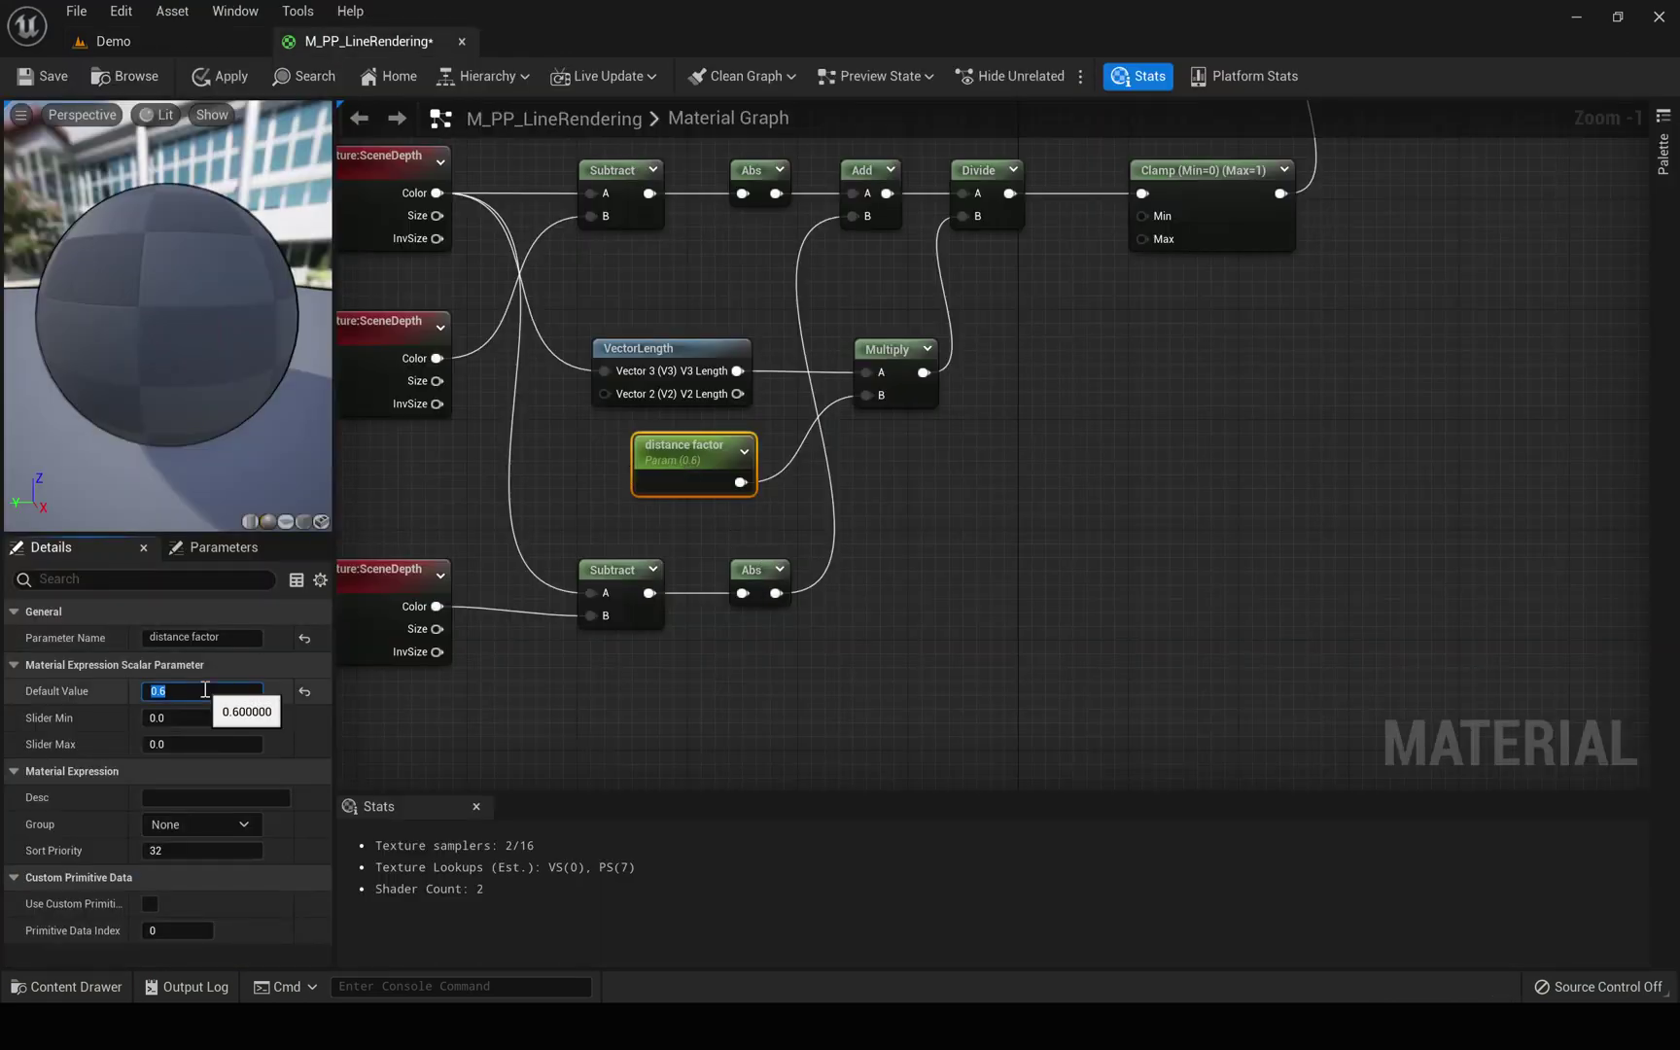
{"action": "left_click", "coordinate": [130, 43]}
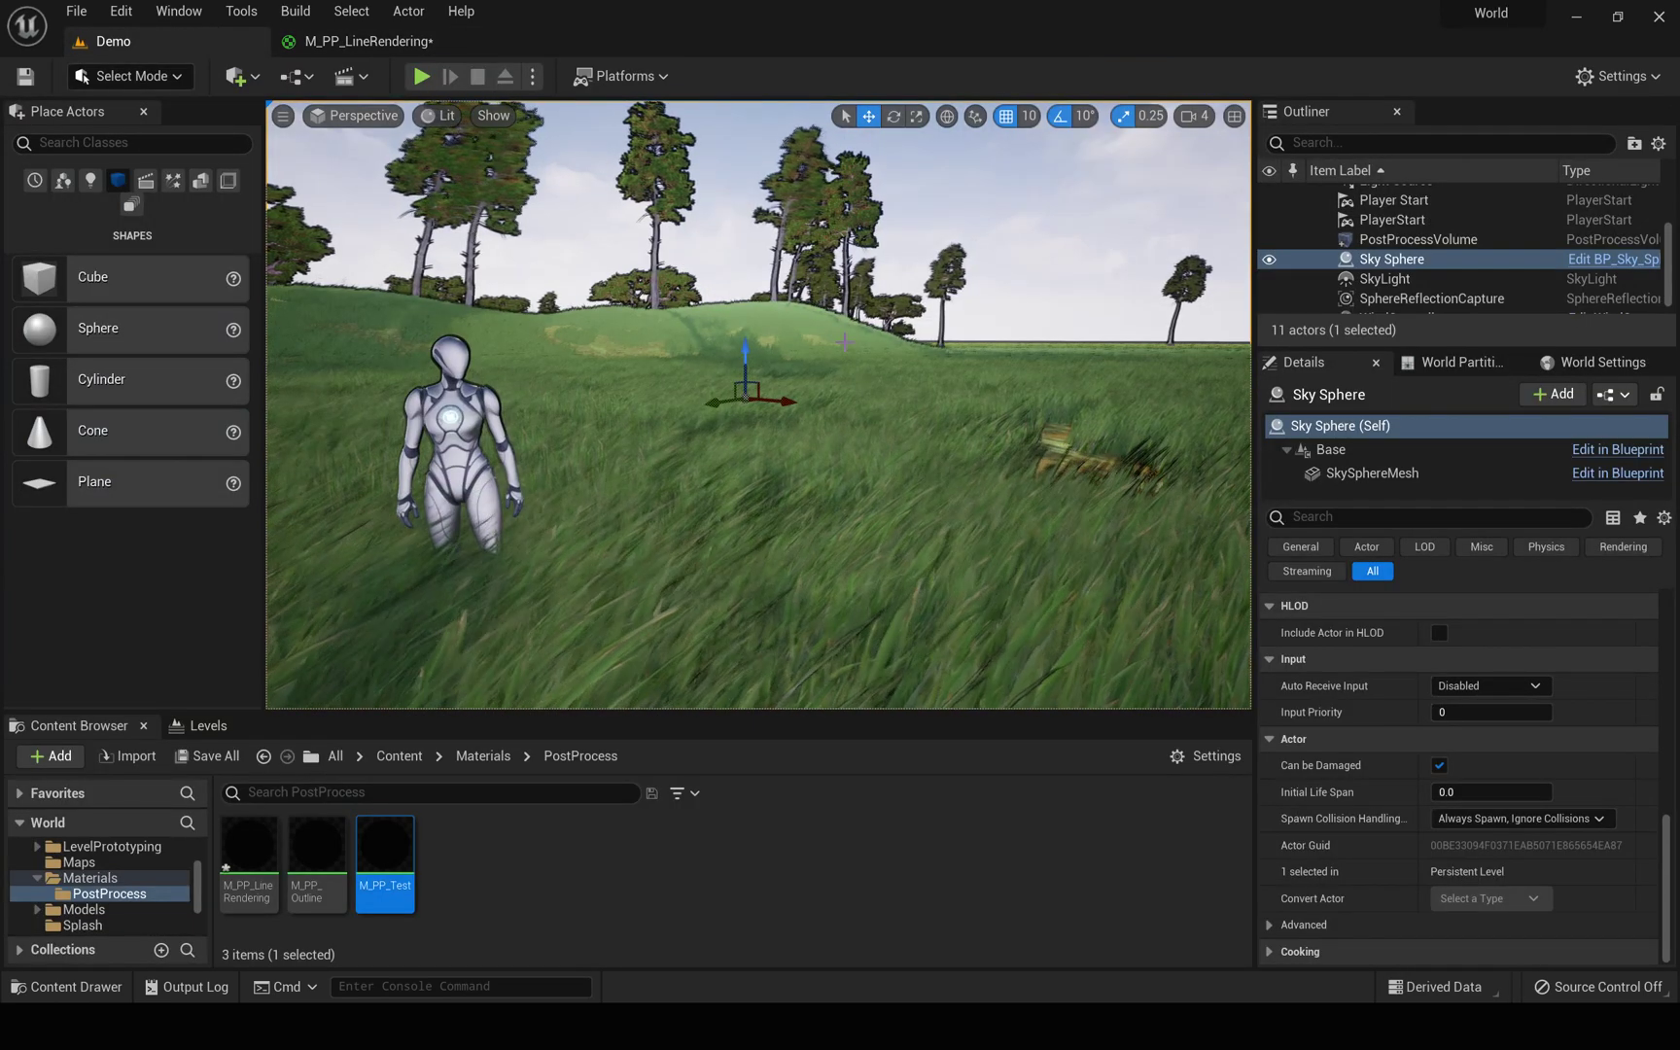
{"action": "key", "text": "alt+p"}
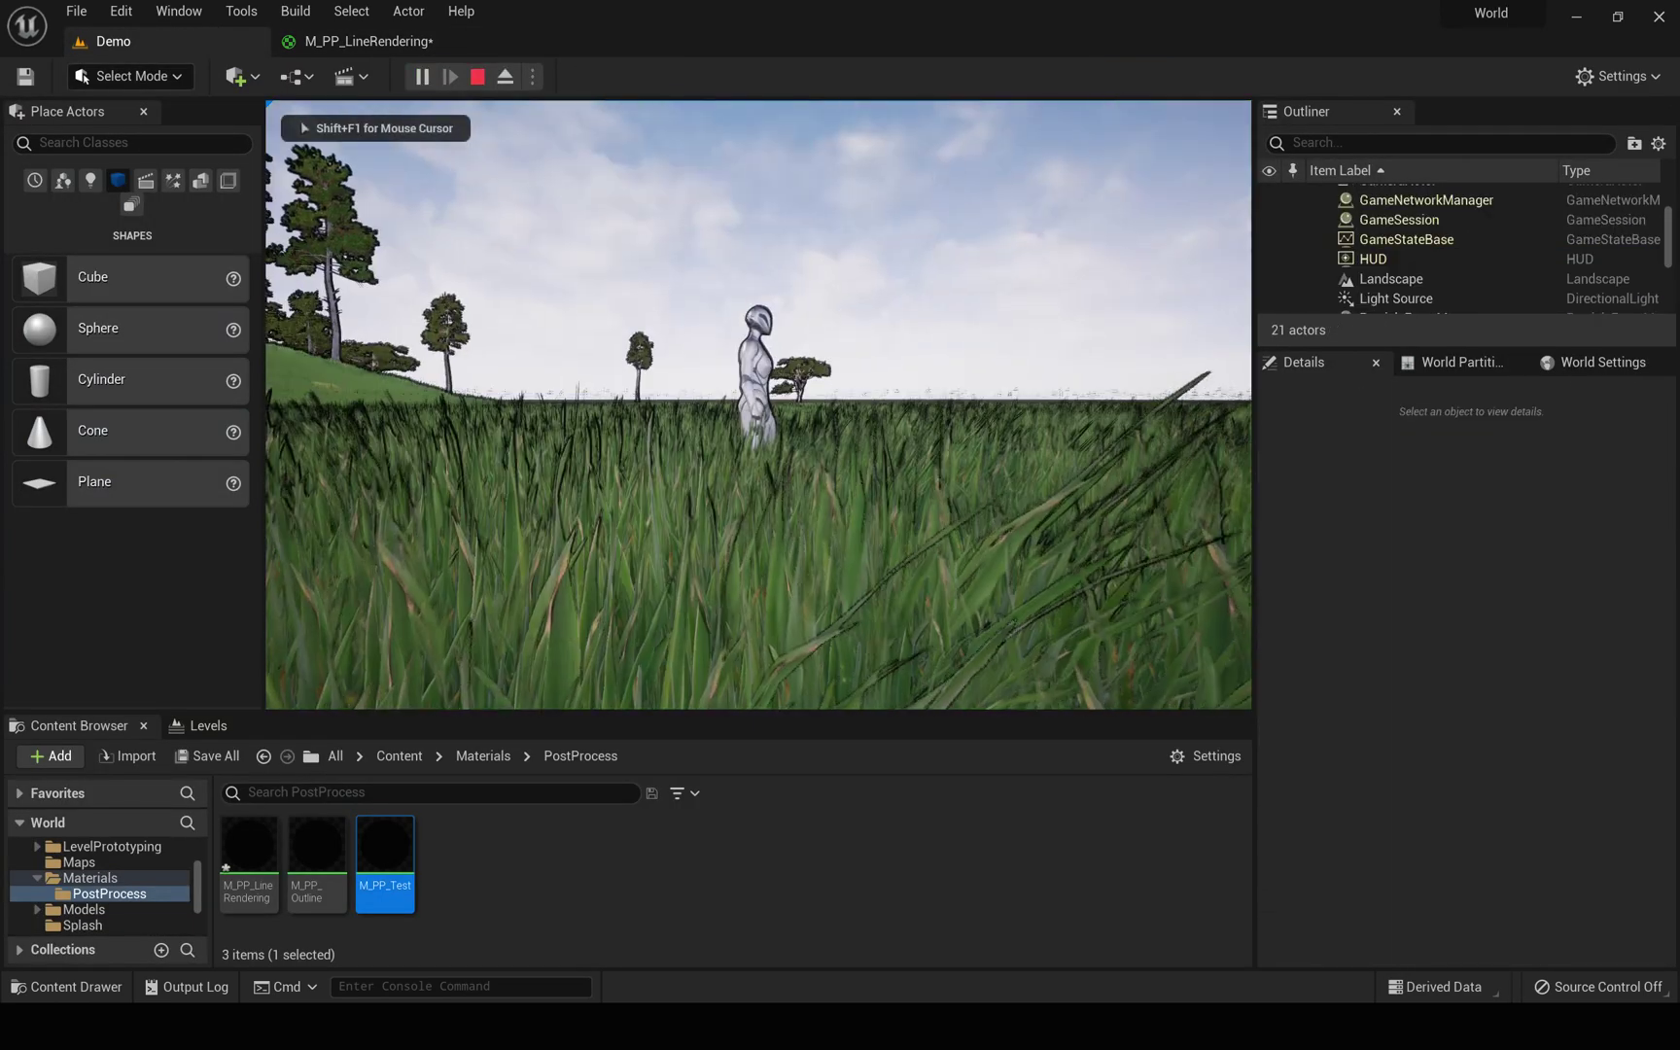
{"action": "key", "text": "shift+F1"}
{"action": "key", "text": "F11"}
{"action": "left_click", "coordinate": [840, 525]}
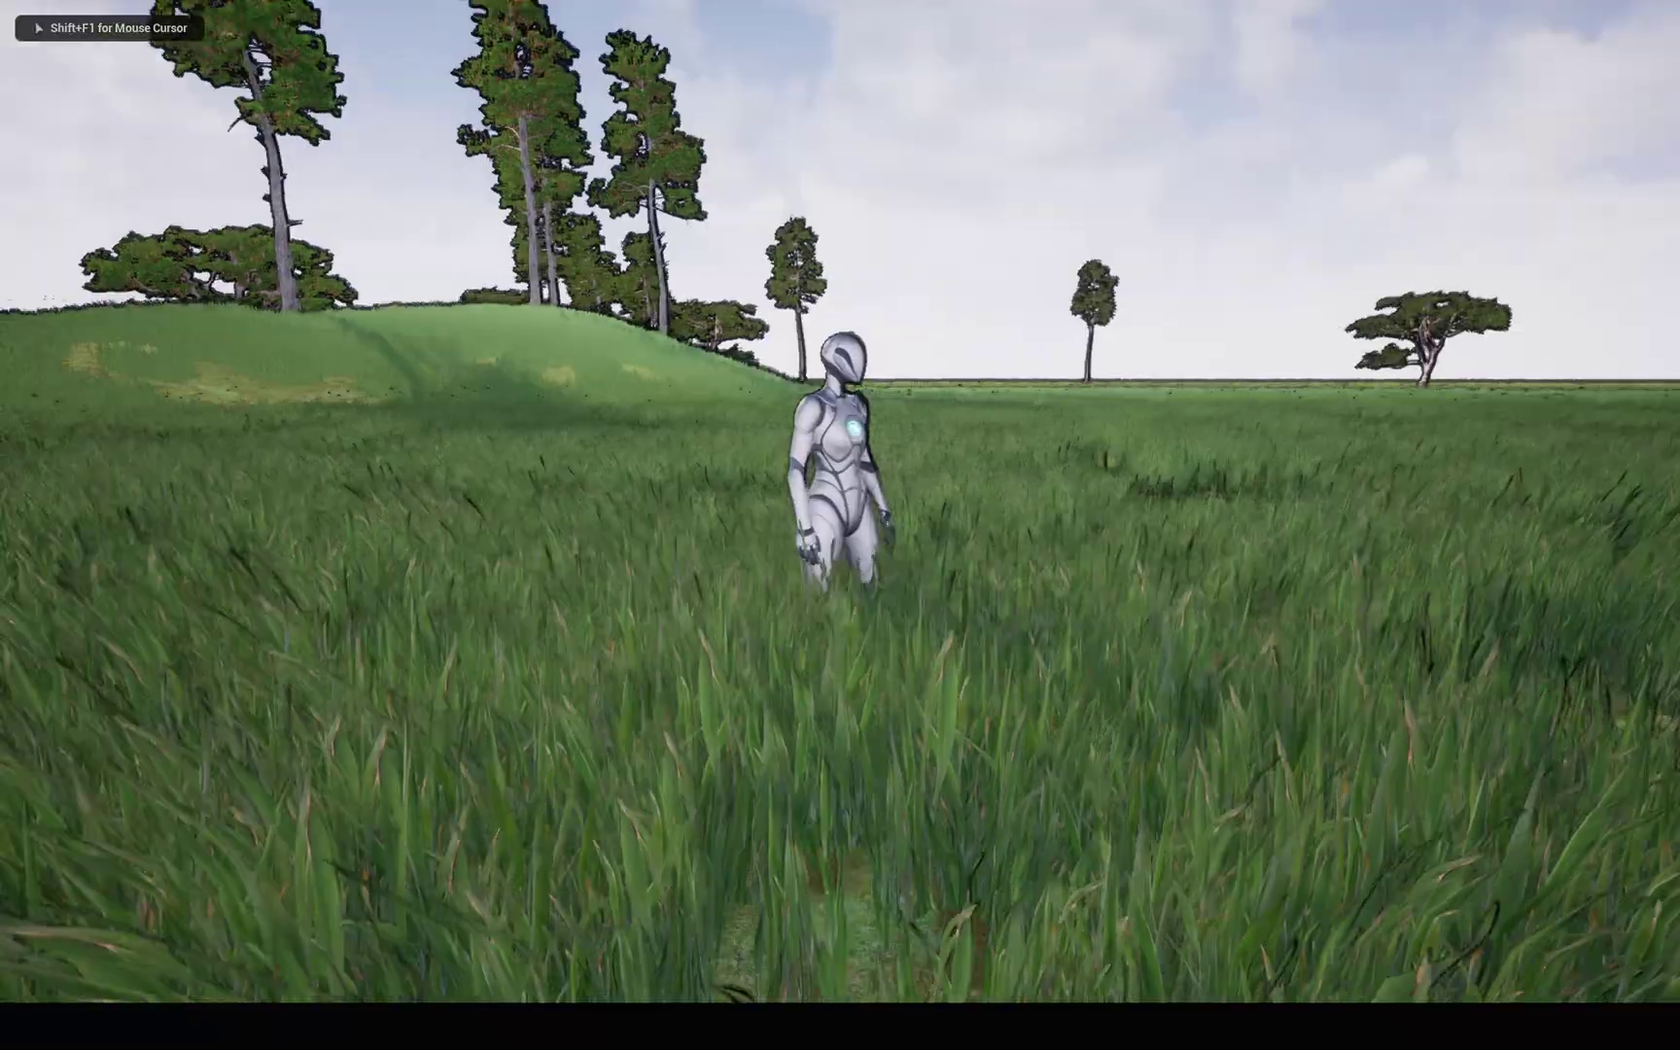
{"action": "key", "text": "d"}
{"action": "key", "text": "w"}
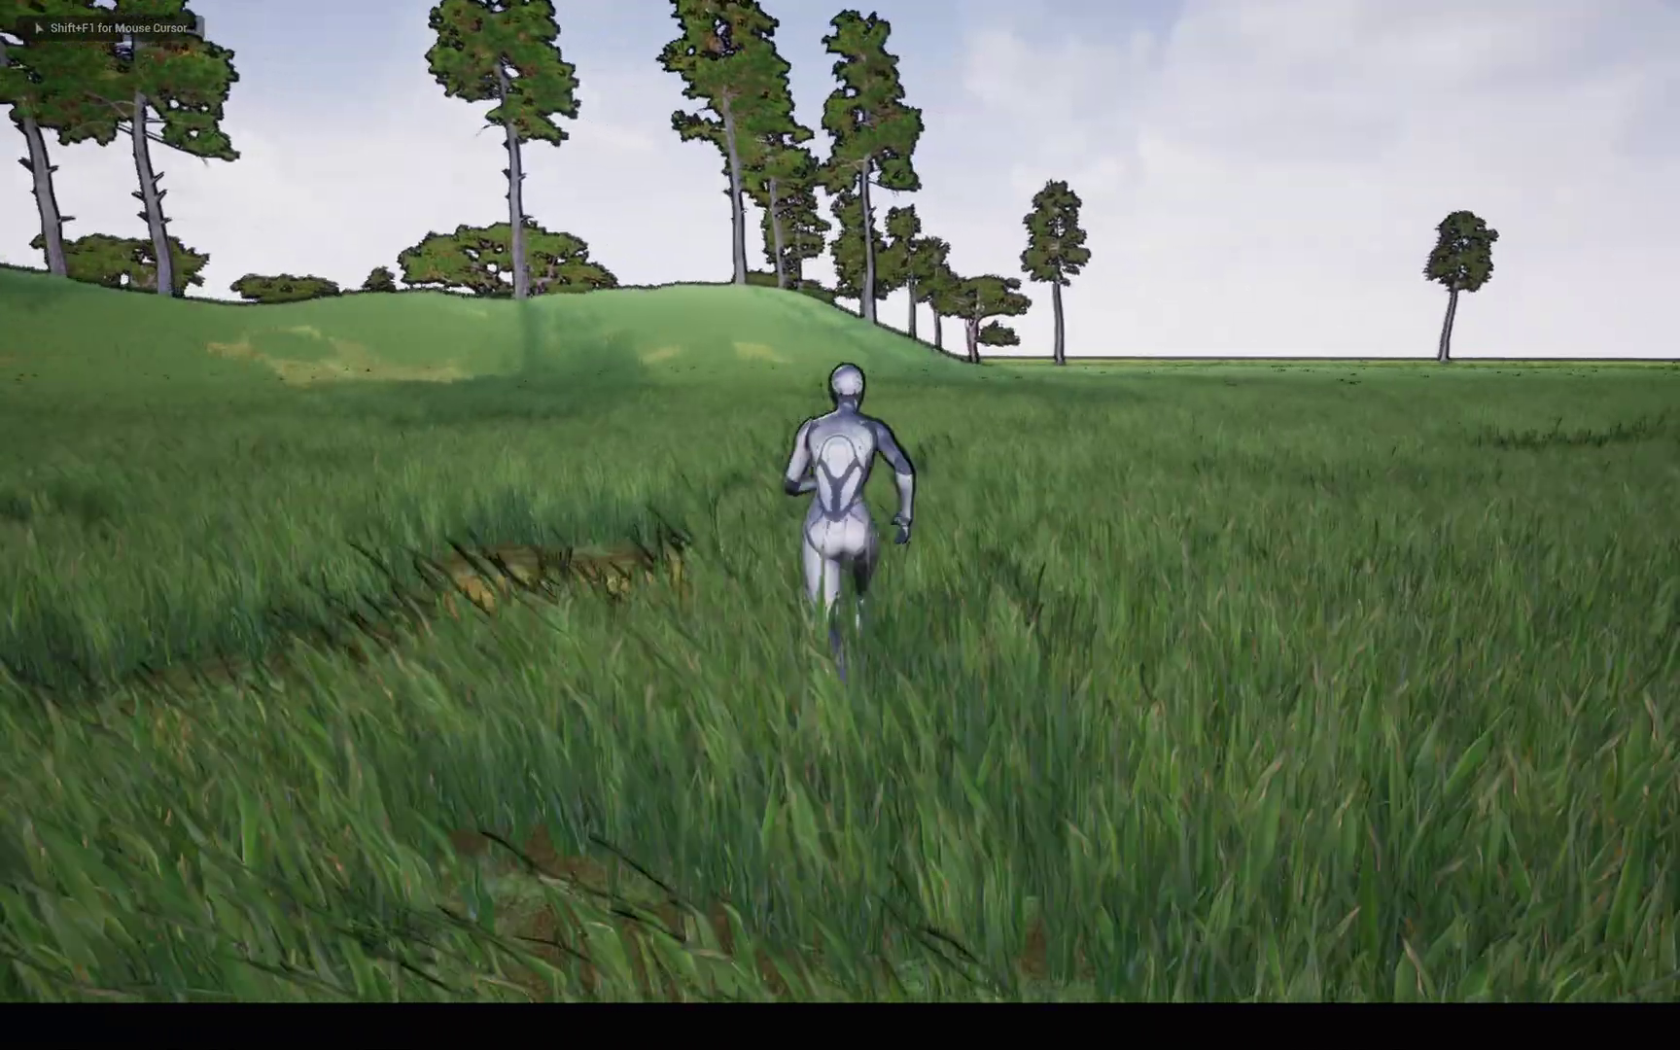
Step: Run the character through the tall grass in several directions and examine the outlines on the grass, trees and hill
{"action": "key", "text": "d"}
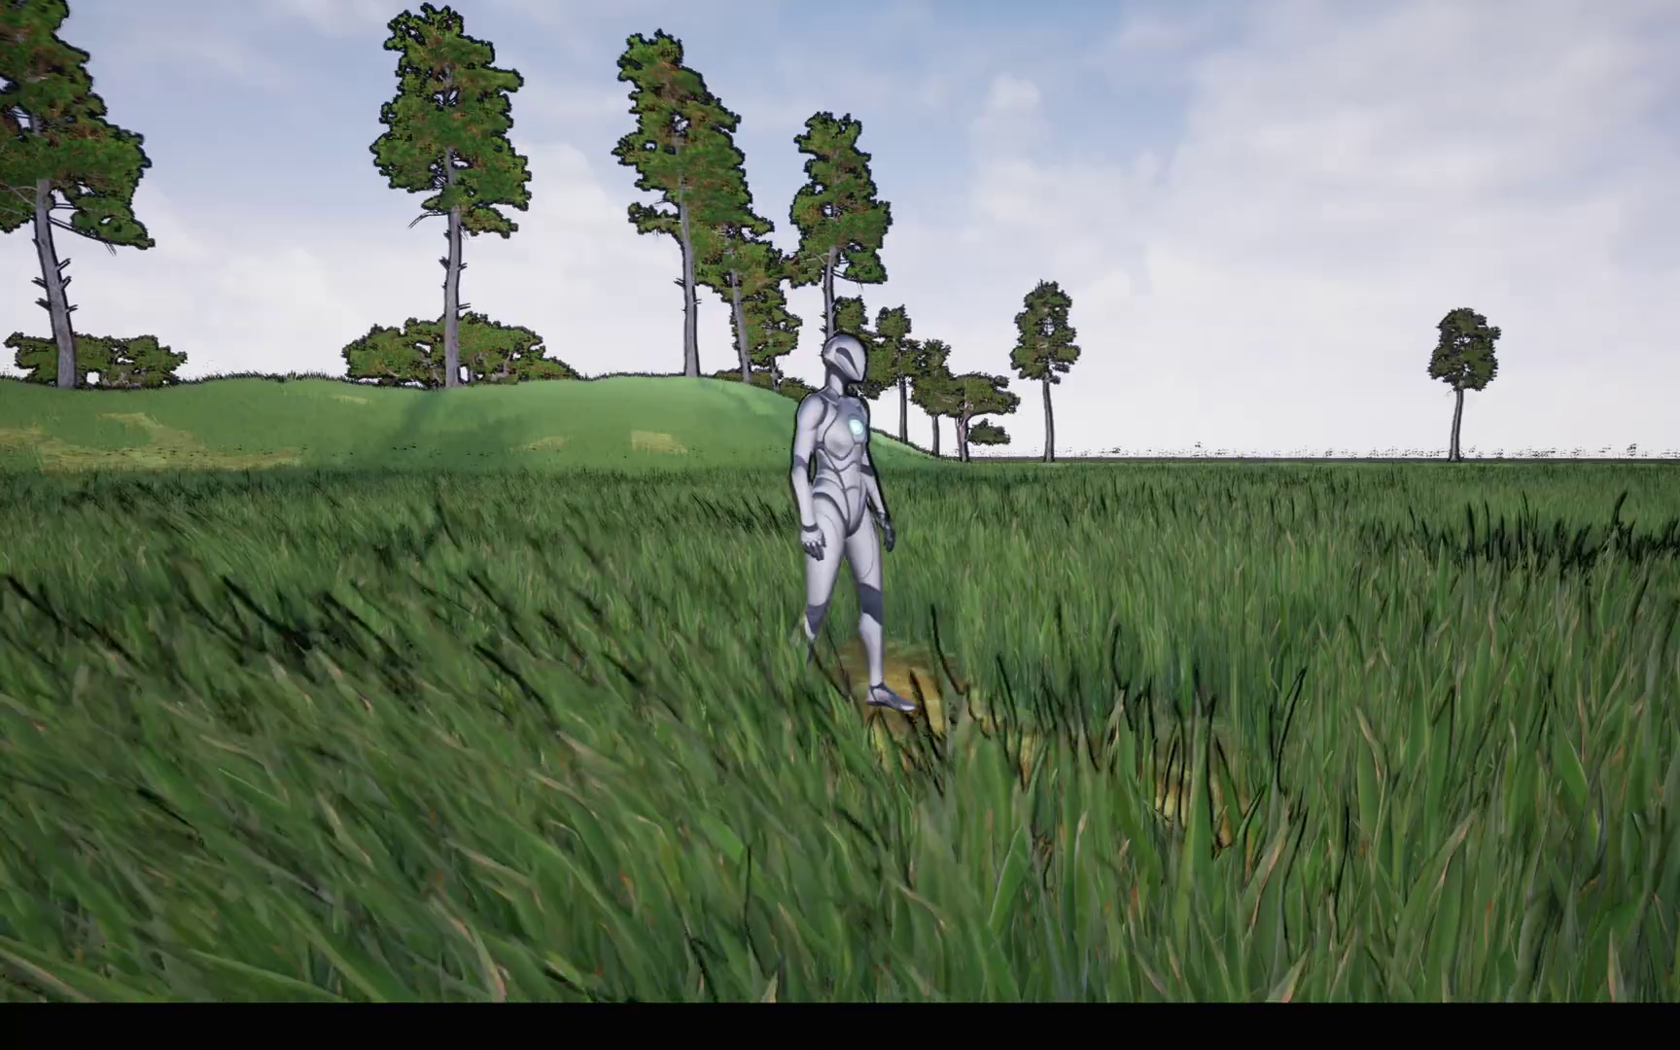
{"action": "key", "text": "s"}
{"action": "key", "text": "d"}
{"action": "key", "text": "w"}
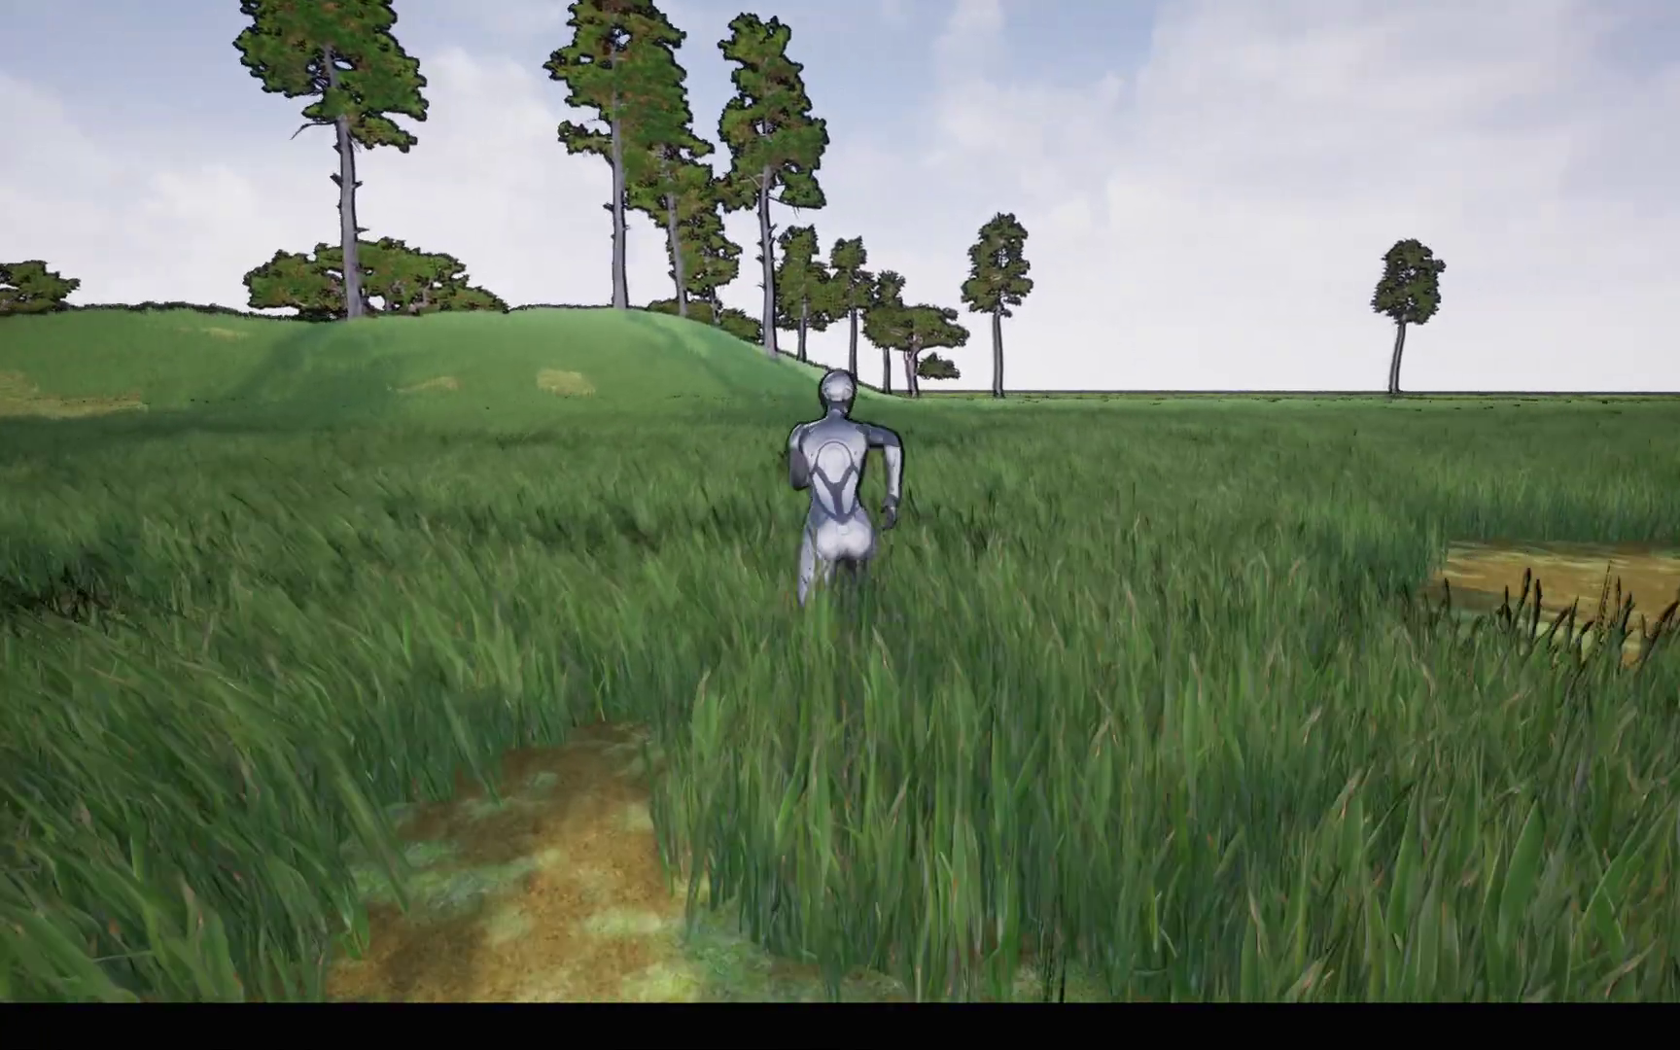
{"action": "key", "text": "a"}
{"action": "key", "text": "s"}
{"action": "key", "text": "a"}
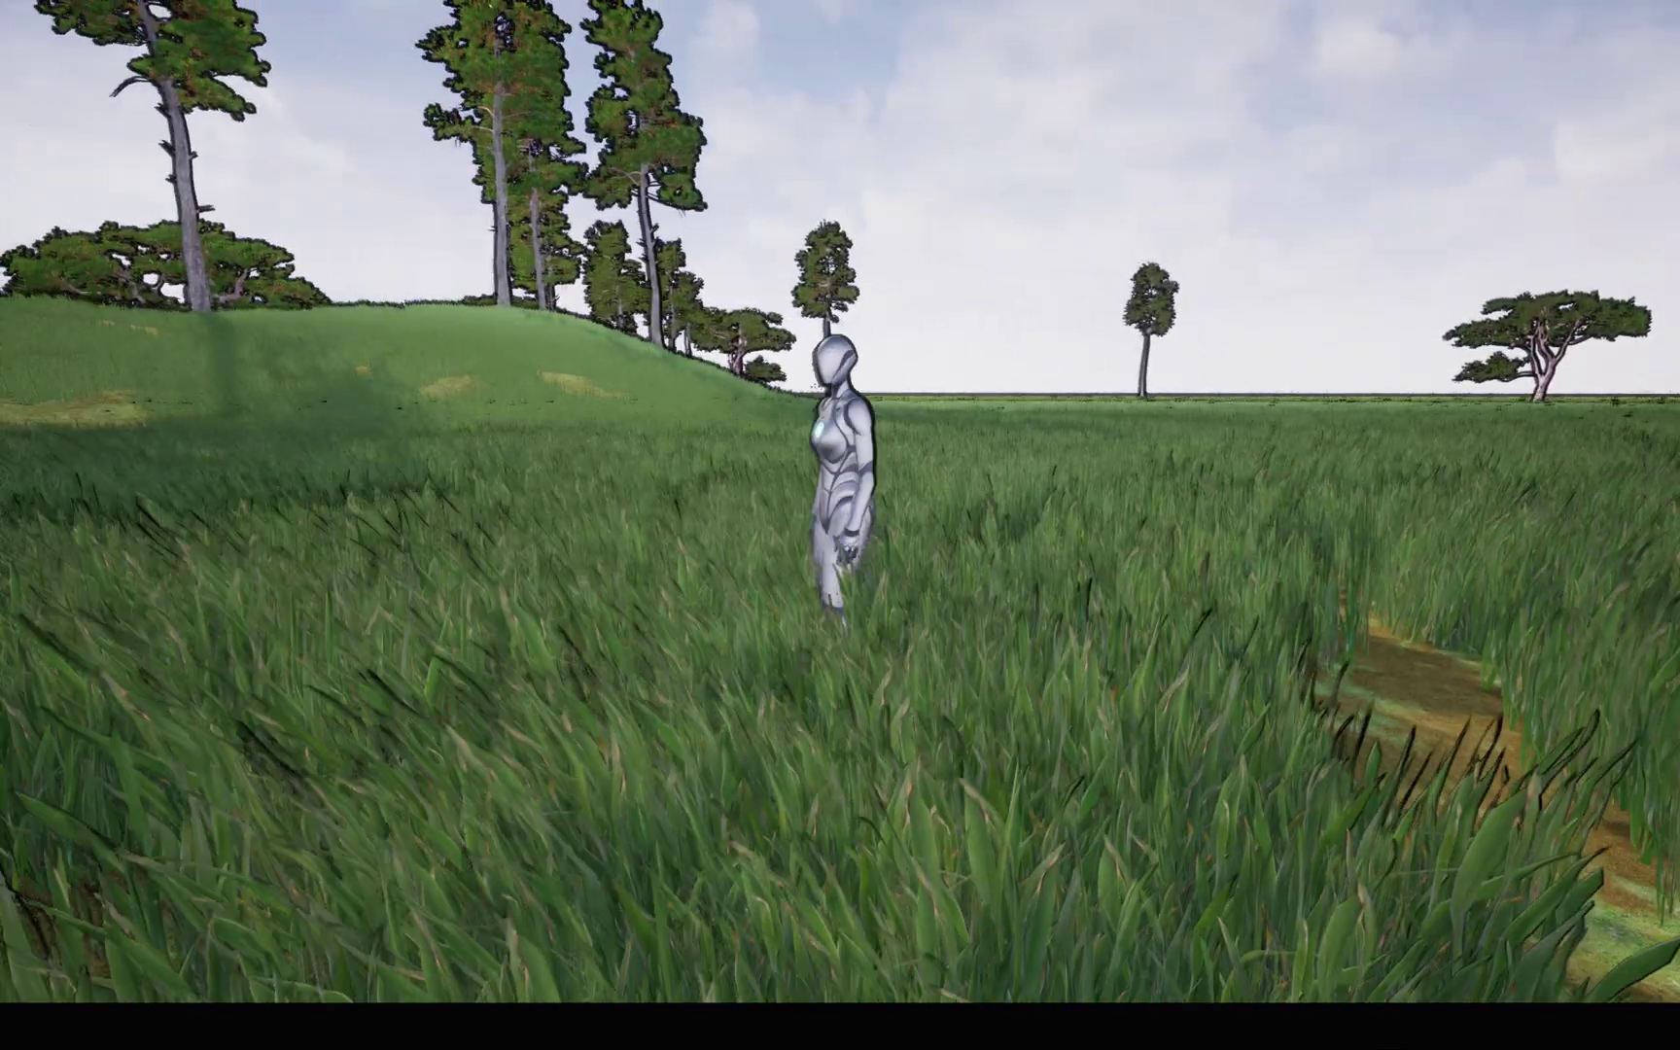
{"action": "key", "text": "w"}
{"action": "key", "text": "w"}
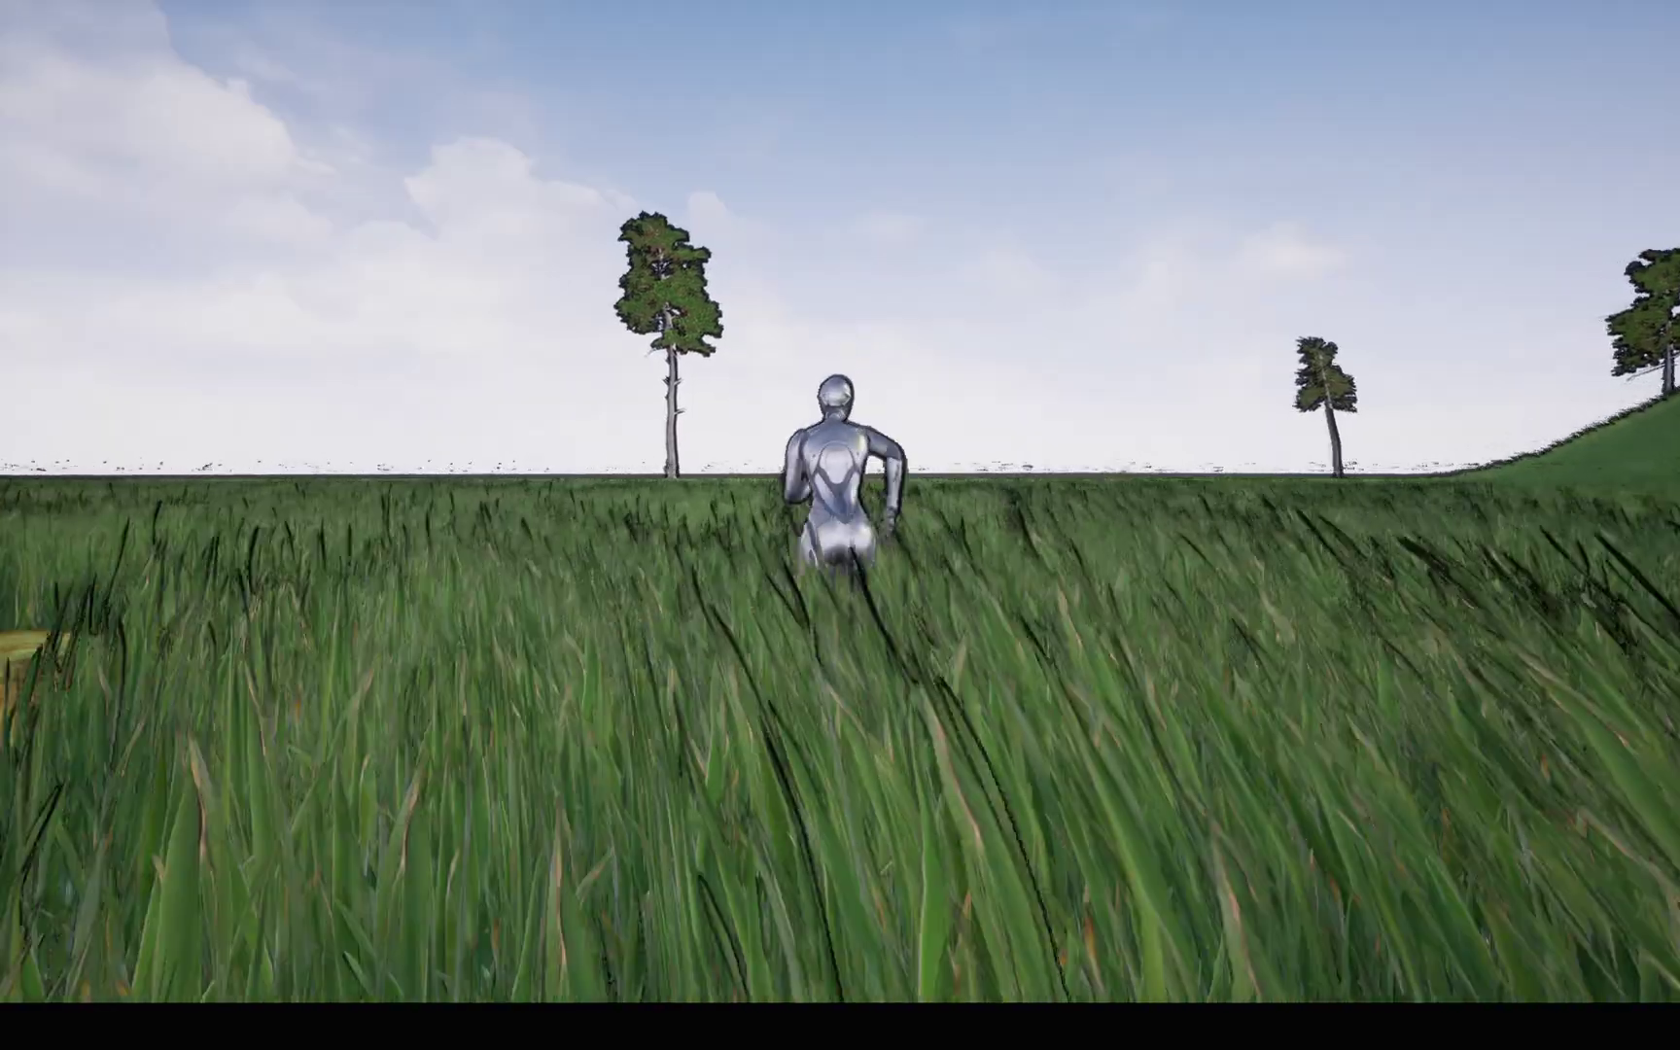
{"action": "key", "text": "a"}
{"action": "key", "text": "s"}
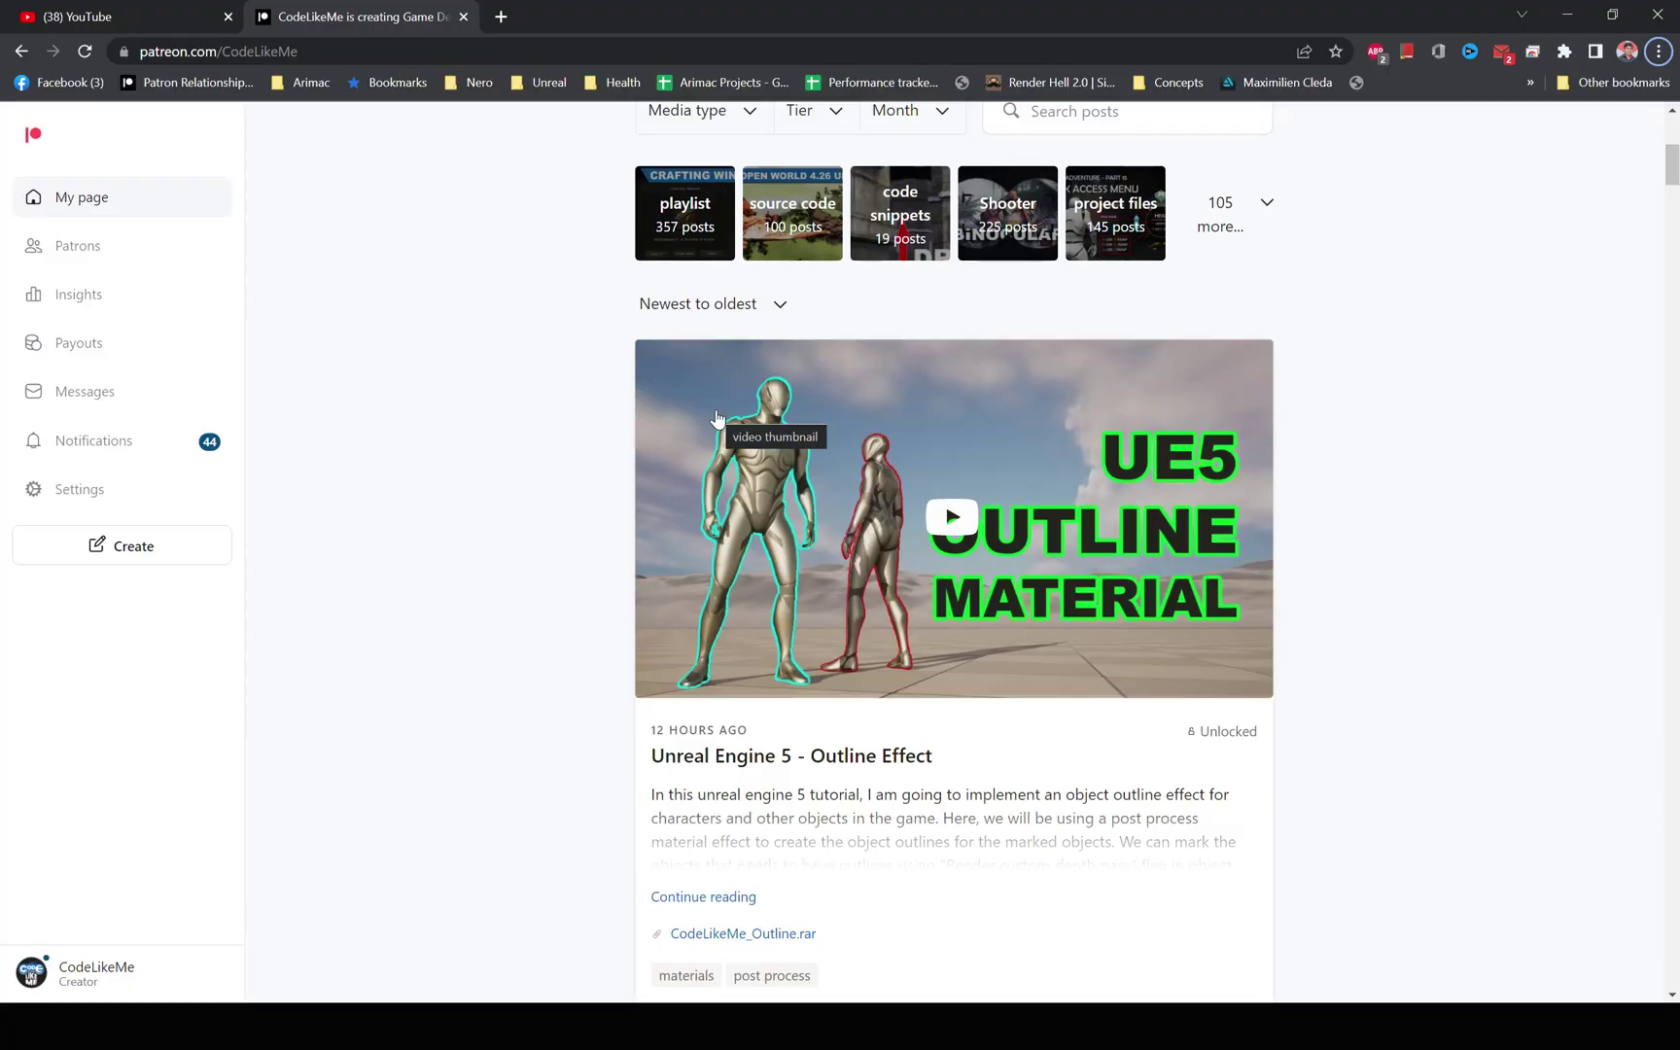
Step: Switch to the CodeLikeMe Patreon page in the browser and browse the Unreal Engine 5 project posts from newest to older
{"action": "scroll", "coordinate": [965, 581], "scroll_direction": "down", "scroll_amount": 10}
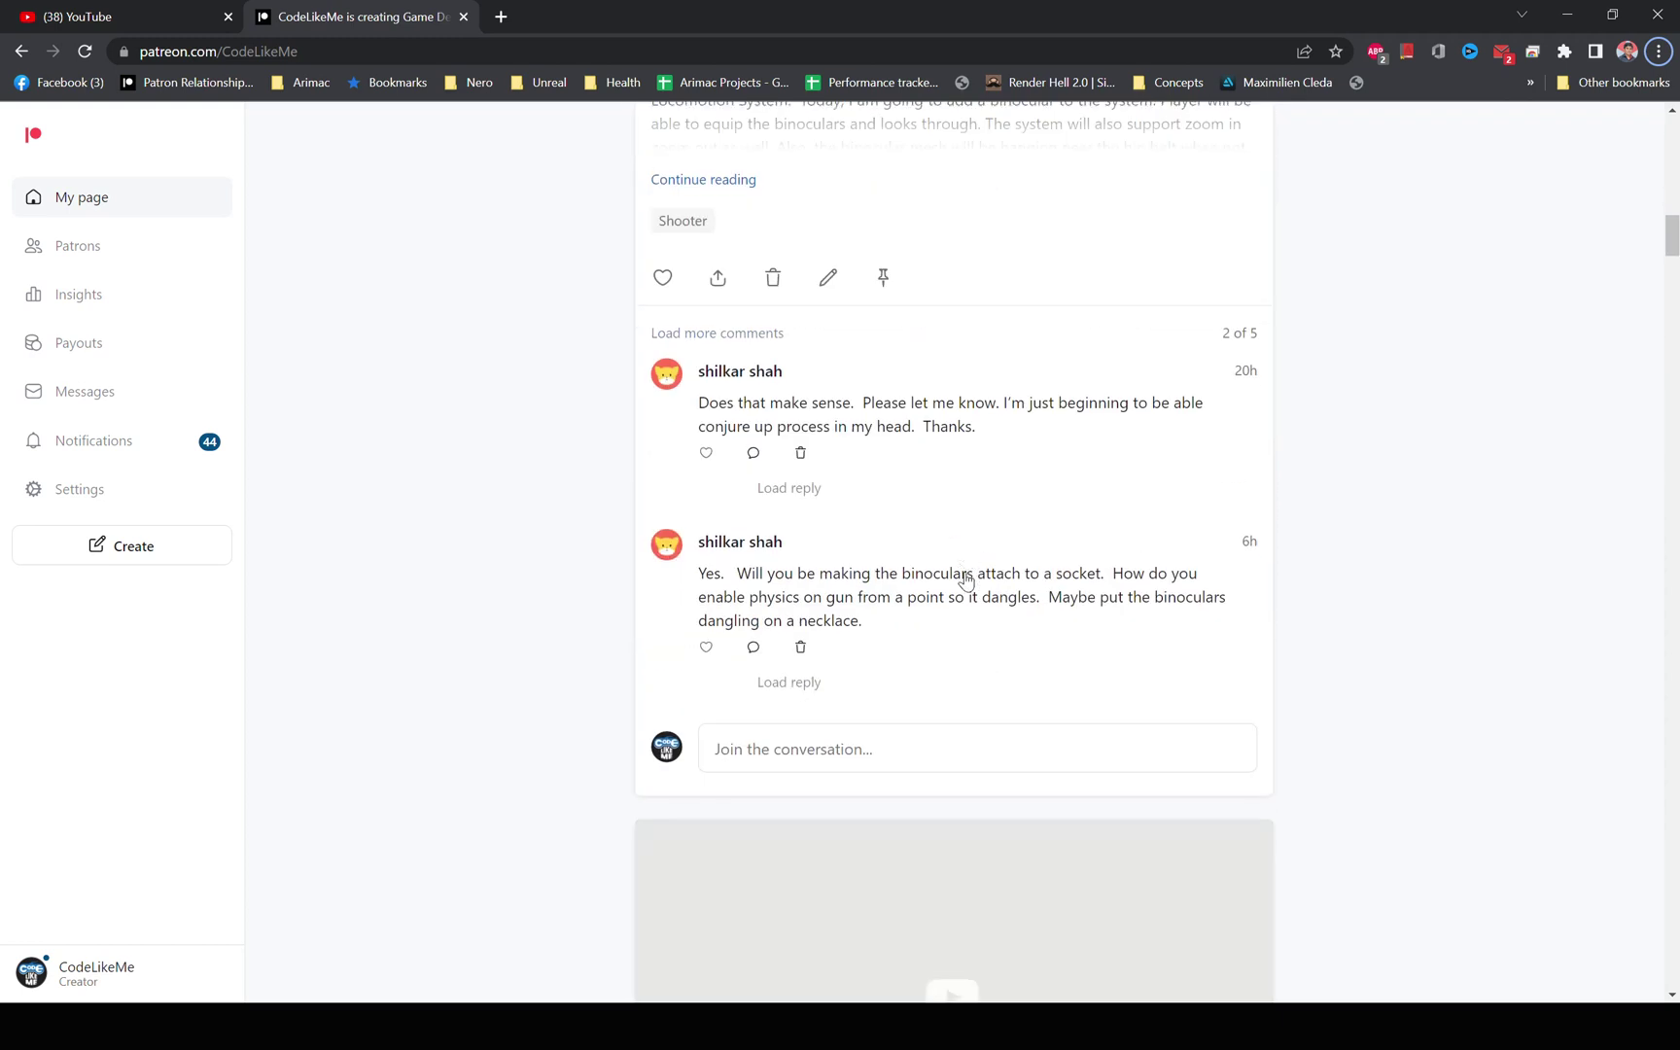
{"action": "scroll", "coordinate": [1488, 484], "scroll_direction": "down", "scroll_amount": 15}
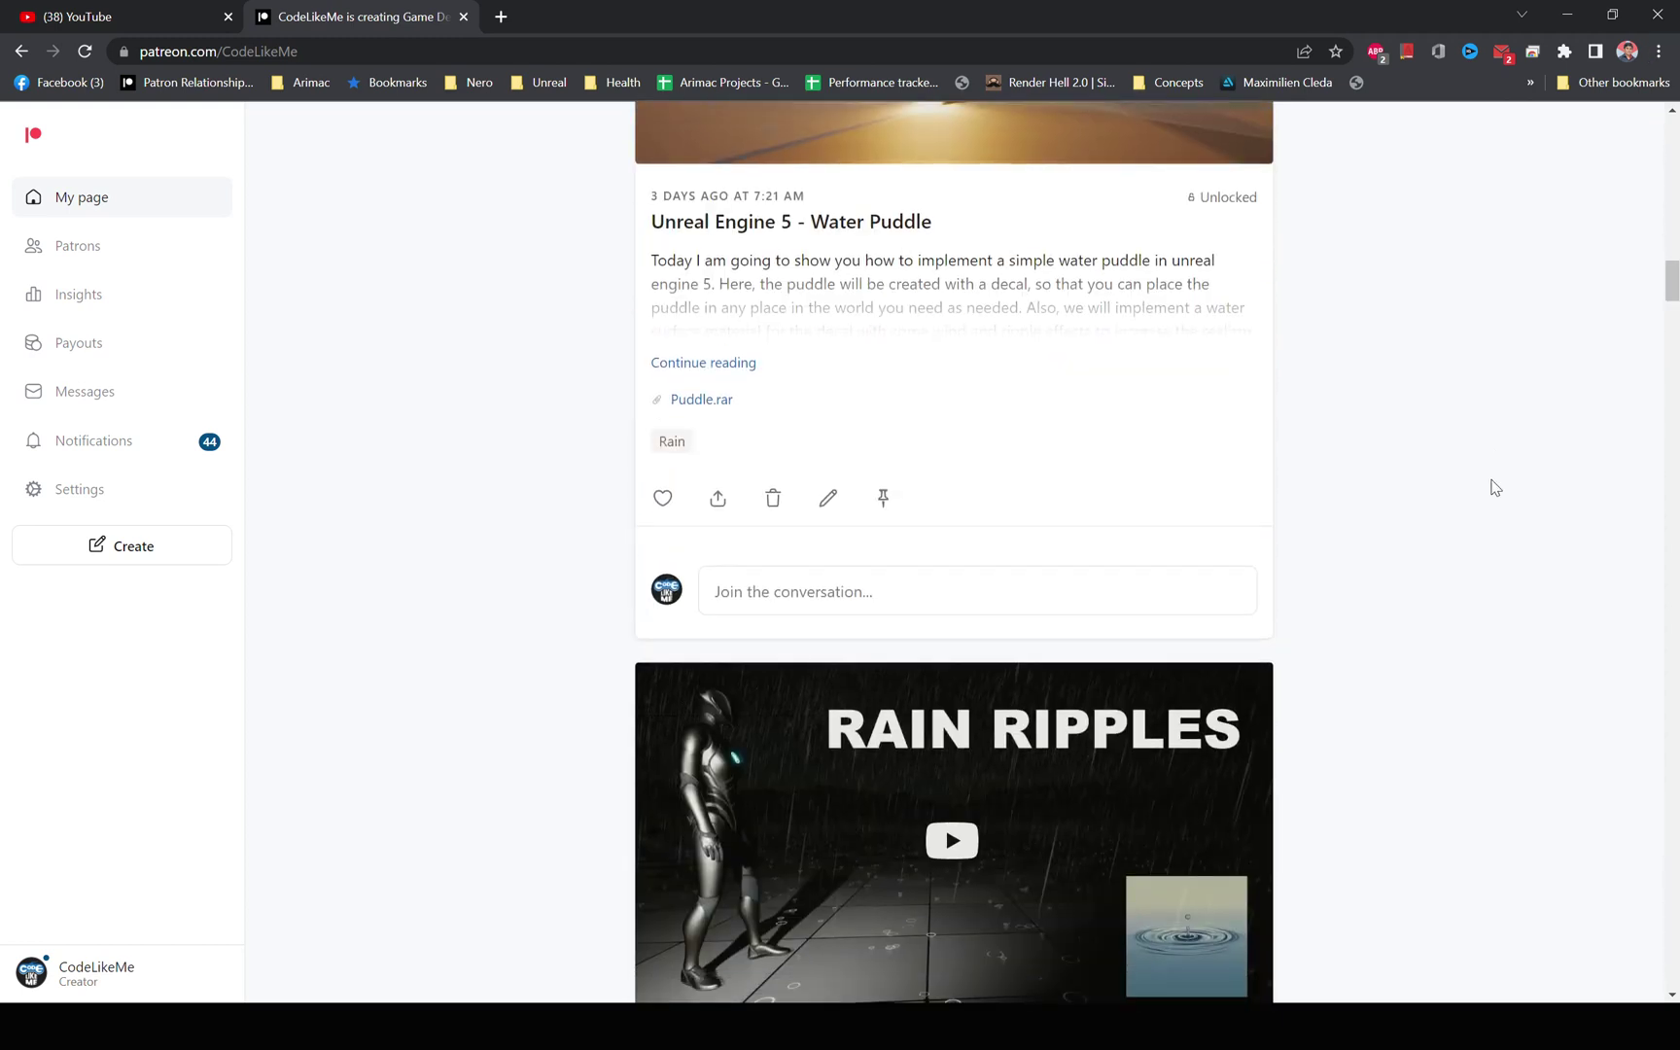
{"action": "scroll", "coordinate": [1494, 486], "scroll_direction": "down", "scroll_amount": 14}
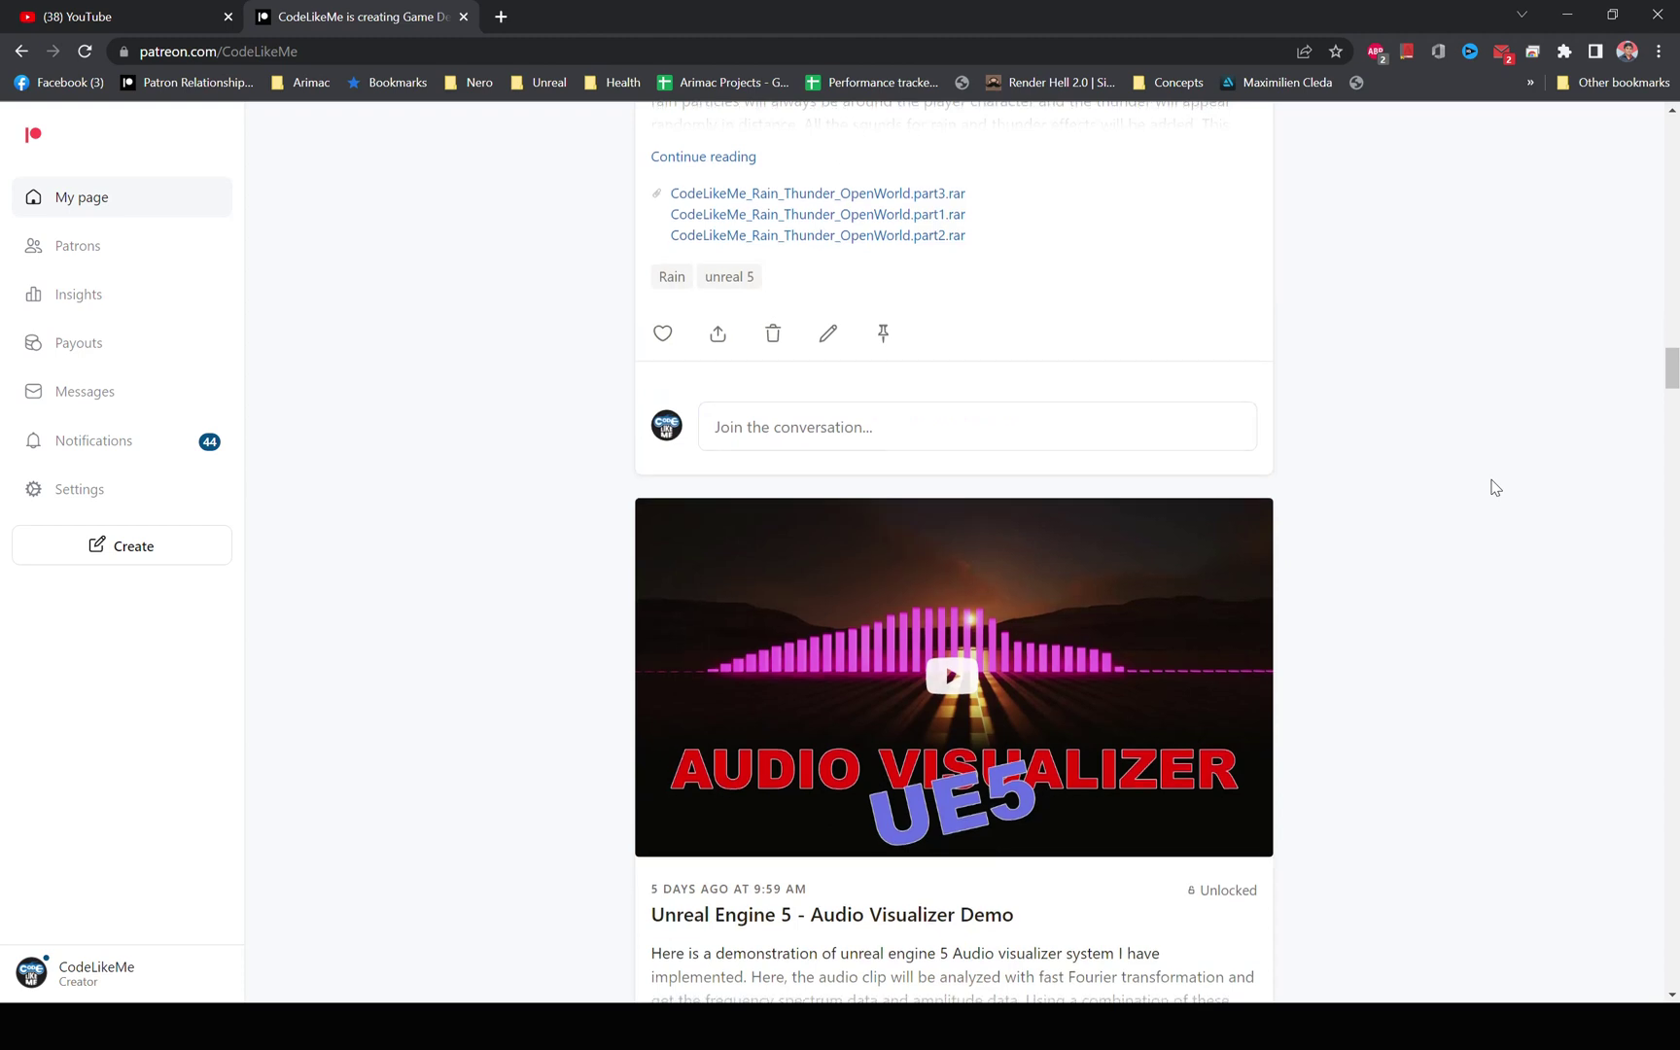
{"action": "scroll", "coordinate": [1494, 487], "scroll_direction": "down", "scroll_amount": 8}
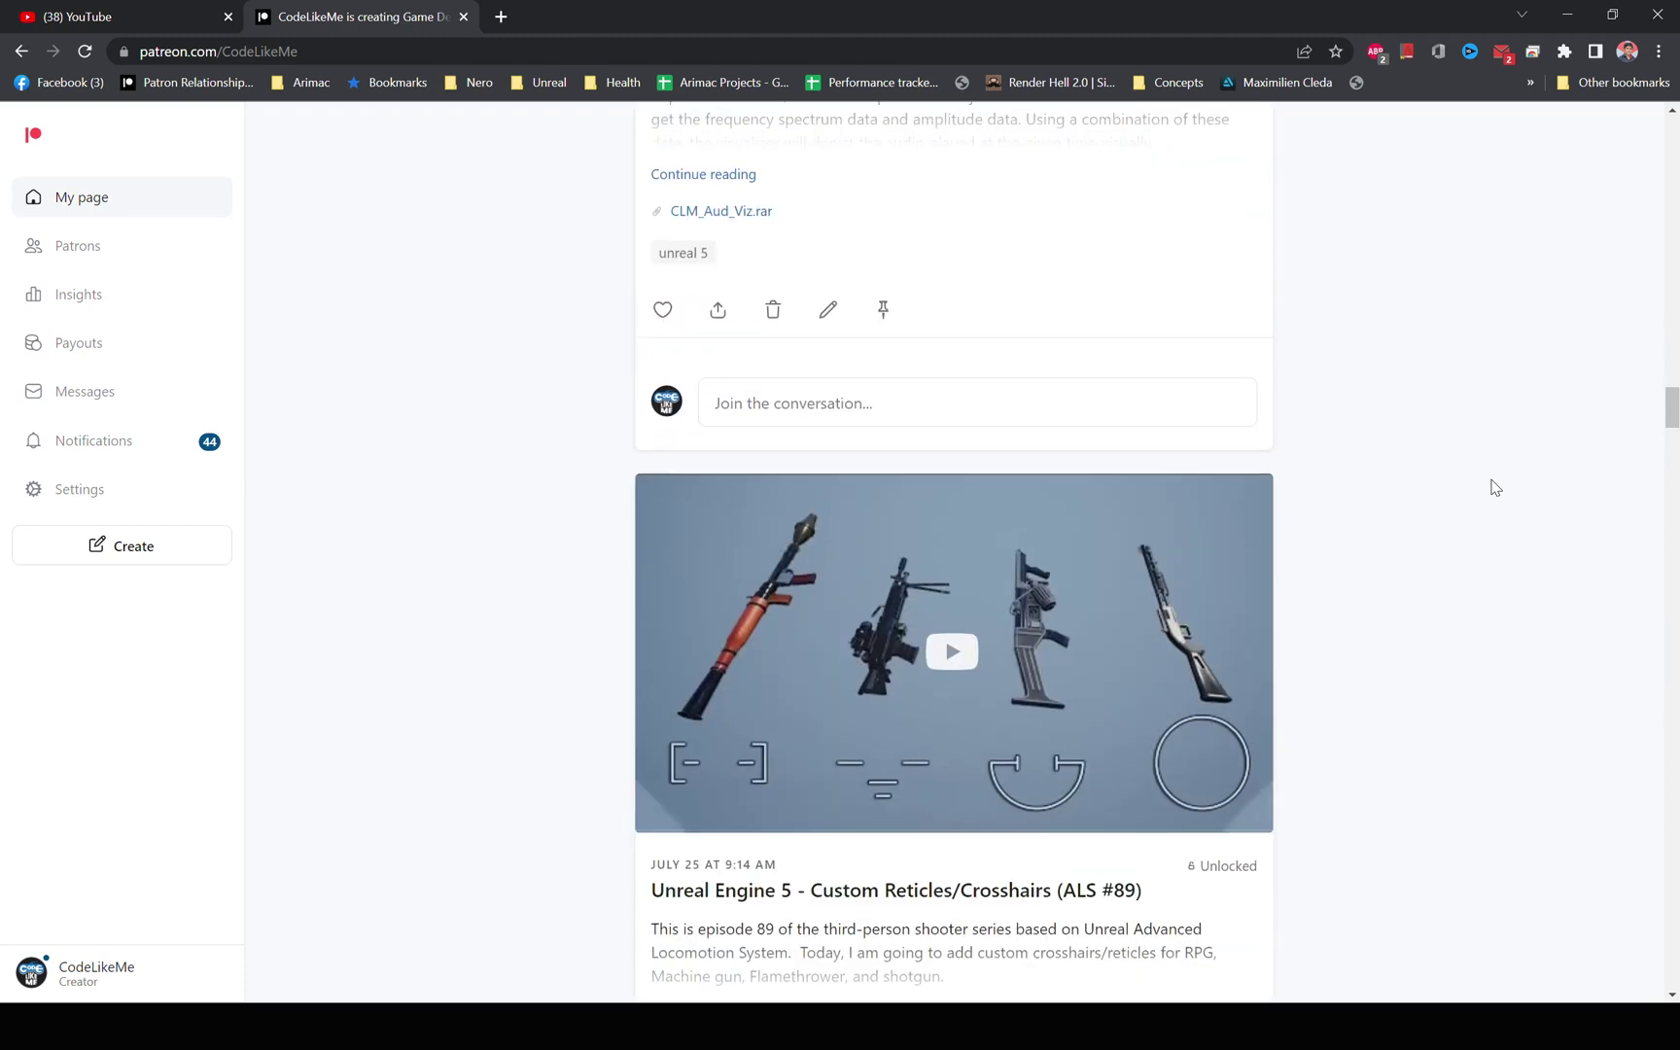
{"action": "scroll", "coordinate": [1494, 488], "scroll_direction": "down", "scroll_amount": 18}
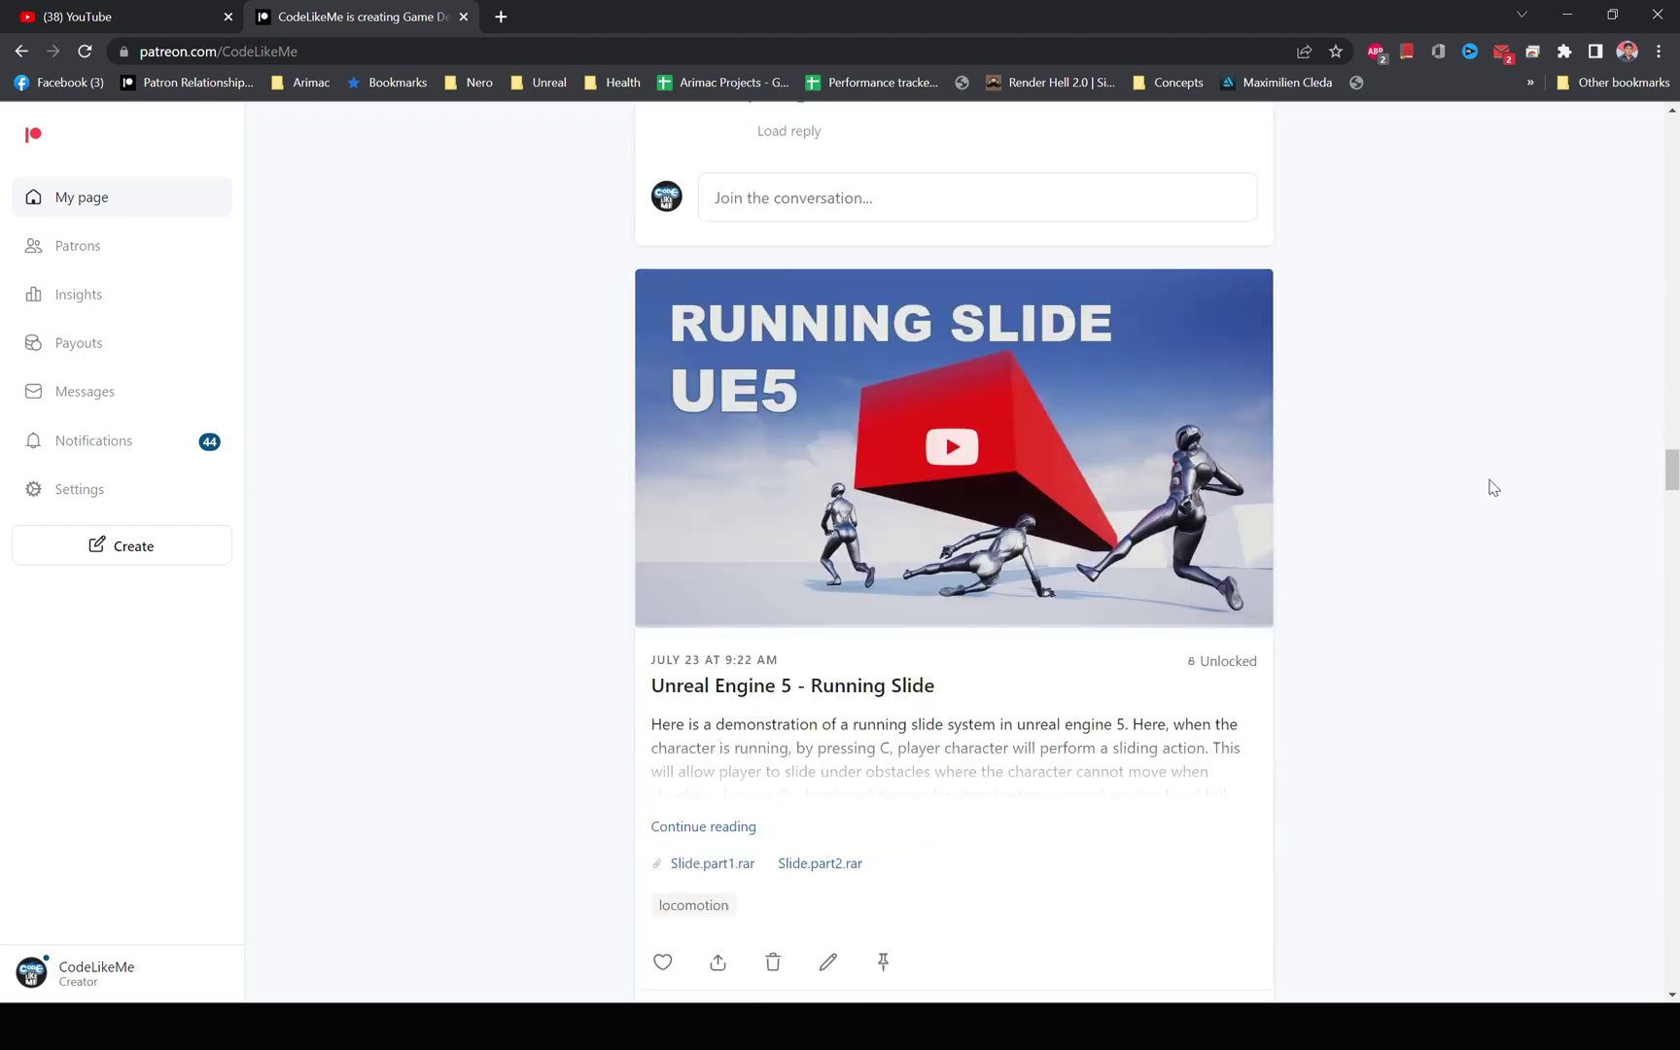
{"action": "scroll", "coordinate": [1490, 488], "scroll_direction": "down", "scroll_amount": 16}
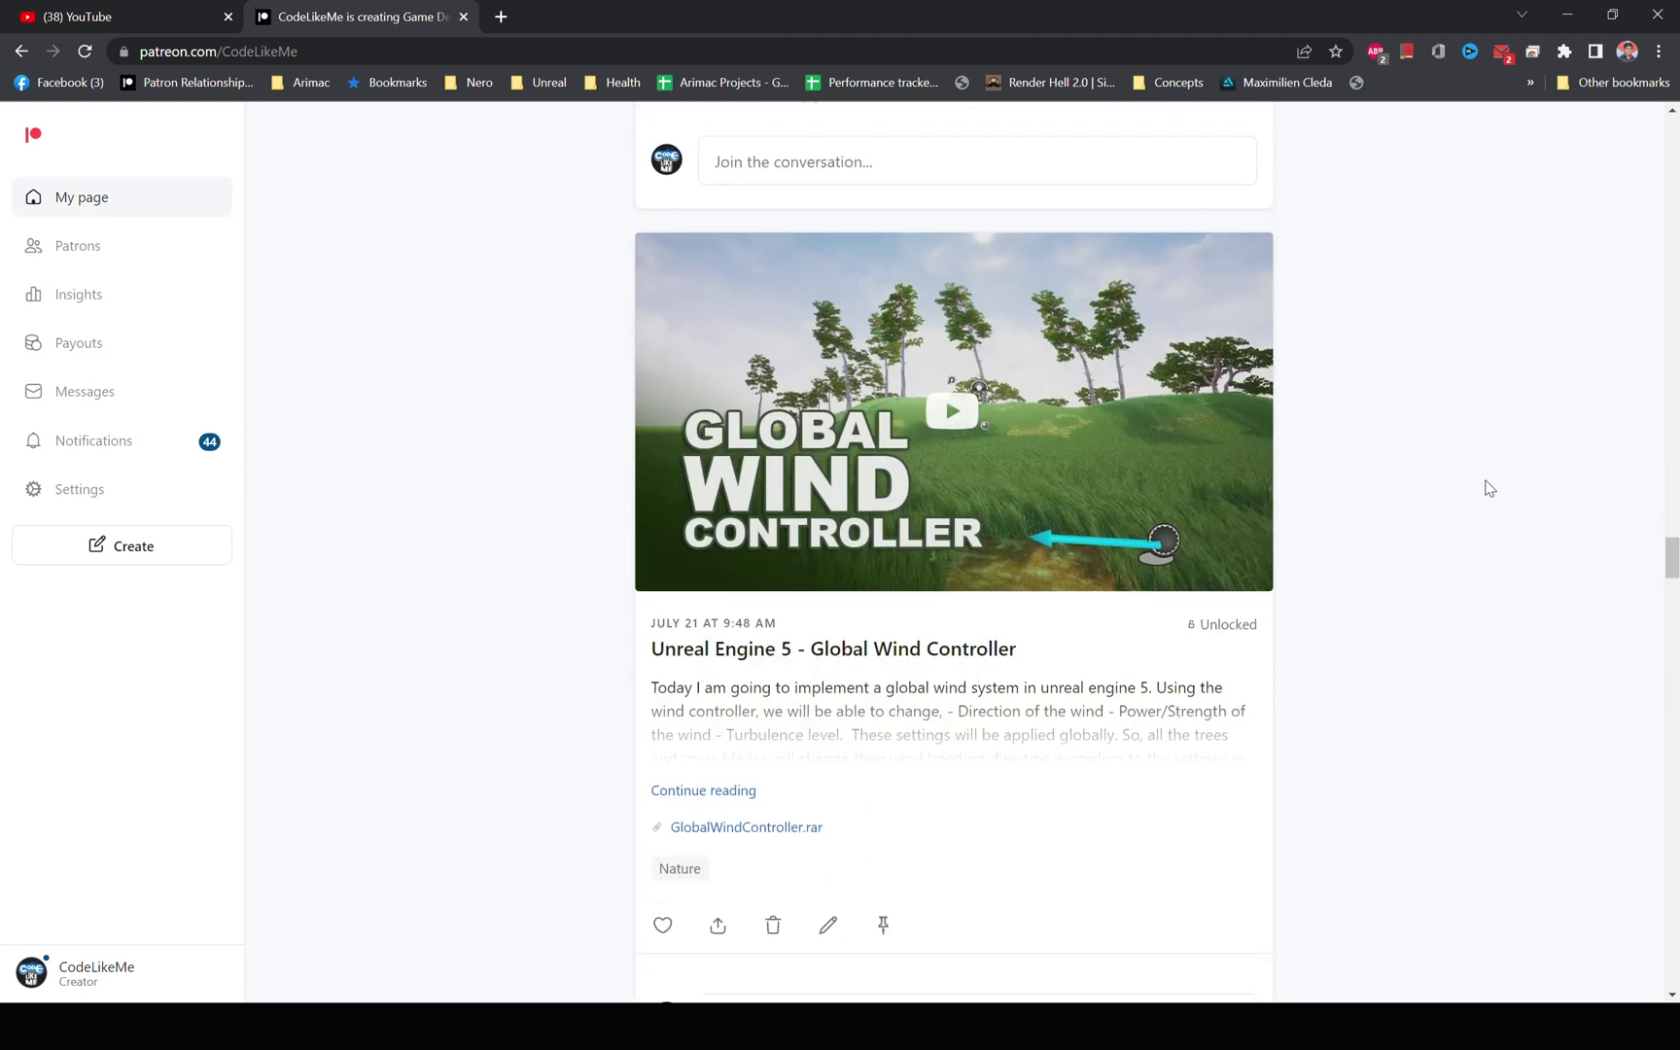
{"action": "scroll", "coordinate": [1490, 487], "scroll_direction": "down", "scroll_amount": 19}
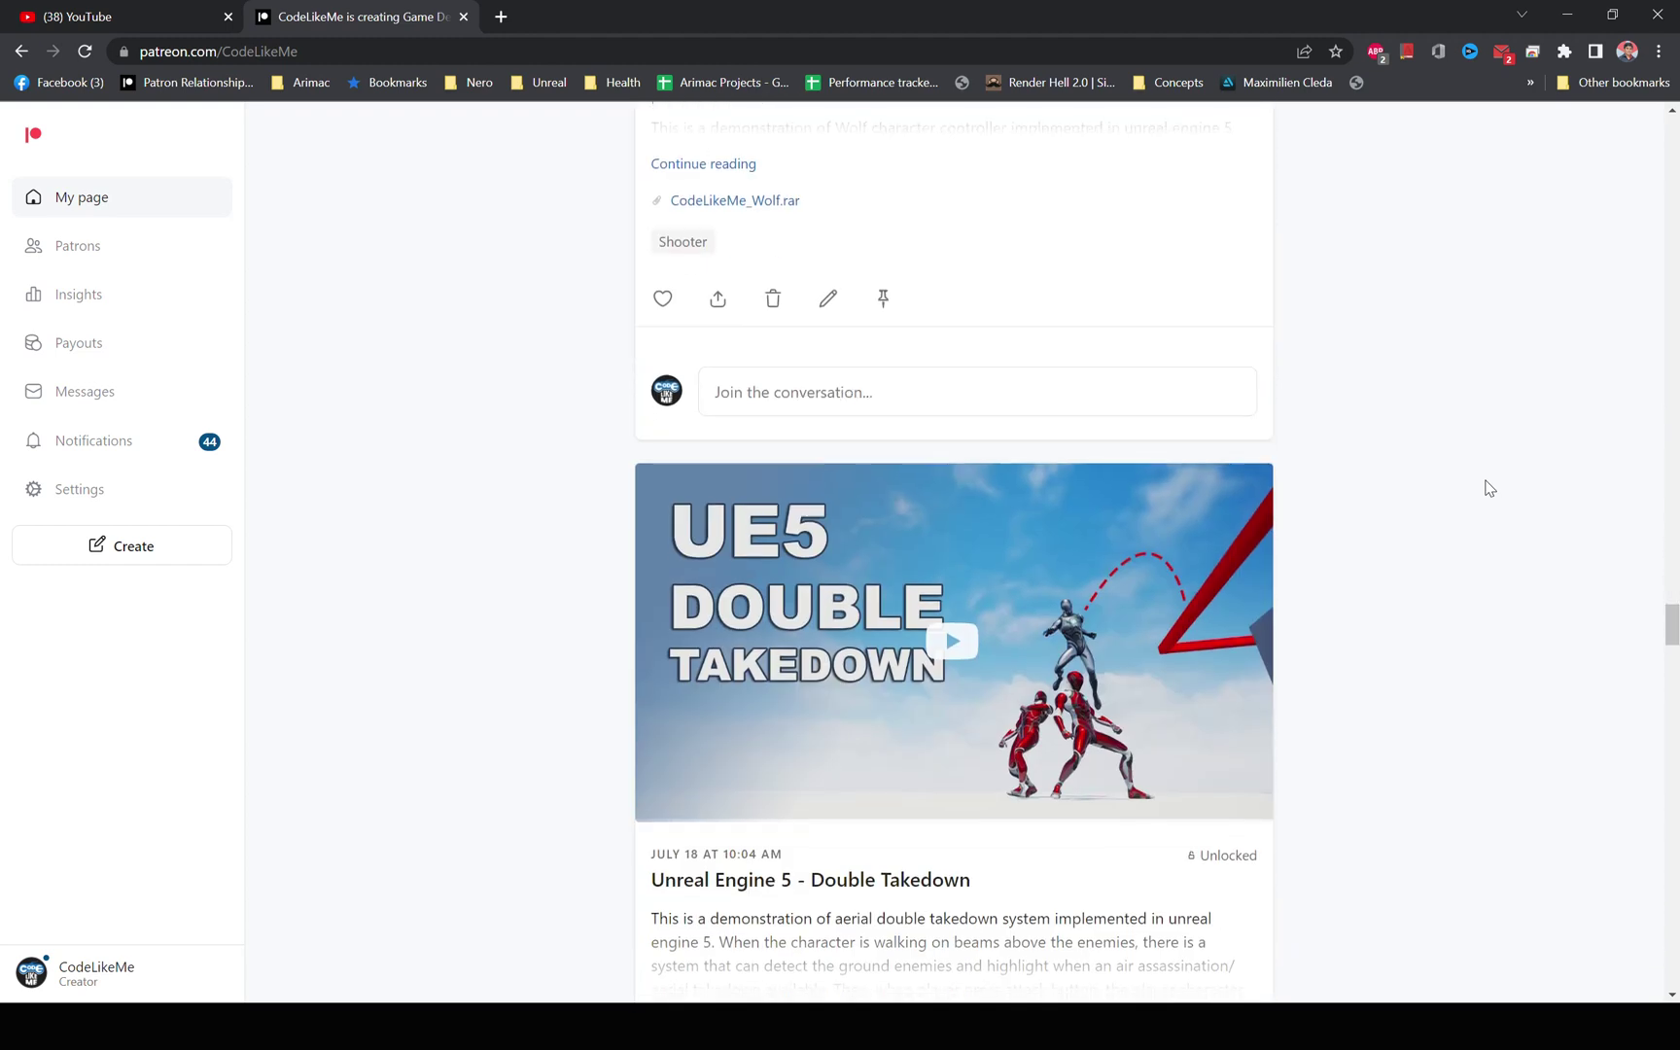